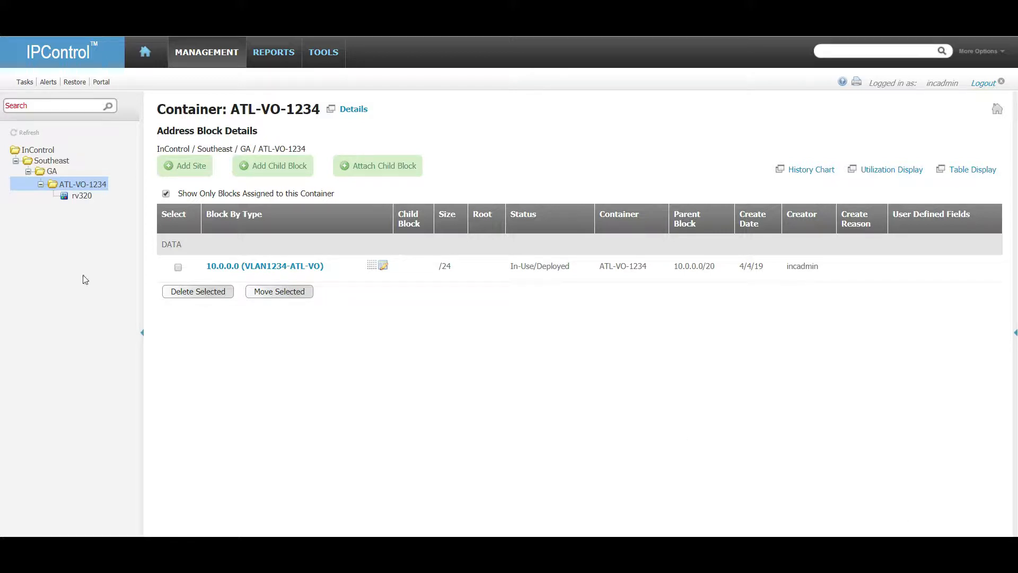
Glance at the rv320 container's blocks, return to ATL-VO-1234, and bring up the Tools listing.
left_click(83, 196)
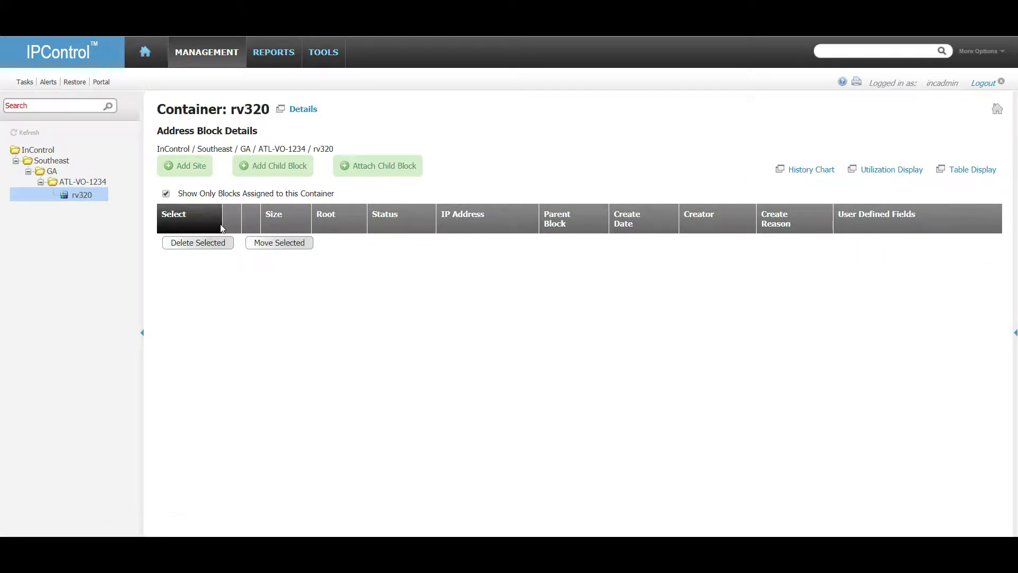
left_click(82, 184)
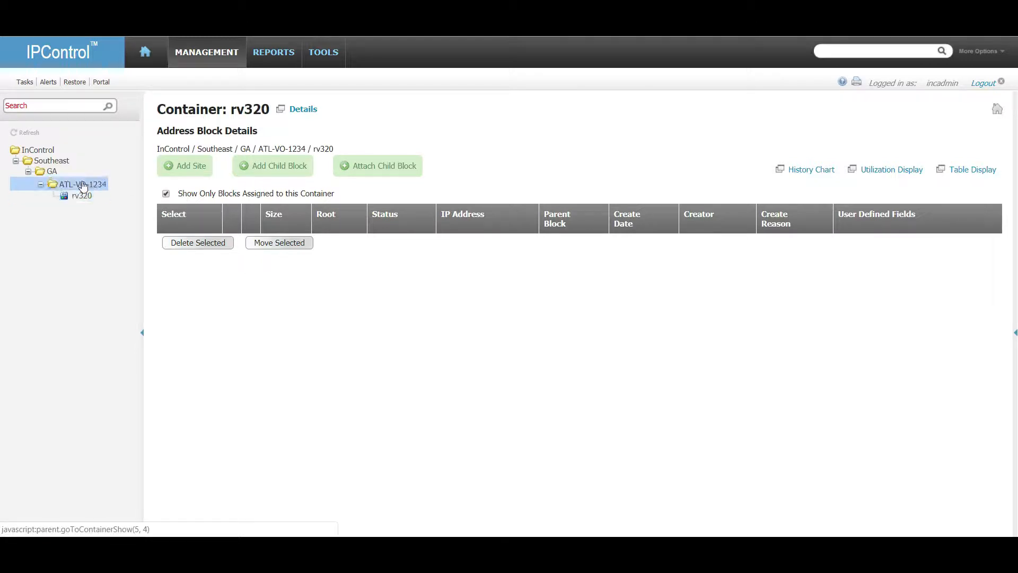
left_click(316, 54)
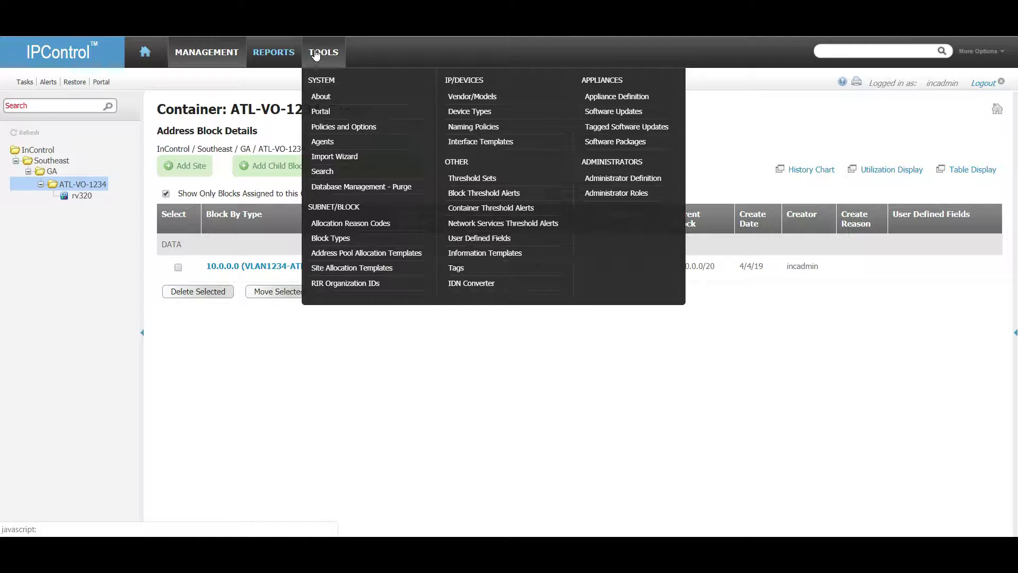
Start a new block type named VIDEO with PRIVATE as its parent.
left_click(341, 239)
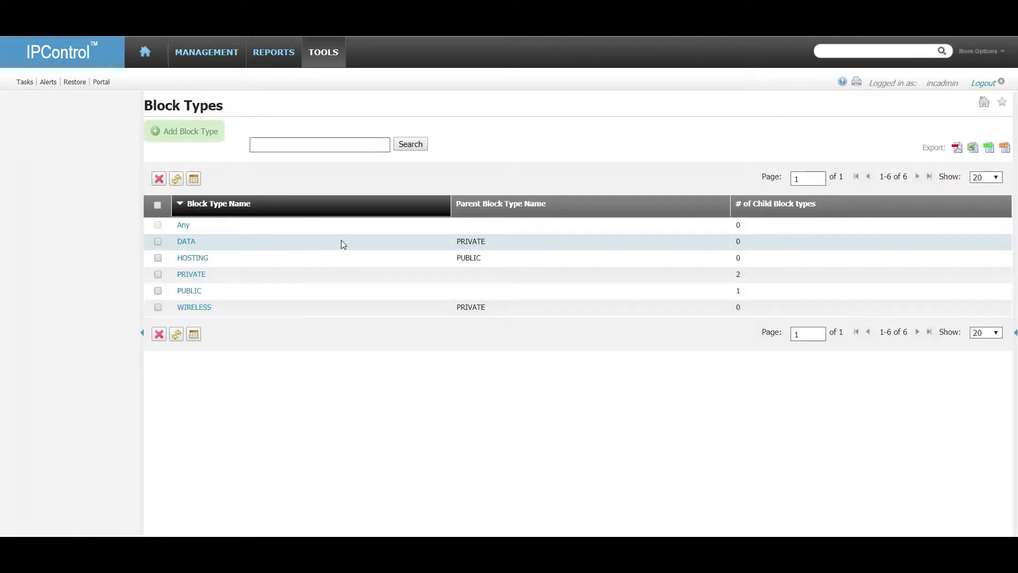
left_click(201, 131)
left_click(316, 130)
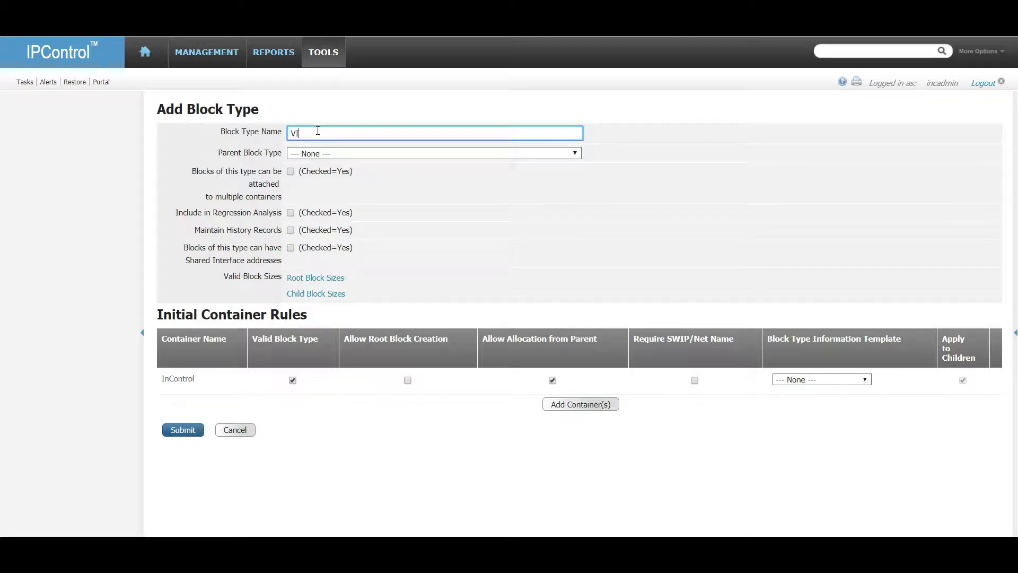
left_click(340, 153)
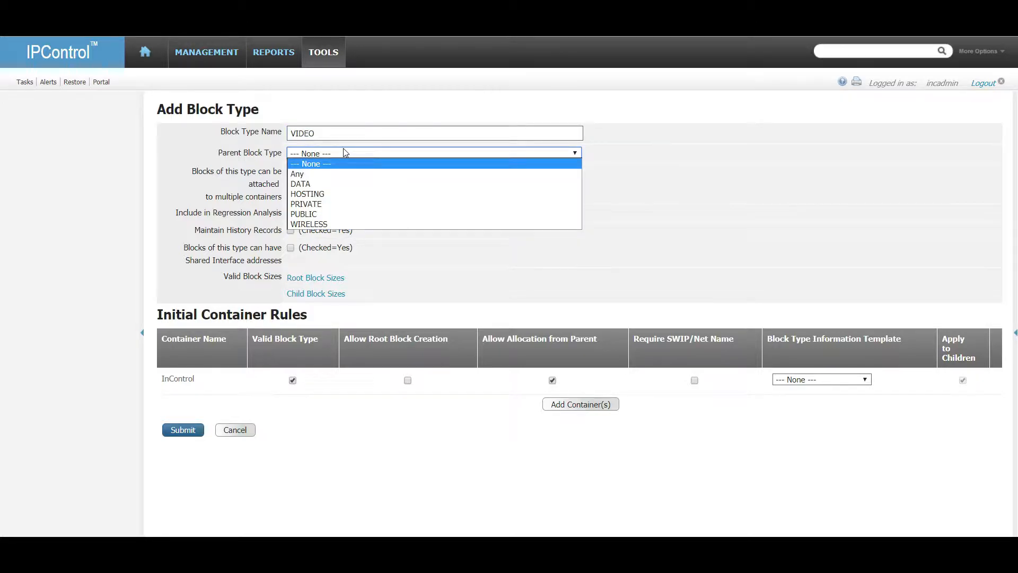
left_click(330, 202)
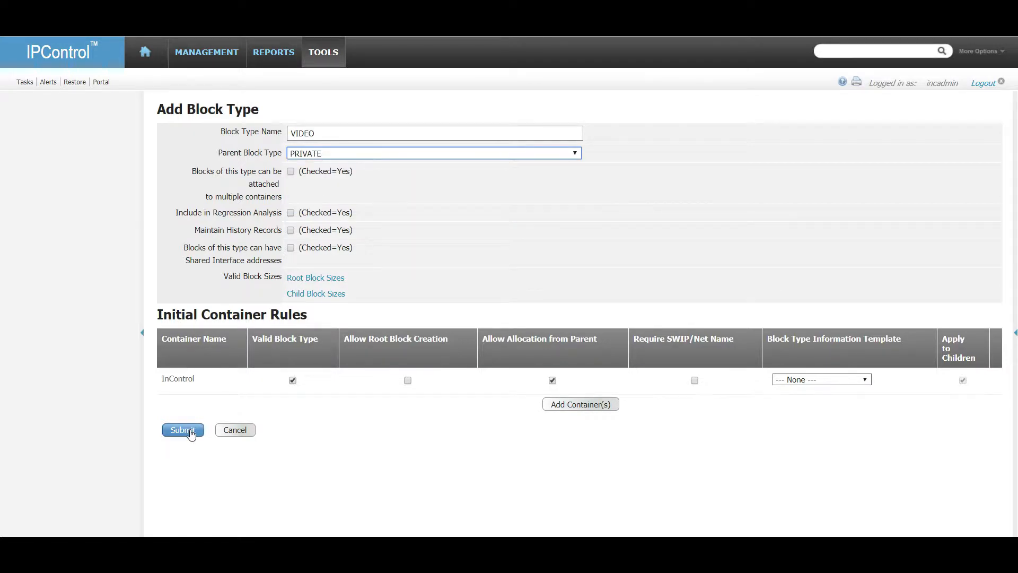
Add ATL-VO-1234 as a rule container using the SUBNET_UDF template and save VIDEO.
left_click(593, 404)
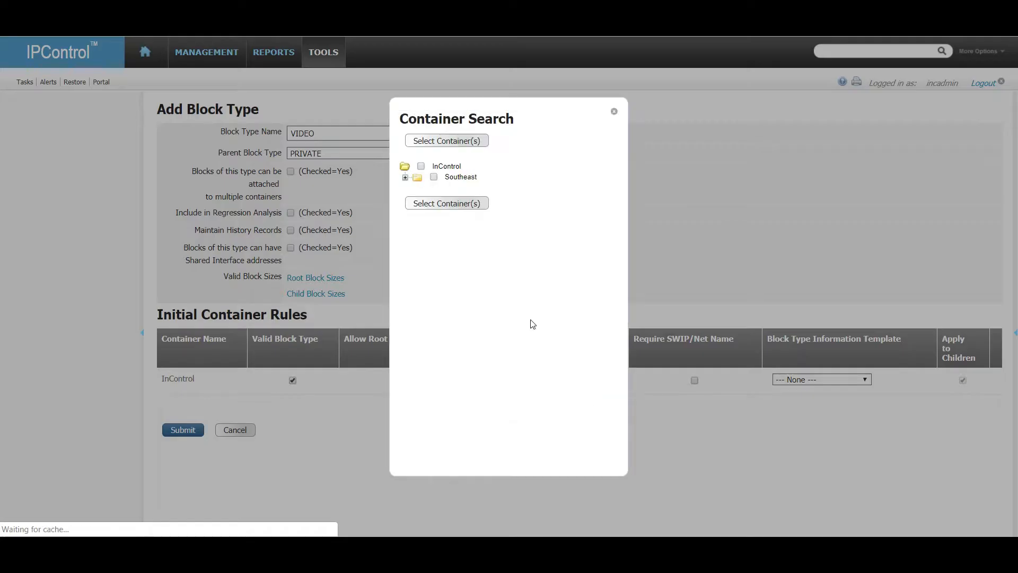
left_click(405, 177)
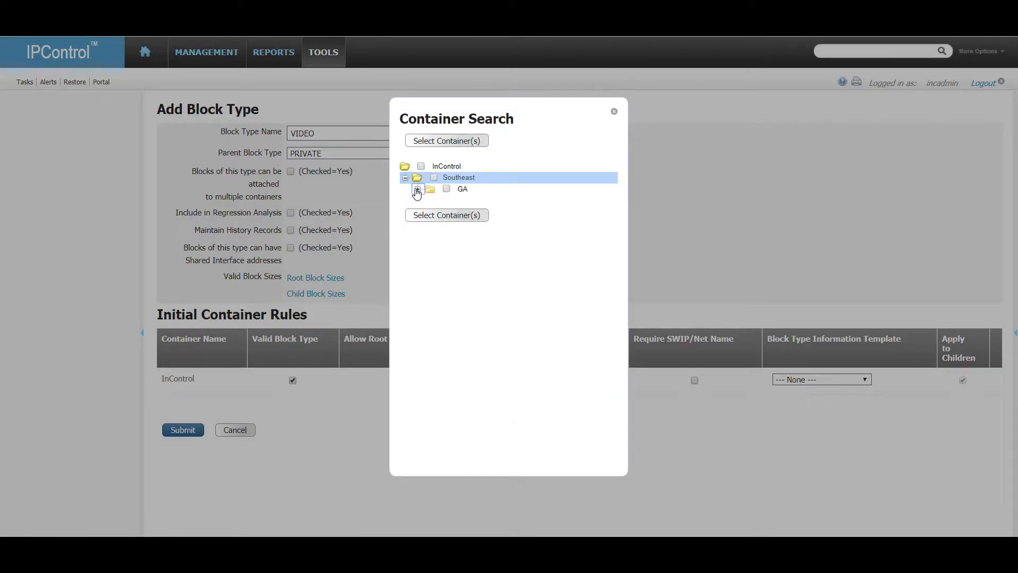
left_click(418, 188)
left_click(429, 199)
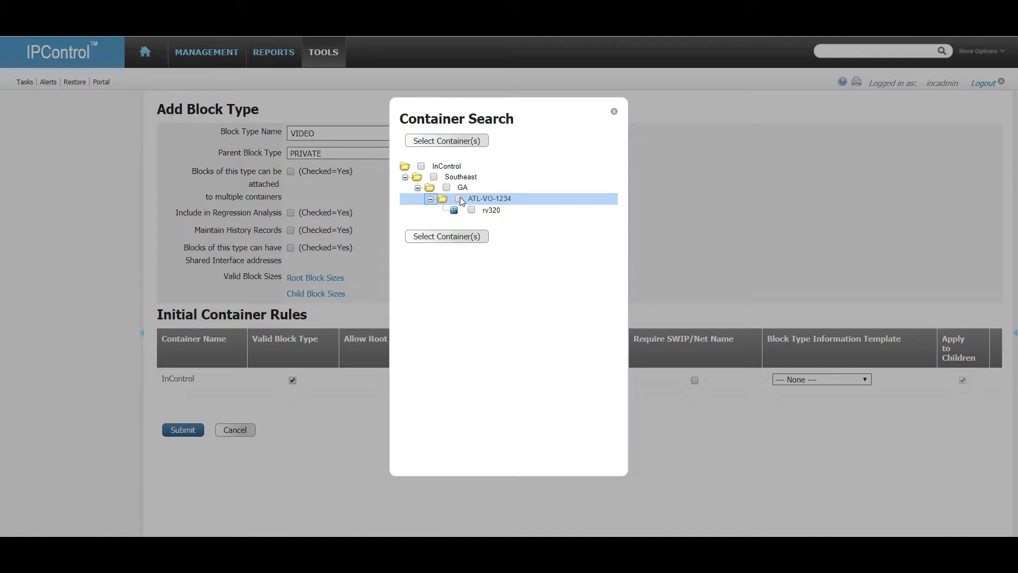
left_click(460, 144)
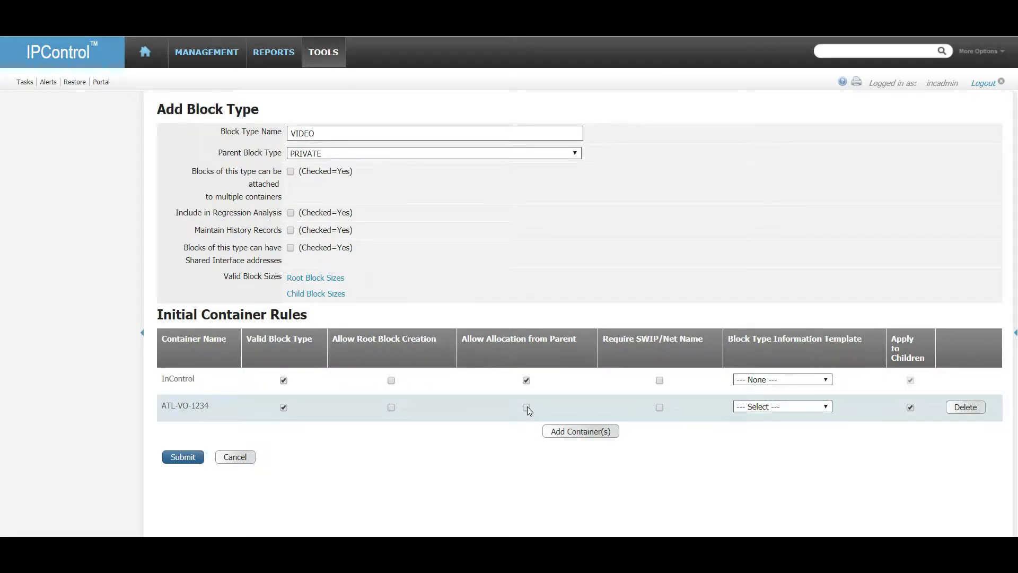
left_click(826, 406)
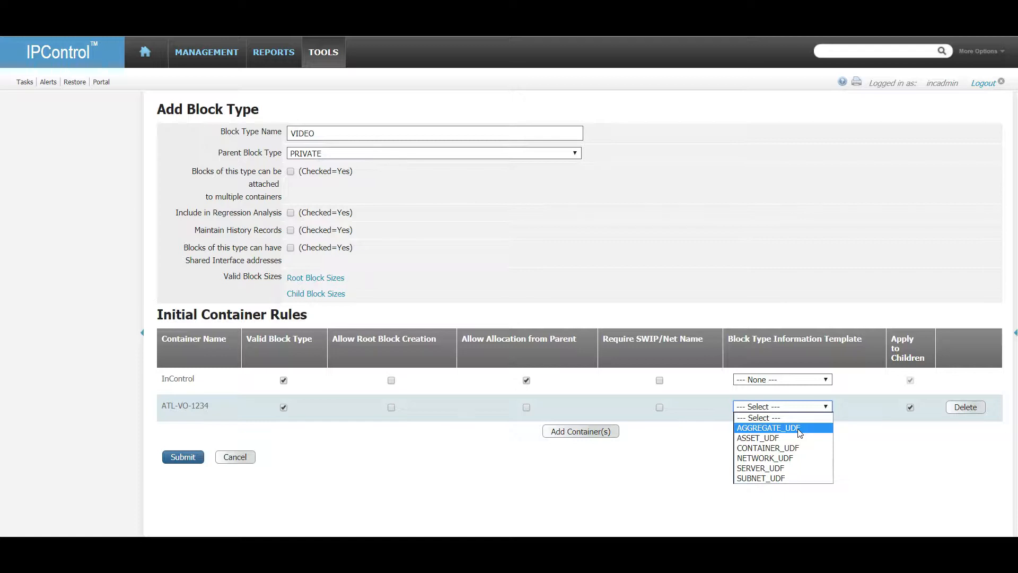
left_click(793, 478)
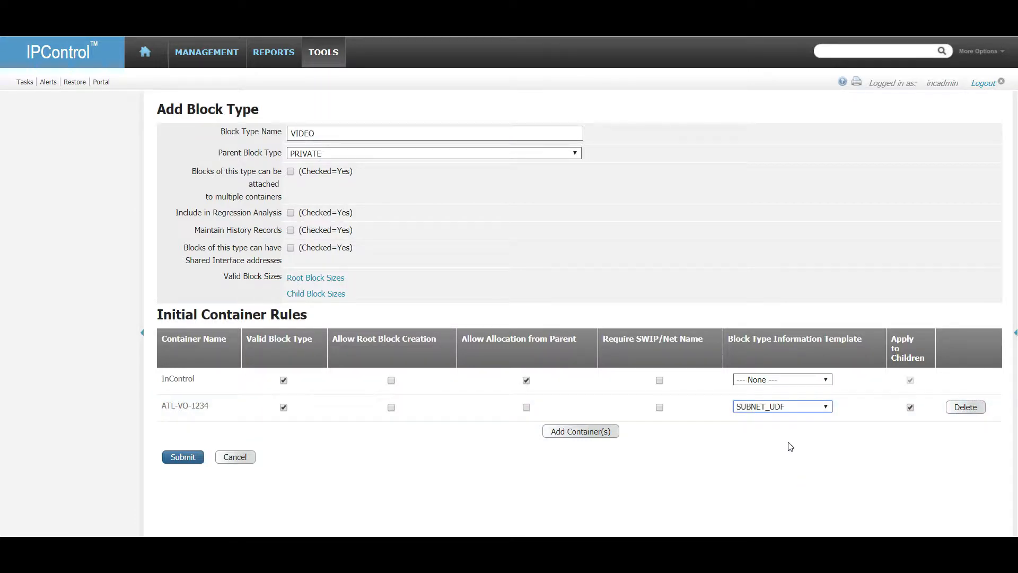
left_click(190, 459)
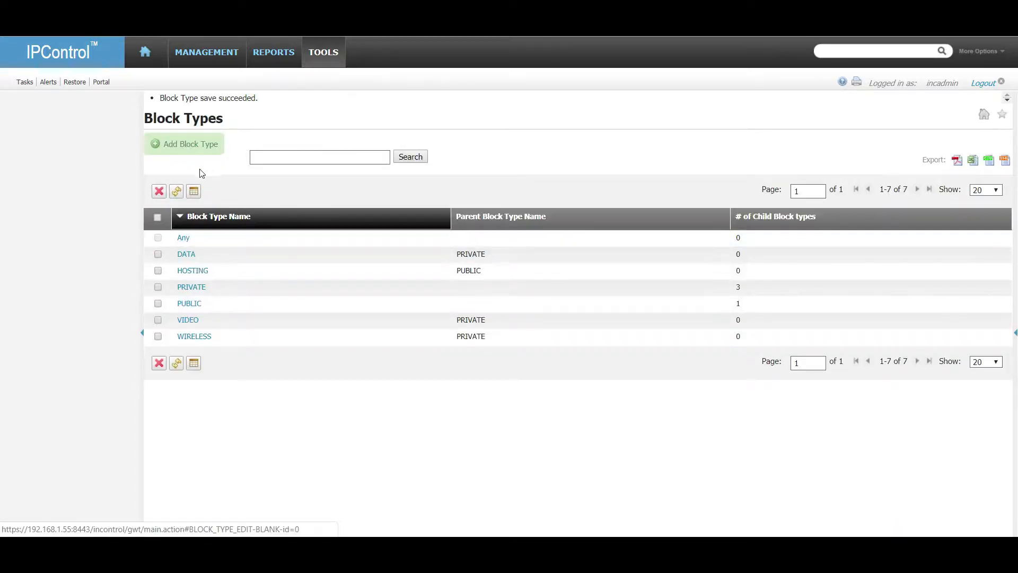
Start a VOIP block type under PRIVATE allowing multiple containers, regression, history and shared interfaces.
left_click(205, 147)
left_click(322, 134)
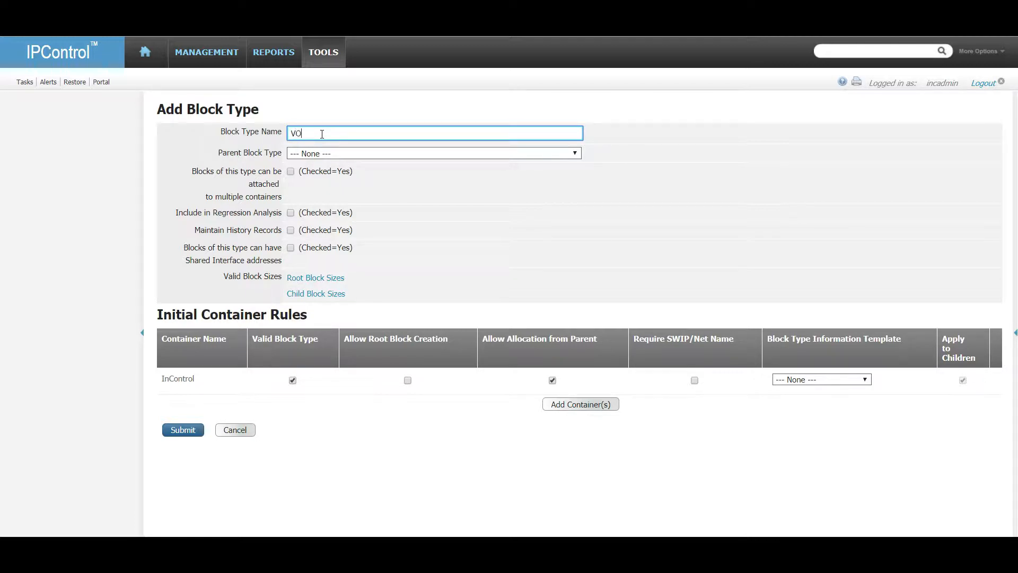
key("Tab")
left_click(351, 156)
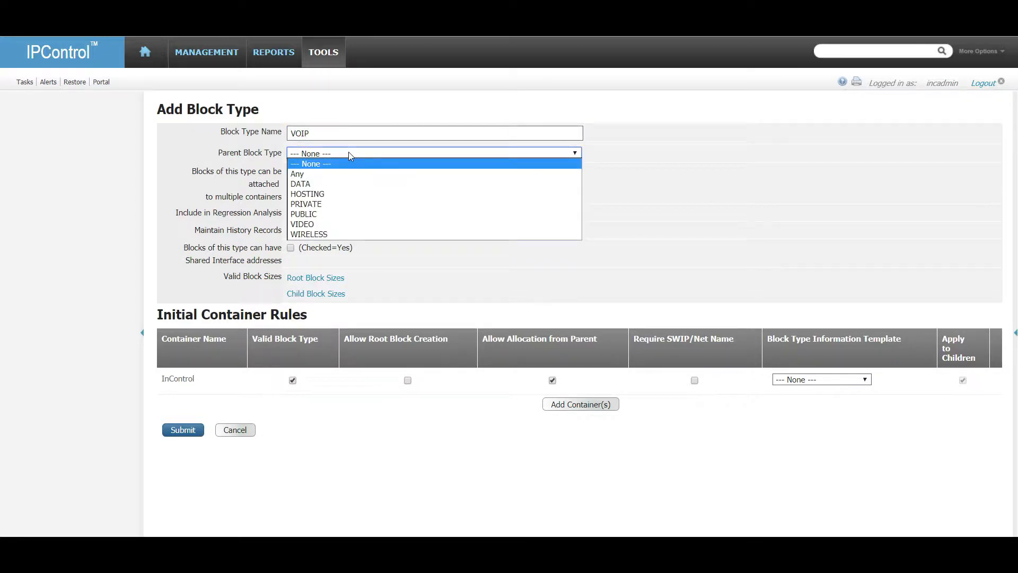
left_click(346, 204)
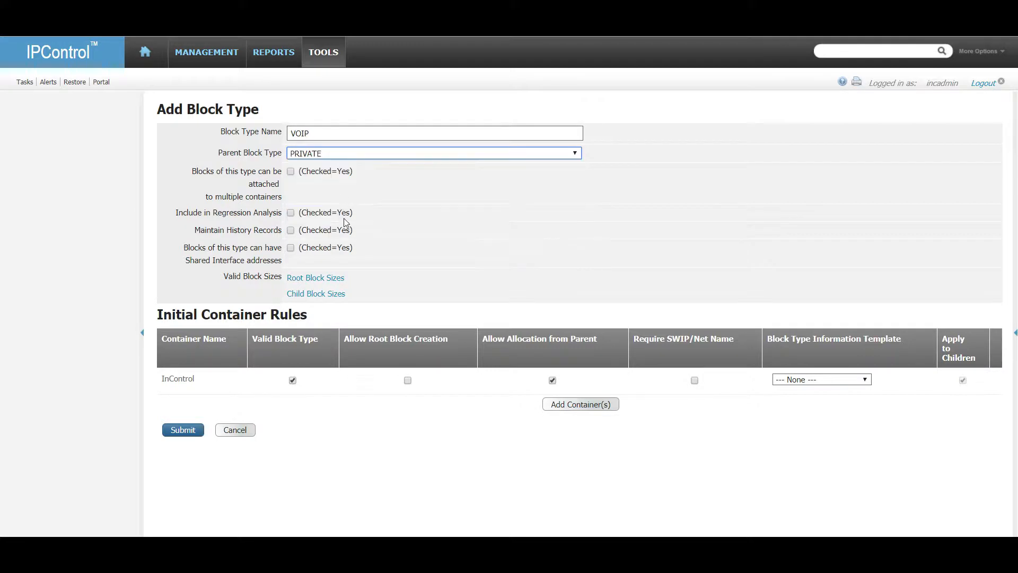
left_click(290, 171)
left_click(290, 212)
left_click(290, 231)
left_click(290, 247)
Add ATL-VO-1234 as a rule container with the SUBNET_UDF template and save VOIP.
left_click(601, 405)
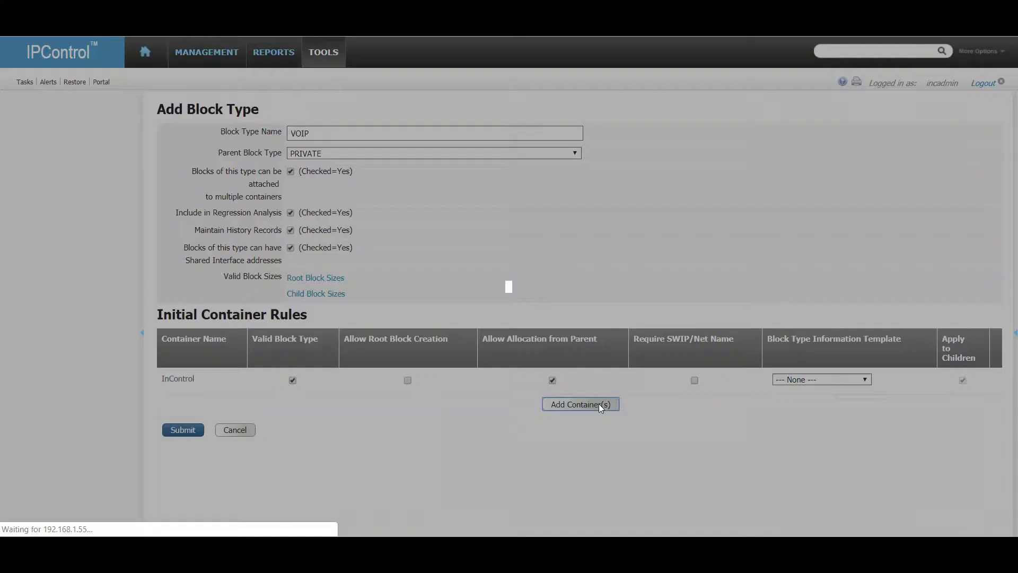
left_click(405, 179)
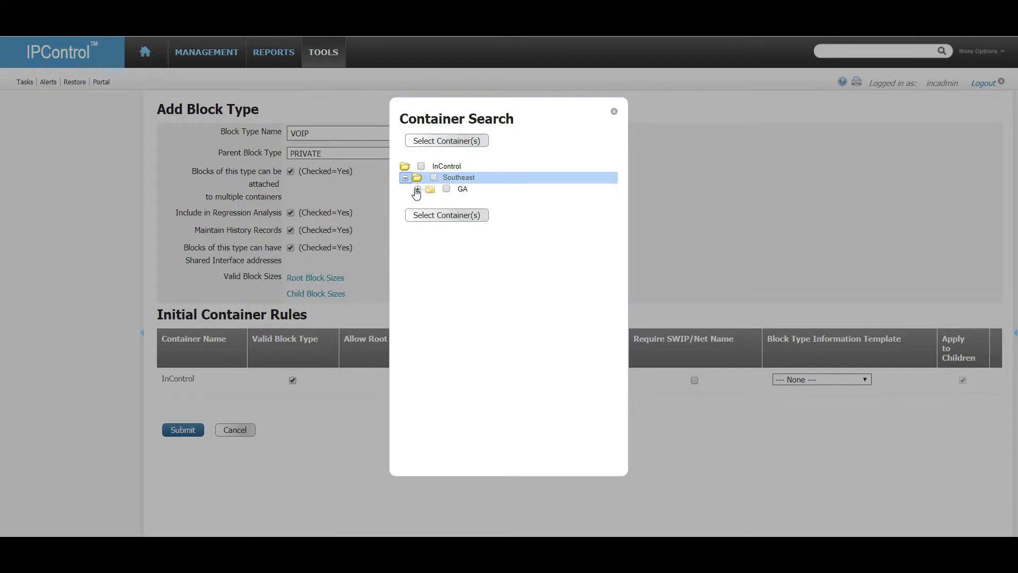
left_click(417, 189)
left_click(430, 200)
left_click(460, 198)
left_click(456, 236)
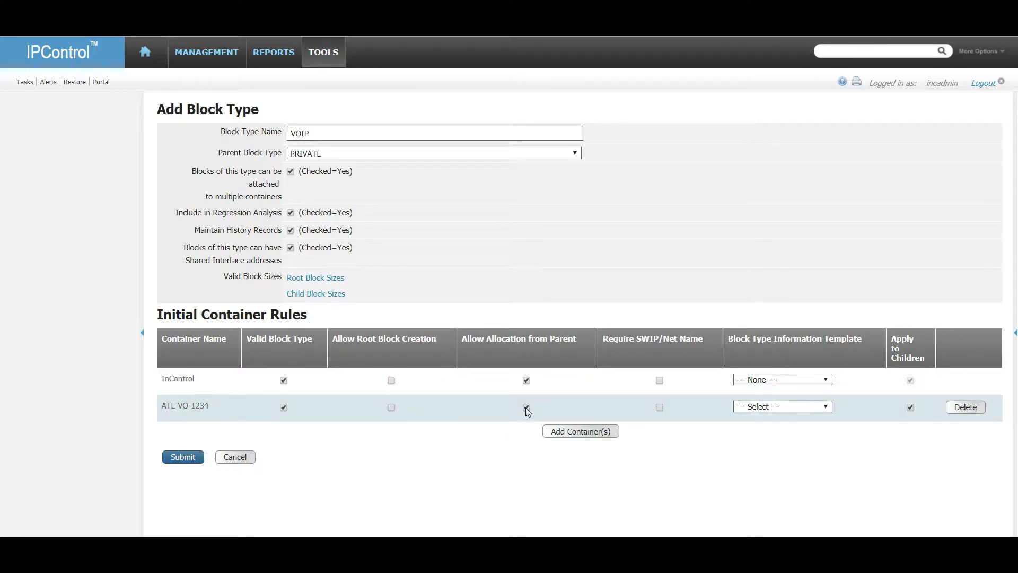
left_click(826, 406)
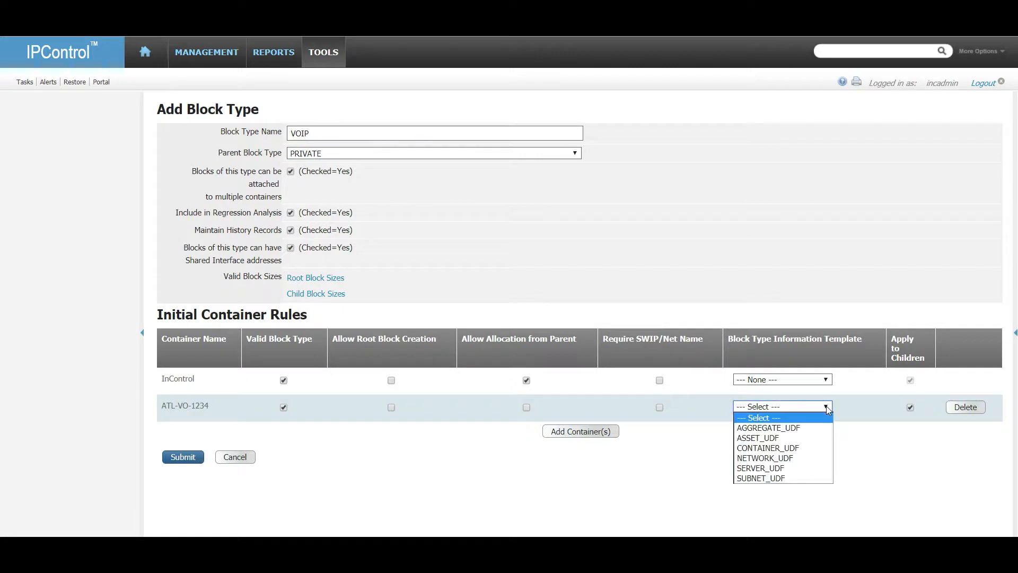
left_click(791, 477)
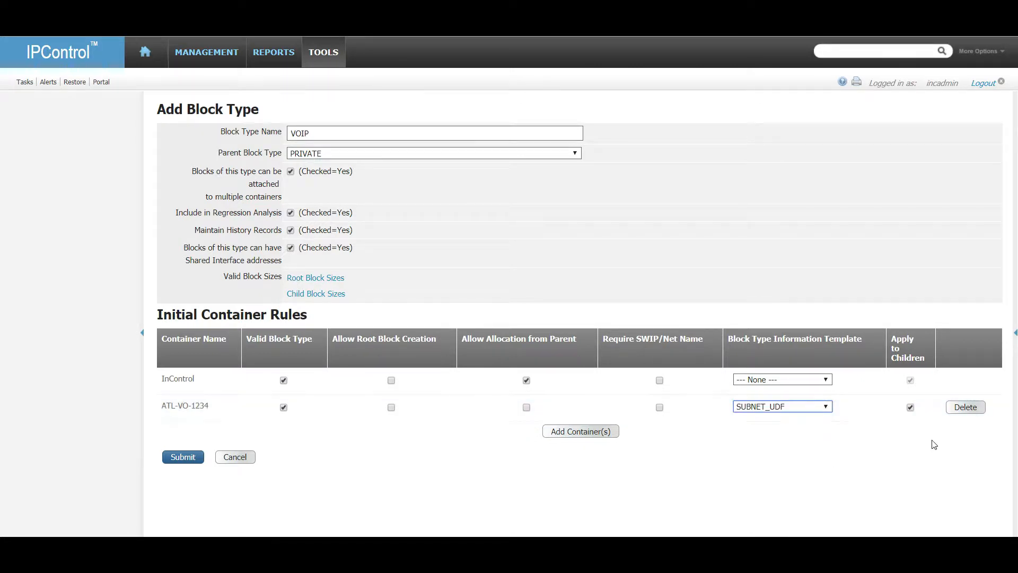
left_click(179, 458)
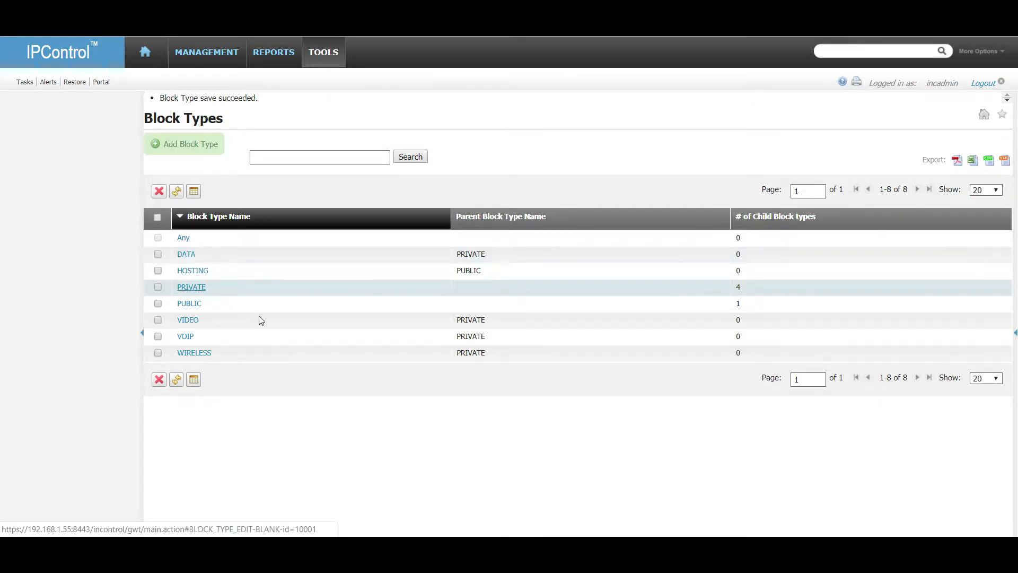
Start an MGMT block type under PRIVATE with multiple containers, regression, history and shared interfaces enabled.
left_click(211, 143)
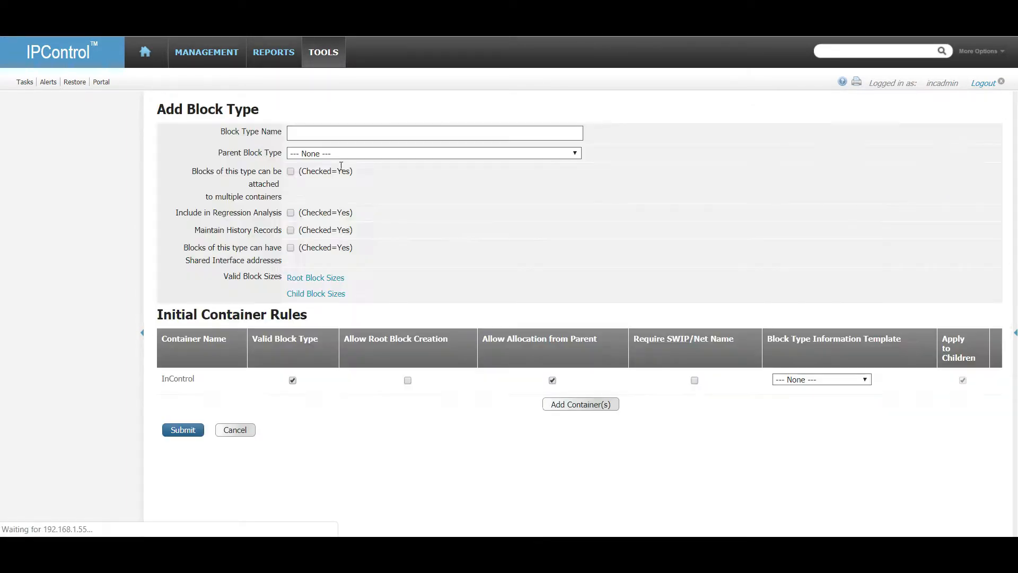
left_click(341, 134)
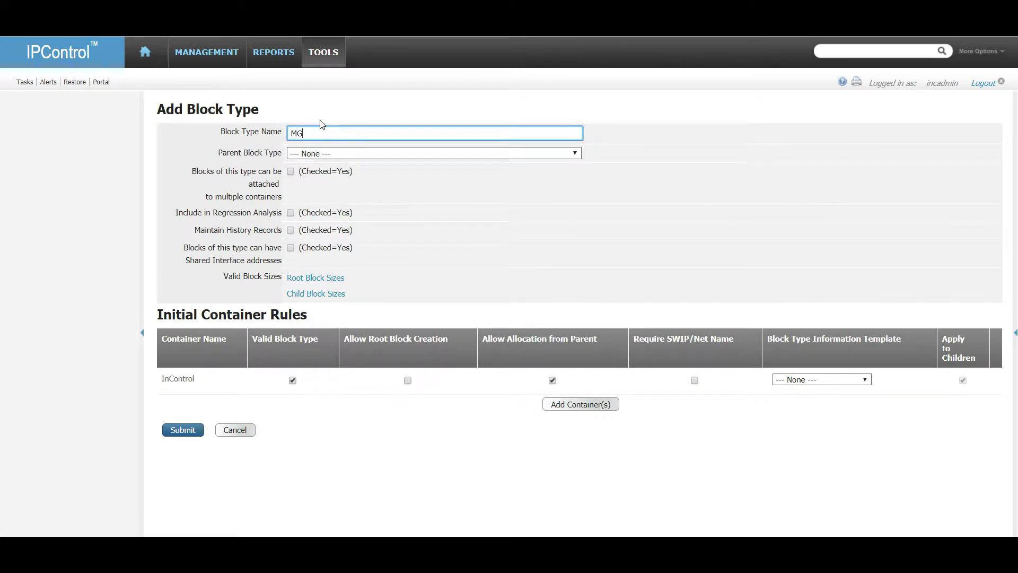
left_click(342, 152)
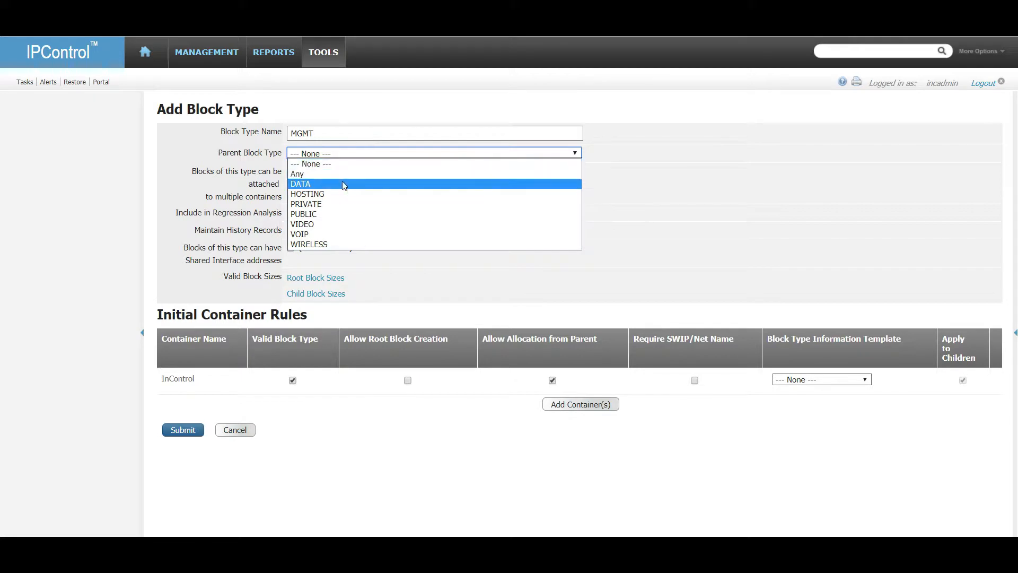
left_click(346, 203)
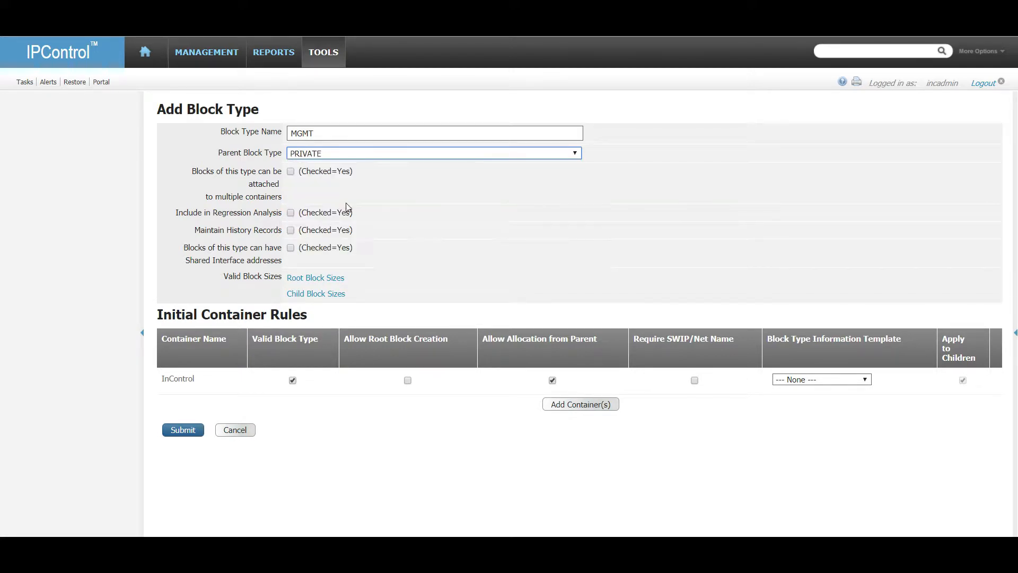
left_click(290, 172)
left_click(291, 213)
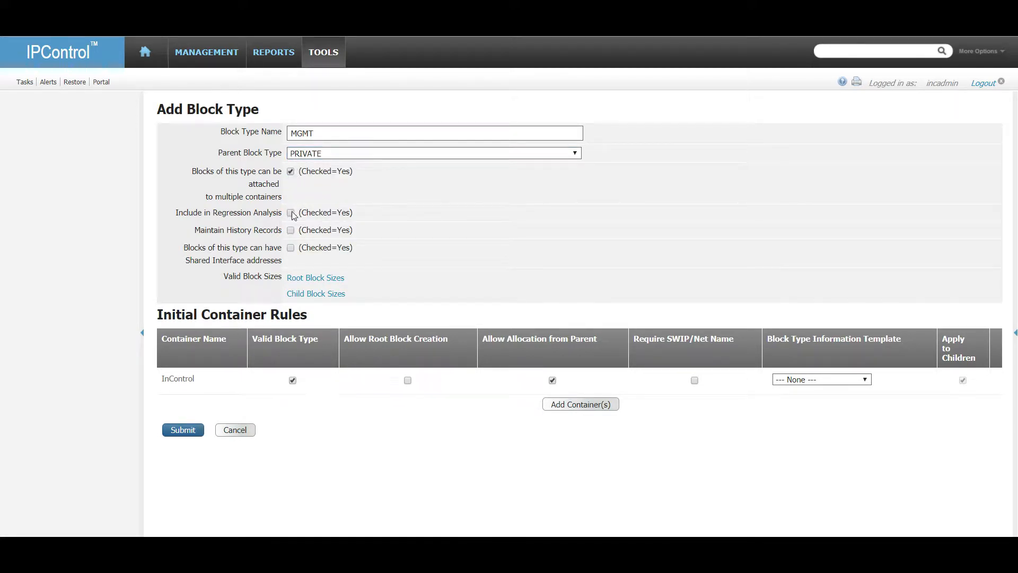
left_click(291, 231)
left_click(291, 248)
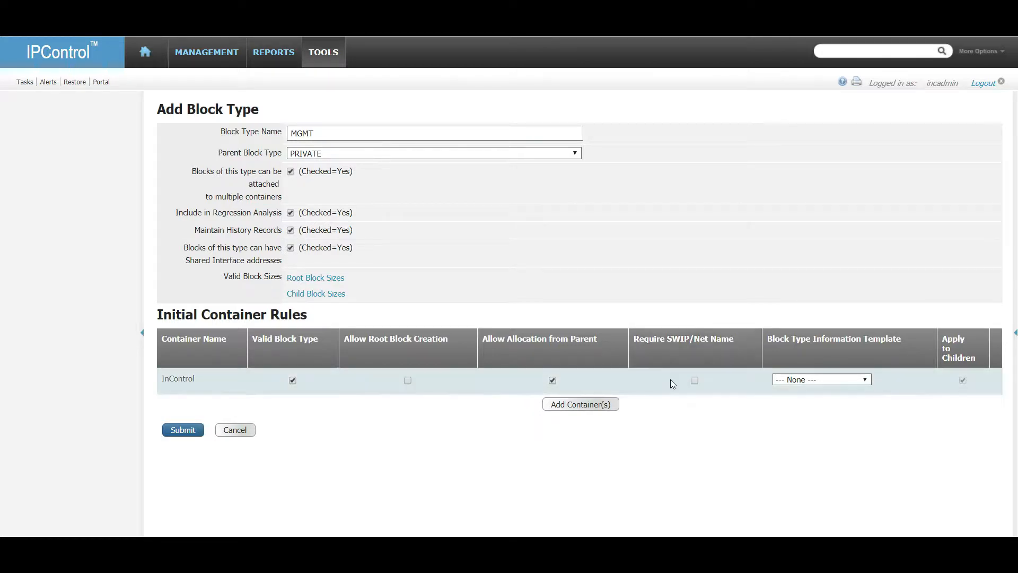
Add ATL-VO-1234 as a rule container without parent allocation, using SUBNET_UDF, and save MGMT.
left_click(563, 404)
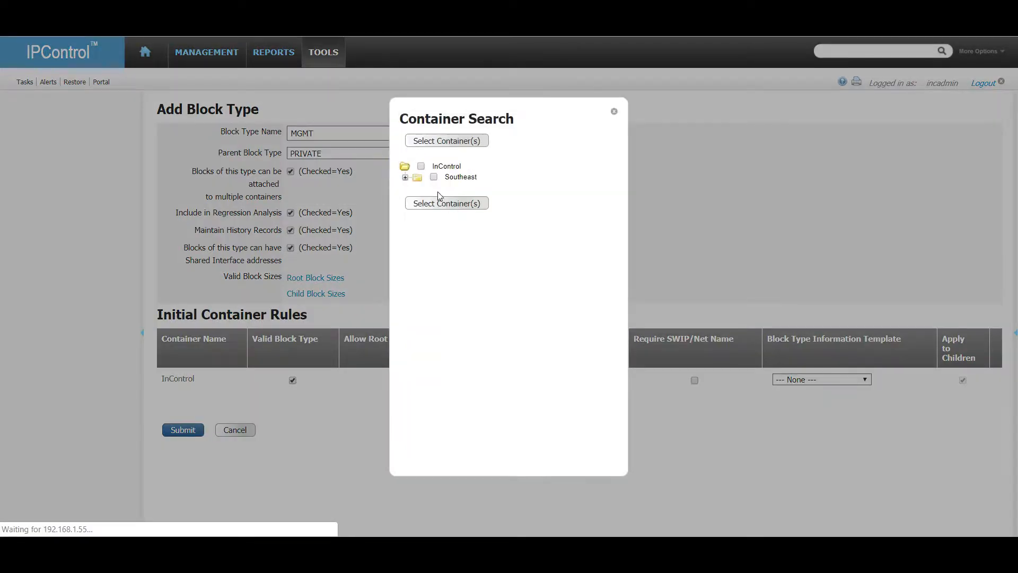
left_click(404, 177)
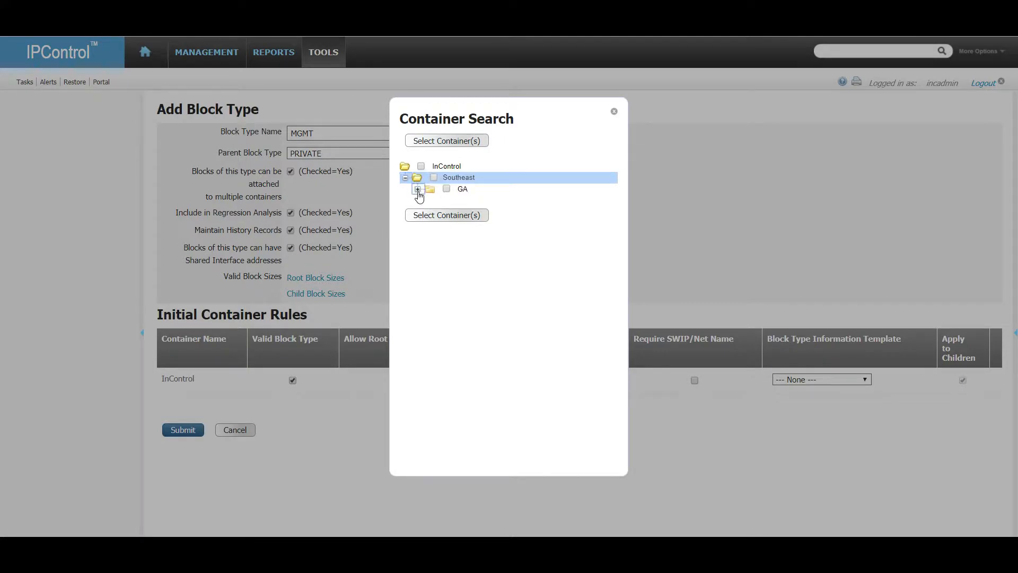
left_click(418, 188)
left_click(430, 198)
left_click(459, 198)
left_click(461, 236)
left_click(526, 407)
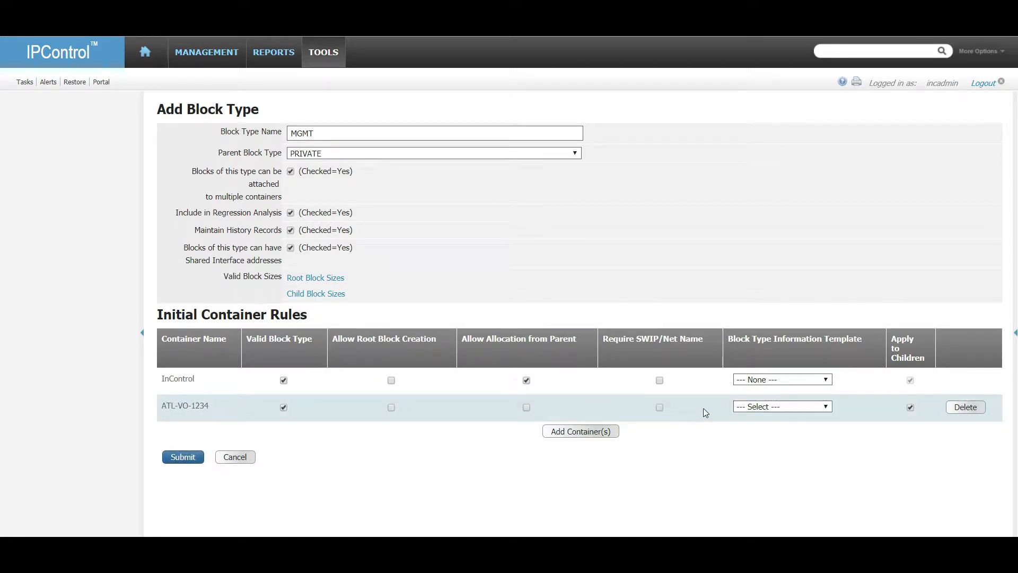
left_click(791, 406)
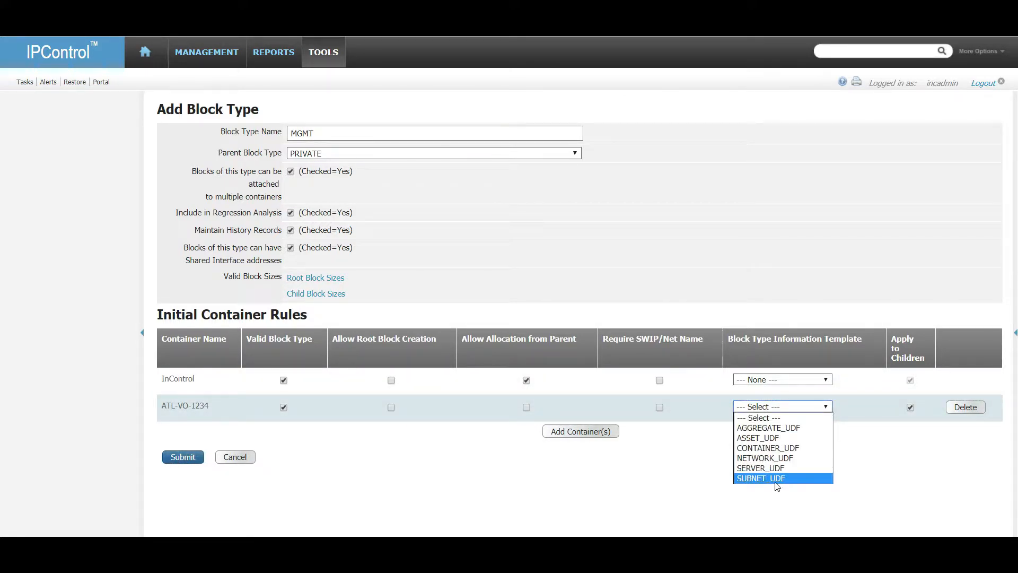
left_click(777, 475)
left_click(182, 457)
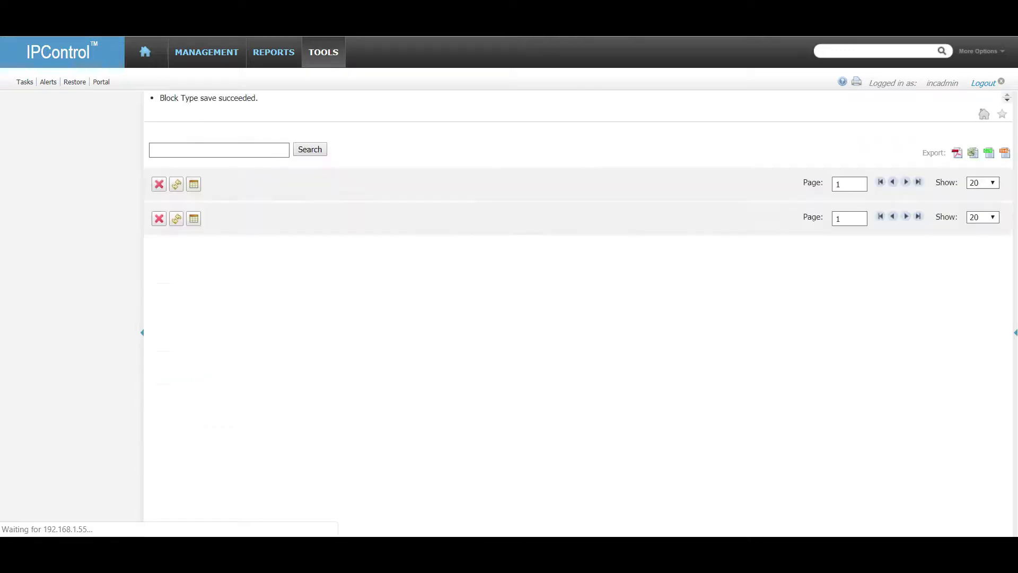
In Container Maintenance, review ATL-VO-1234's valid block types.
mouse_move(212, 57)
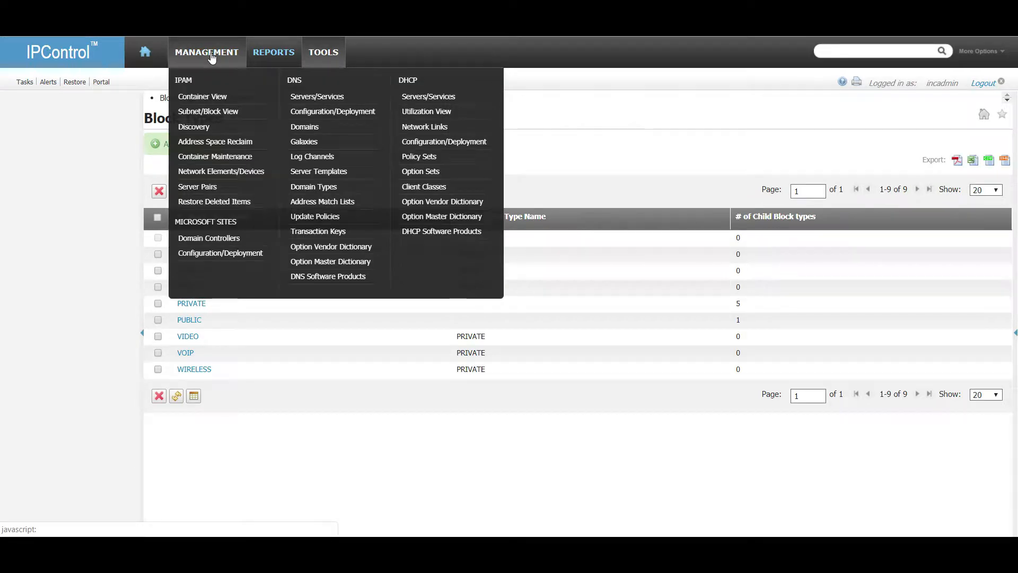
left_click(250, 158)
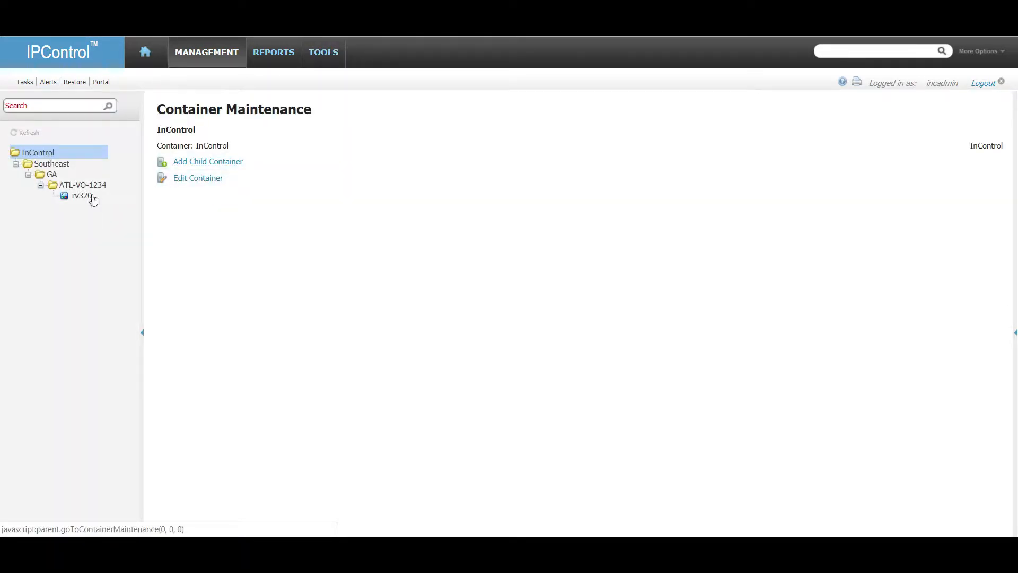
left_click(79, 184)
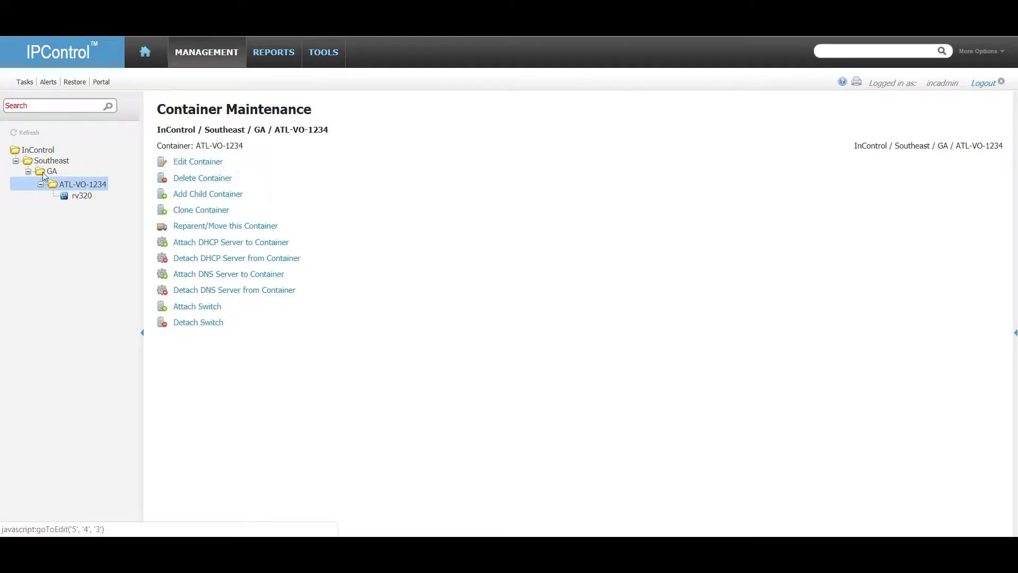
left_click(204, 163)
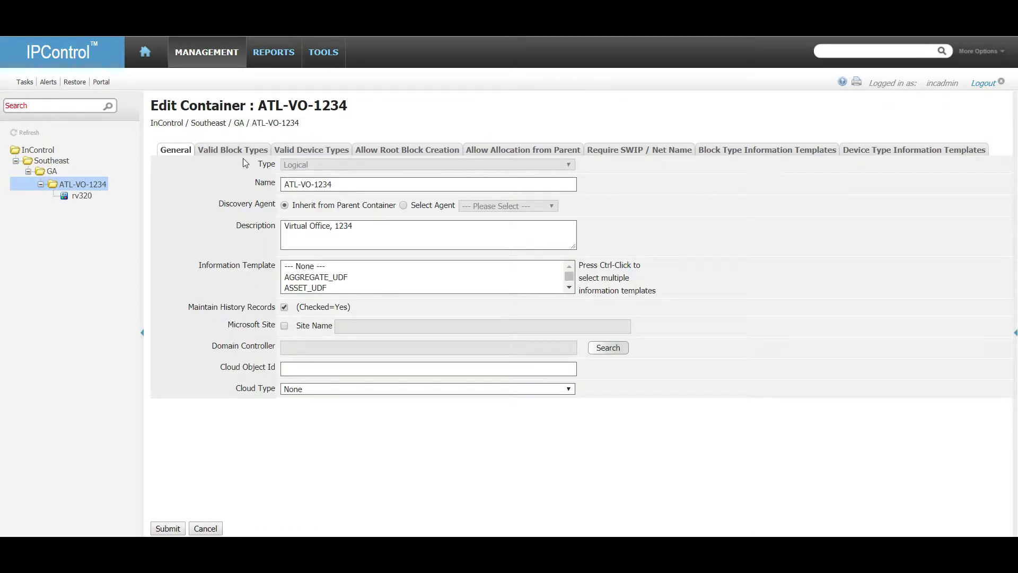
left_click(238, 150)
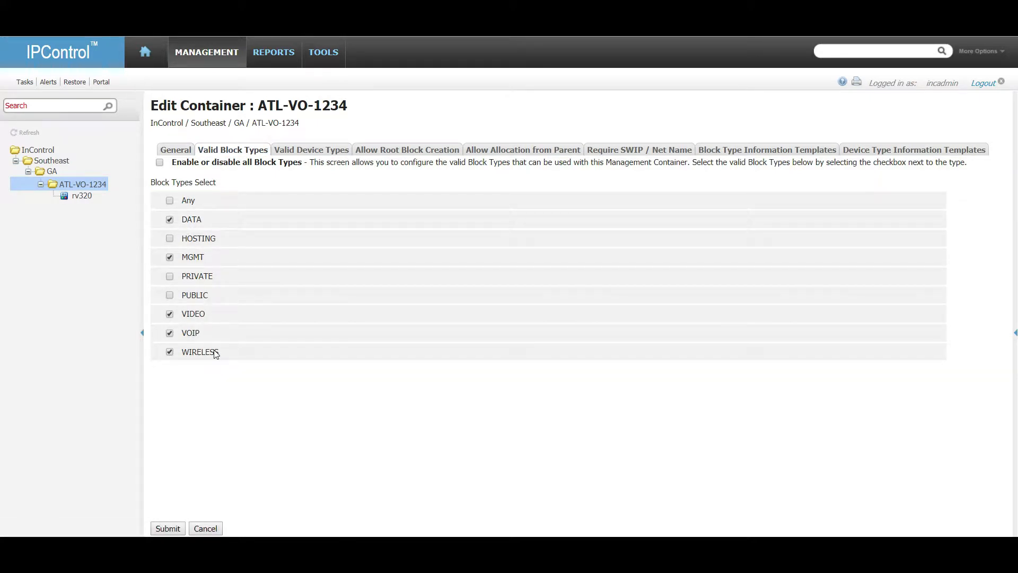
Edit GA and stop it allocating MGMT, VIDEO and VOIP blocks from parent.
left_click(52, 175)
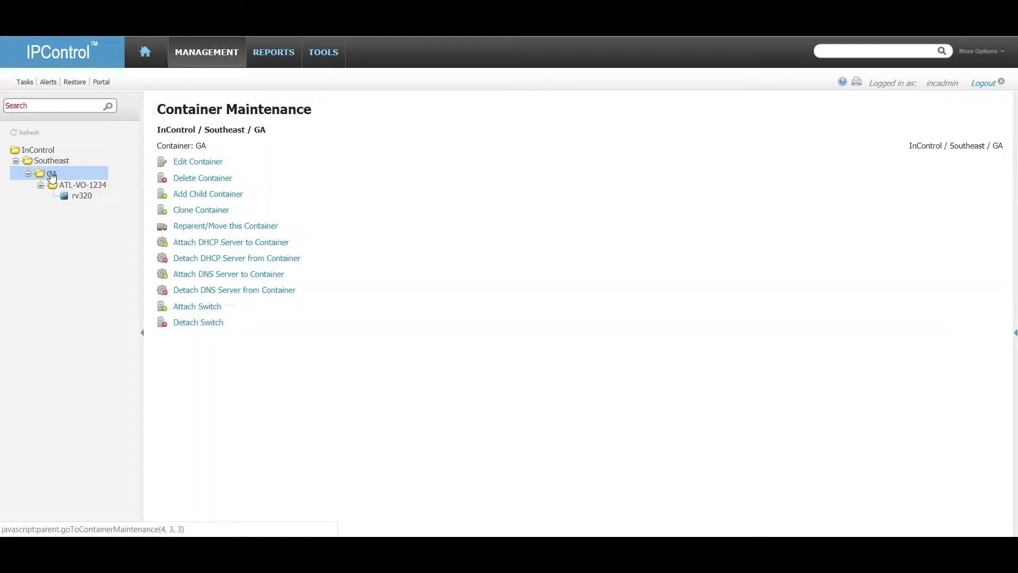
left_click(183, 162)
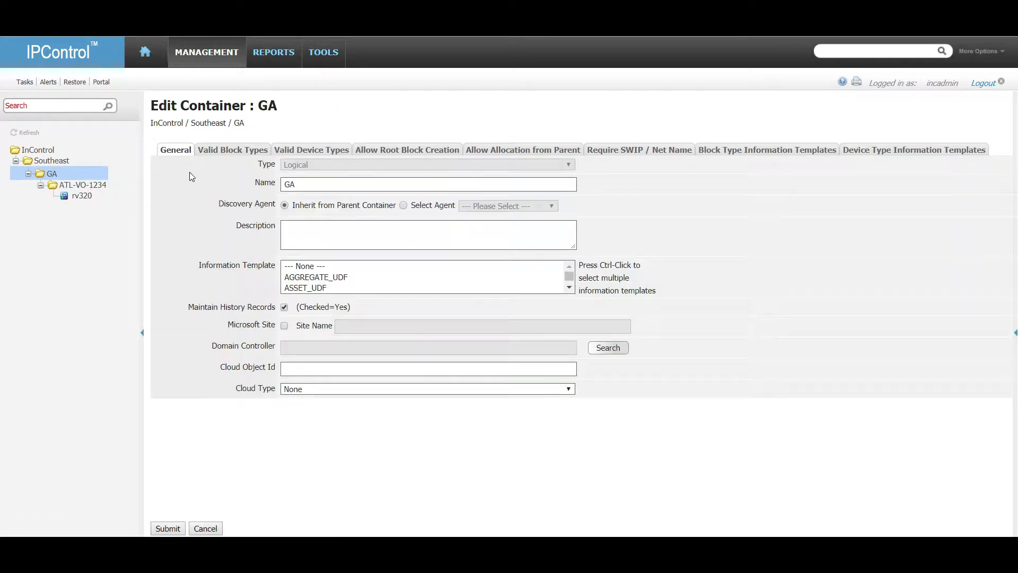
left_click(233, 150)
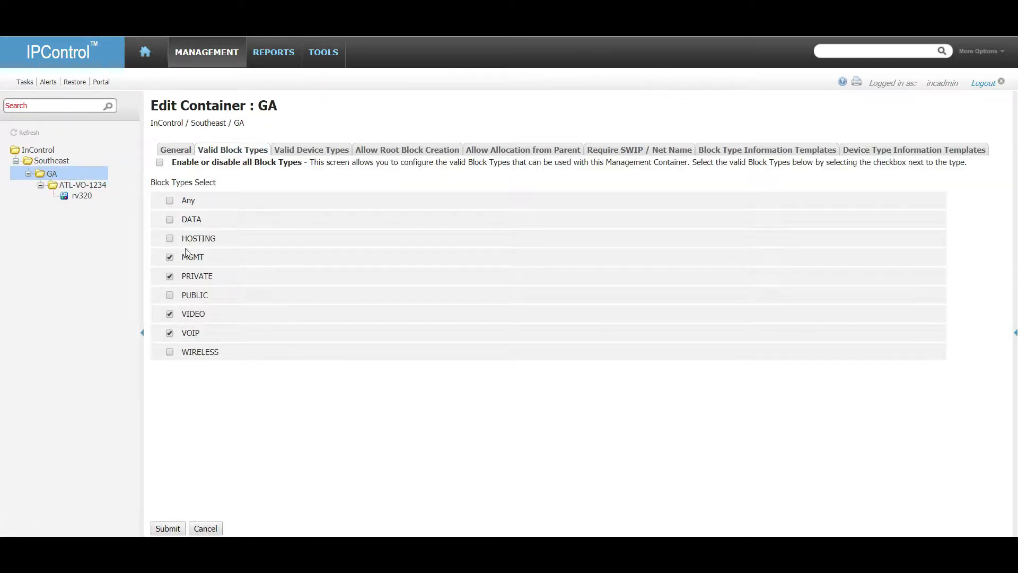
left_click(497, 153)
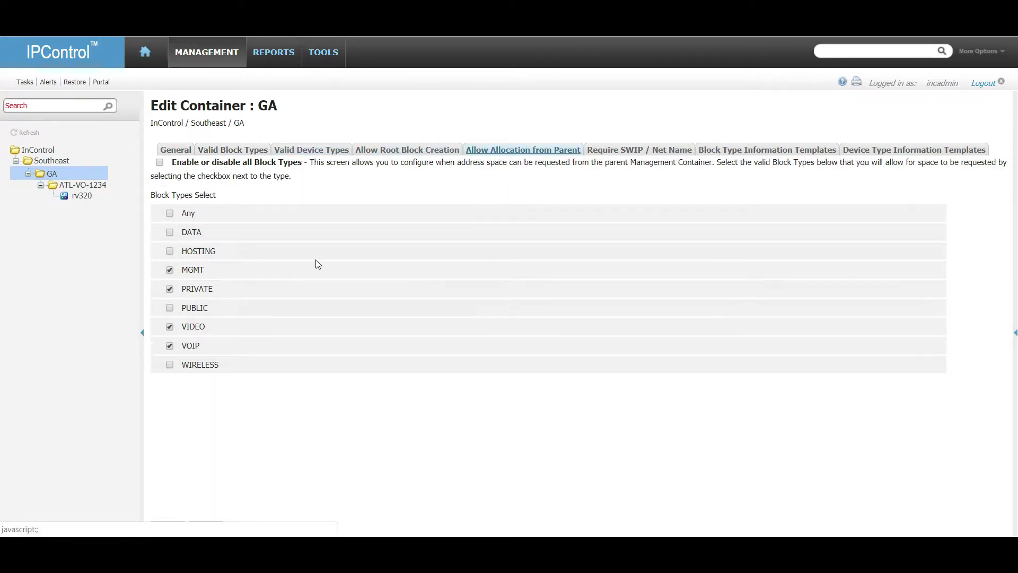
left_click(170, 271)
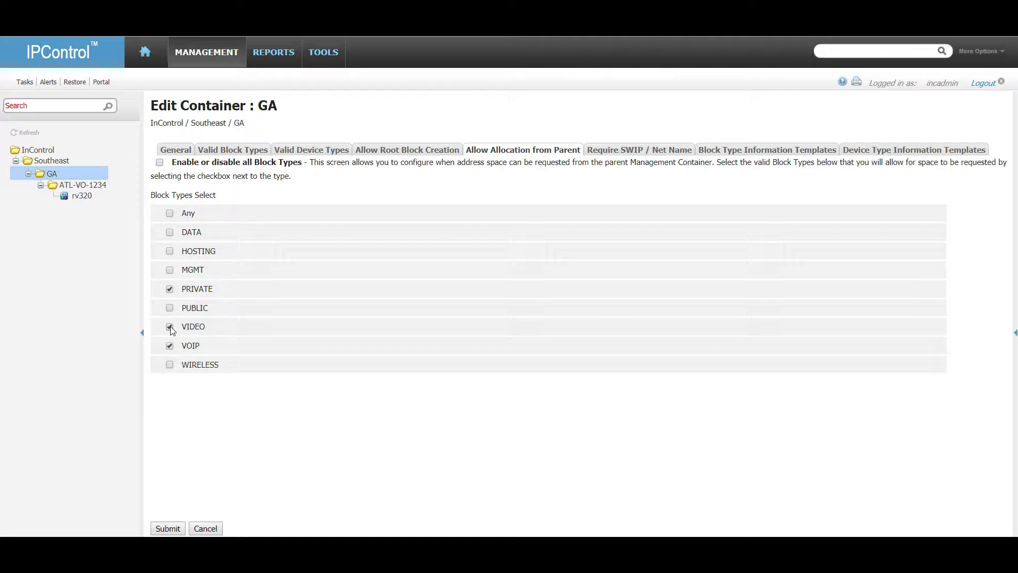
left_click(170, 326)
left_click(170, 345)
Remove MGMT, VIDEO and VOIP from GA's valid block types and save GA.
left_click(239, 153)
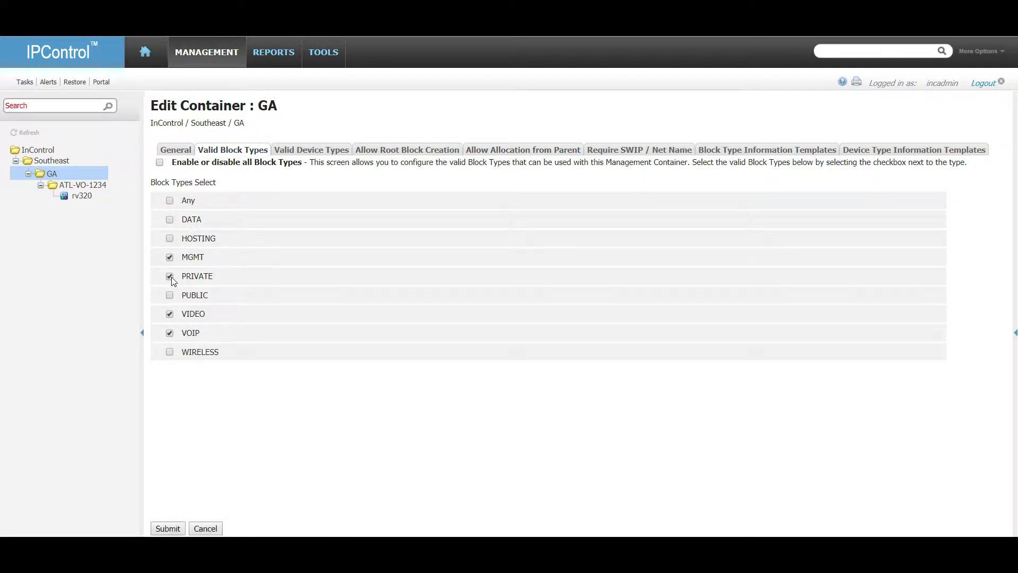
left_click(169, 256)
left_click(170, 314)
left_click(170, 333)
left_click(477, 153)
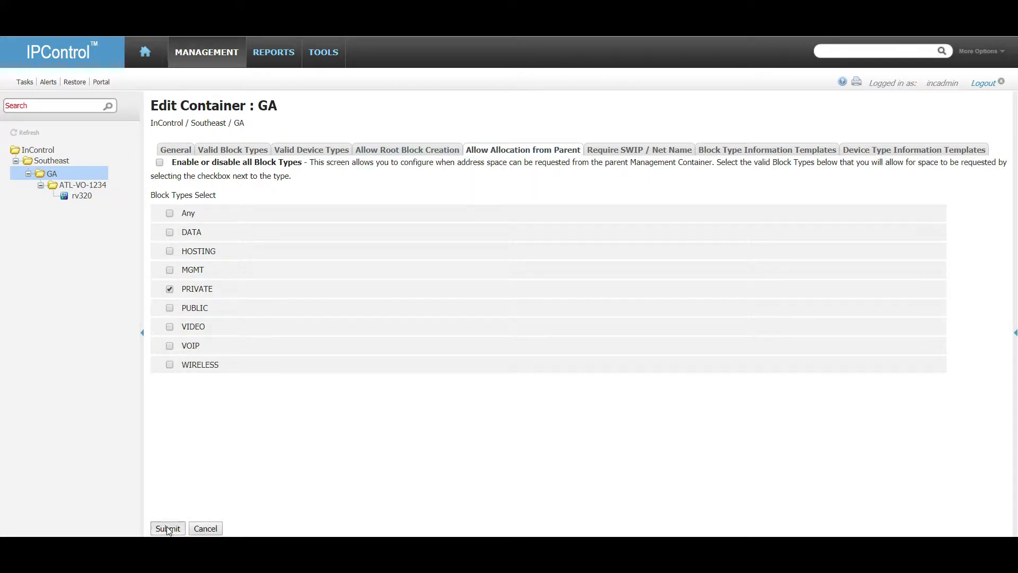
left_click(168, 528)
left_click(82, 184)
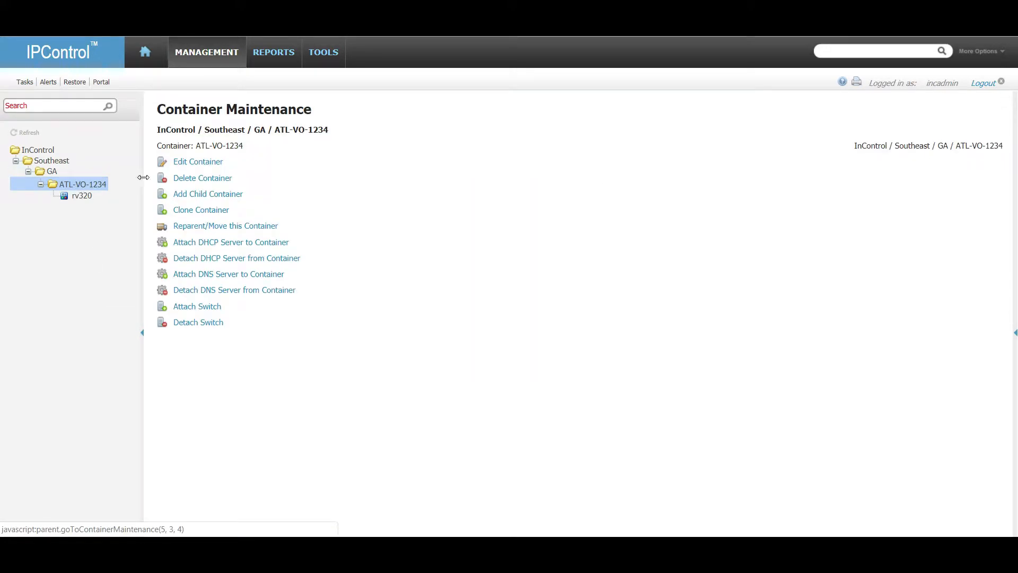
left_click(52, 160)
Edit Southeast and remove VIDEO and VOIP from its valid block types.
left_click(198, 161)
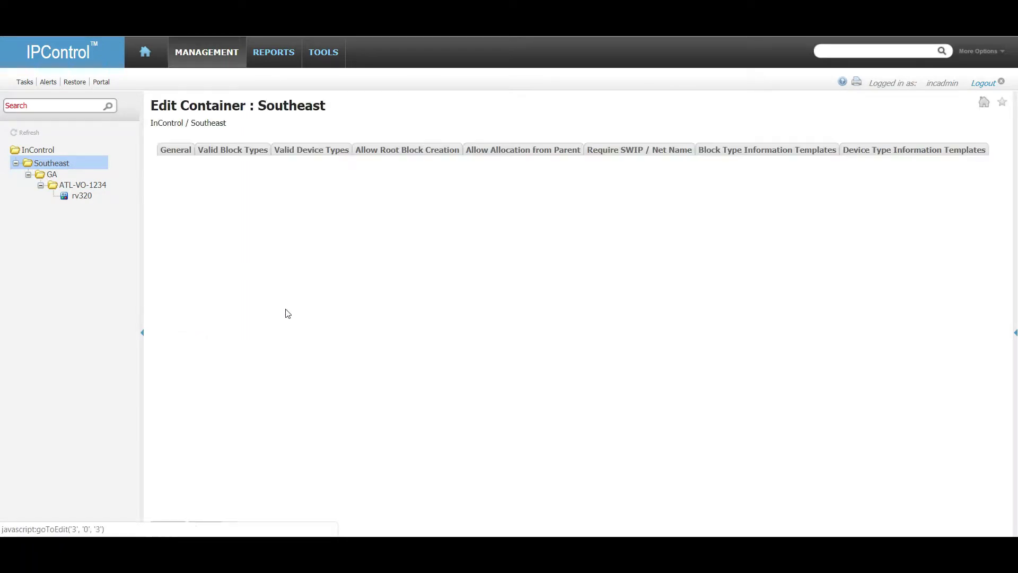
left_click(216, 150)
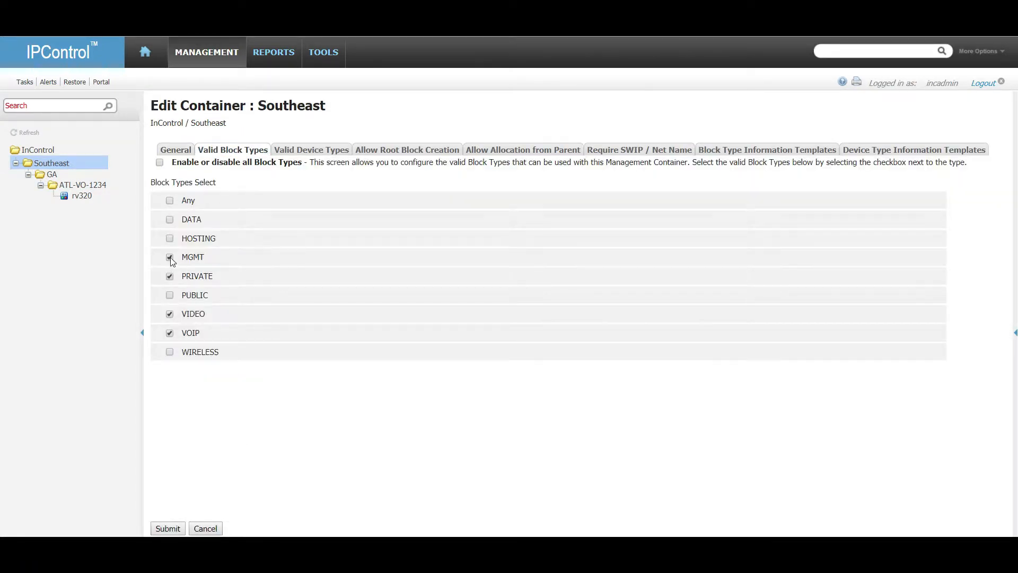
left_click(169, 313)
left_click(170, 333)
left_click(334, 151)
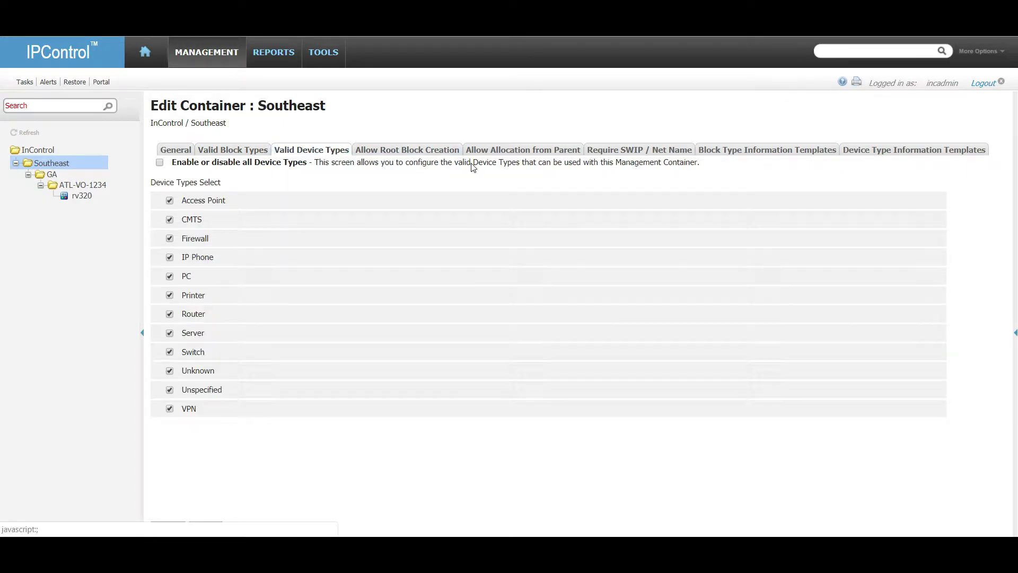
Stop Southeast allocating MGMT, VIDEO and VOIP blocks from parent and save it.
left_click(495, 154)
left_click(170, 270)
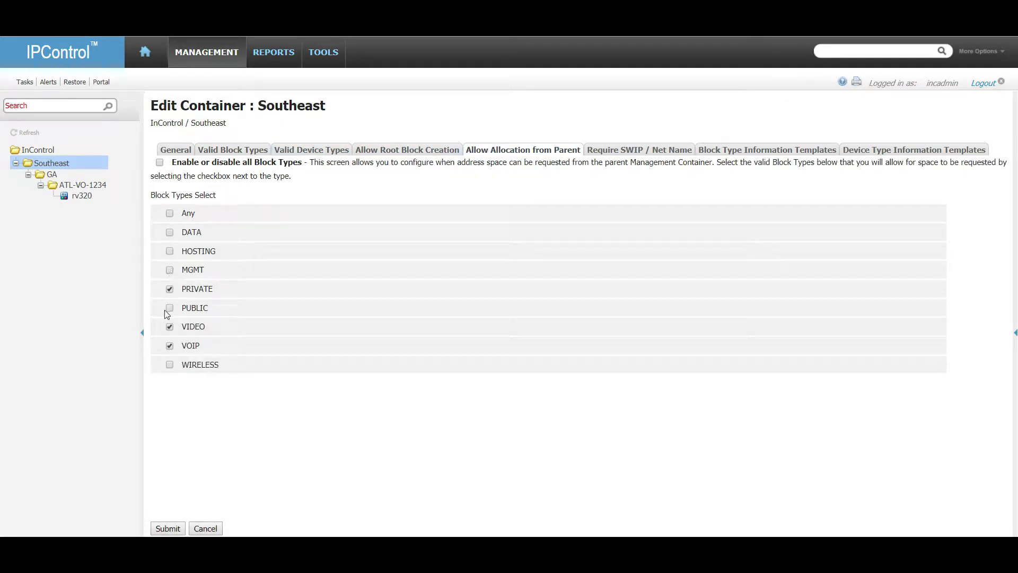
left_click(170, 327)
left_click(170, 346)
left_click(177, 529)
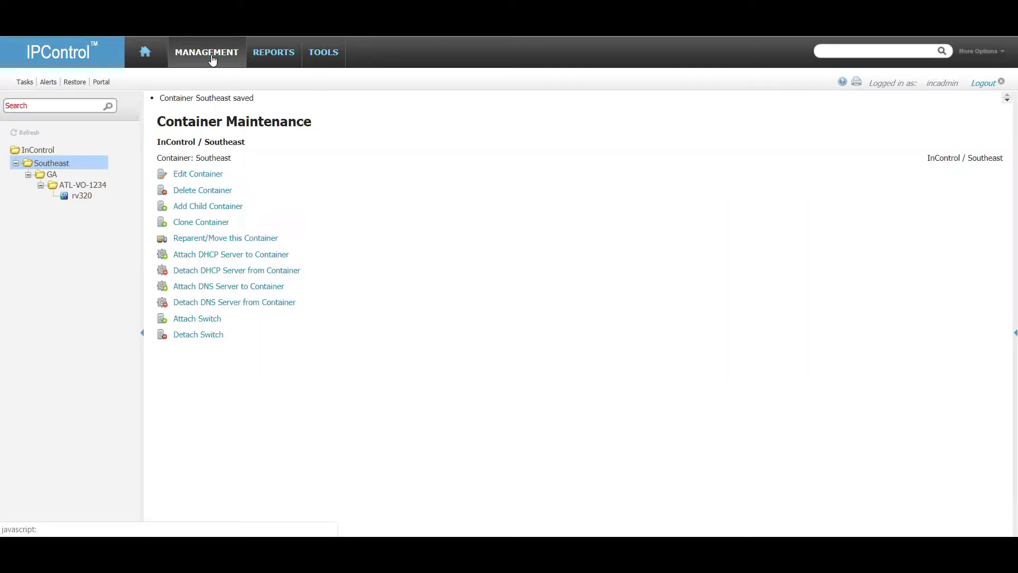
left_click(207, 56)
left_click(216, 97)
Start adding a DATA child block to the ATL-VO-1234 container.
left_click(83, 185)
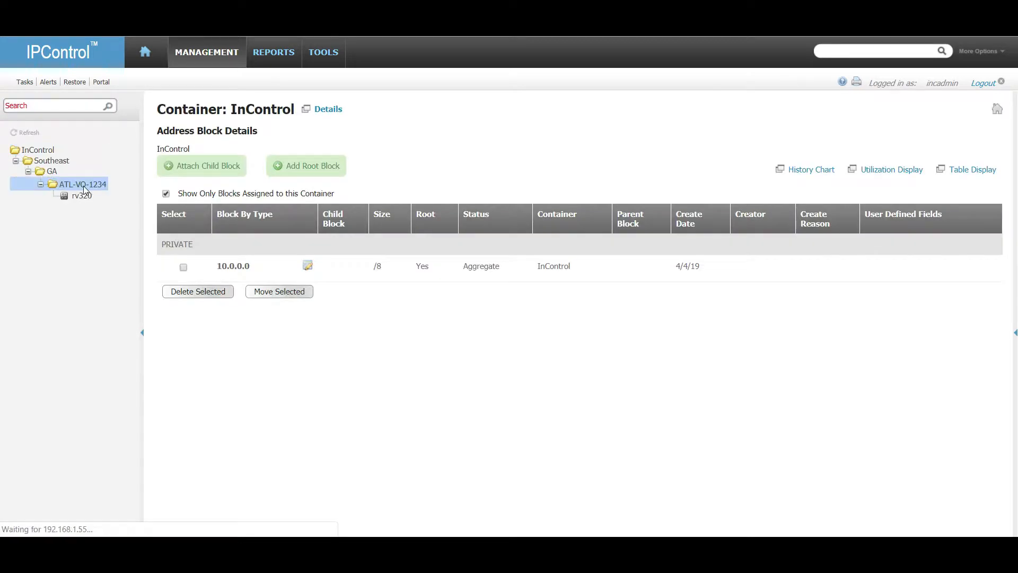
left_click(52, 173)
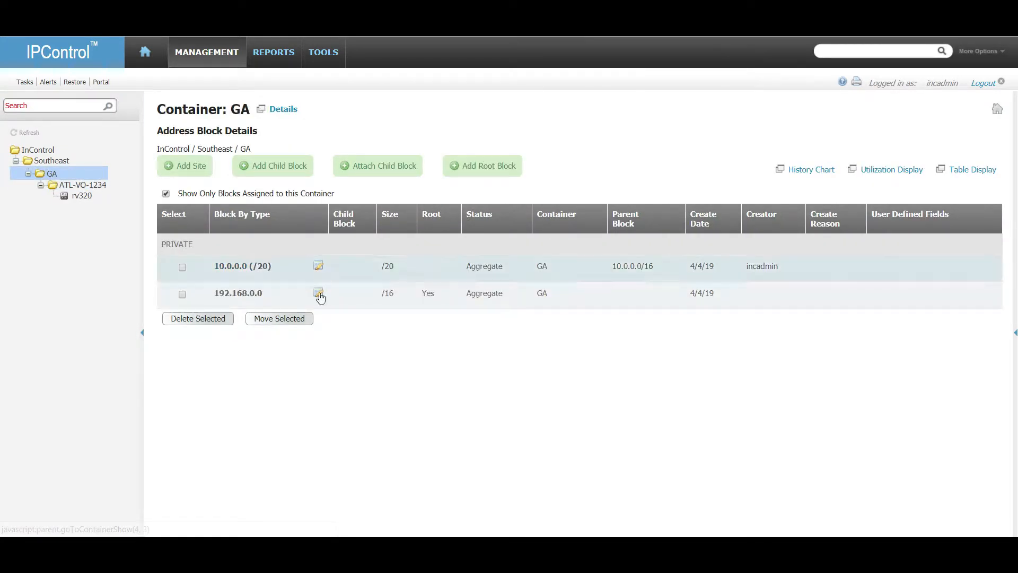
left_click(88, 184)
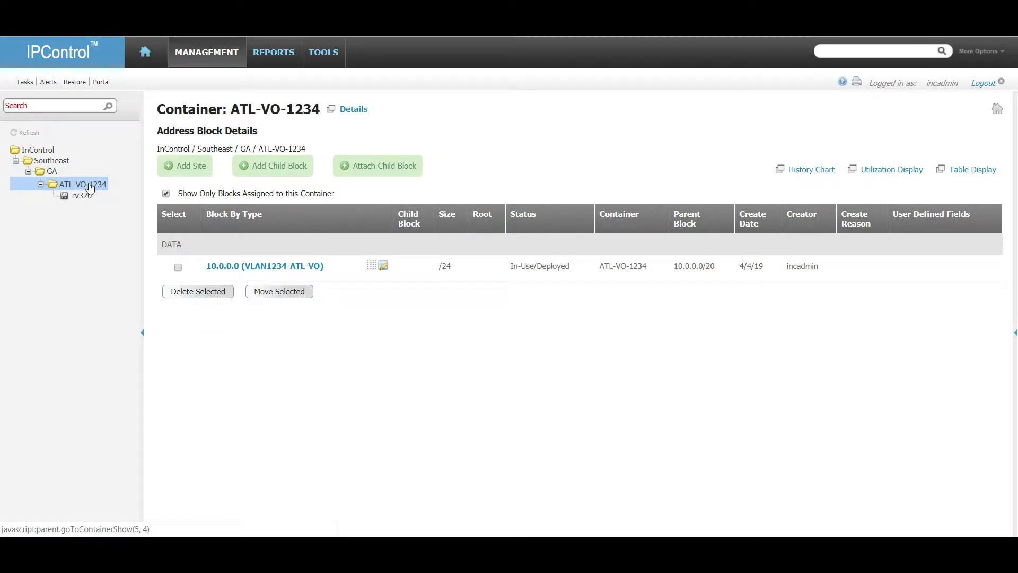
left_click(271, 167)
left_click(405, 193)
left_click(398, 211)
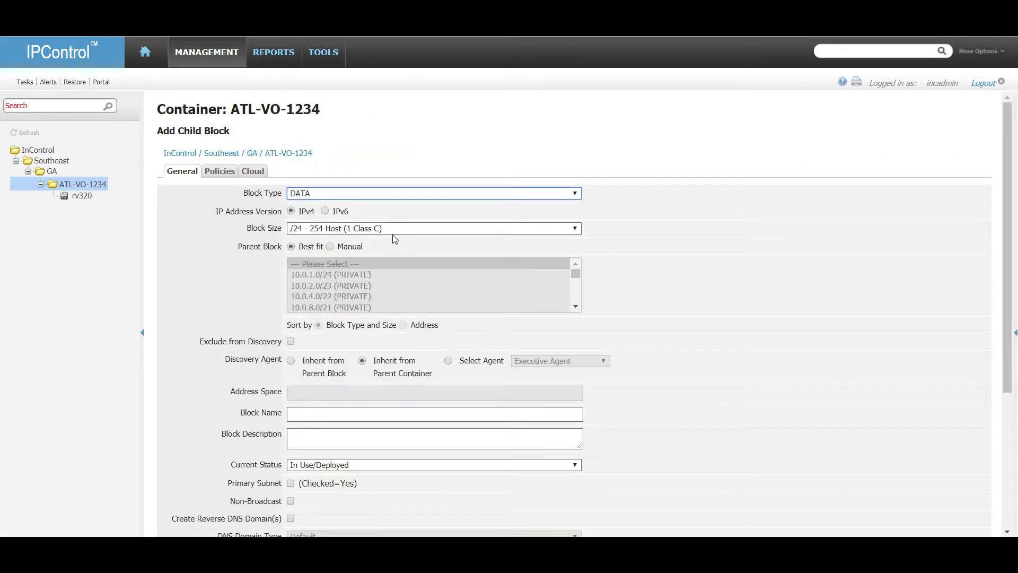
left_click(427, 194)
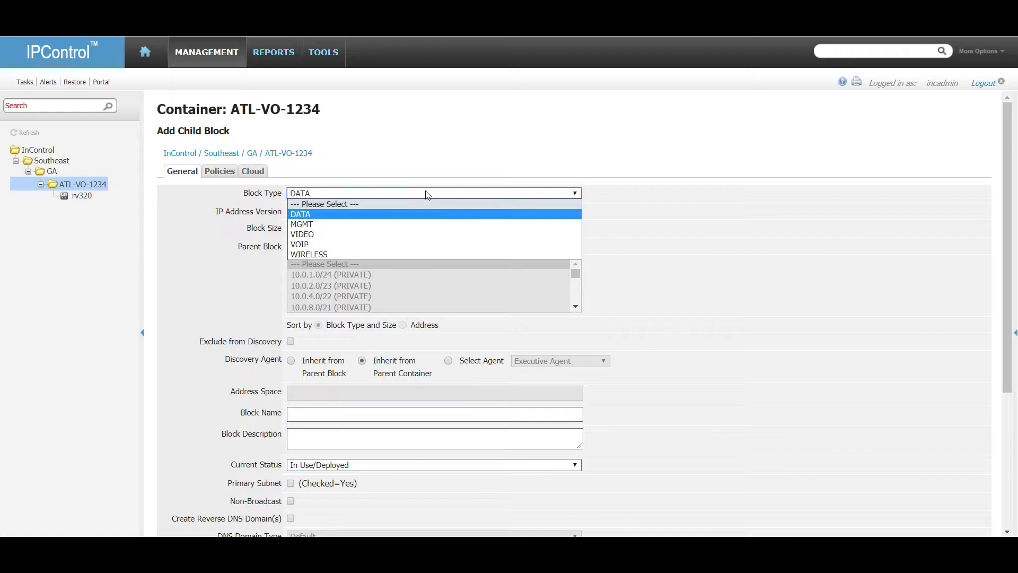
left_click(380, 214)
Choose 192.168.0.0/16 as the parent block and set the block size to /22.
left_click(329, 246)
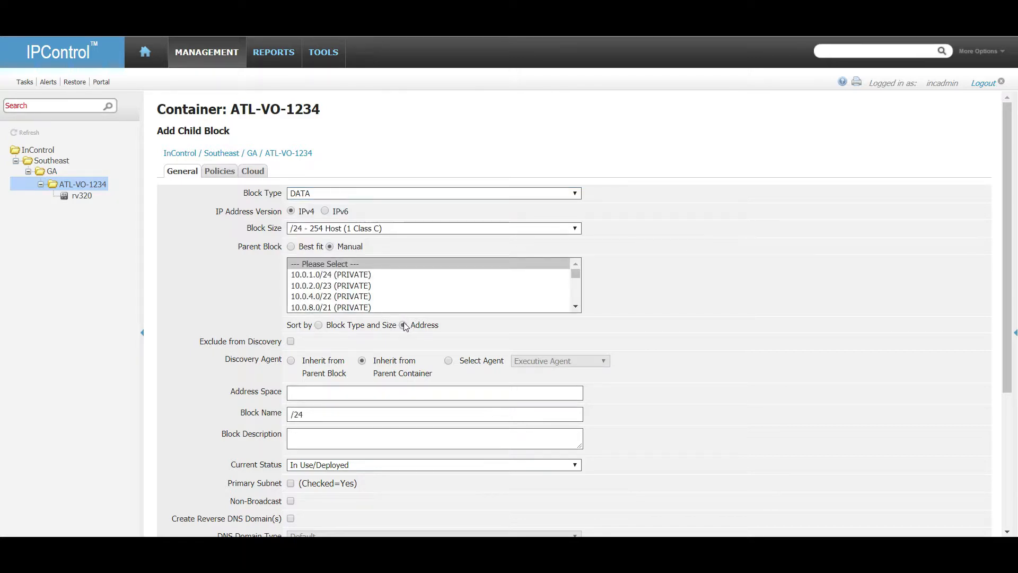
left_click_drag(571, 276, 574, 304)
left_click(389, 307)
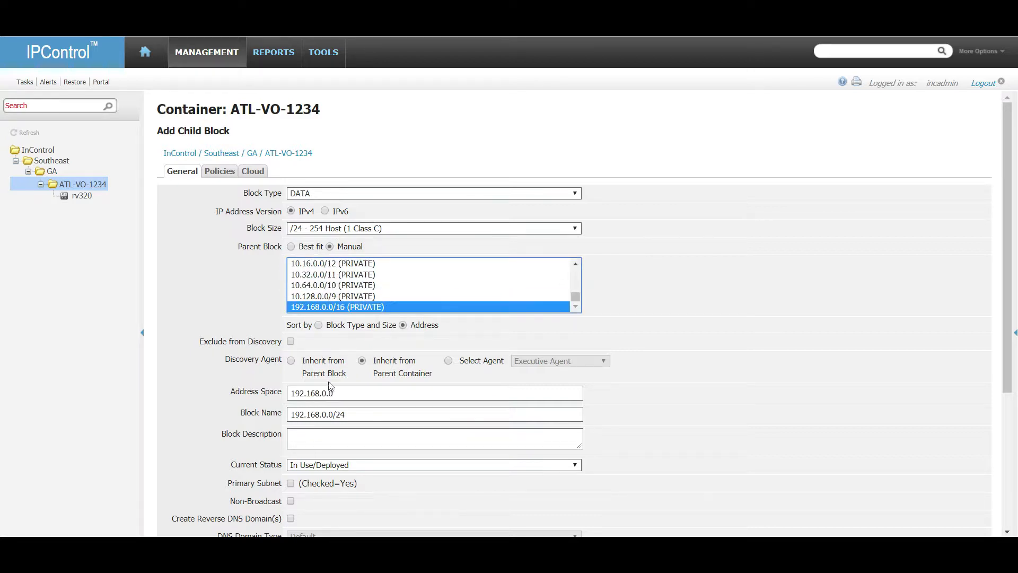
left_click(356, 393)
scroll(740, 322, "down", 2)
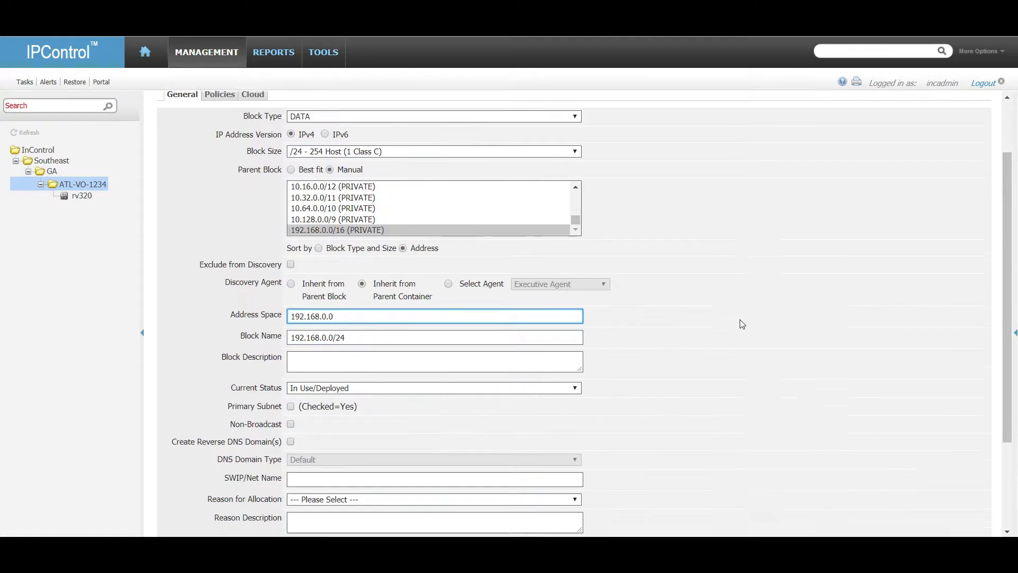
scroll(740, 322, "up", 1)
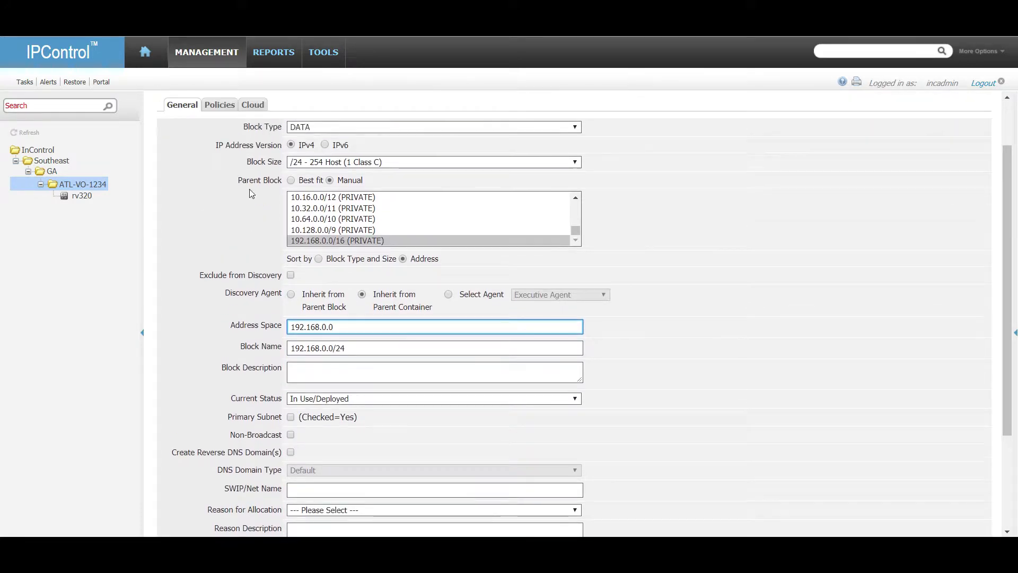
left_click(325, 161)
left_click(350, 324)
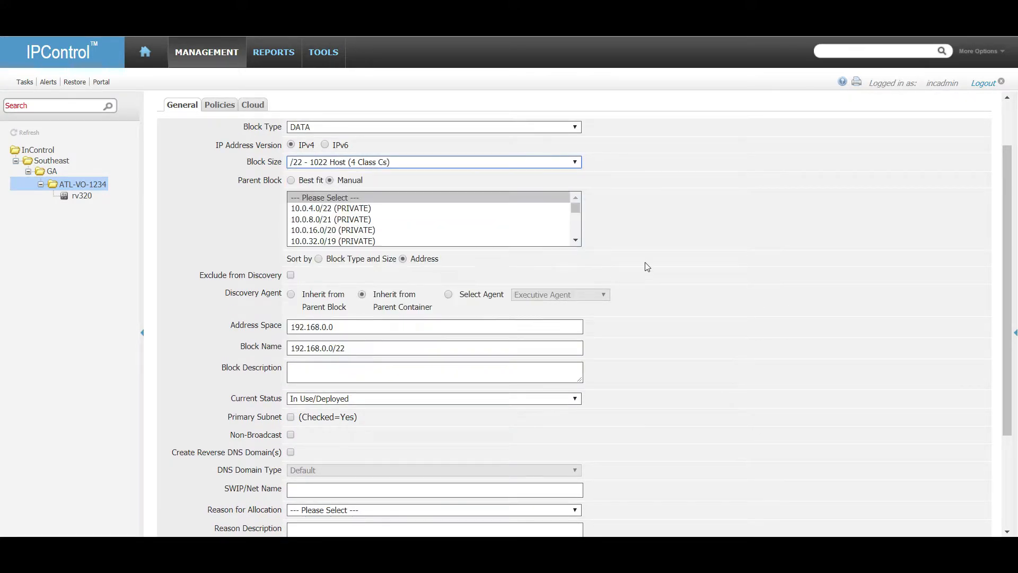
scroll(417, 228, "down", 3)
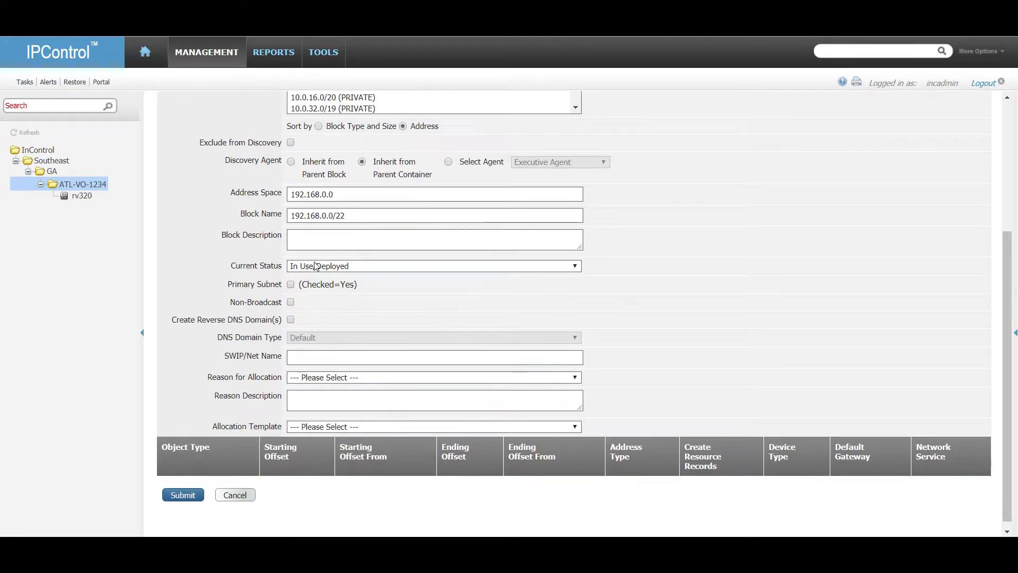
scroll(226, 339, "up", 5)
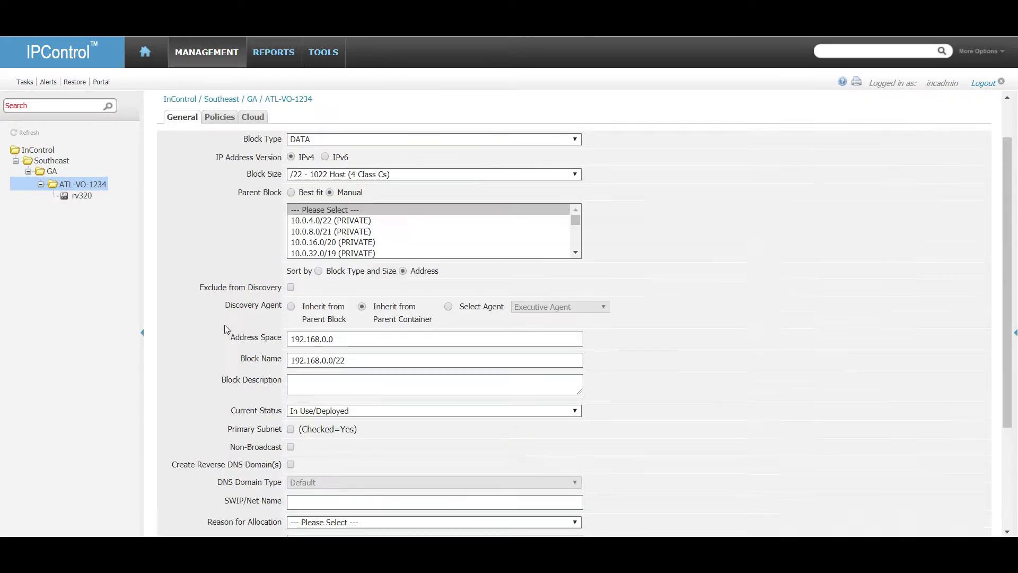
Assign ipcontrol.int, vm-dns1.home.local and 168.192.in-addr.arpa as policies and create the block.
left_click(217, 171)
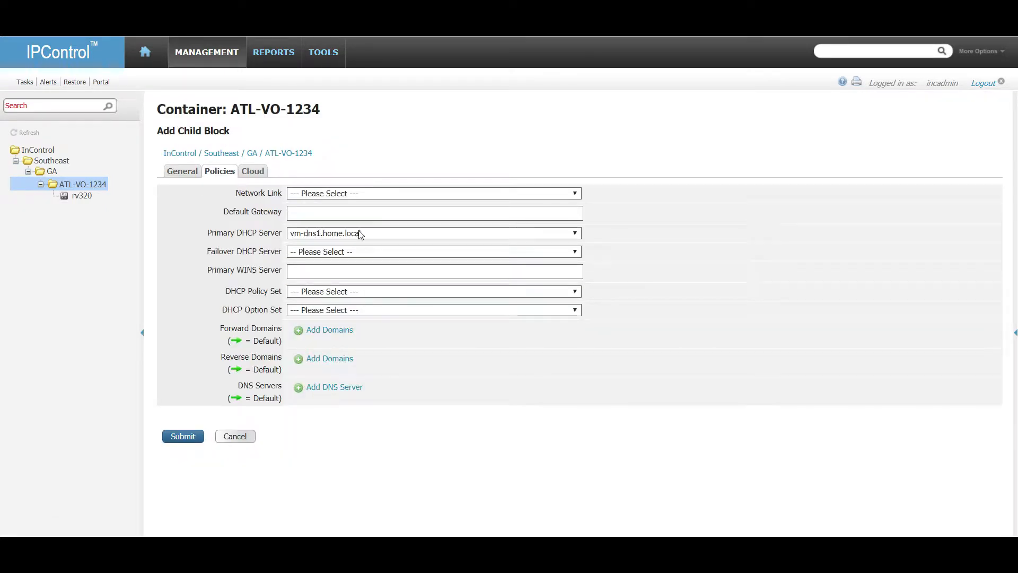
left_click(348, 331)
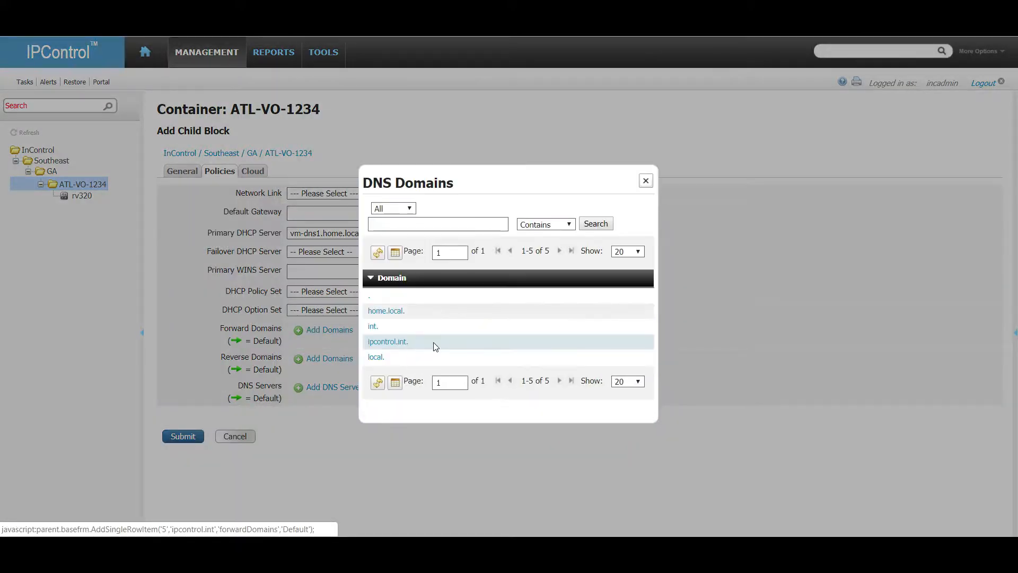
left_click(397, 343)
left_click(333, 403)
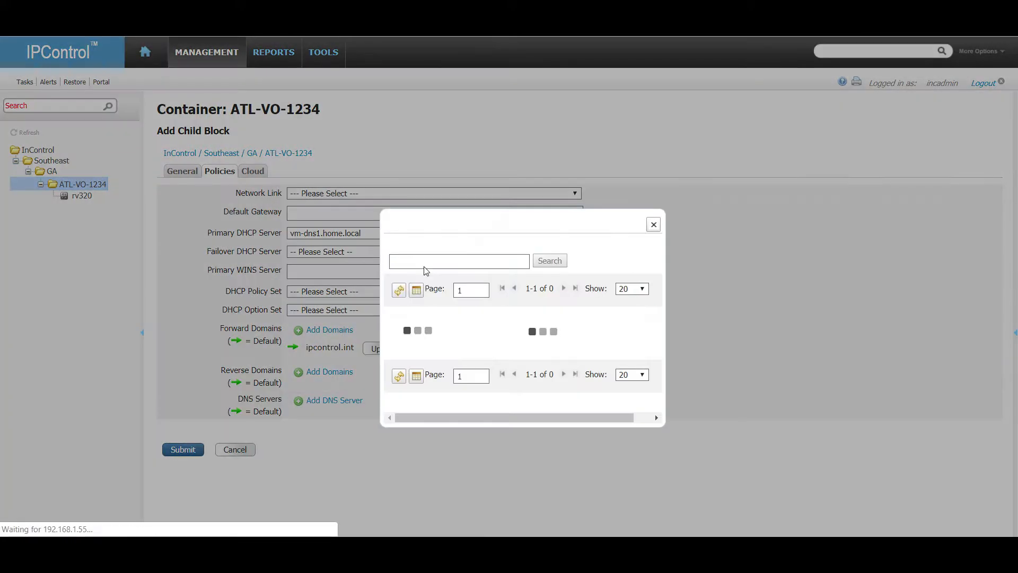
left_click(397, 298)
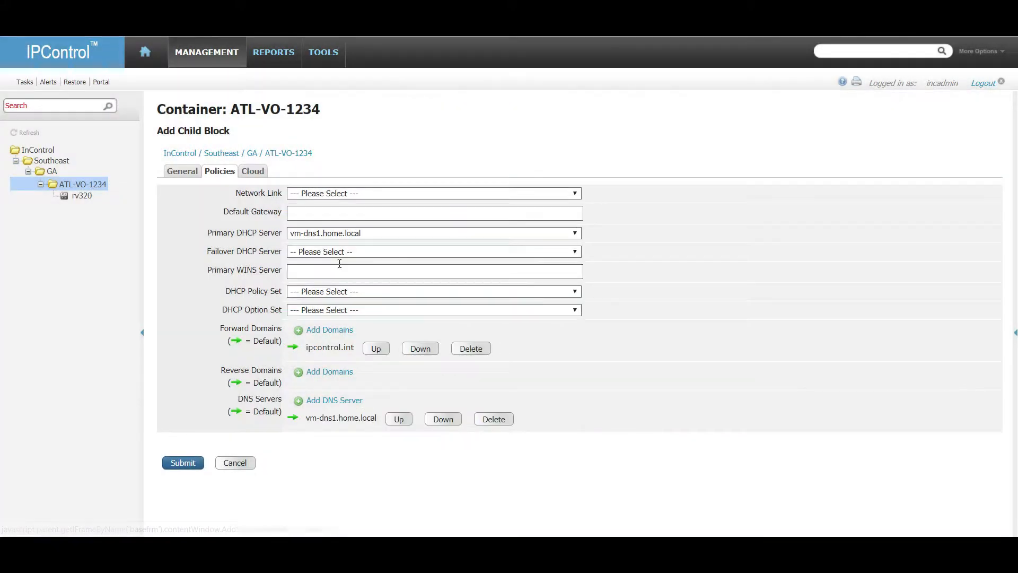
left_click(333, 371)
left_click(408, 314)
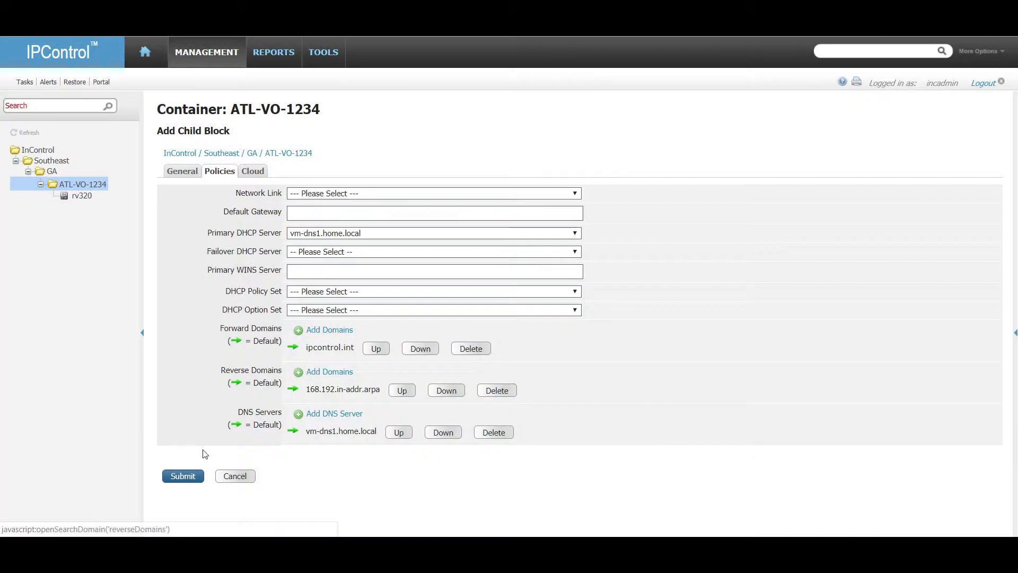
left_click(176, 171)
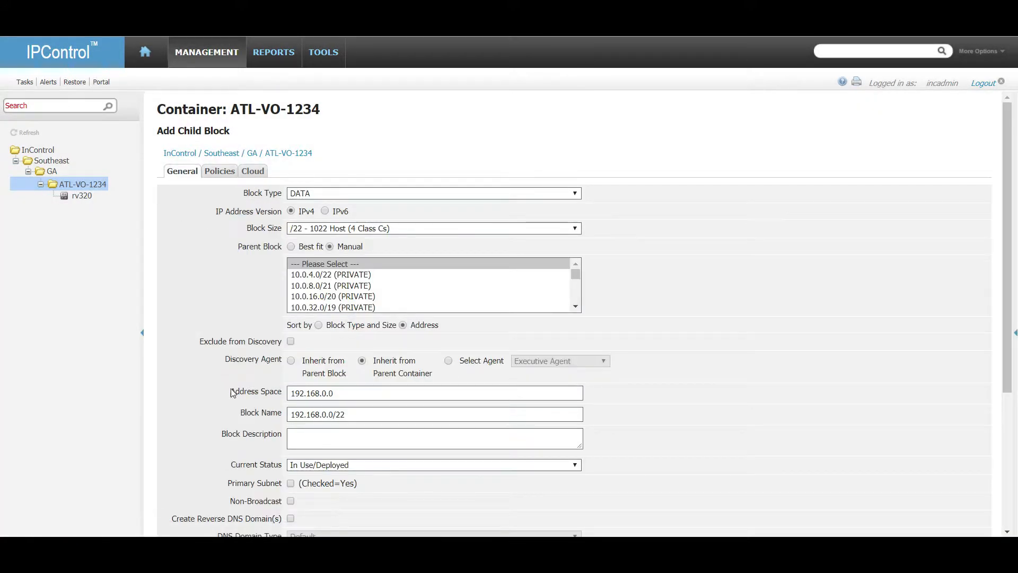
scroll(191, 383, "down", 4)
left_click(183, 488)
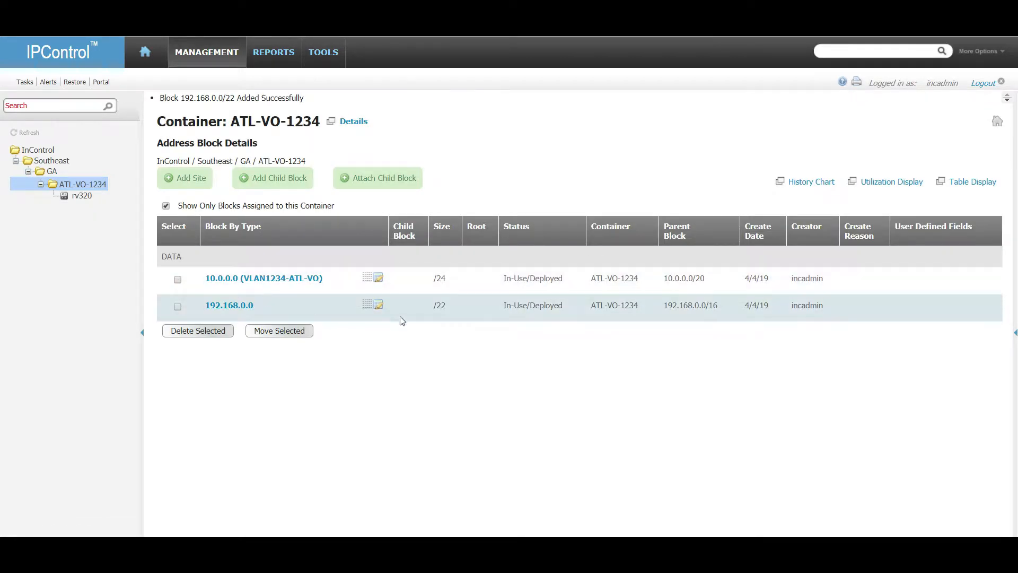
Split 192.168.0.0/22 into equal /24 blocks, 192.168.0.0 through 192.168.3.0.
left_click(378, 306)
scroll(381, 308, "down", 10)
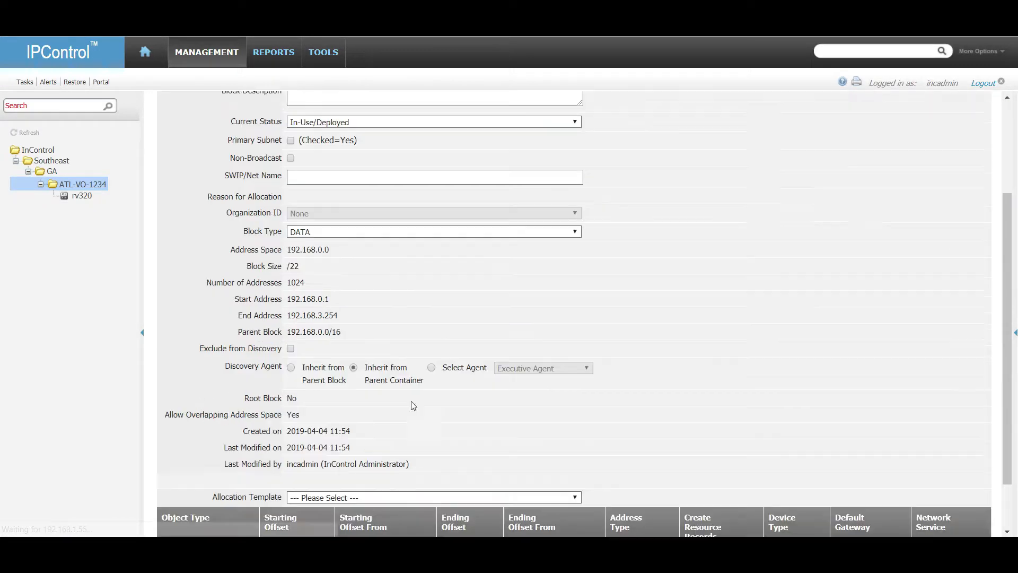
left_click(318, 501)
left_click(575, 109)
left_click(402, 215)
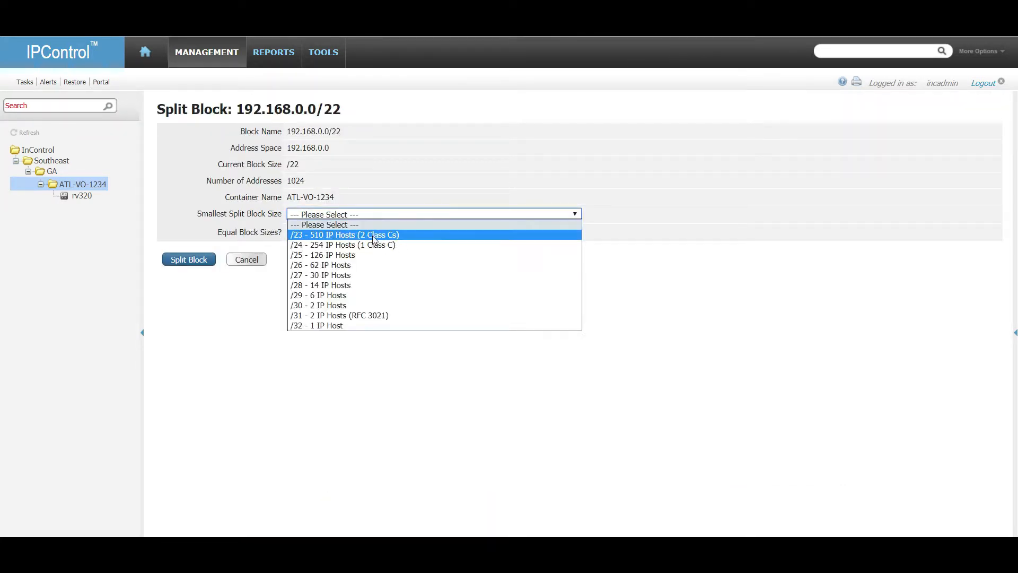
left_click(300, 235)
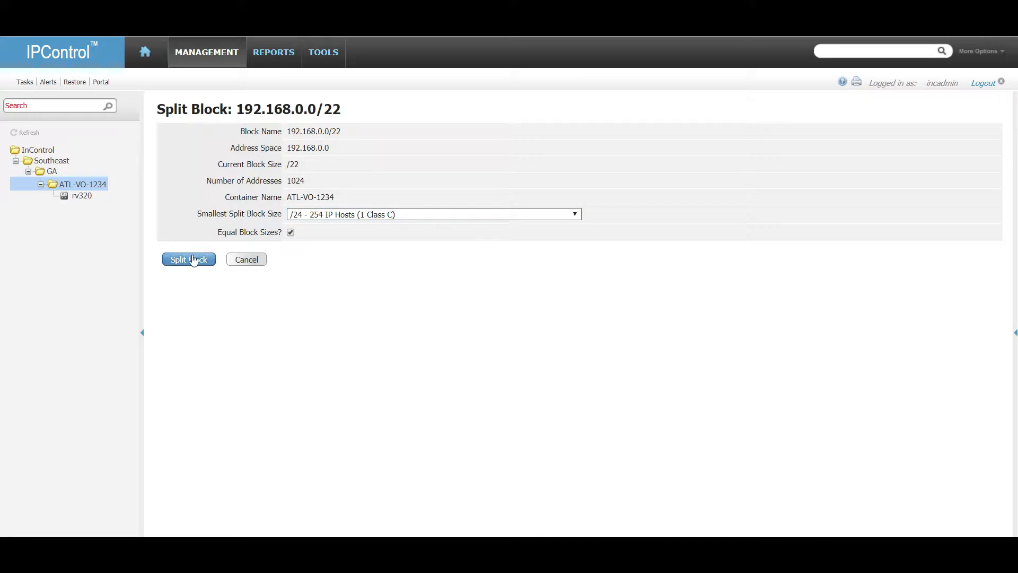
left_click(192, 260)
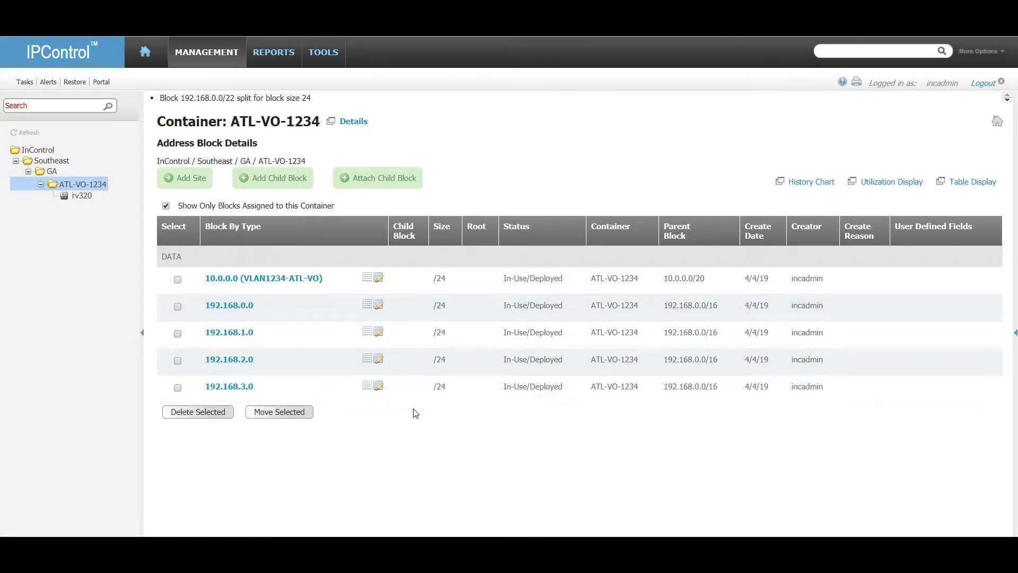
left_click(177, 387)
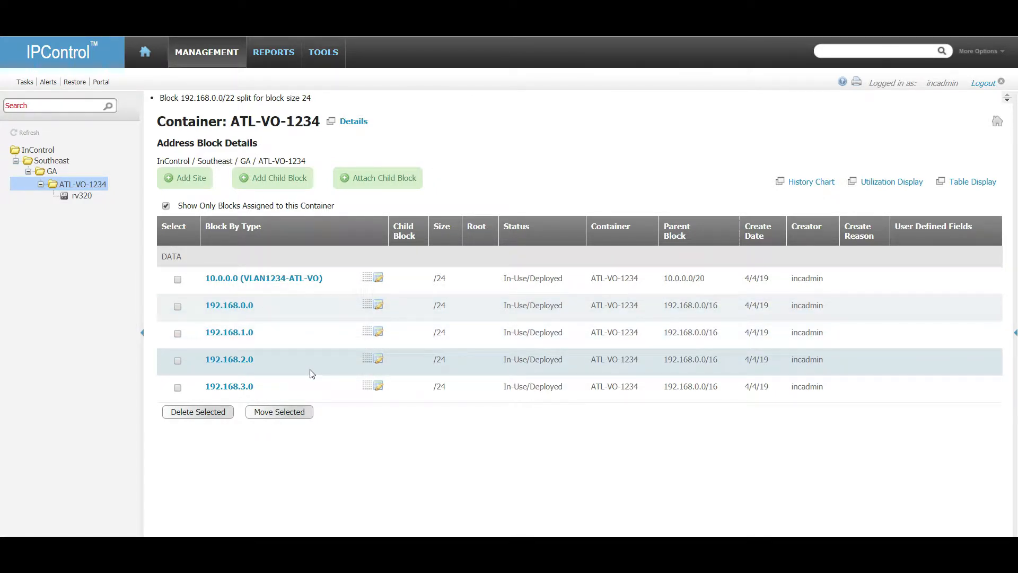
left_click(81, 196)
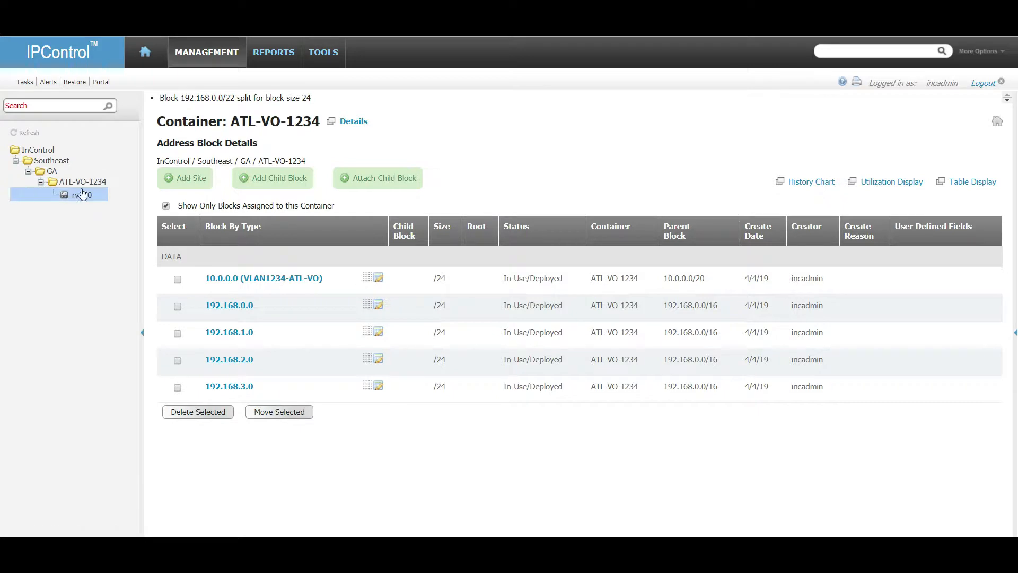
Import Task 9's snapshot with Detach Stale Interface Addresses ticked, then dismiss the results.
left_click(23, 83)
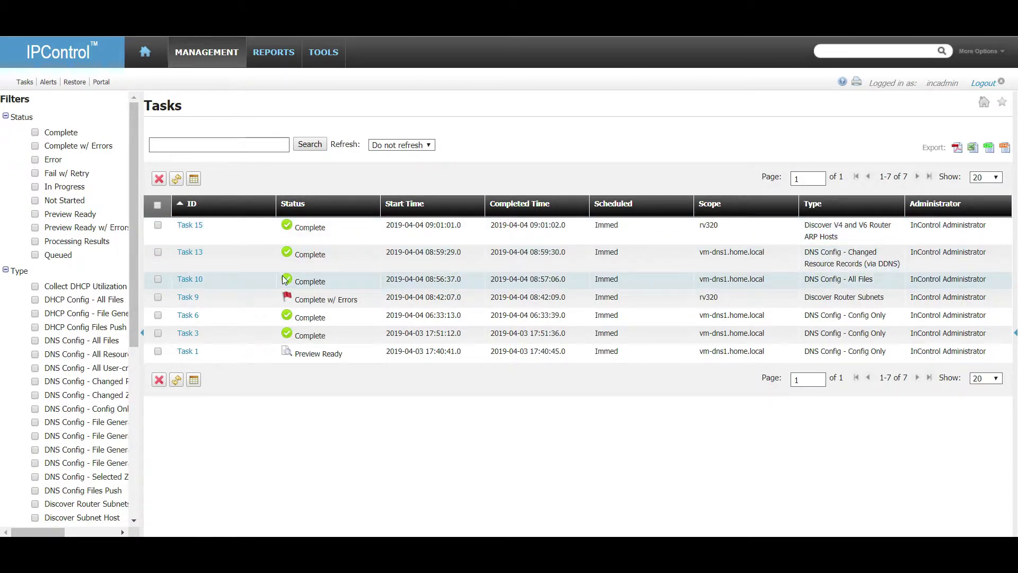
left_click(187, 297)
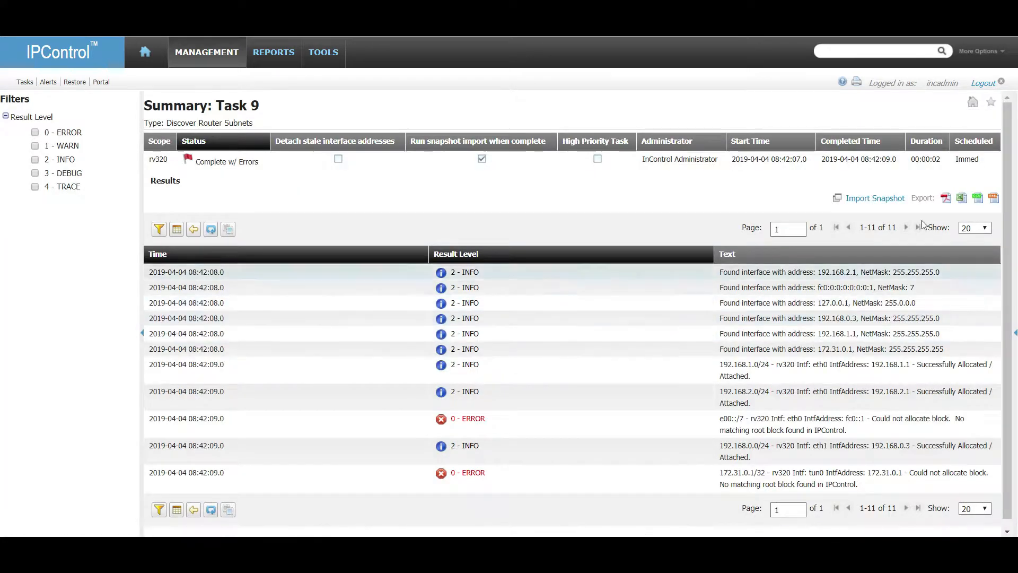
left_click(898, 200)
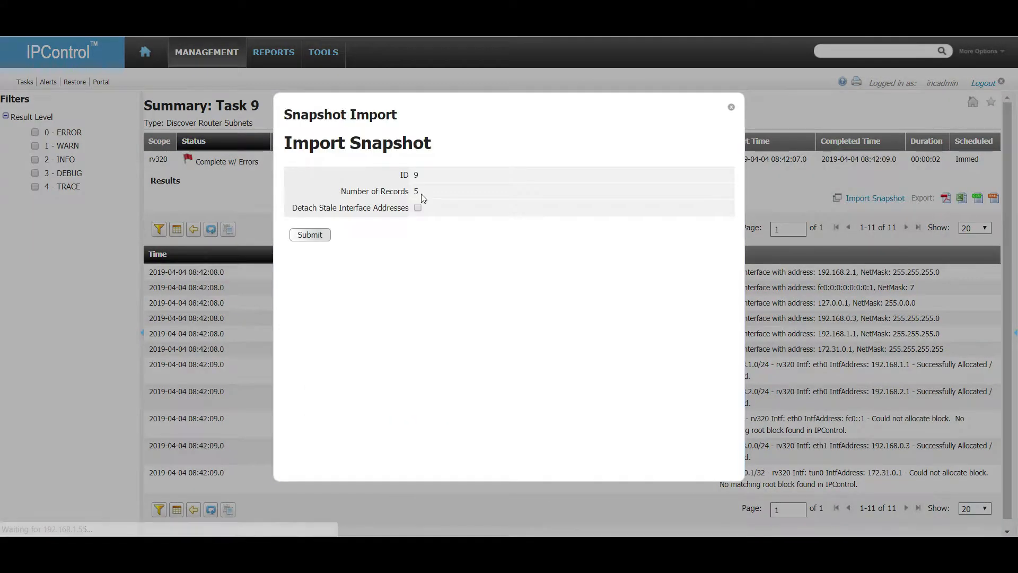
left_click(417, 207)
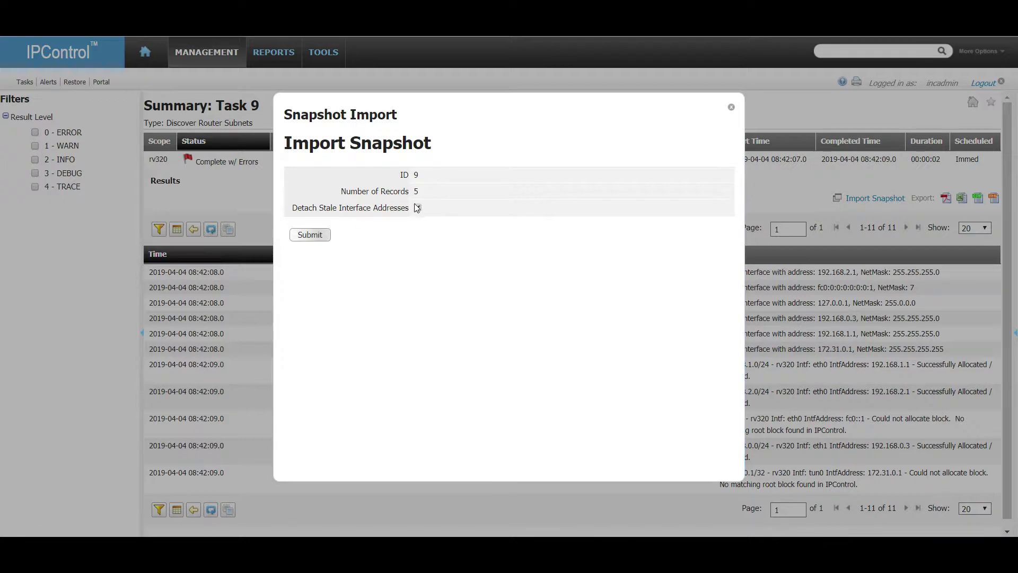
left_click(317, 235)
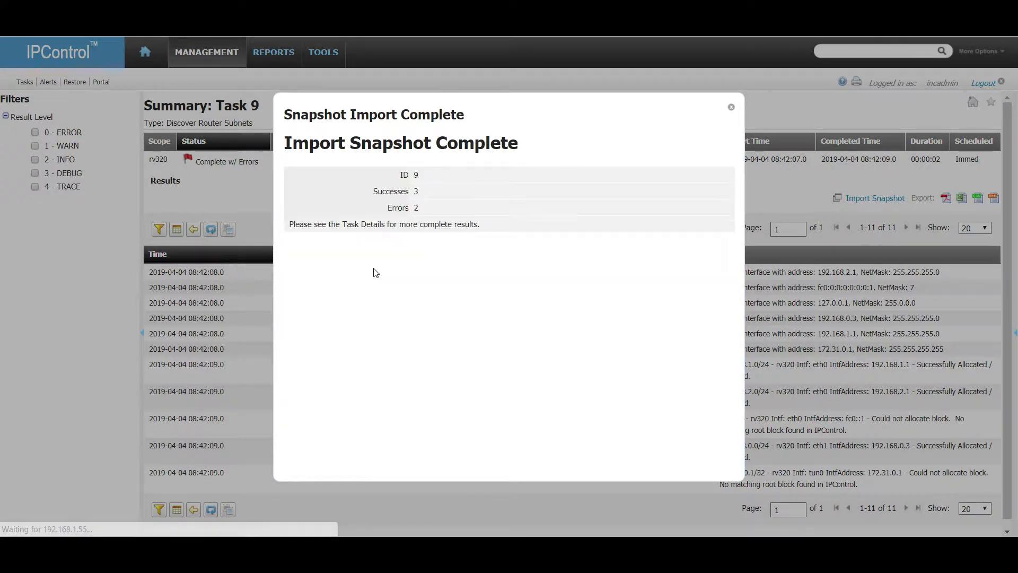
left_click(732, 107)
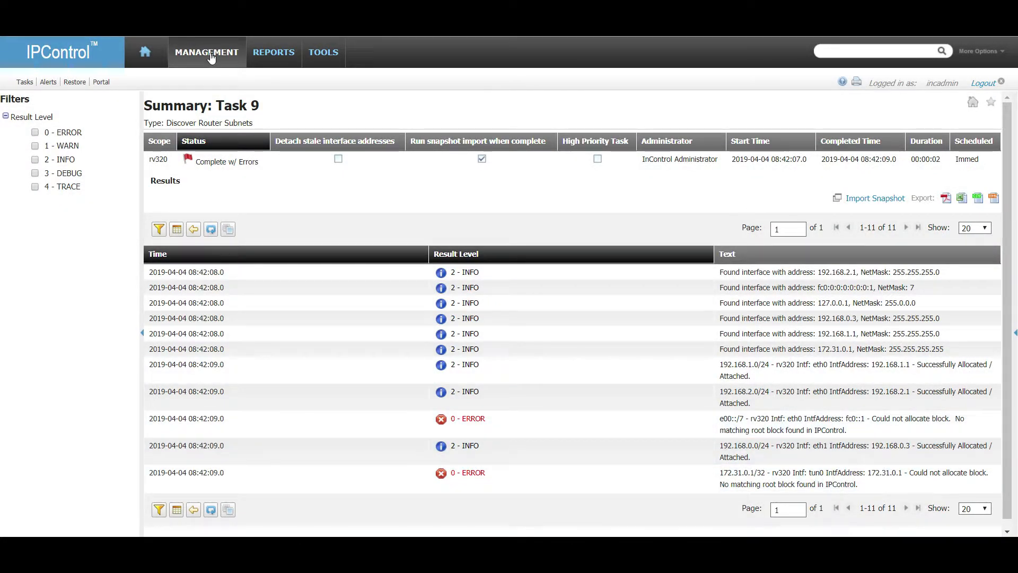
Browse the ATL-VO-1234, GA and rv320 containers, ending on rv320's blocks with the Tools listing.
mouse_move(209, 53)
left_click(206, 100)
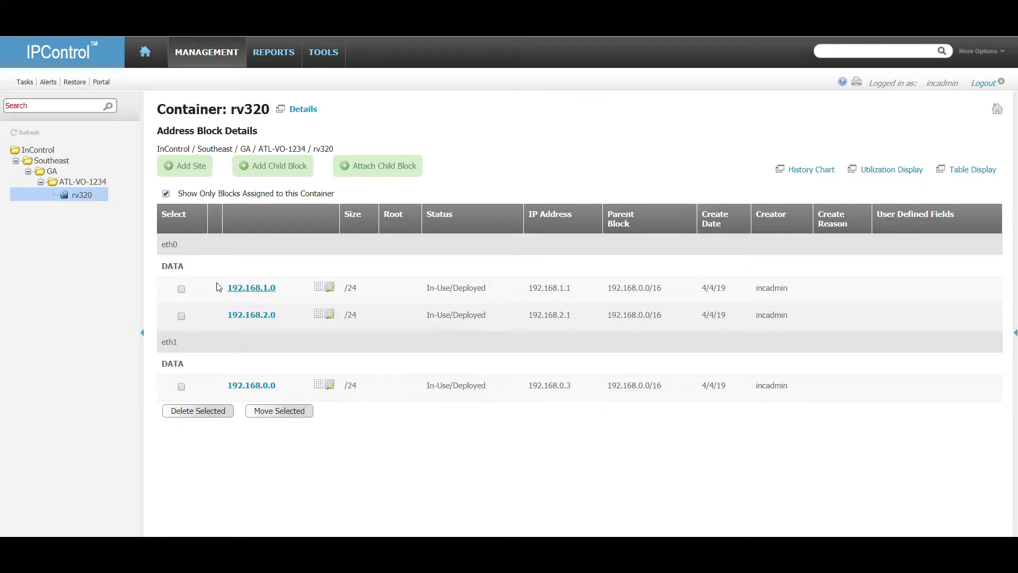
left_click_drag(184, 267, 160, 266)
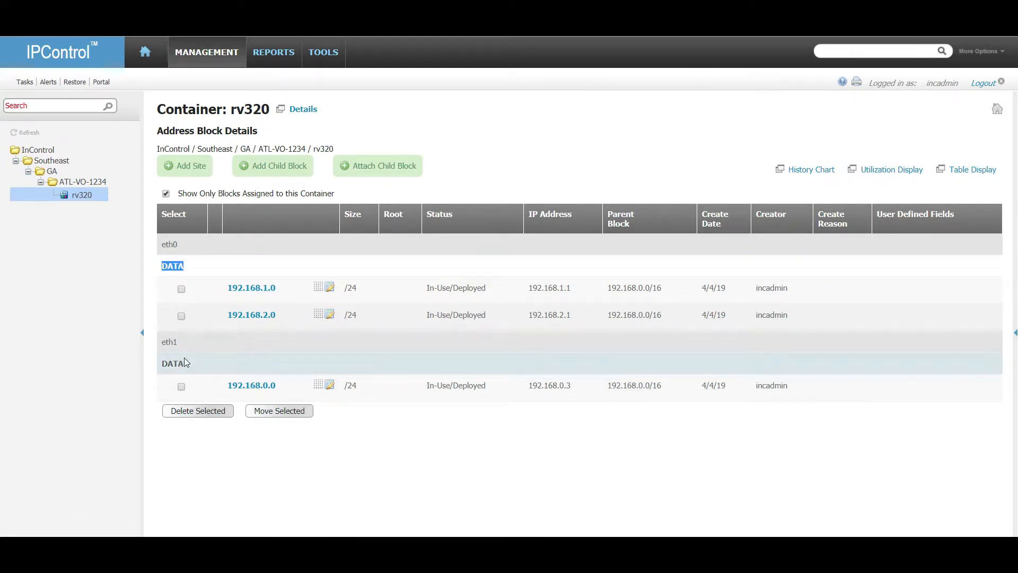
left_click(409, 428)
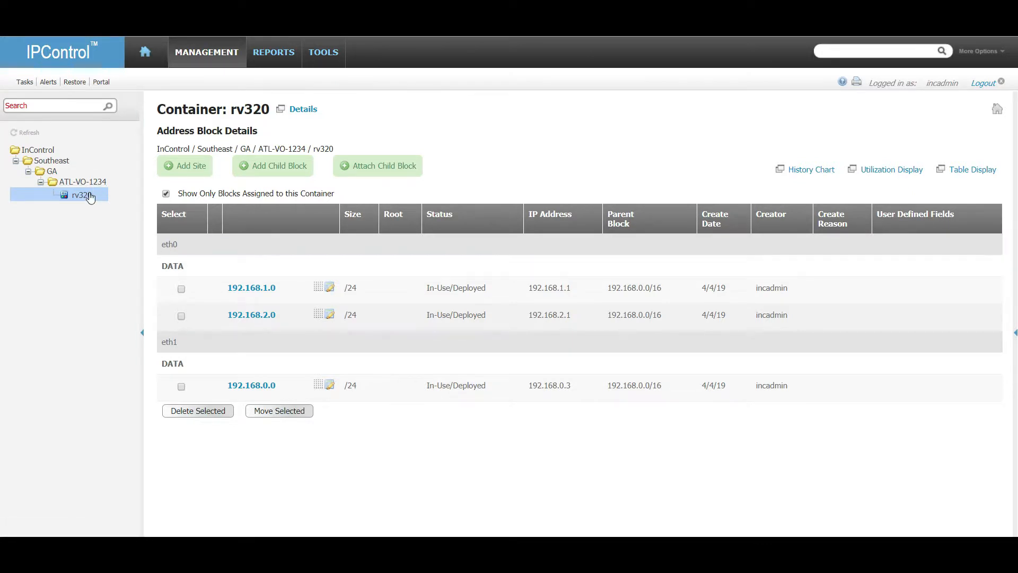
left_click(79, 181)
left_click(55, 173)
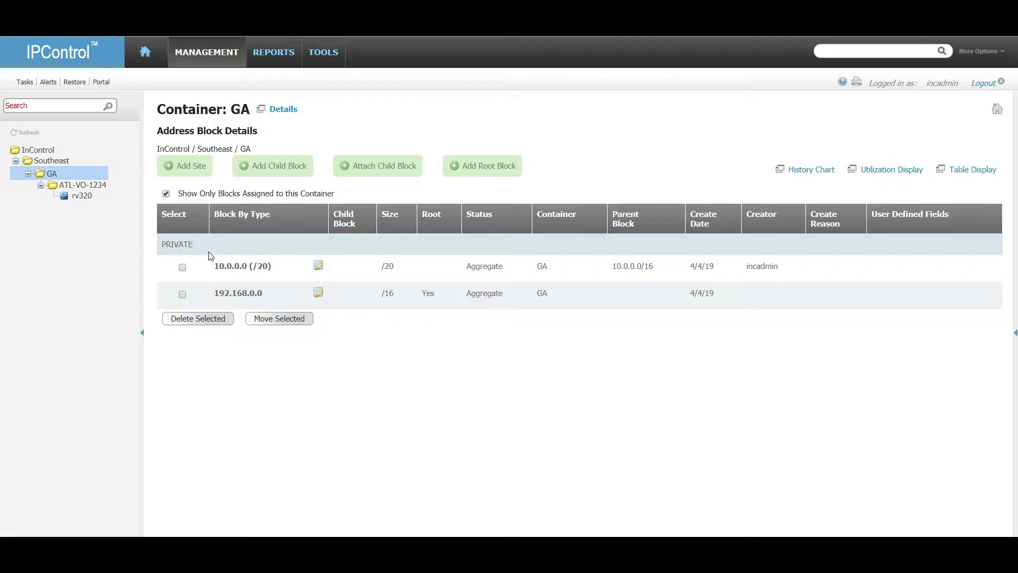
left_click(85, 196)
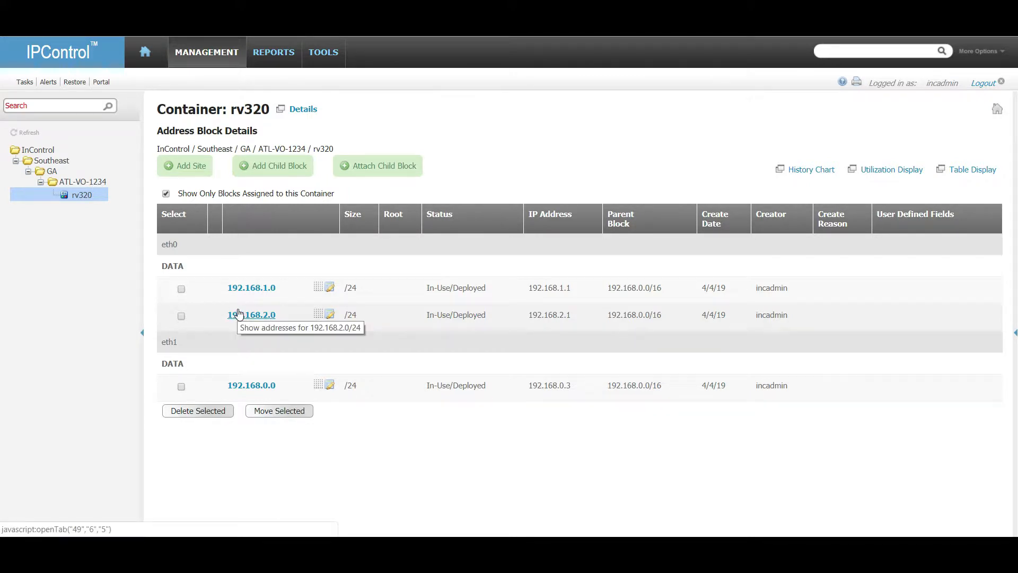
left_click(323, 53)
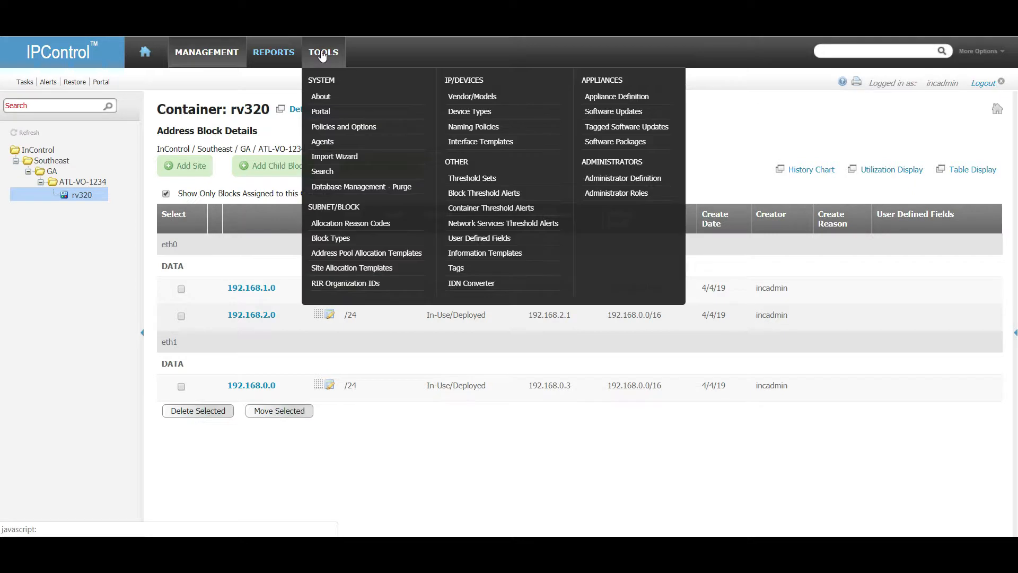
Start a new user-defined field titled API Enabled with tag api_enabled, typed as Radio Button.
left_click(479, 238)
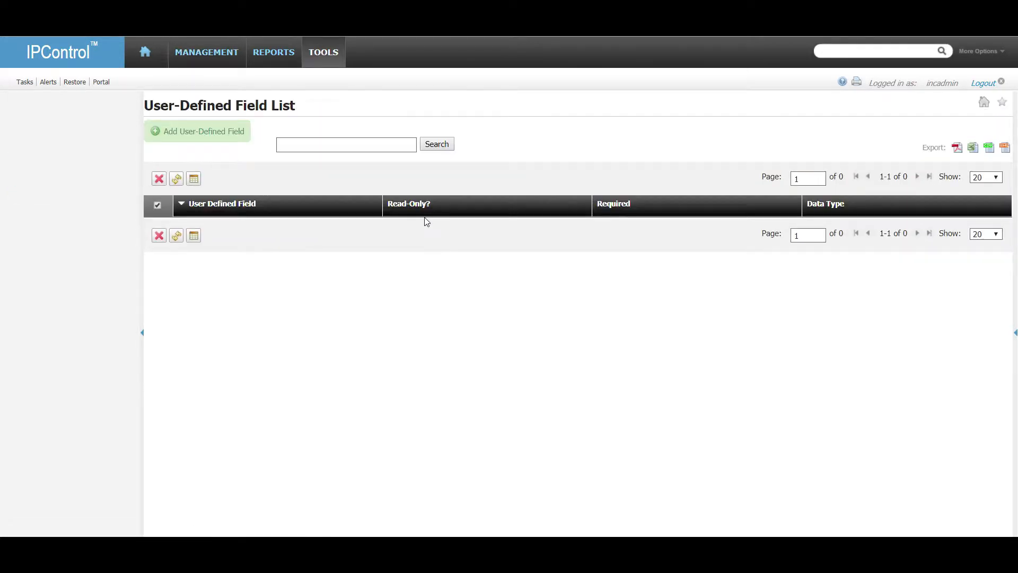
left_click(202, 132)
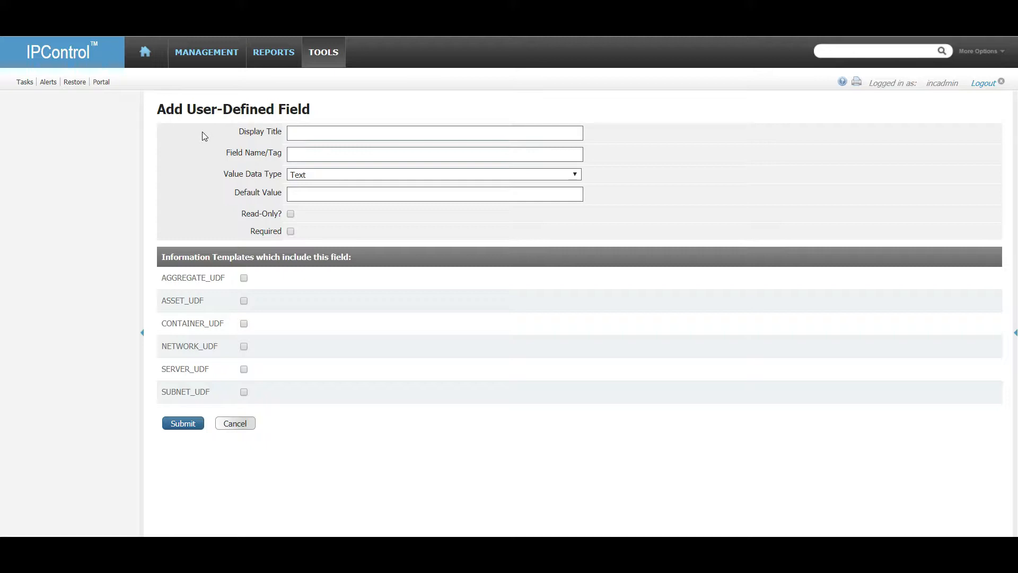
left_click(374, 130)
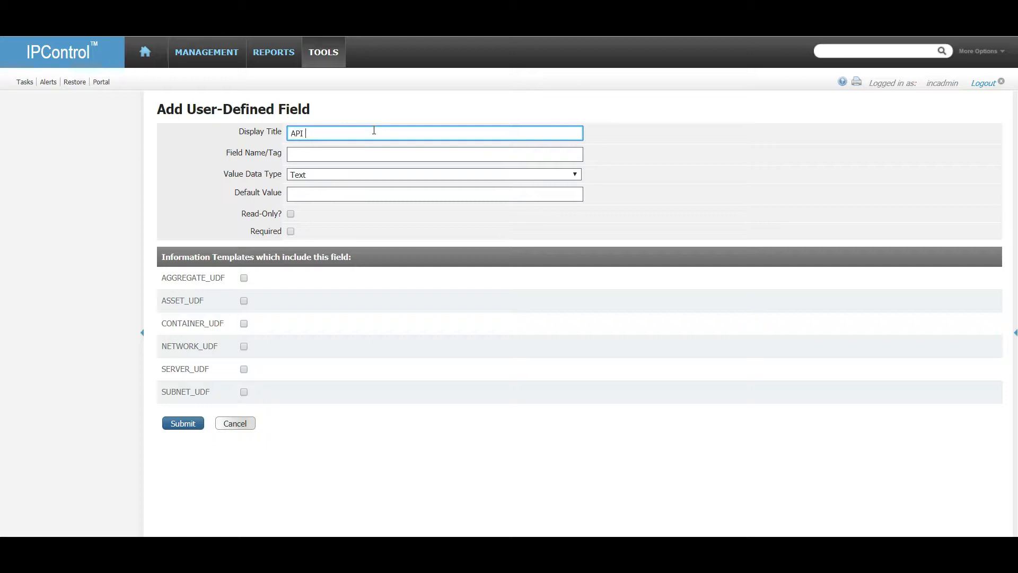
type("d")
key("Tab")
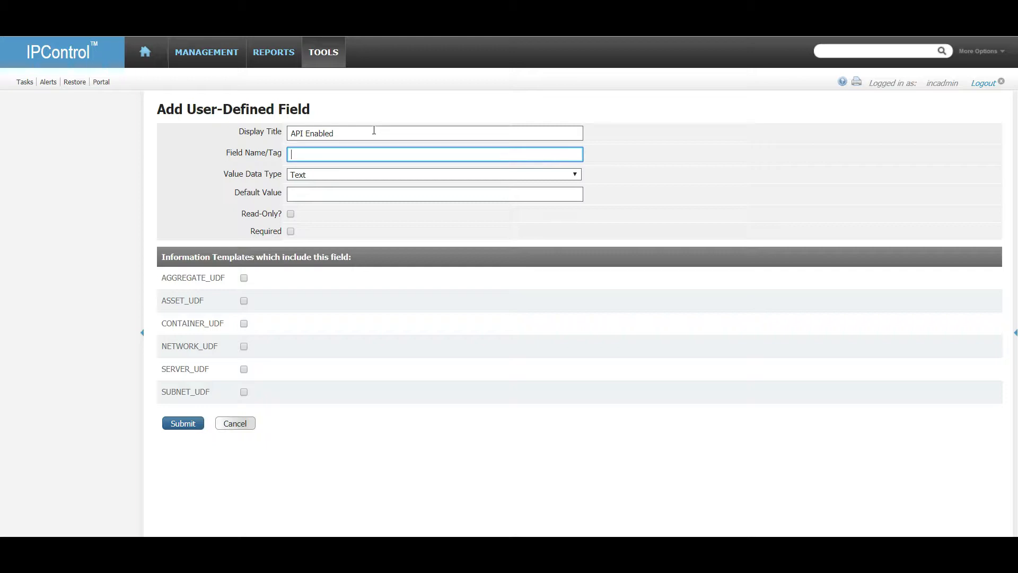
type("api_enabled")
key("Tab")
left_click(361, 175)
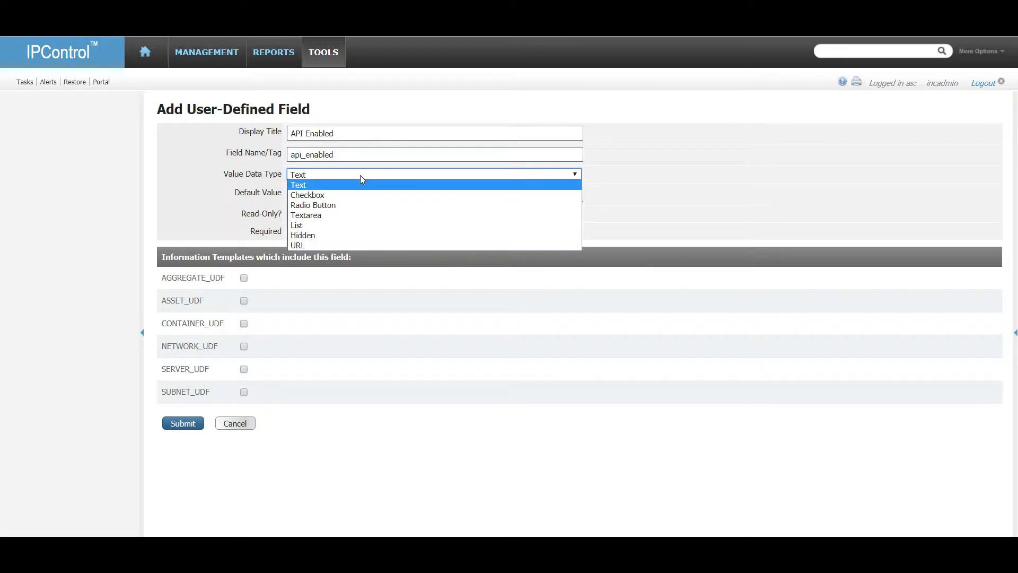
left_click(357, 205)
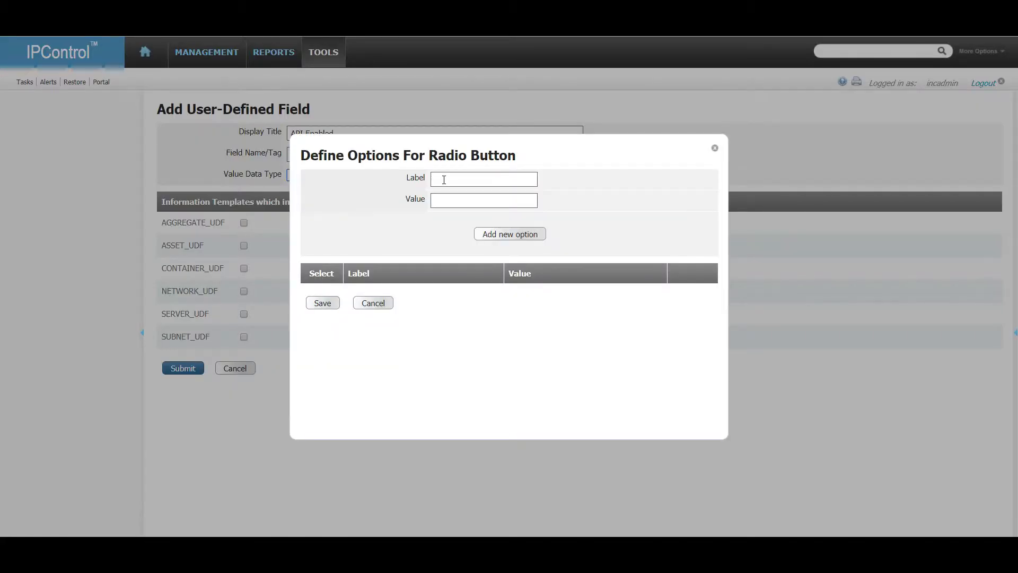
Add the radio options On/on and Off/off to the API Enabled field.
left_click(461, 177)
type("On")
key("Tab")
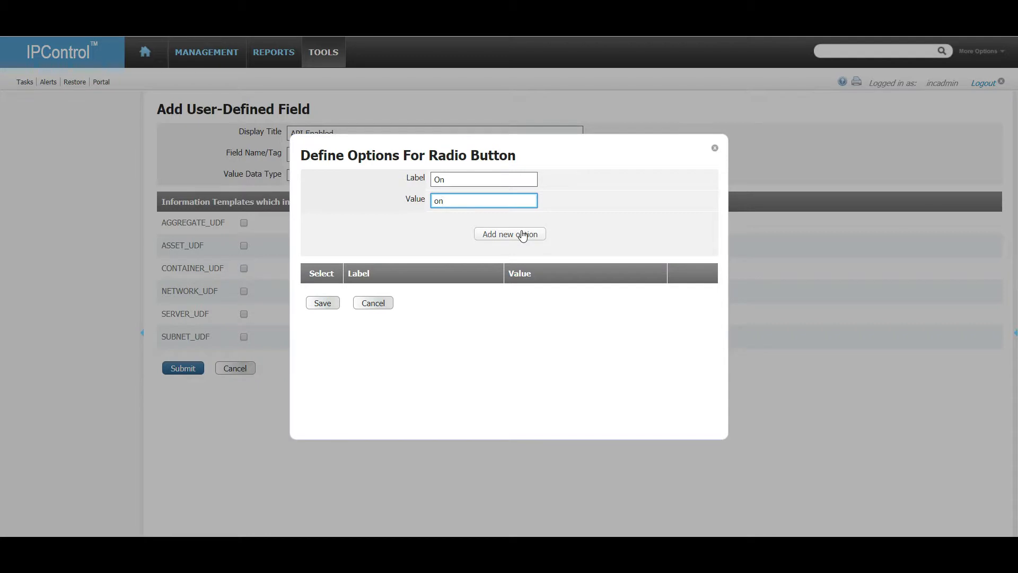
left_click(519, 231)
left_click(454, 181)
type("Off")
key("Tab")
type("of")
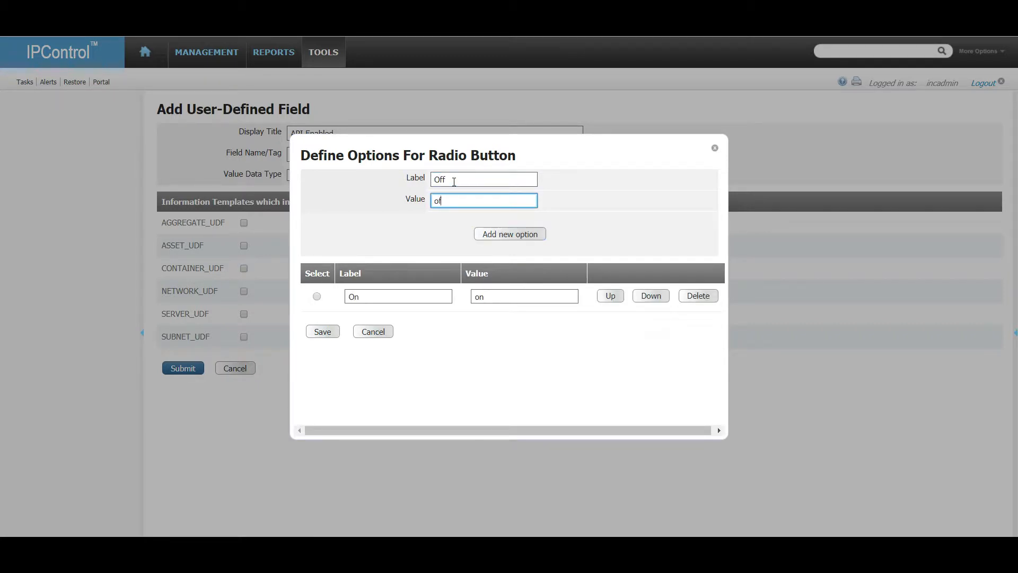
type("f")
left_click(517, 233)
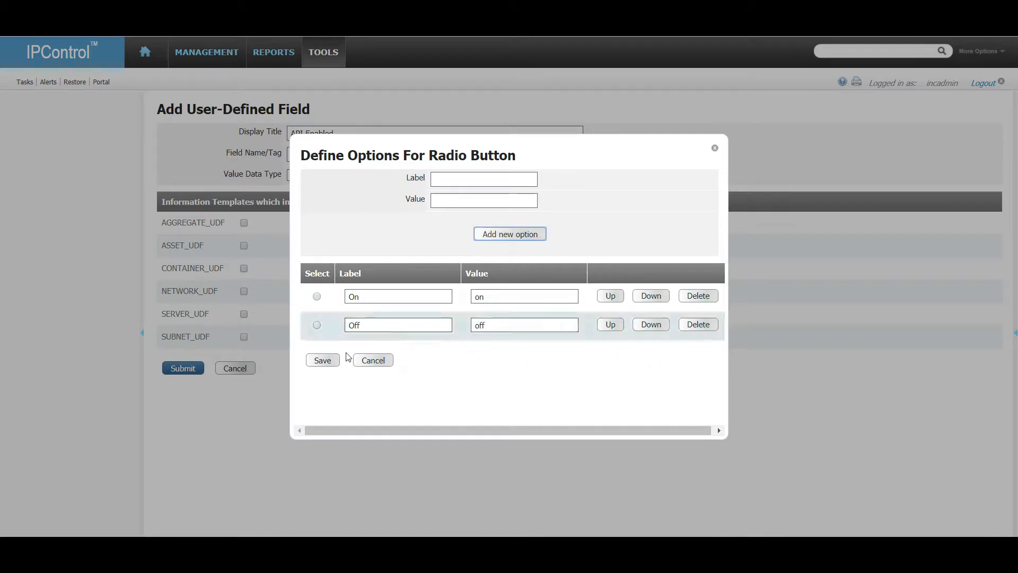
Make On the default option and create the API Enabled field on SUBNET_UDF.
left_click(321, 362)
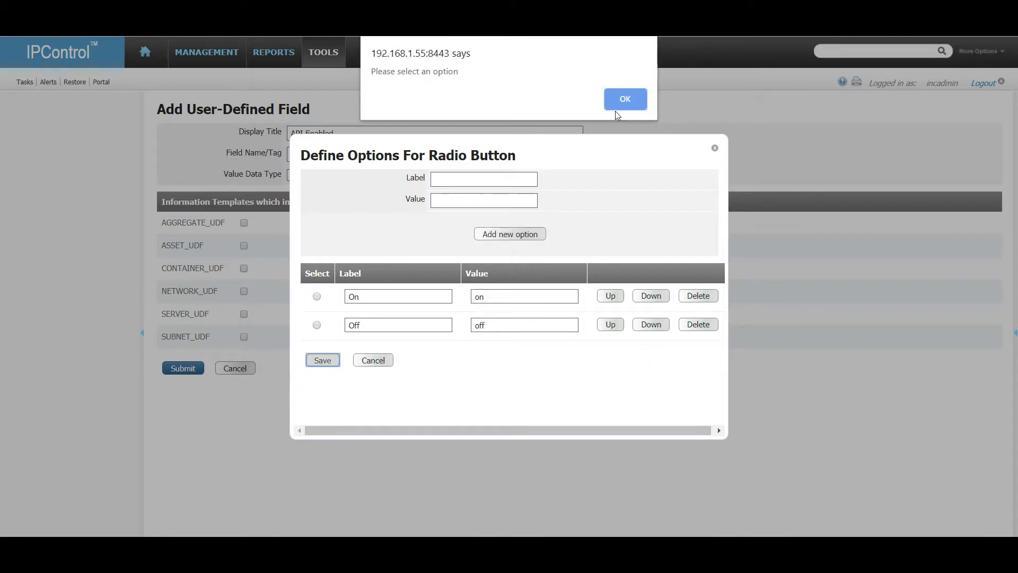
left_click(632, 97)
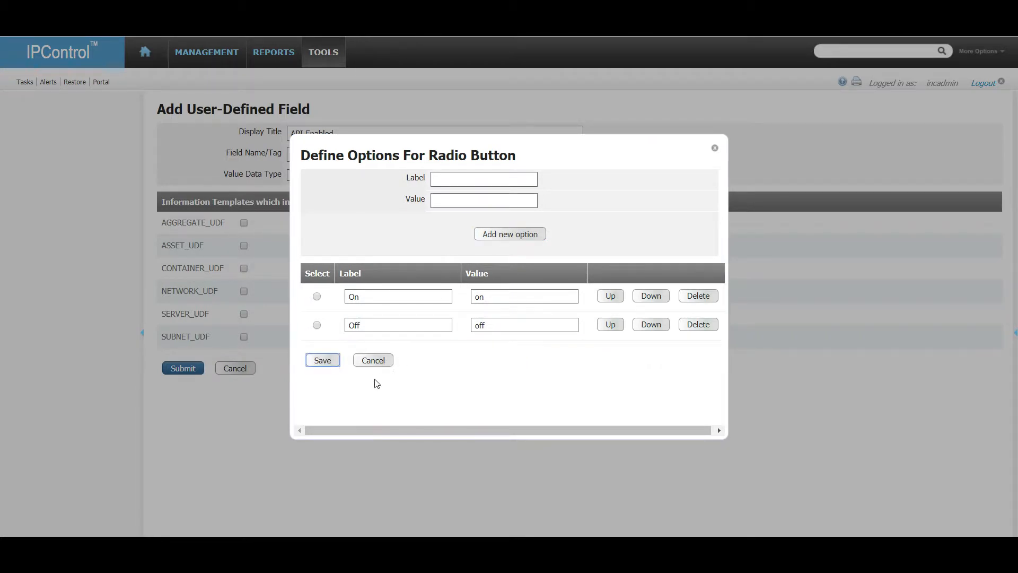
left_click(328, 360)
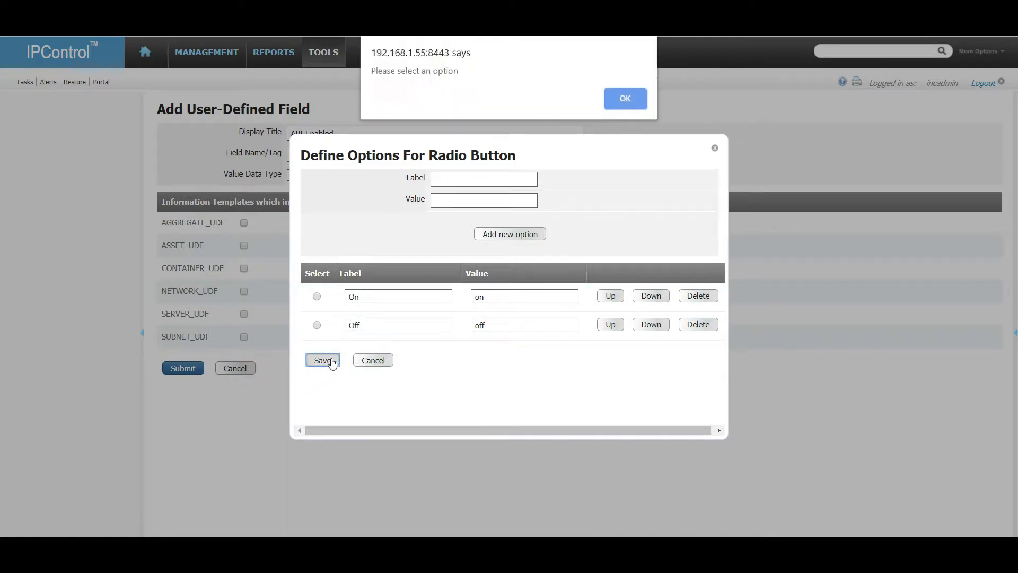
left_click(609, 102)
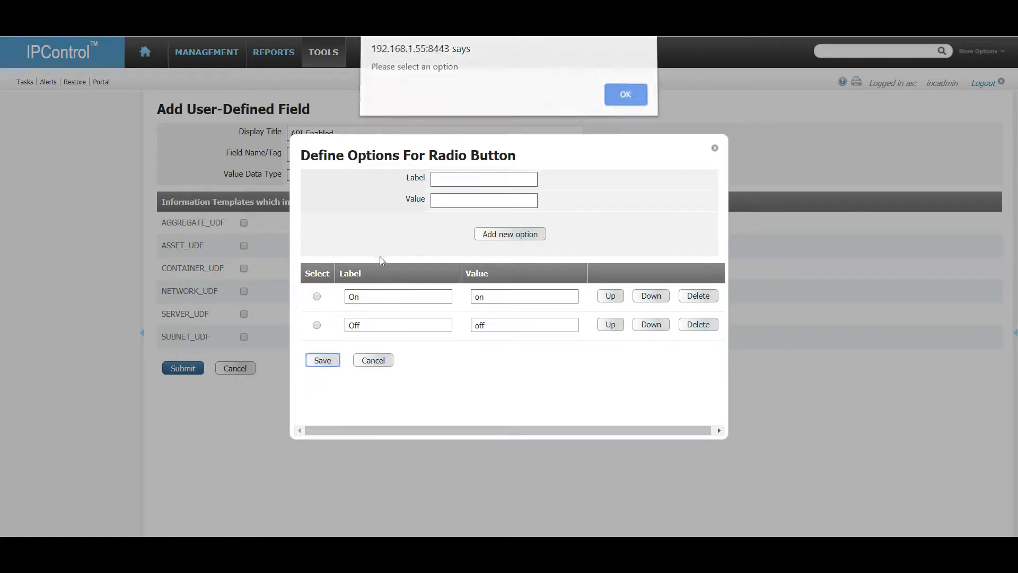
left_click(317, 296)
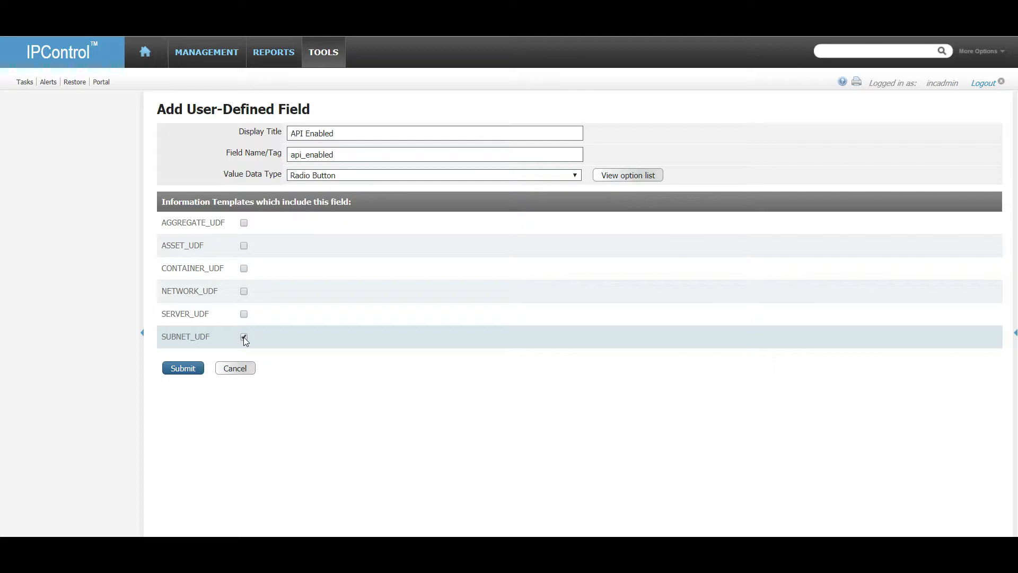
left_click(180, 367)
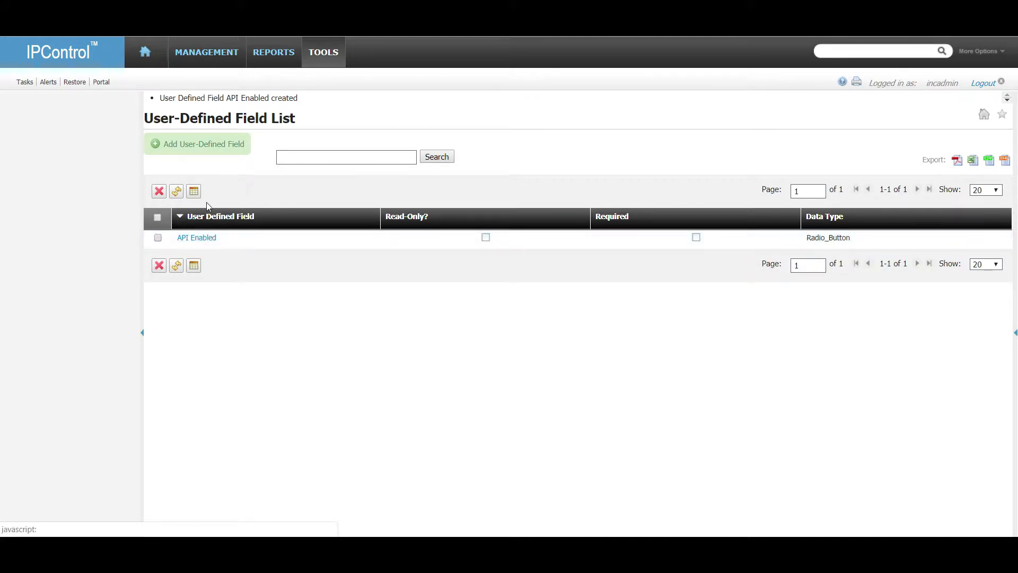
left_click(215, 52)
left_click(238, 51)
In Container View, inspect block 192.168.1.0/24 under the rv320 container.
left_click(203, 96)
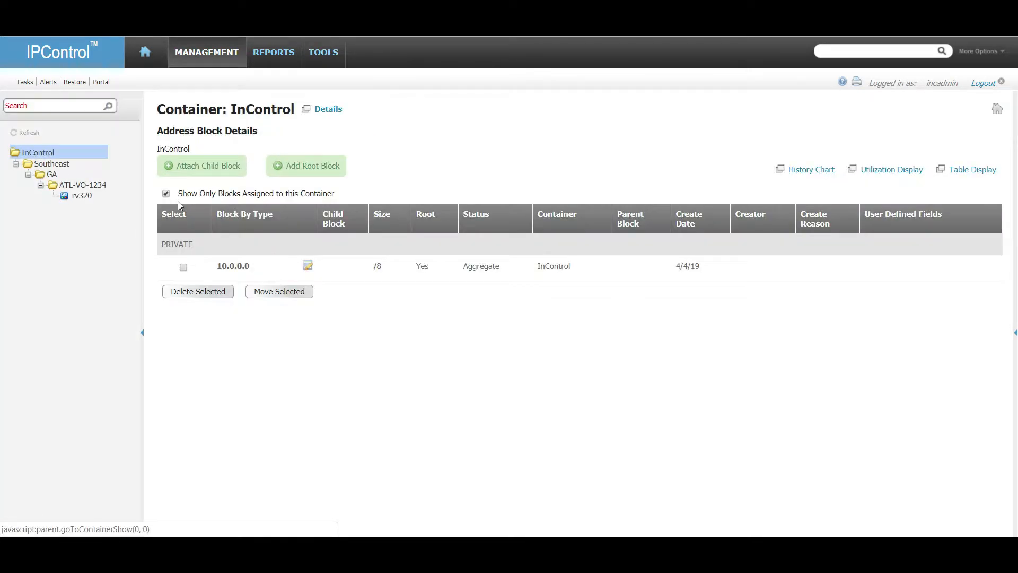
left_click(82, 196)
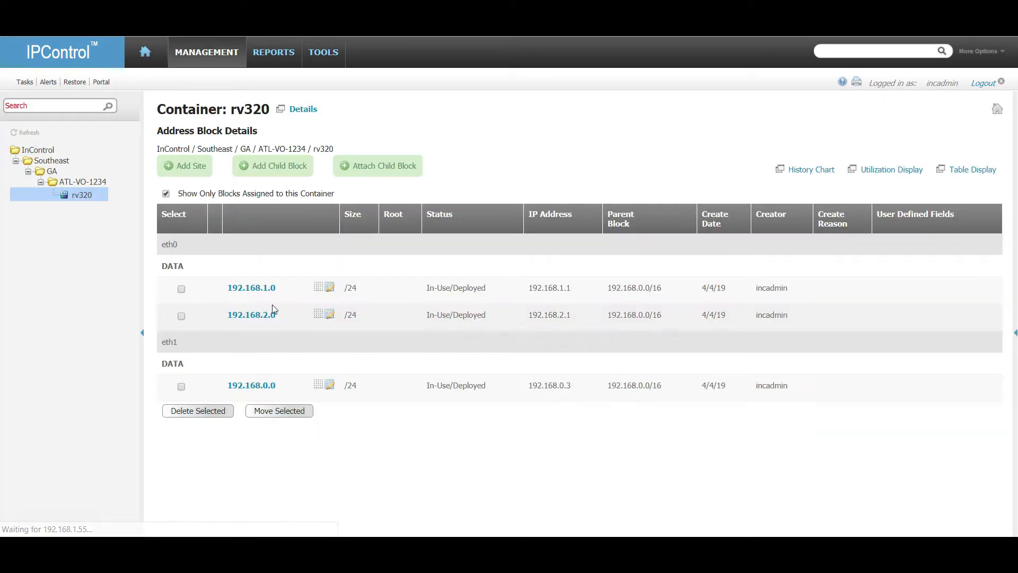
left_click(334, 290)
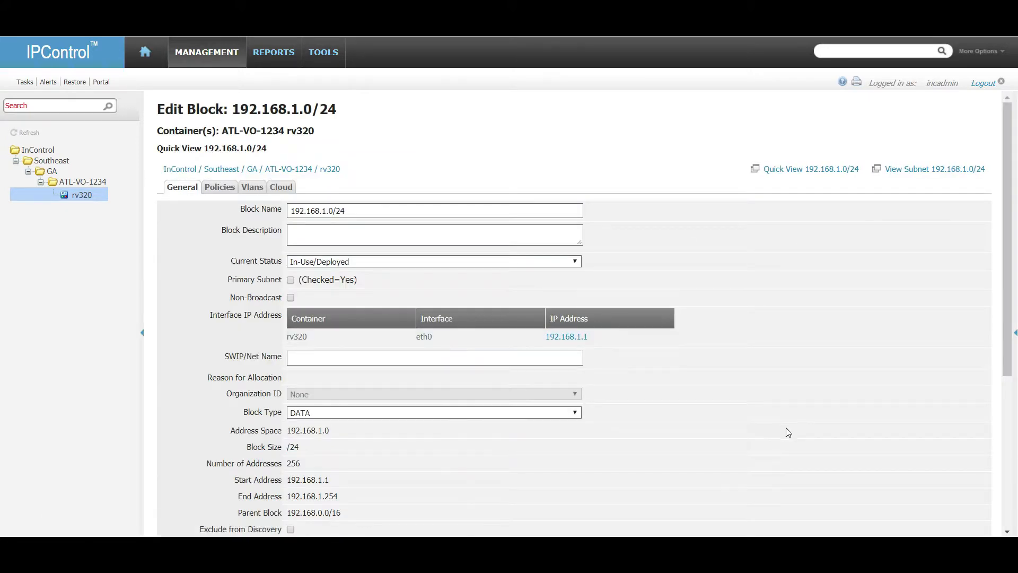
scroll(786, 427, "down", 2)
scroll(786, 431, "down", 2)
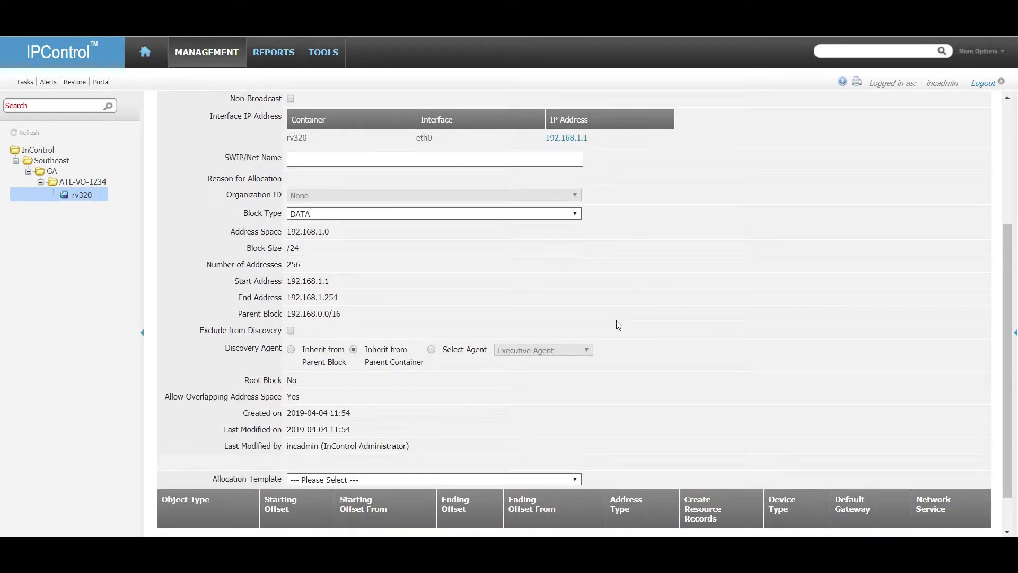
scroll(618, 325, "up", 4)
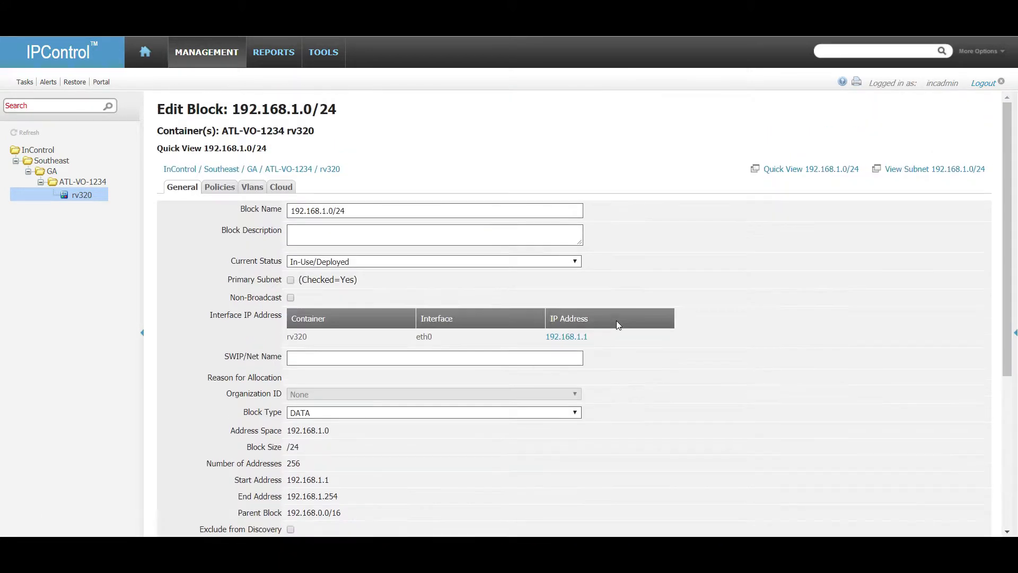
Check the API Enabled setting on block 192.168.1.0/24 in ATL-VO-1234.
left_click(82, 181)
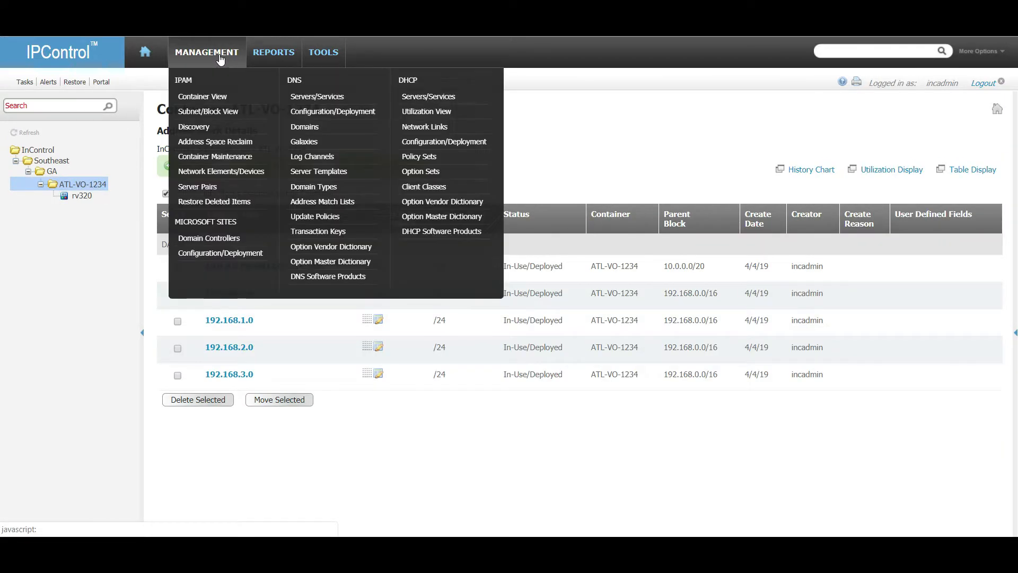
left_click(77, 196)
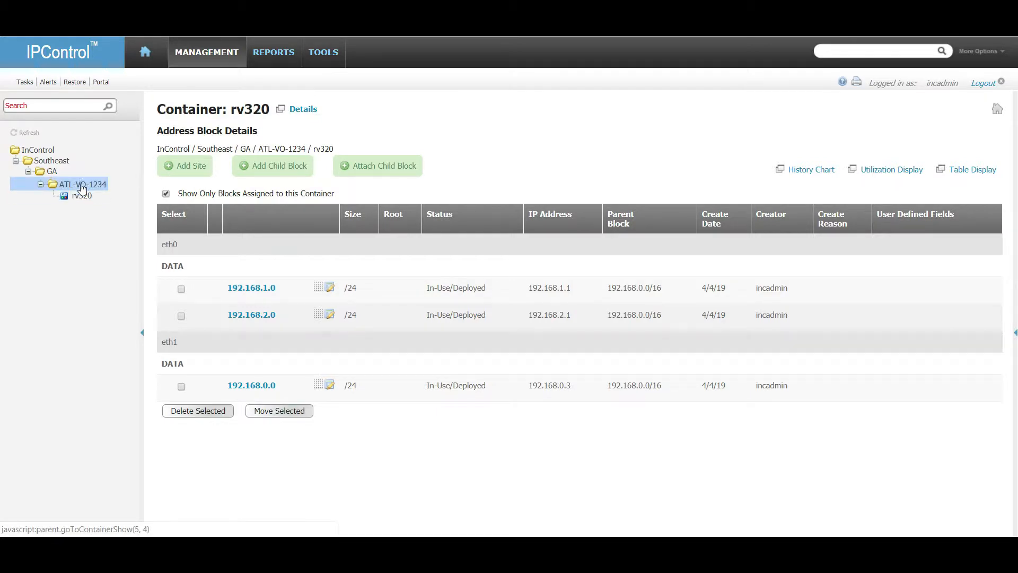
left_click(81, 183)
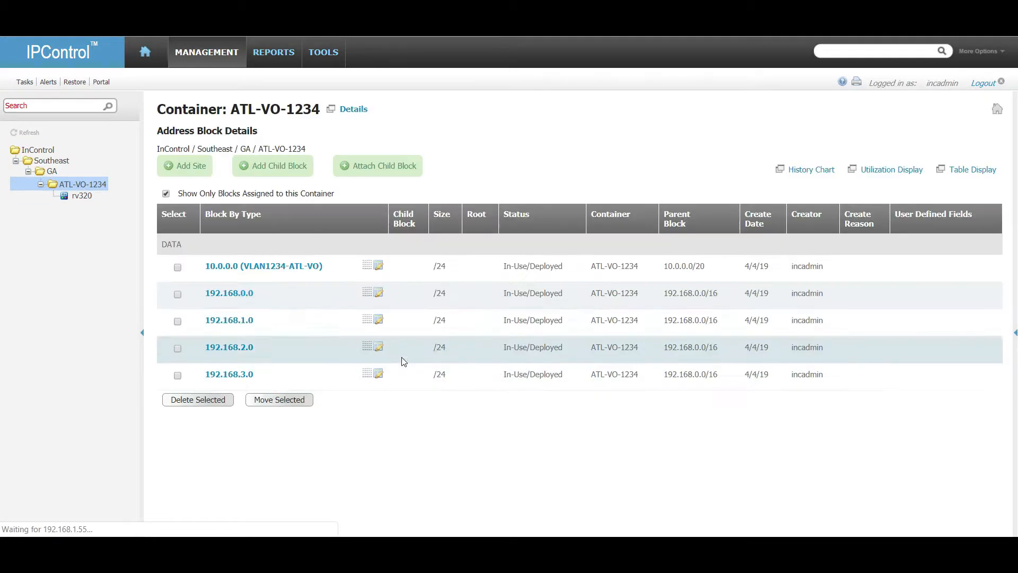
left_click(373, 312)
scroll(231, 368, "down", 3)
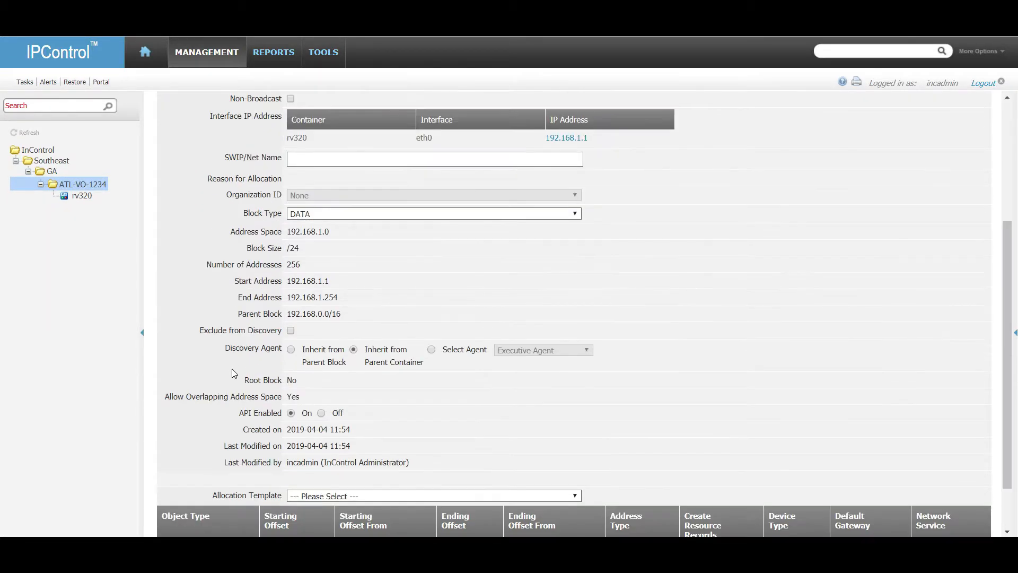
left_click(90, 184)
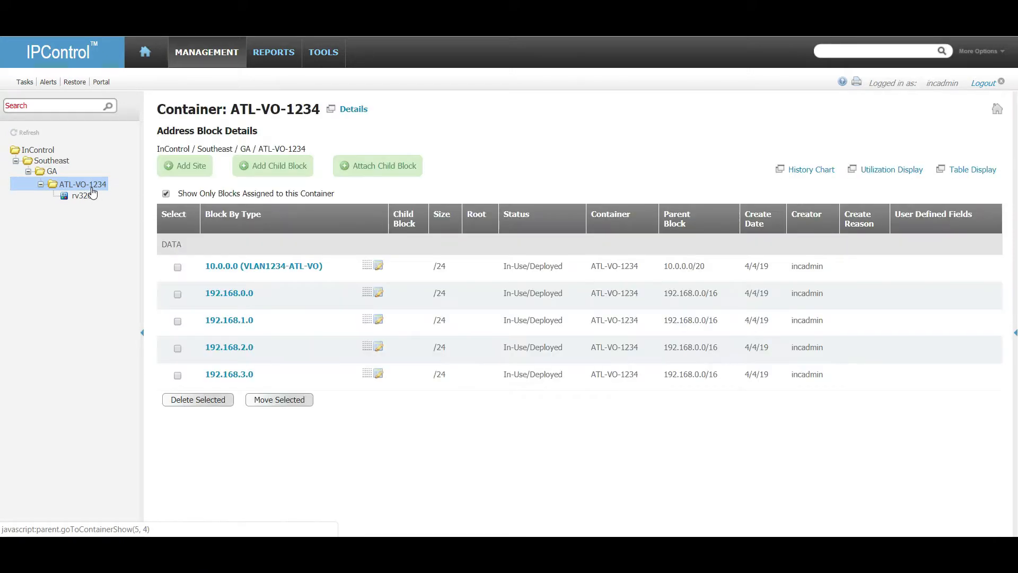
Show the Container Maintenance actions for ATL-VO-1234.
left_click(202, 62)
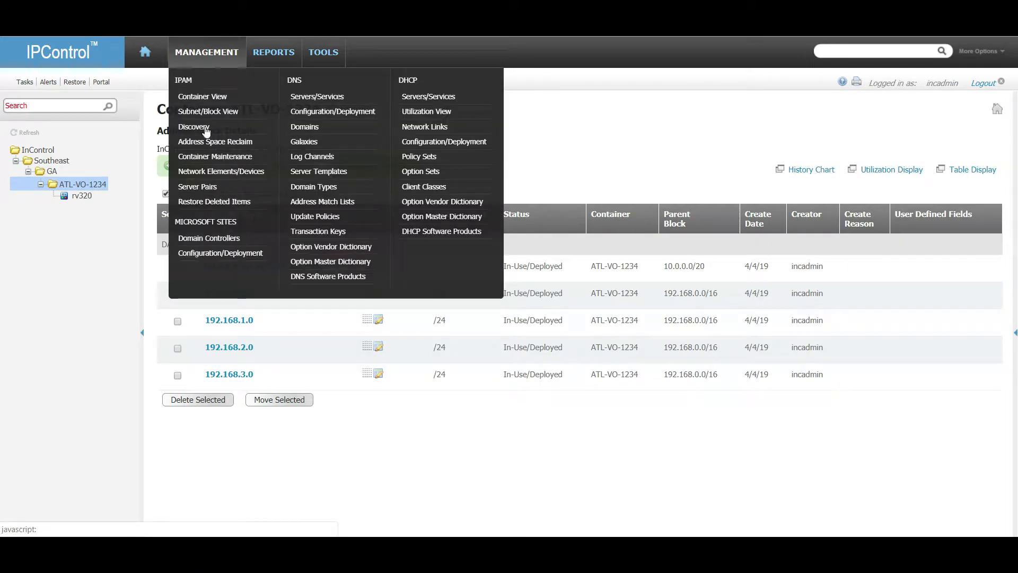
left_click(212, 160)
left_click(97, 186)
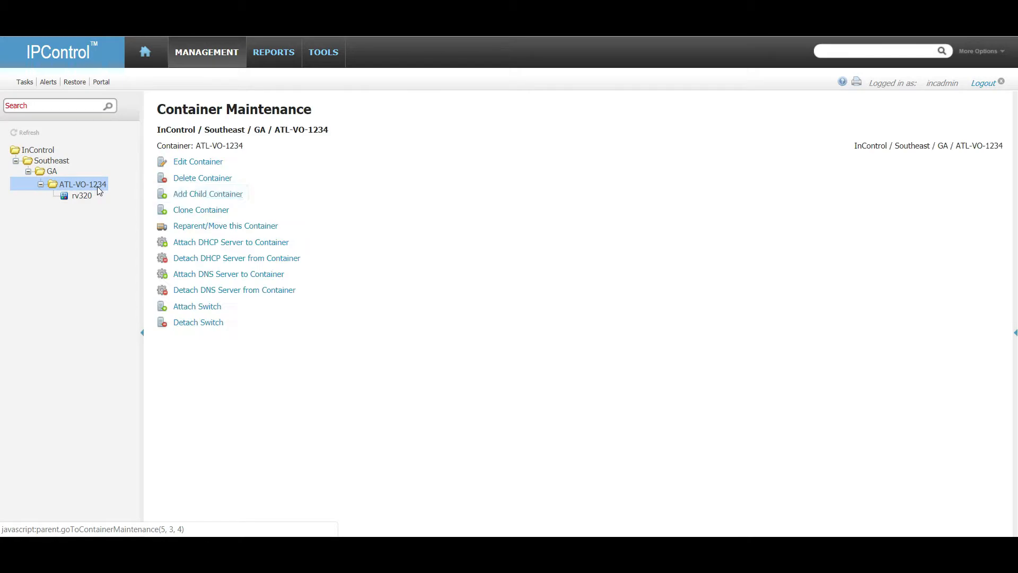
Save ATL-VO-1234 with SUBNET_UDF as template for DATA, MGMT, VIDEO, VOIP and WIRELESS blocks.
left_click(205, 163)
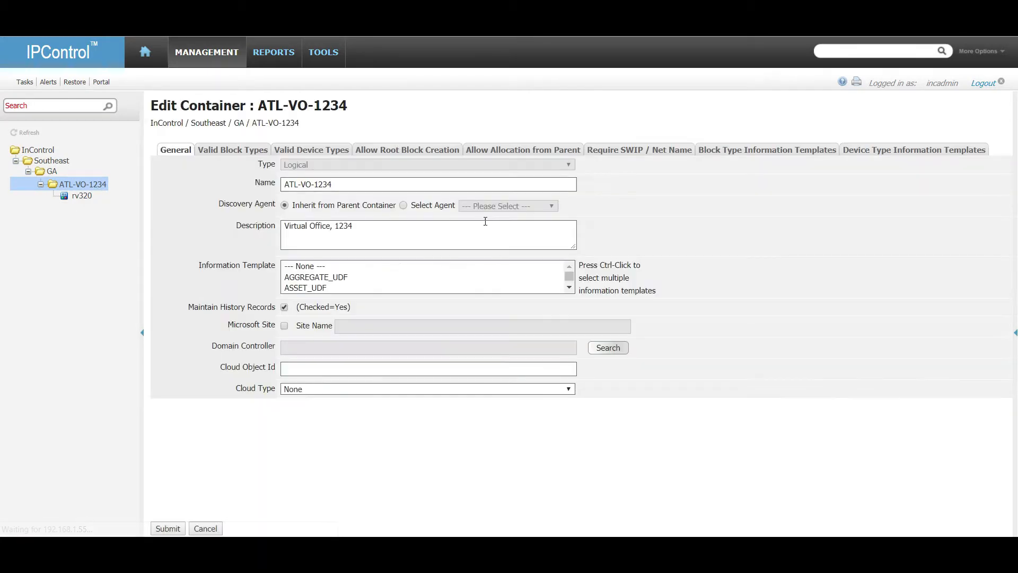
left_click(769, 152)
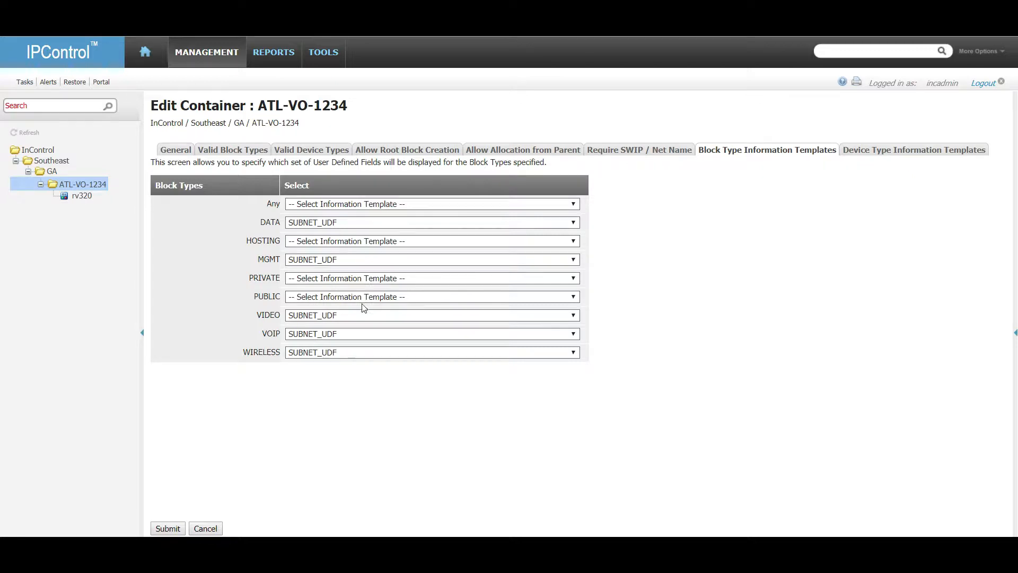
left_click(168, 529)
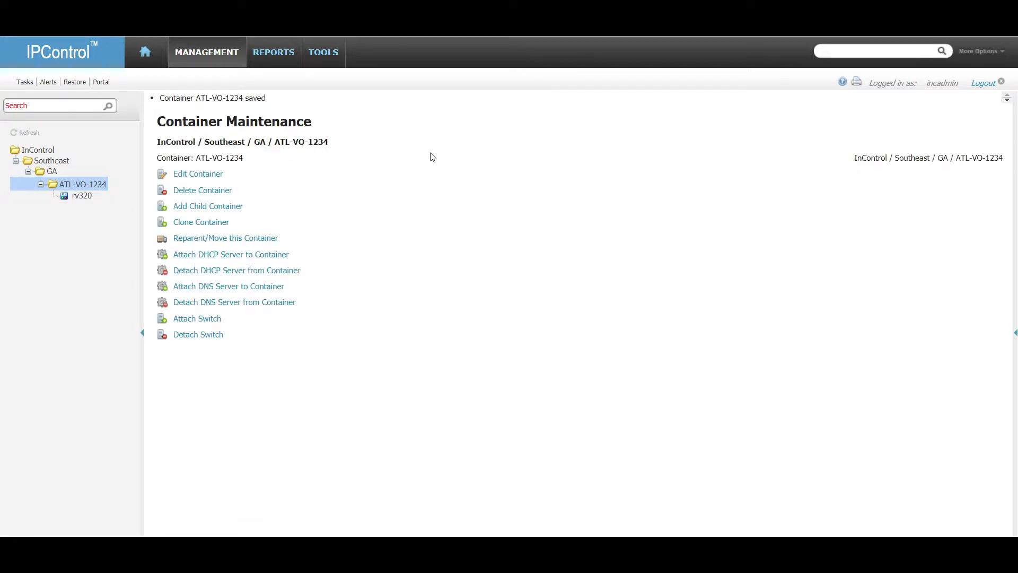
left_click(199, 44)
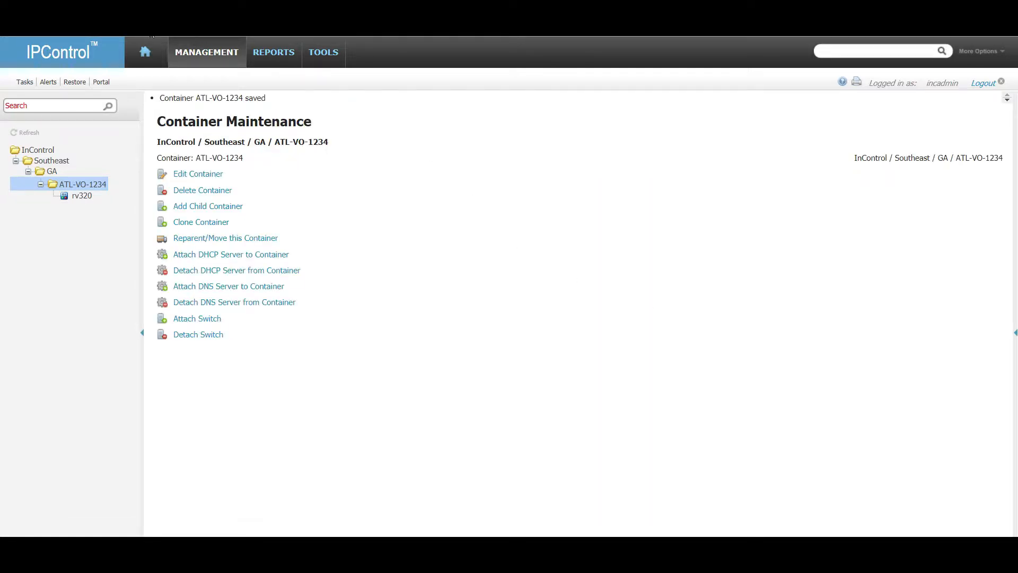
Open the edit form for block 192.168.1.0 in ATL-VO-1234.
left_click(83, 195)
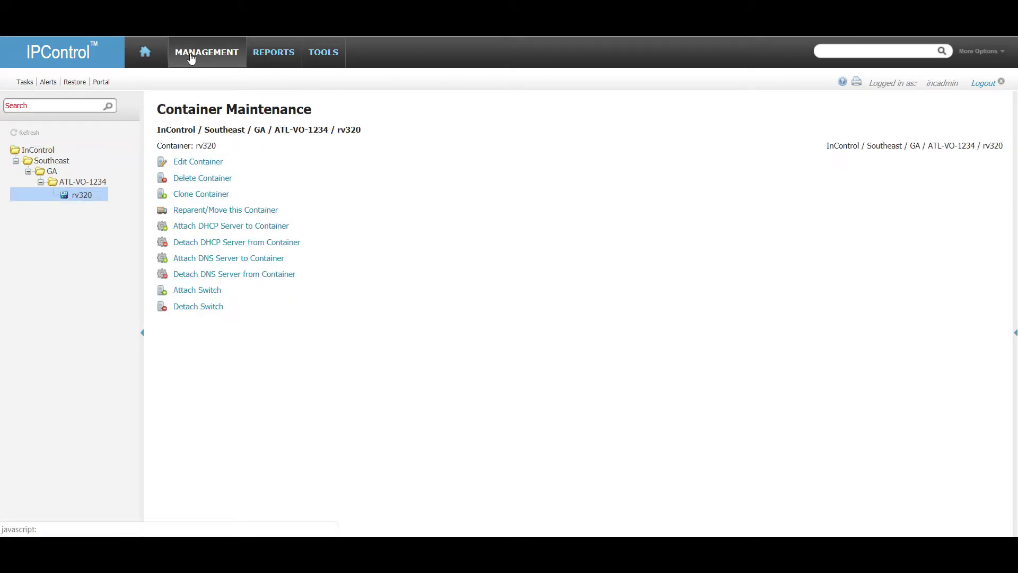
mouse_move(192, 59)
left_click(212, 96)
left_click(89, 187)
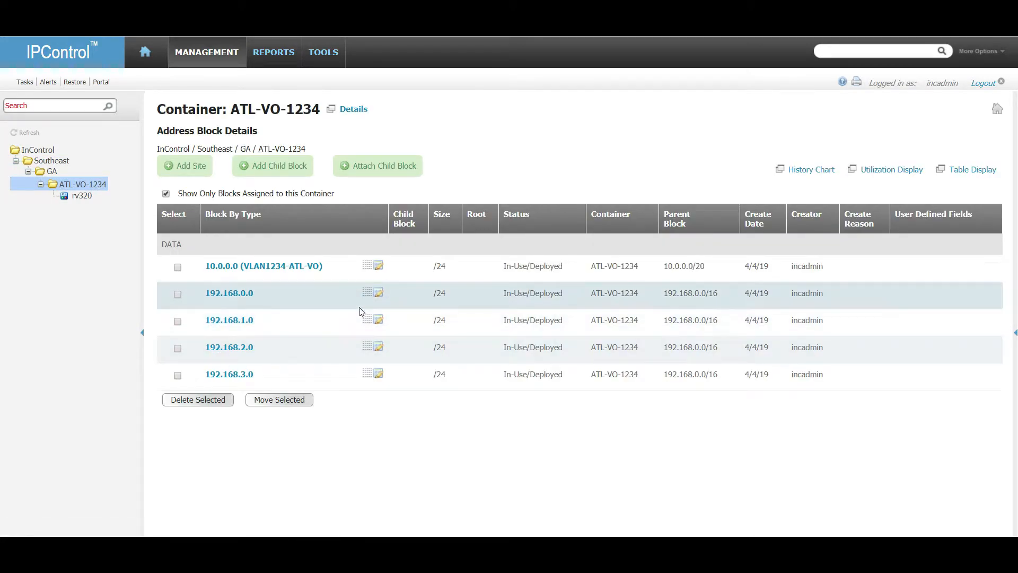
left_click(377, 320)
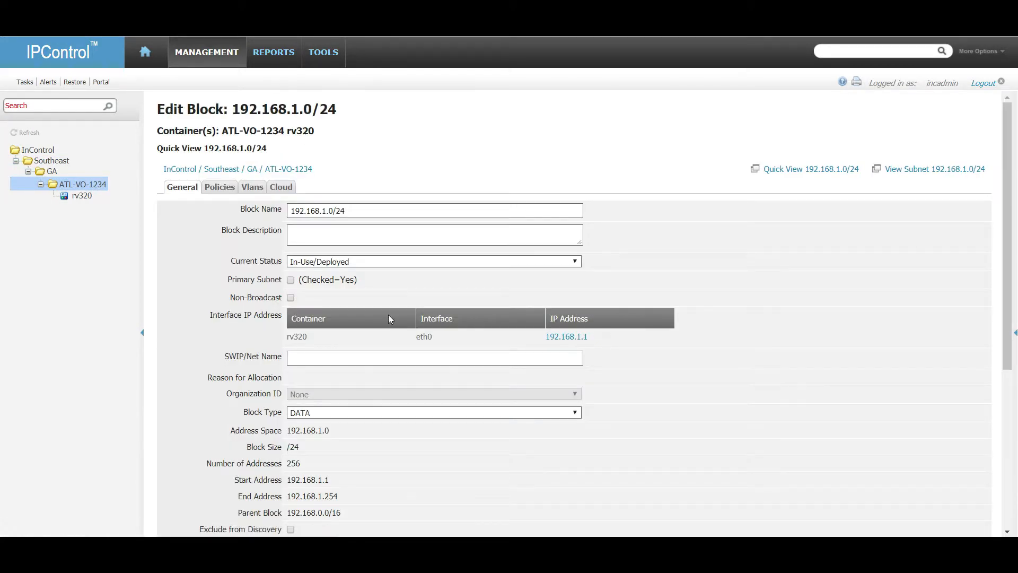
Set API Enabled to On for block 192.168.1.0/24.
scroll(514, 418, "down", 5)
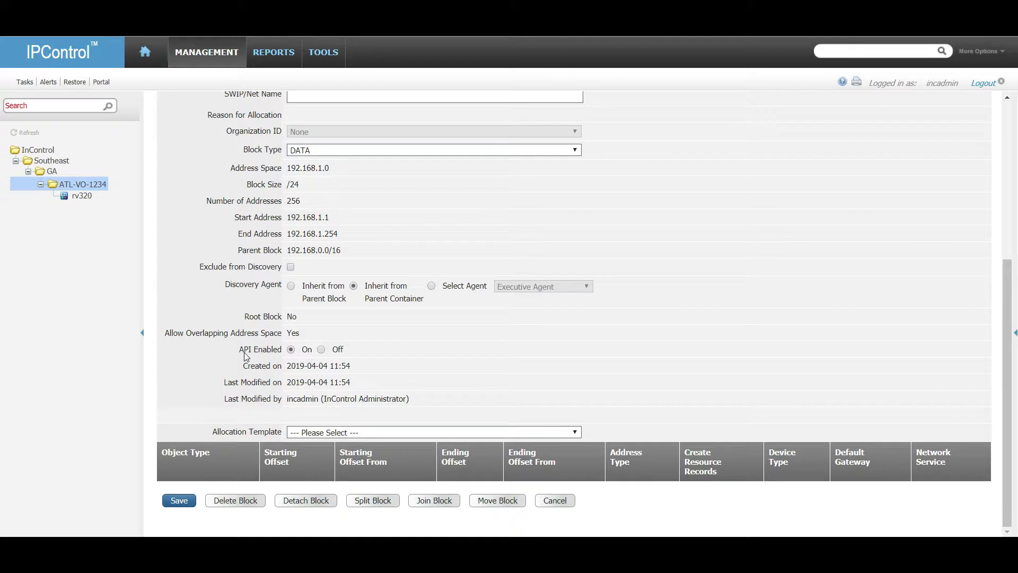
left_click_drag(240, 351, 360, 350)
left_click(361, 353)
left_click(290, 350)
mouse_move(332, 55)
left_click(466, 243)
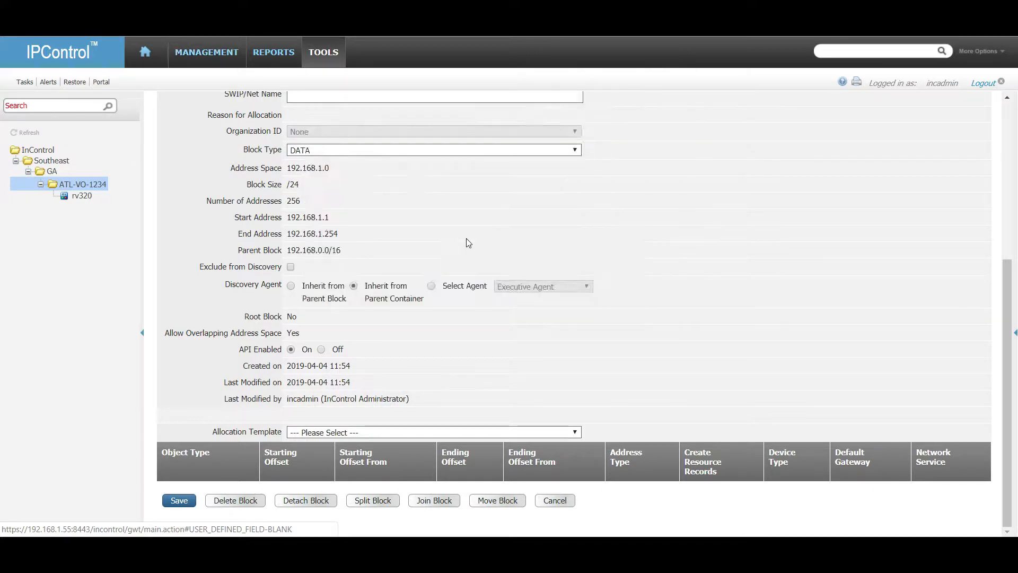
Create text field VLAN Name (tag vlan_name) in the SUBNET_UDF template.
left_click(240, 132)
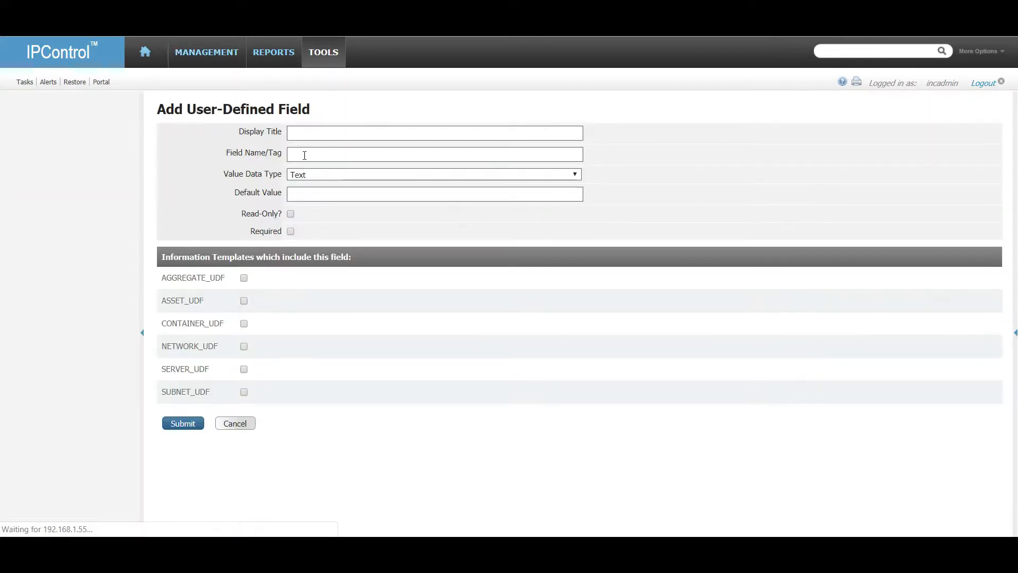
left_click(327, 129)
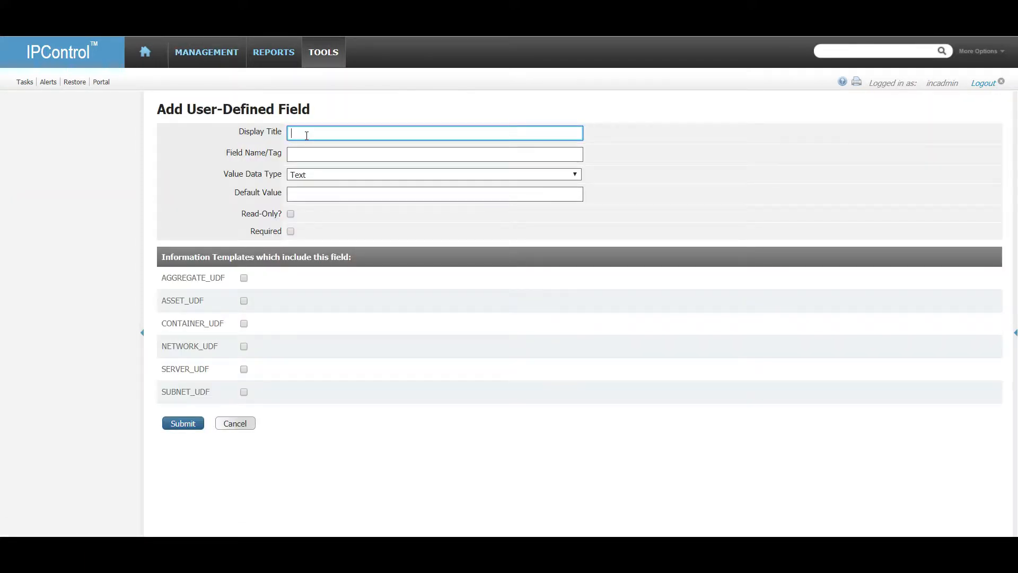
type("VLAN NAme")
key("Tab")
type("vlan_name")
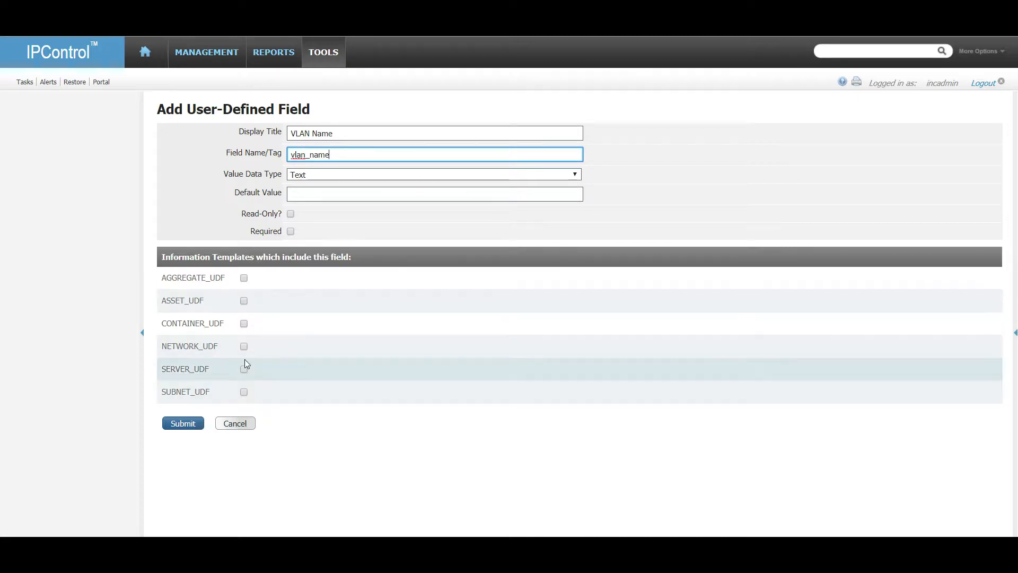
left_click(244, 392)
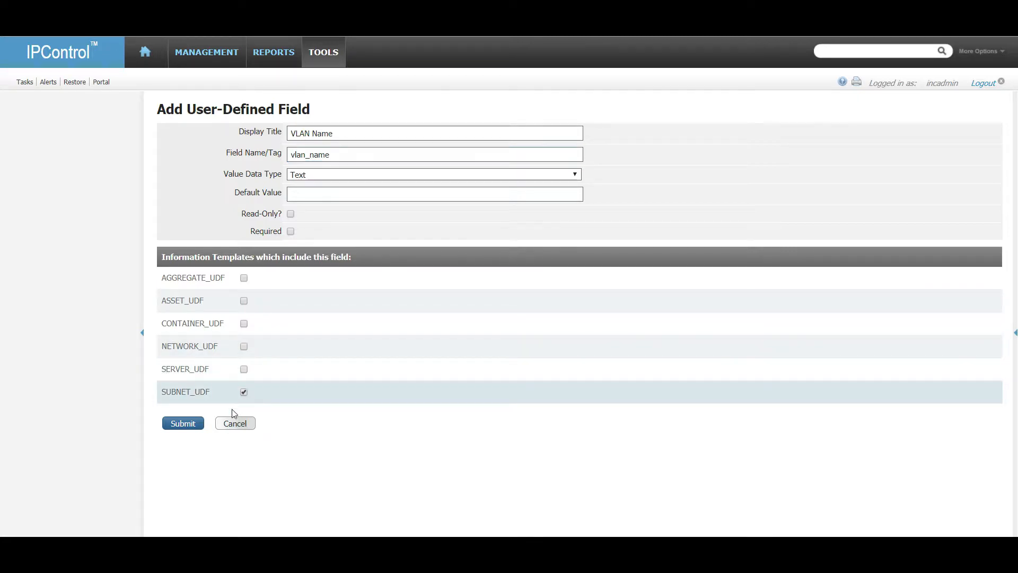
left_click(186, 423)
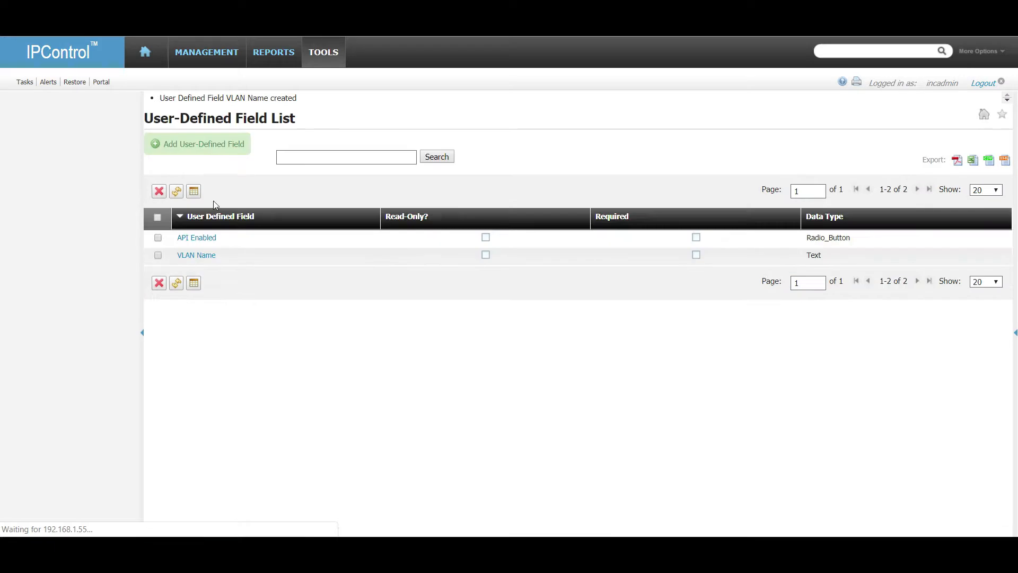
Create text field VLAN ID (tag vlan_id) in SUBNET_UDF.
left_click(200, 144)
left_click(361, 136)
type("VLAN ID")
key("Tab")
type("vlan_id")
key("Tab")
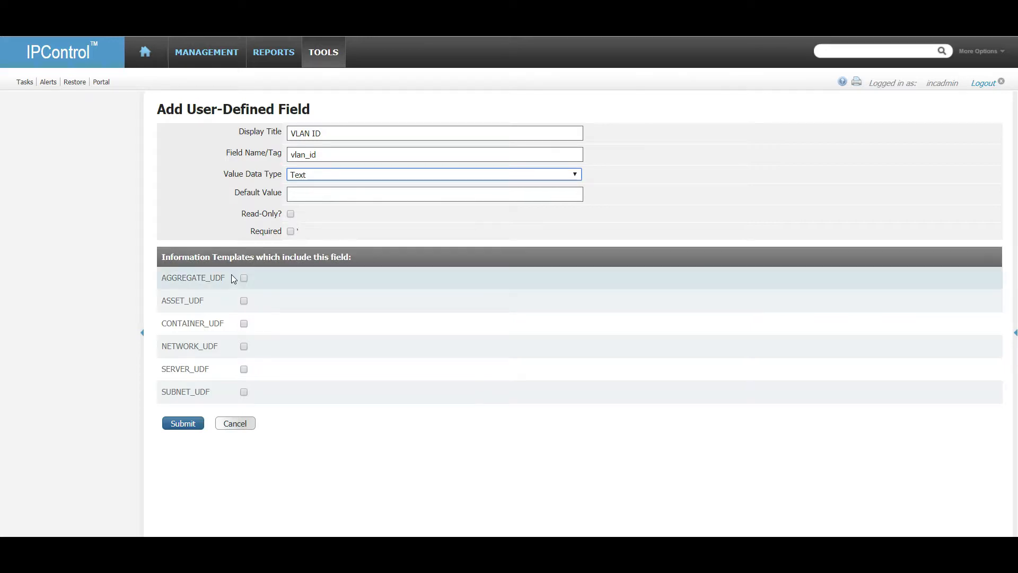
left_click(244, 392)
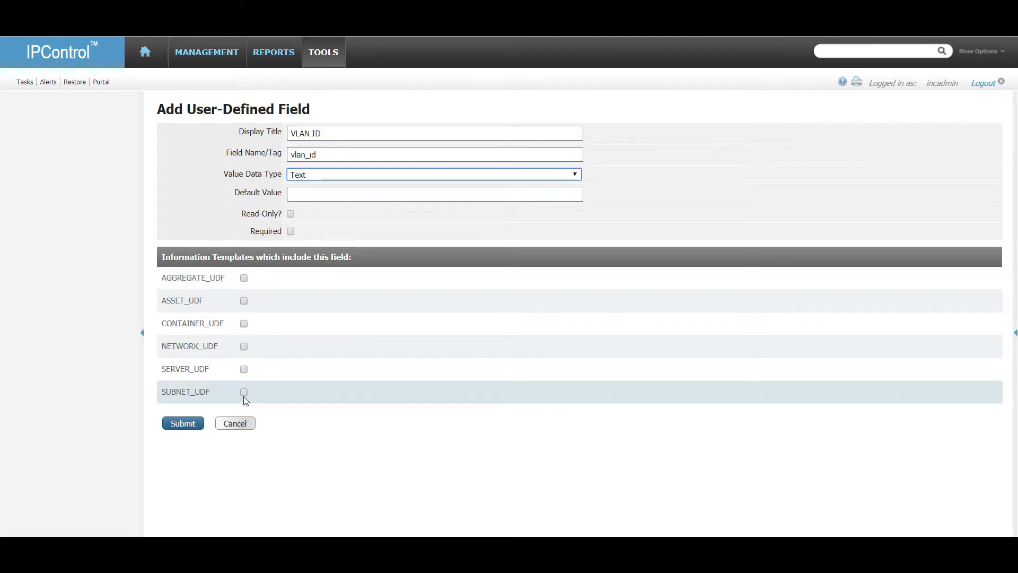
left_click(191, 426)
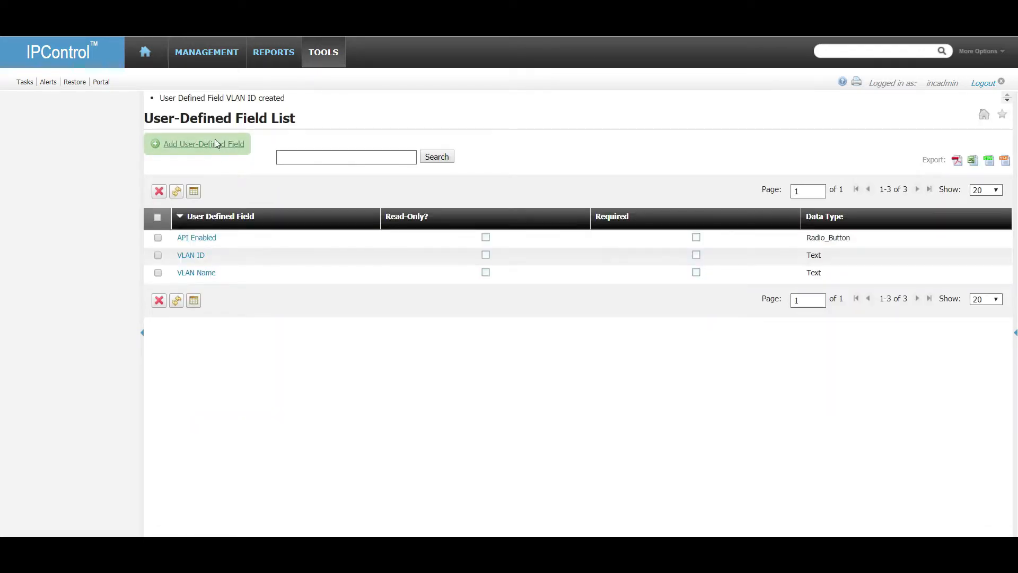
Create text field POC Name (tag poc_name) in SUBNET_UDF.
left_click(215, 140)
left_click(339, 129)
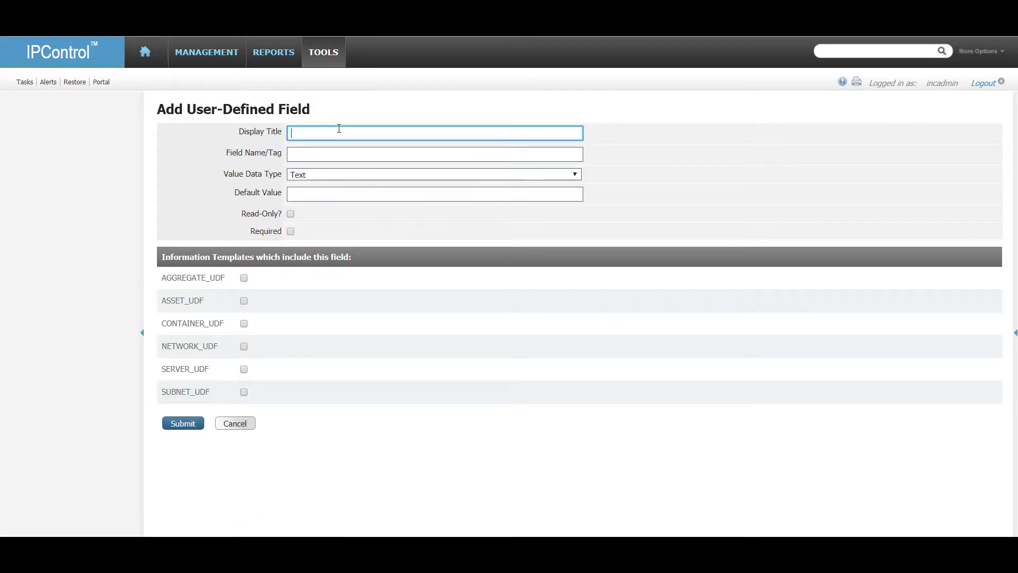
type("POC Email")
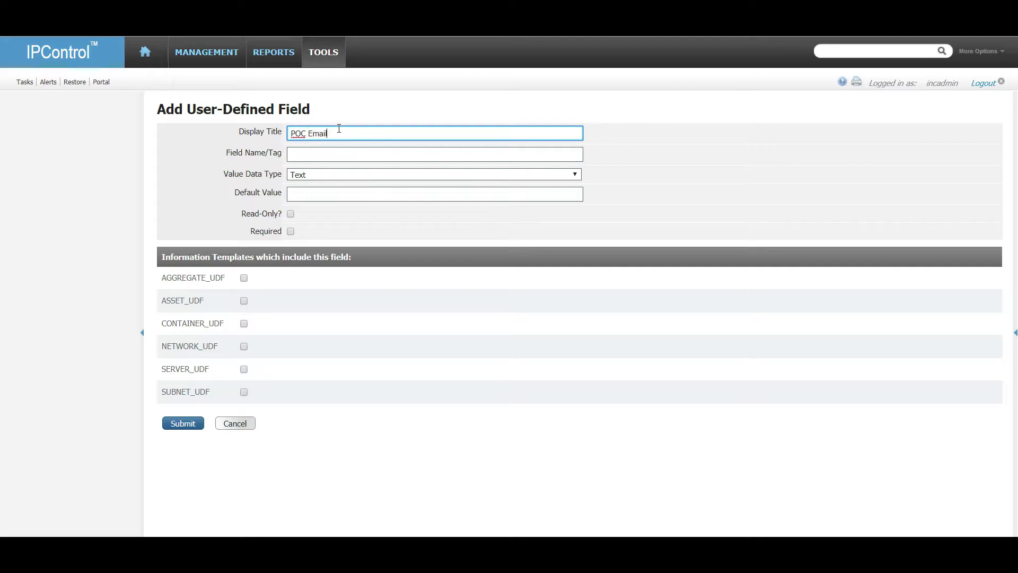
key("BackSpace")
key("BackSpace")
key("BackSpace")
key("BackSpace")
key("BackSpace")
type("Name")
key("Tab")
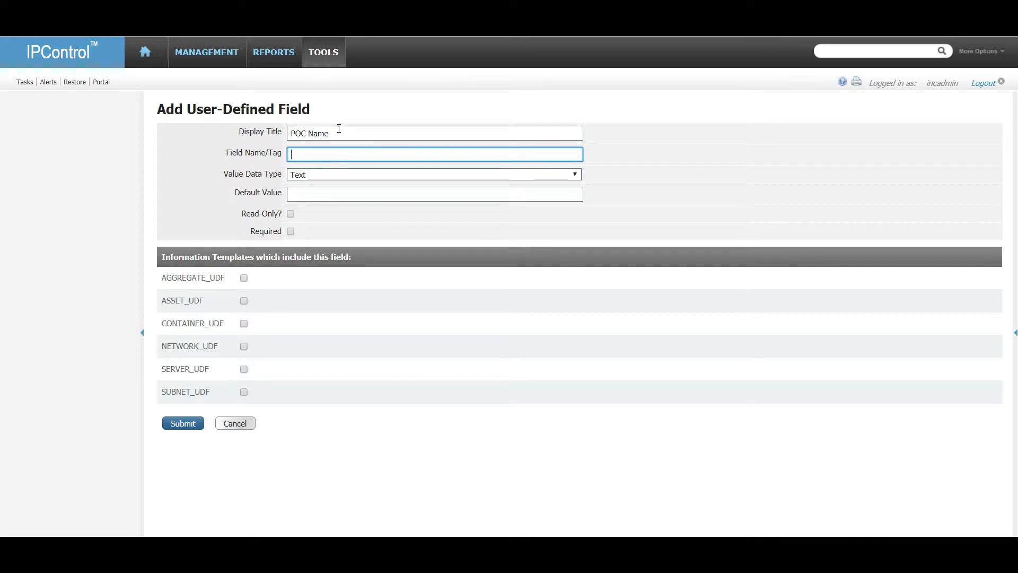
type("poc_name")
key("Tab")
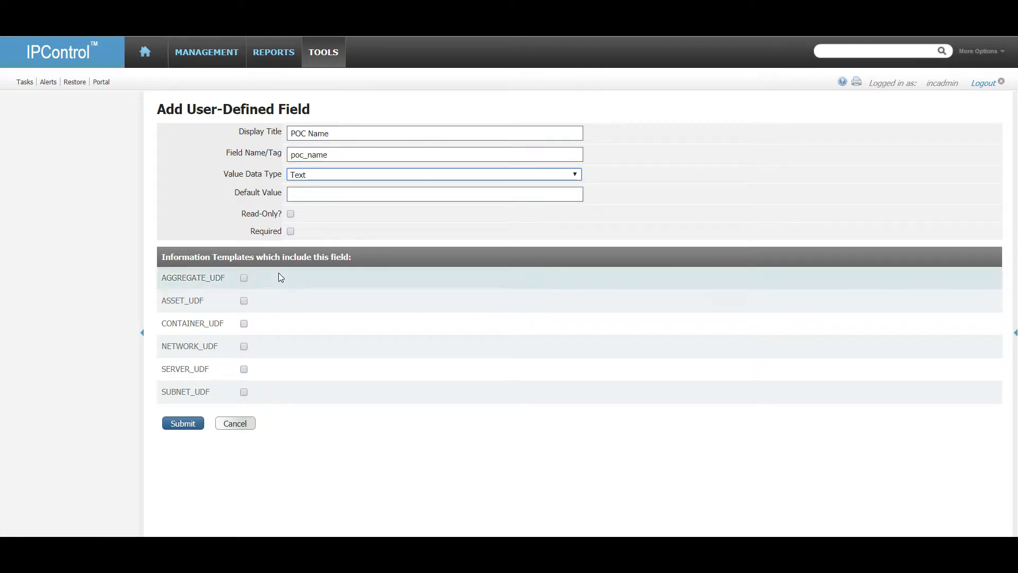
left_click(244, 393)
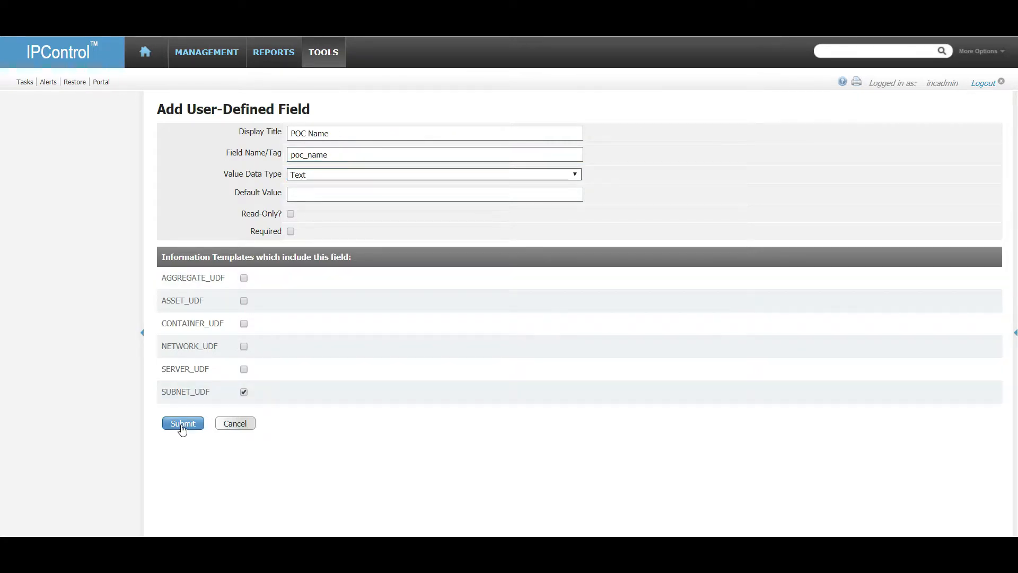
left_click(182, 424)
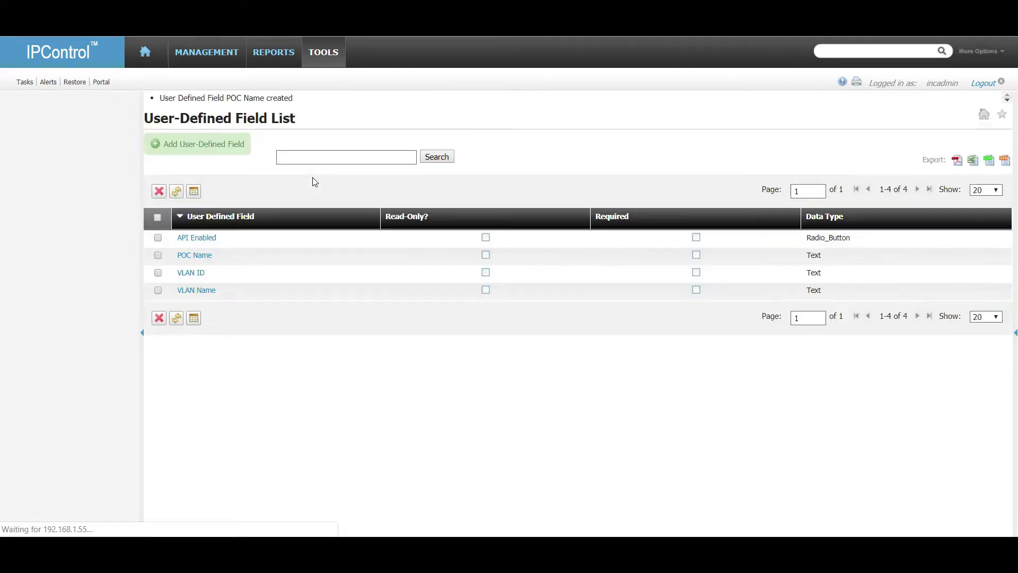
Create text field POC Email (tag poc_em) in SUBNET_UDF.
left_click(224, 151)
left_click(329, 134)
type("POC Email")
key("Tab")
type("p")
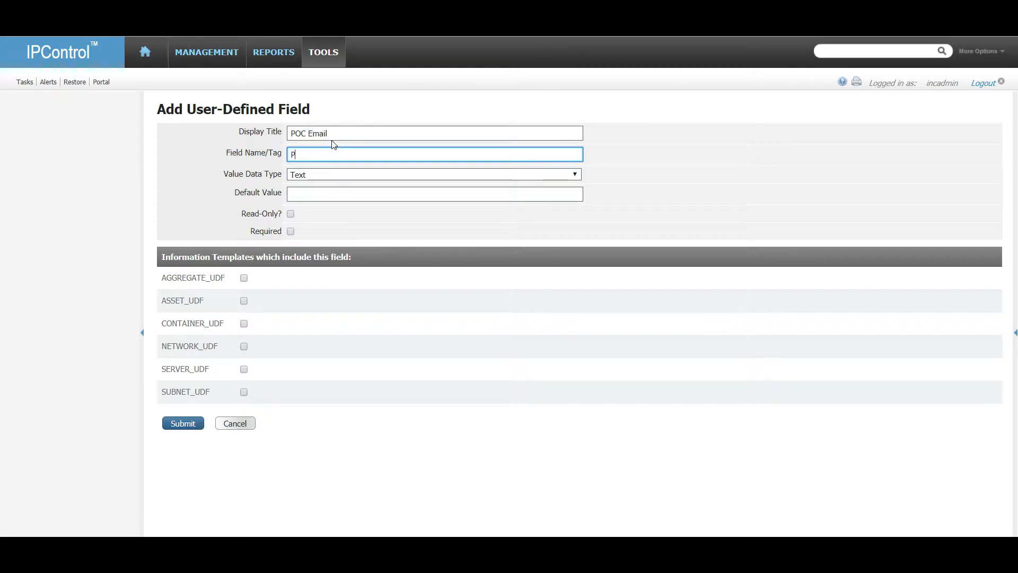
type("oc_email")
key("Tab")
left_click(244, 391)
left_click(176, 422)
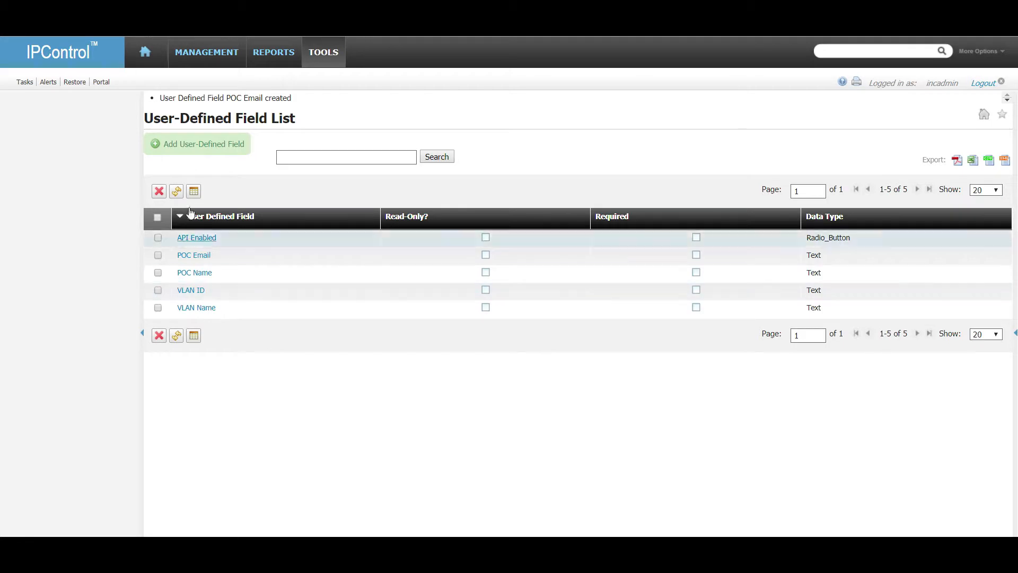
left_click(221, 139)
left_click(339, 174)
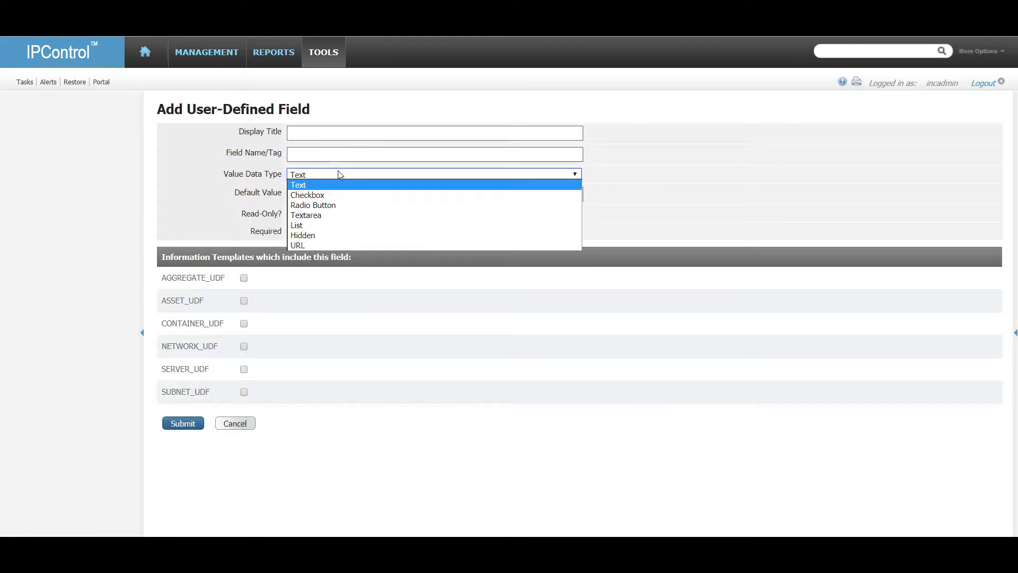
left_click(346, 244)
left_click(302, 191)
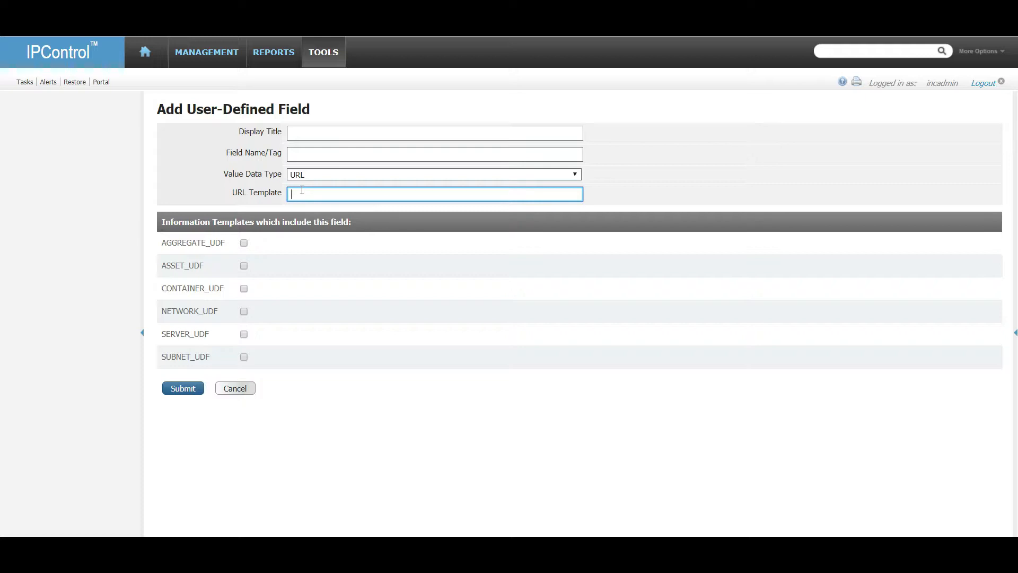
left_click(236, 393)
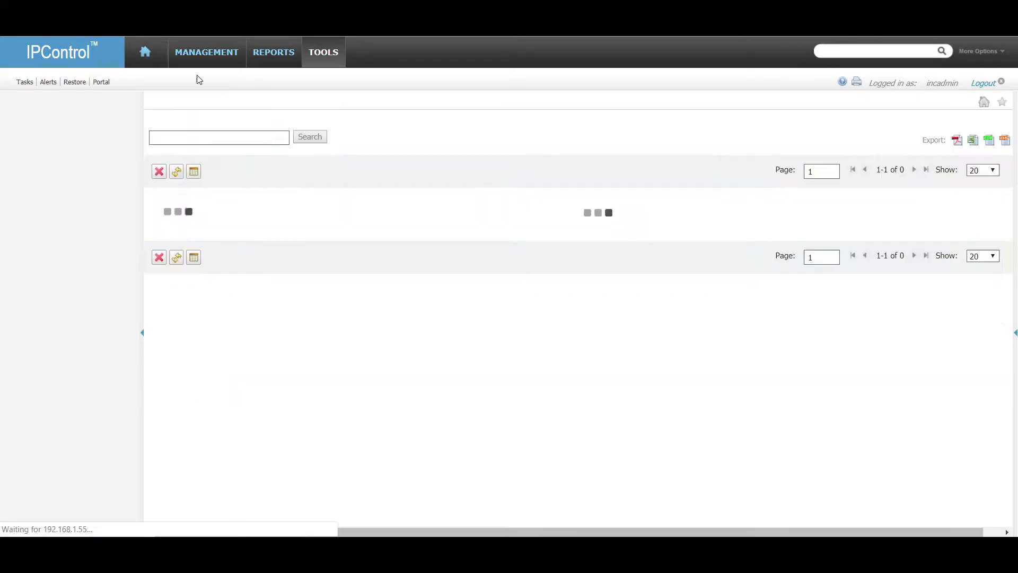
Enter a VLAN ID for block 192.168.0.0 in ATL-VO-1234 and save it.
mouse_move(195, 55)
left_click(212, 96)
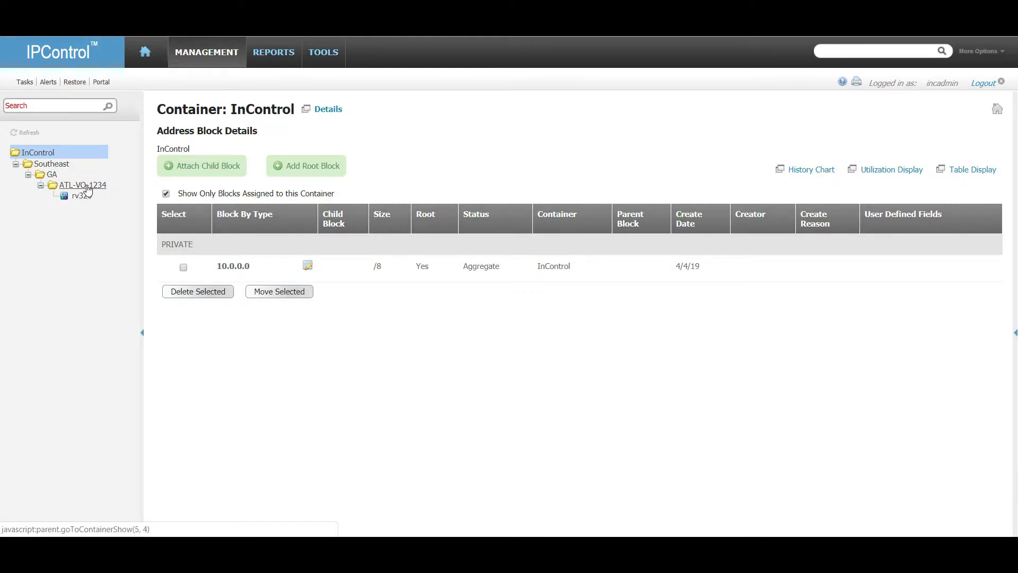
left_click(83, 185)
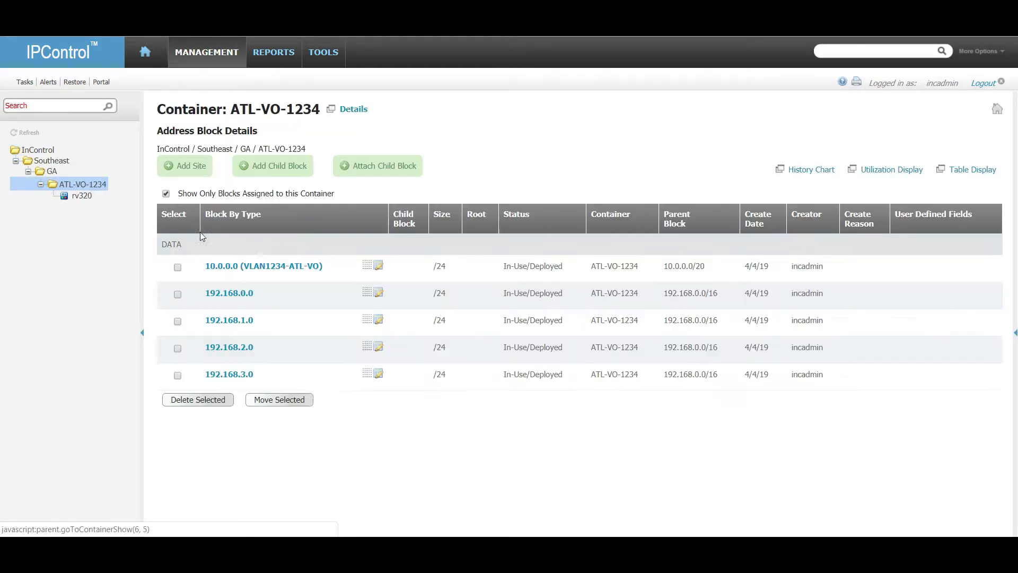
left_click(379, 292)
scroll(663, 340, "down", 4)
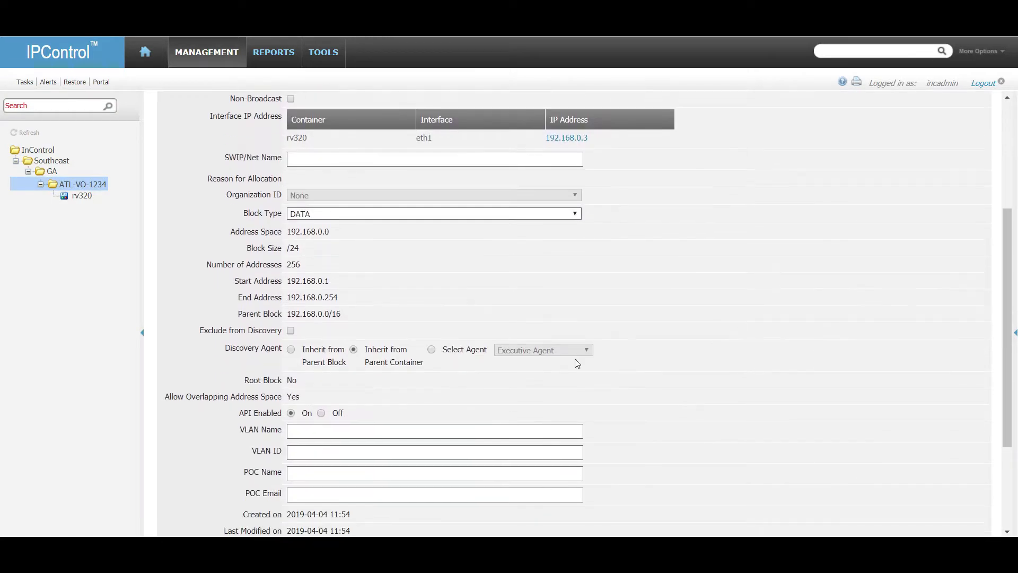
scroll(427, 384, "down", 3)
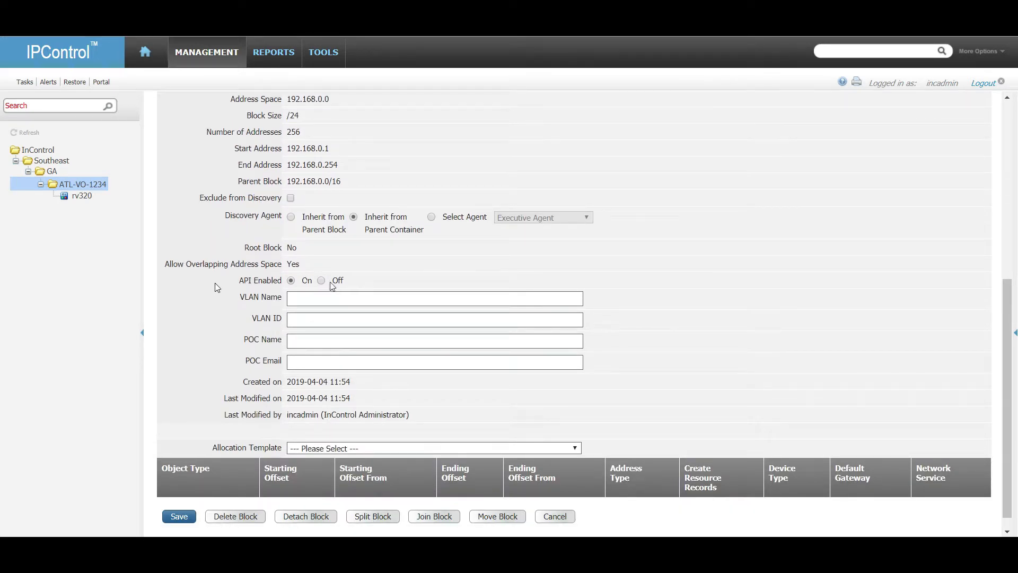
left_click(339, 363)
left_click(331, 342)
left_click(318, 320)
left_click(316, 298)
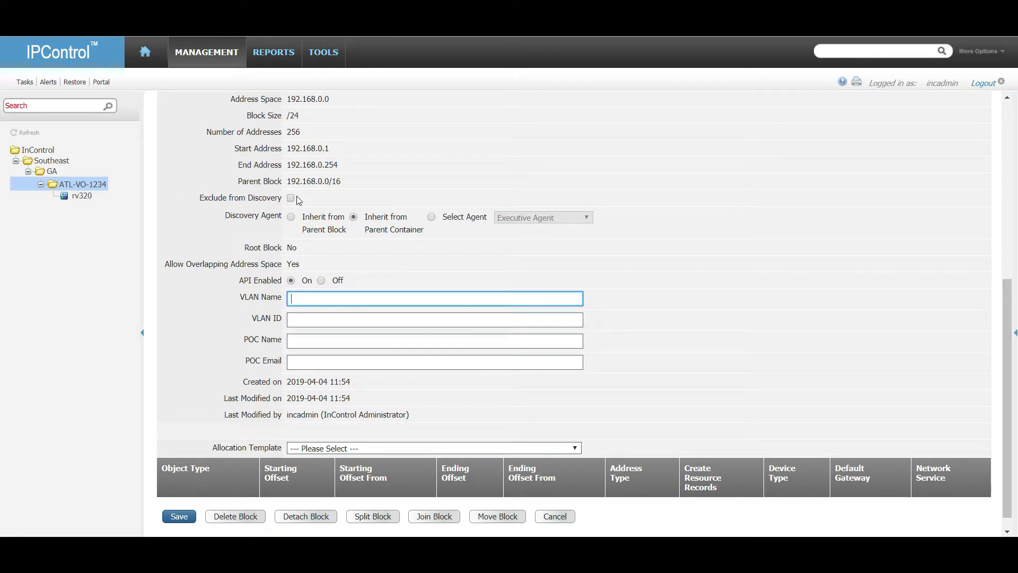
left_click(326, 321)
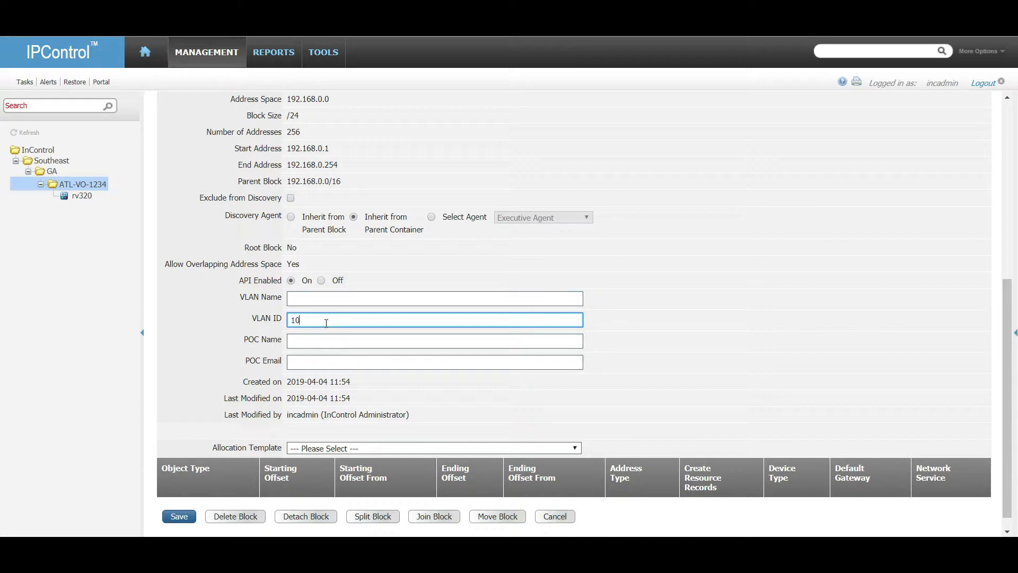
left_click(179, 515)
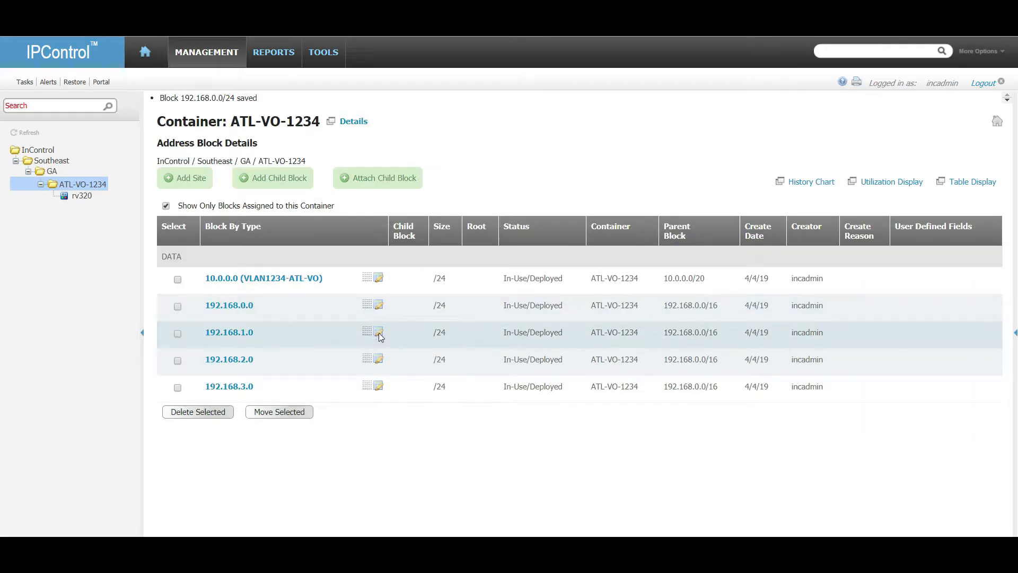
Save block 192.168.1.0 with VLAN ID 200.
left_click(379, 332)
scroll(368, 409, "down", 5)
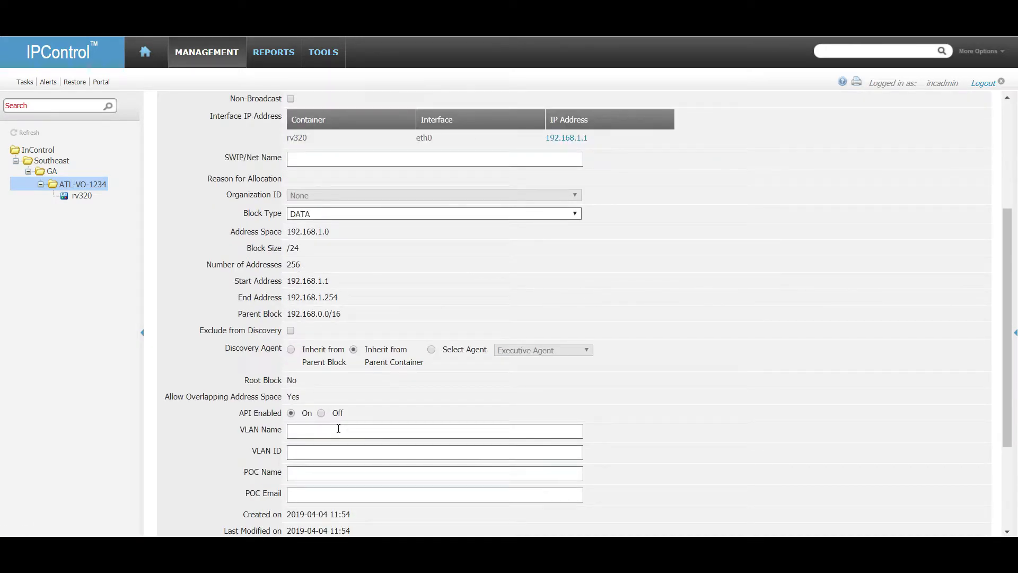
left_click(347, 450)
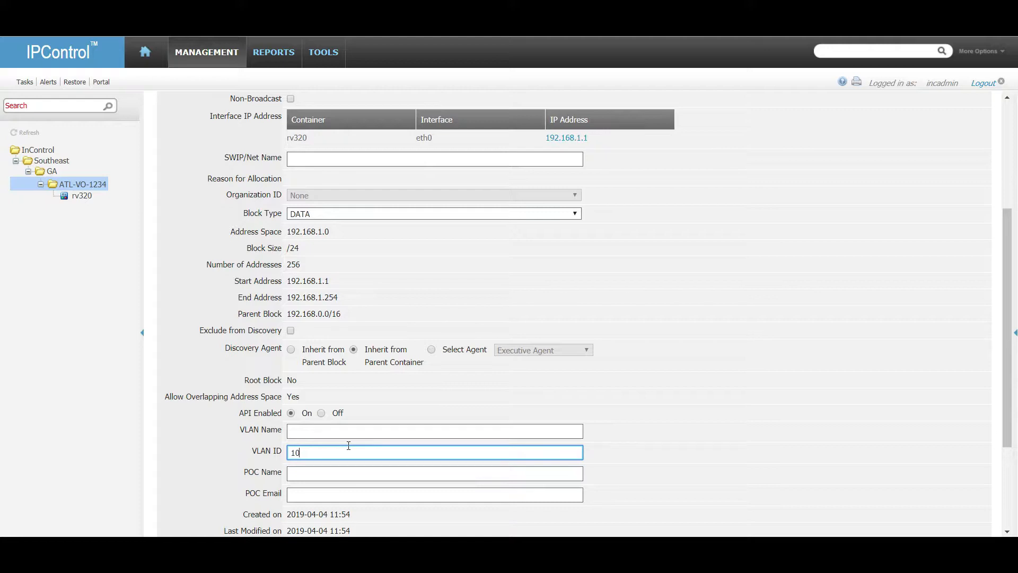
type("200")
key("Tab")
scroll(348, 445, "down", 3)
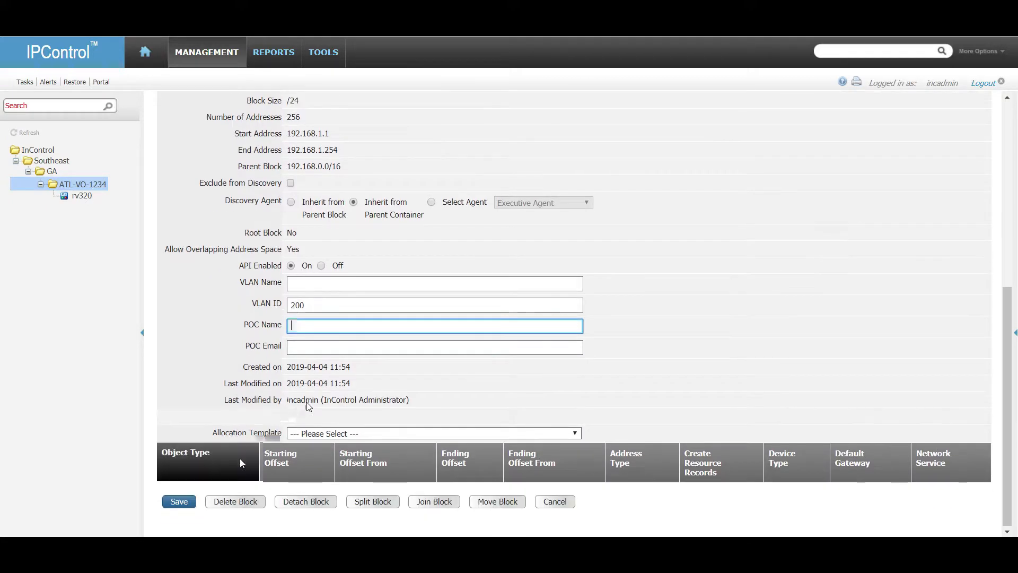
left_click(178, 502)
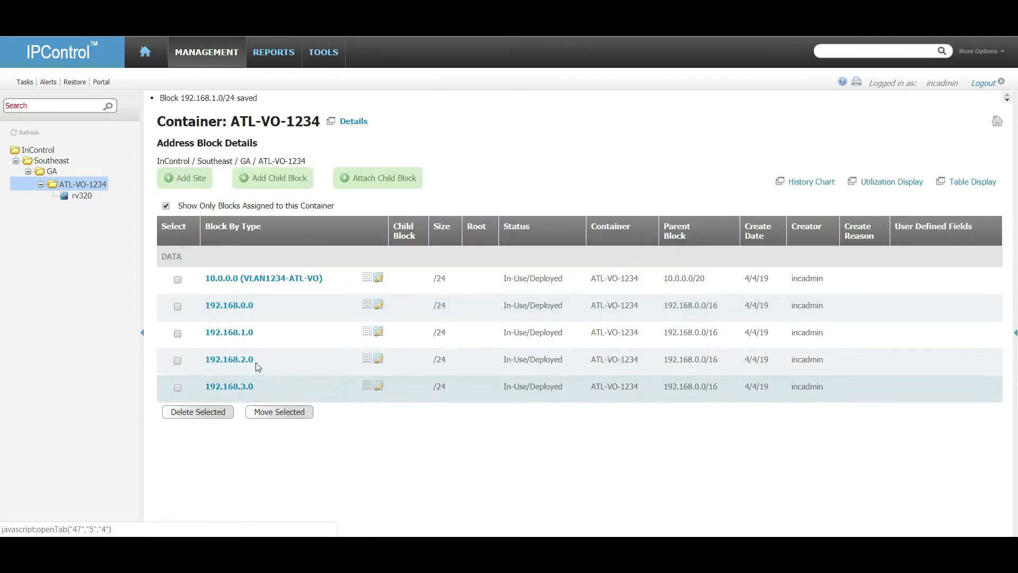
Save block 192.168.2.0 with API Enabled Off and VLAN ID 300.
left_click(379, 359)
scroll(297, 340, "down", 5)
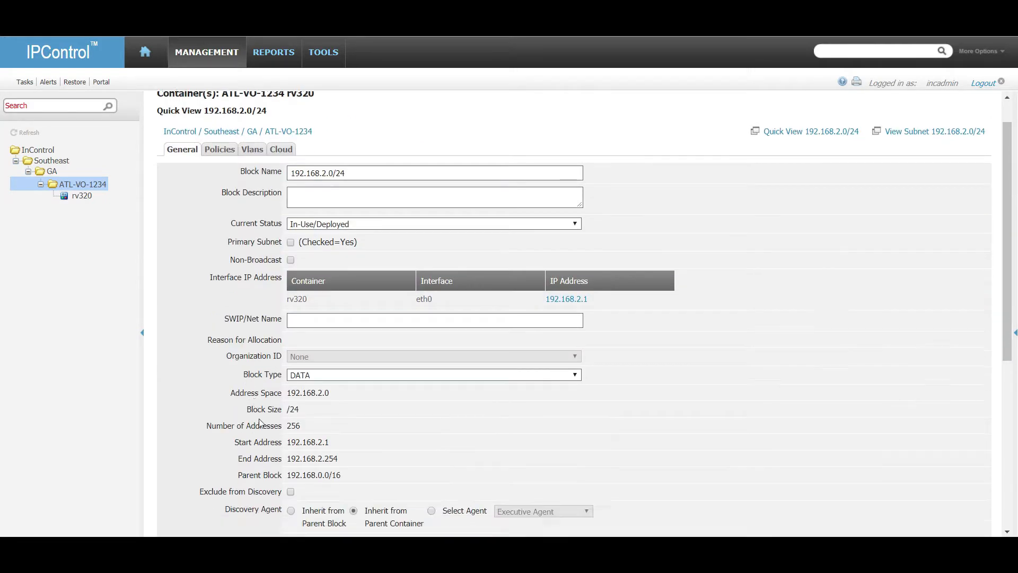
left_click(321, 347)
left_click(327, 391)
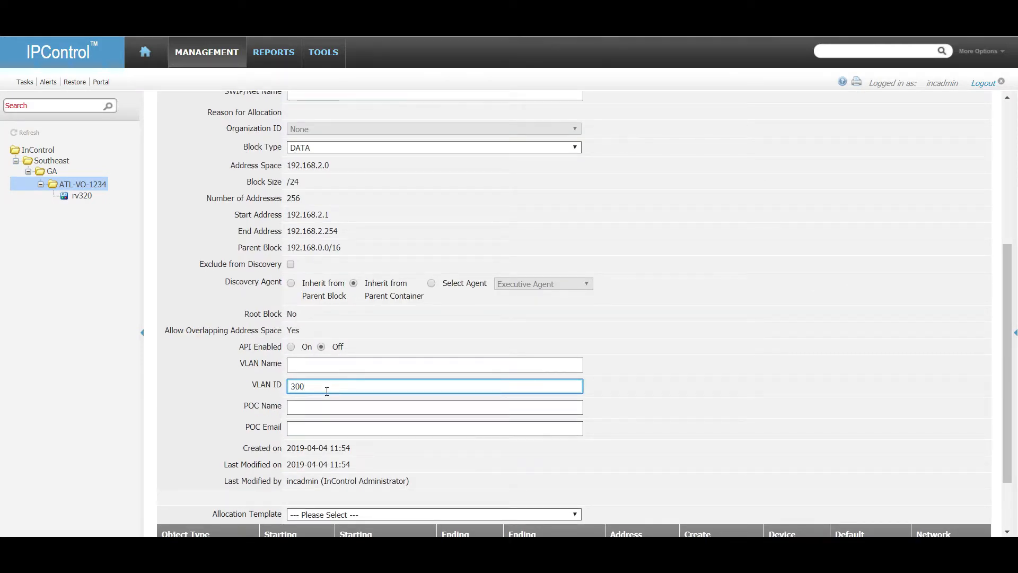
scroll(244, 472, "down", 3)
left_click(195, 500)
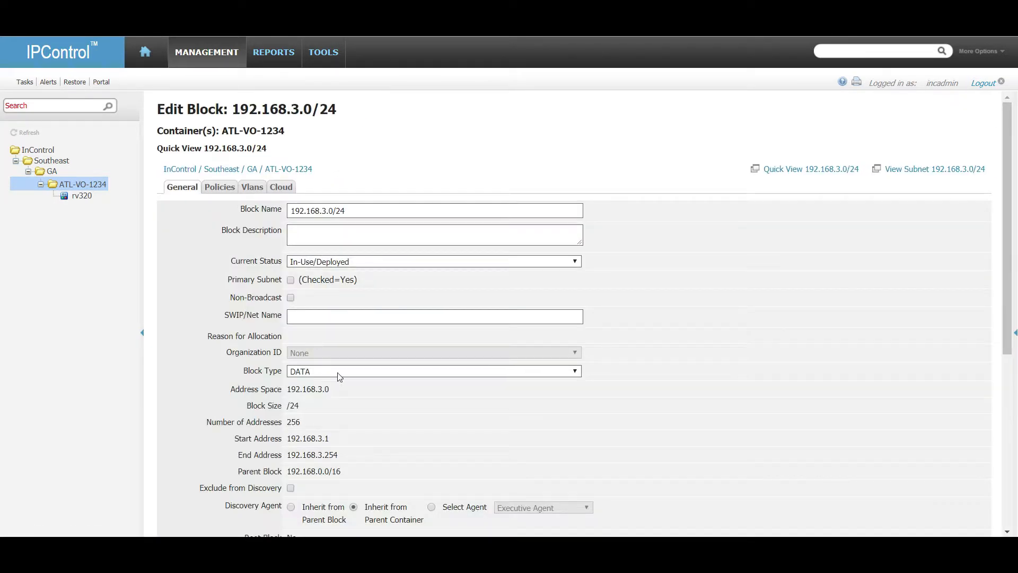
Save block 192.168.3.0 with API Enabled Off and VLAN ID 400.
scroll(336, 295, "down", 10)
left_click(322, 265)
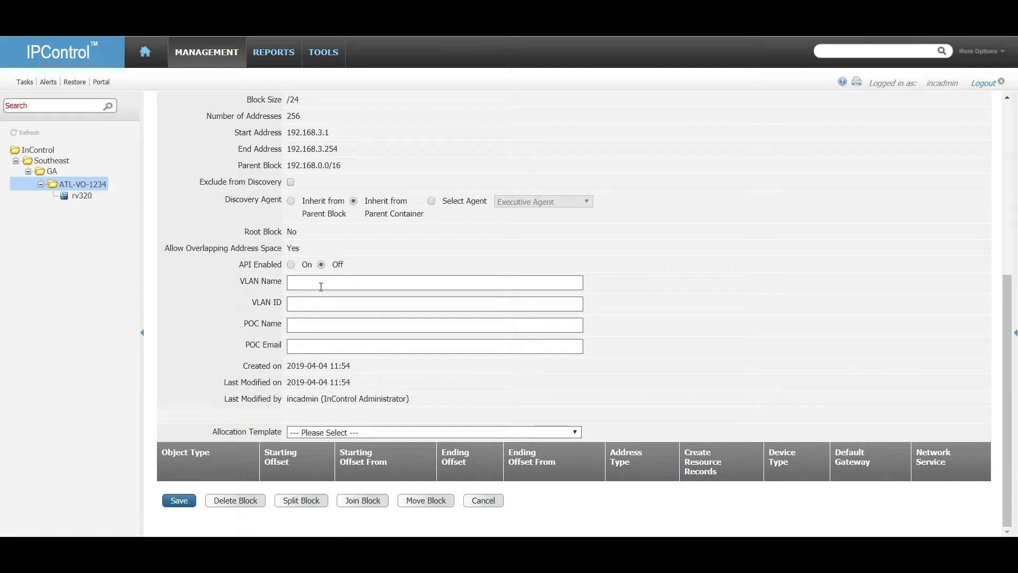
left_click(315, 304)
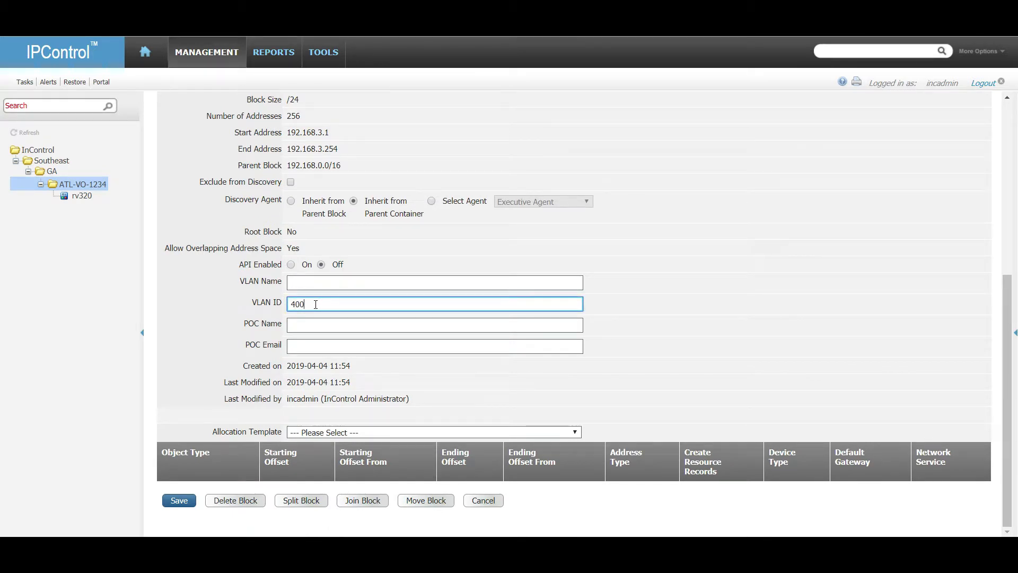
left_click(179, 500)
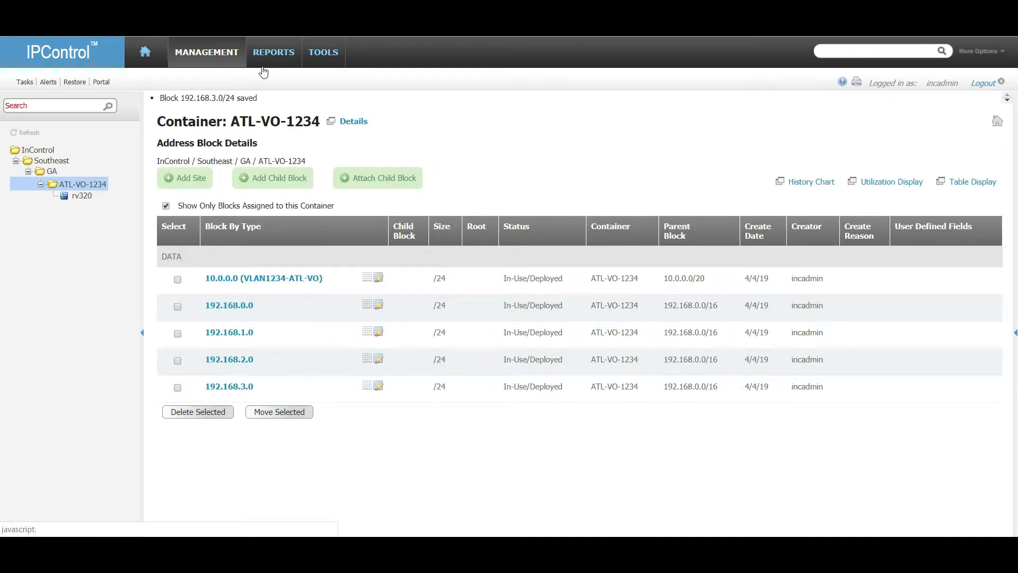
left_click(314, 53)
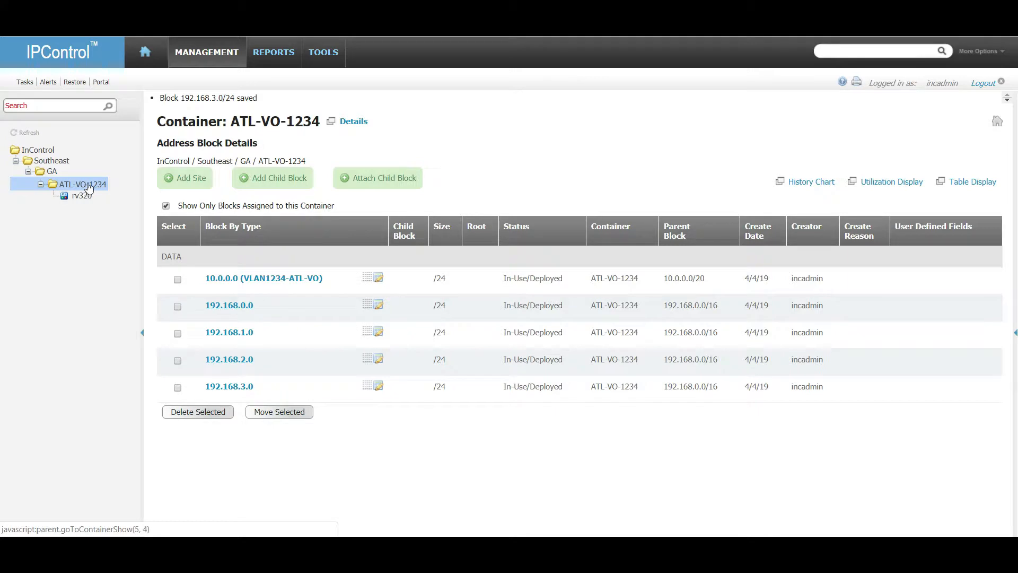
left_click(358, 119)
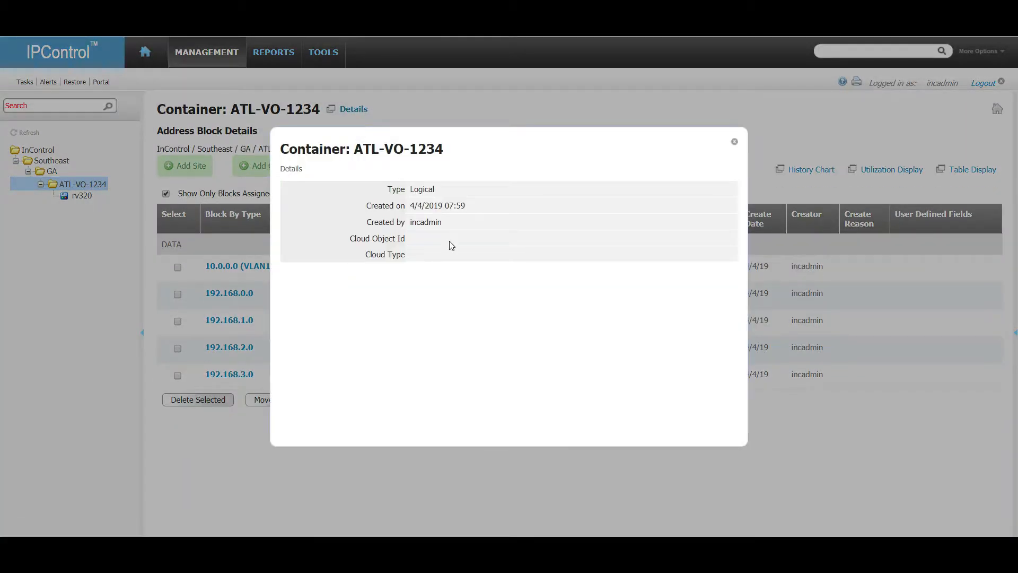
left_click(734, 142)
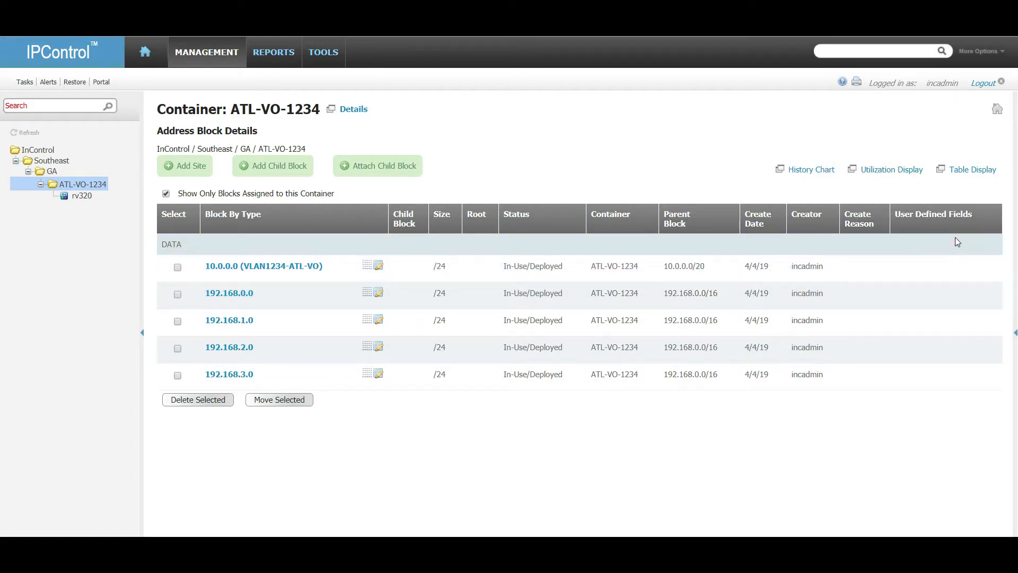
Turn on List Display for VLAN ID and POC Email in the SUBNET_UDF template.
left_click(339, 51)
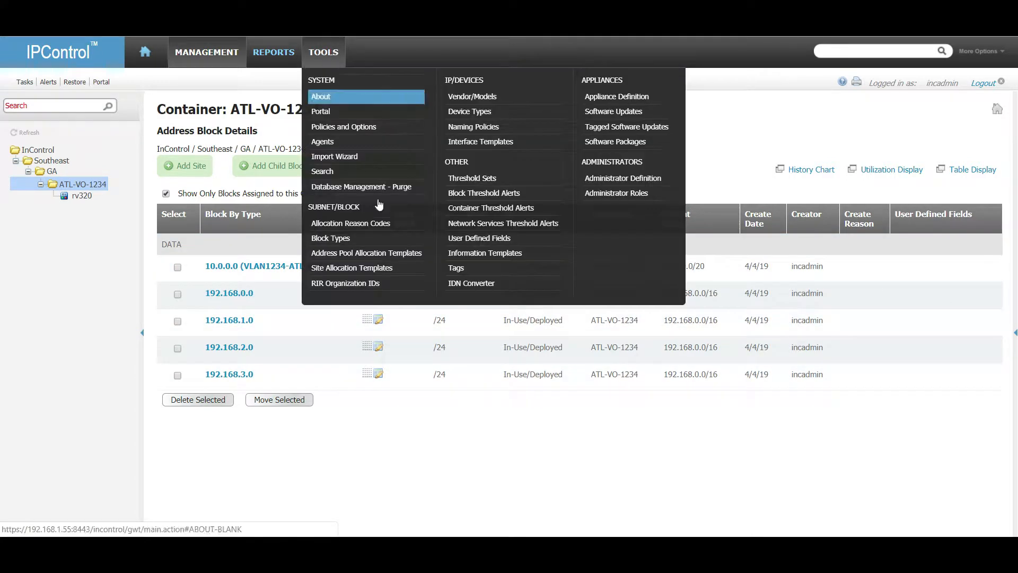
left_click(500, 254)
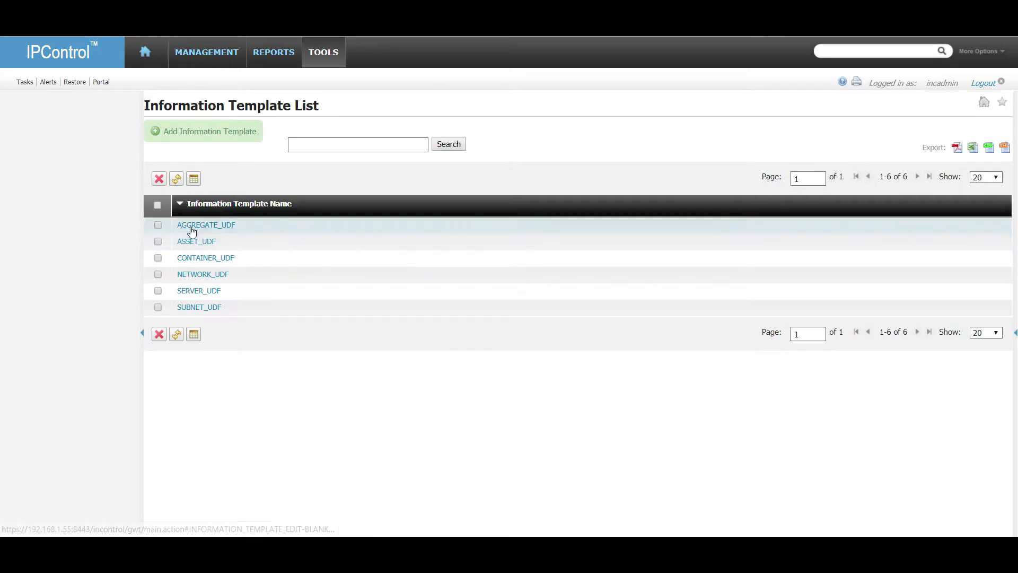
left_click(211, 309)
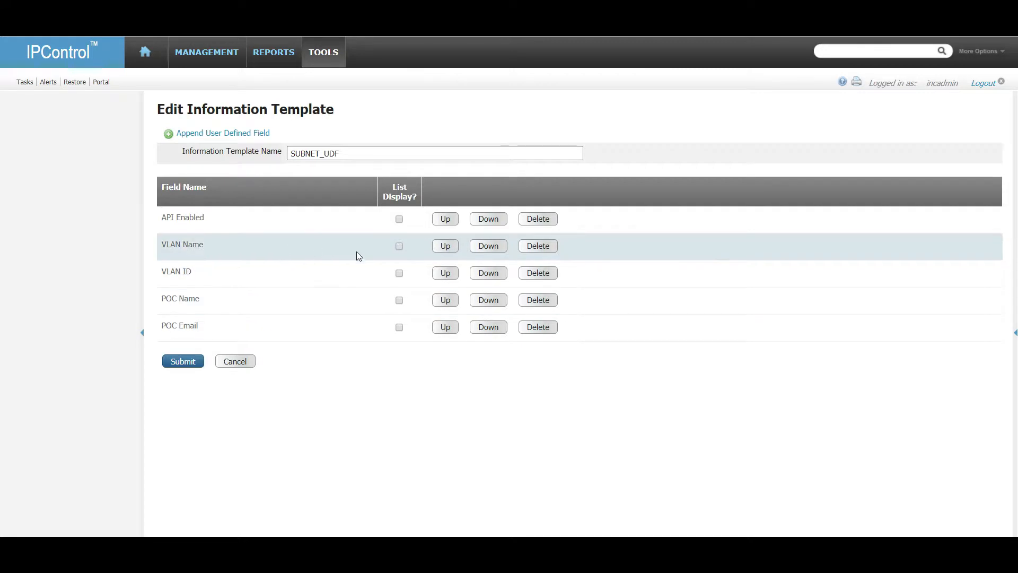
left_click(401, 273)
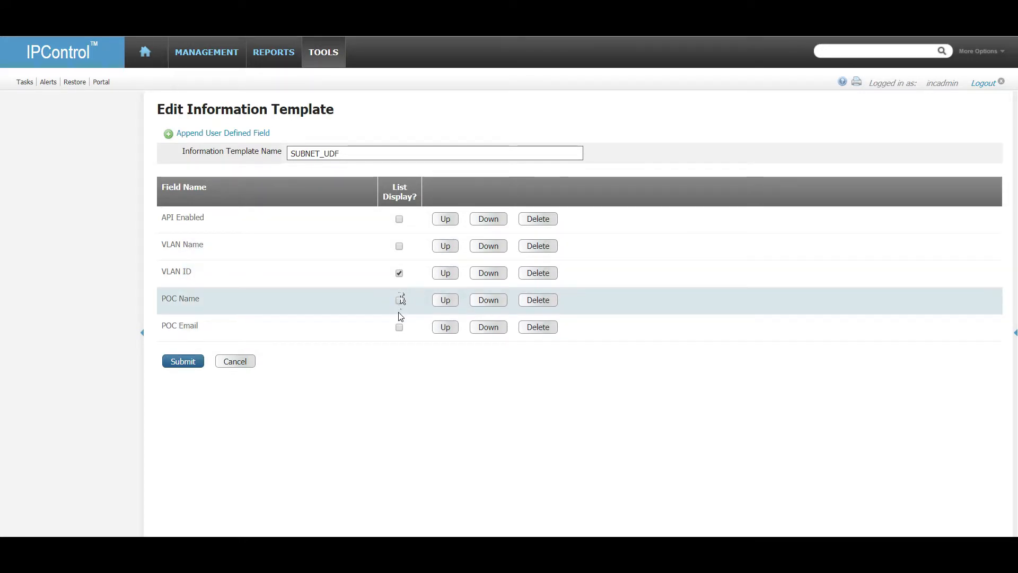
left_click(401, 328)
left_click(182, 364)
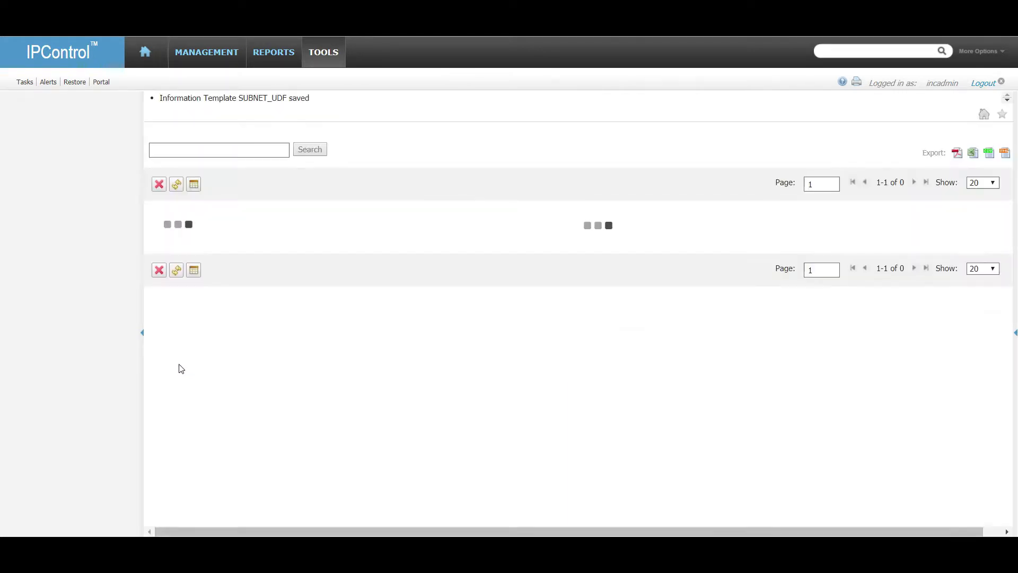
View ATL-VO-1234's block list showing VLAN IDs 100, 200, 300 and 400.
mouse_move(204, 56)
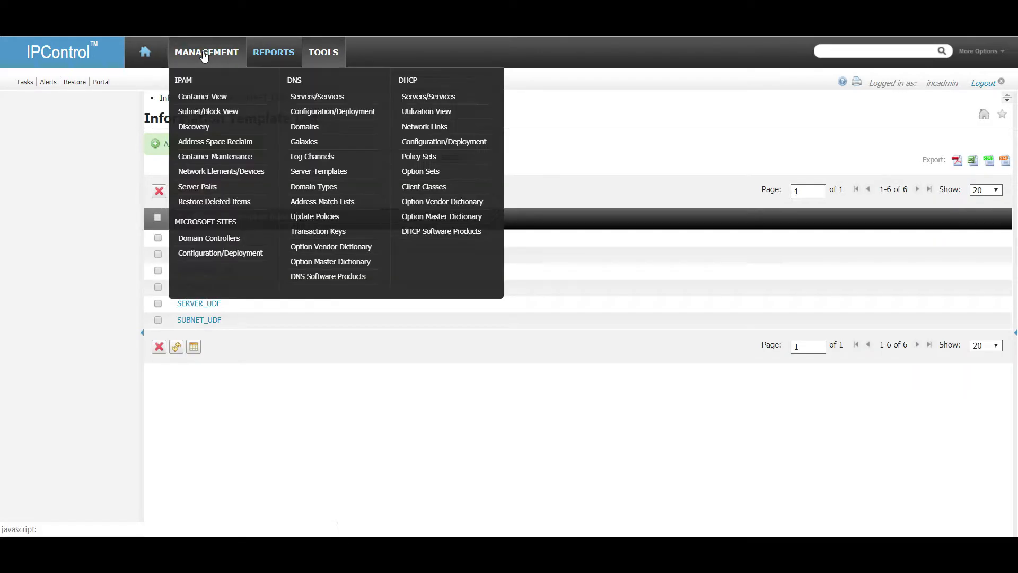
left_click(215, 96)
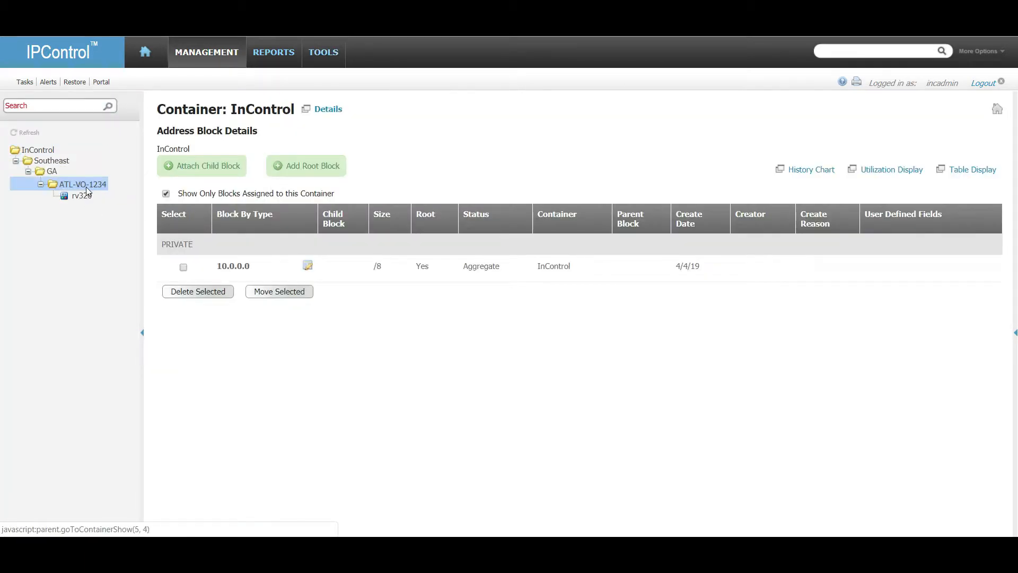
left_click(86, 187)
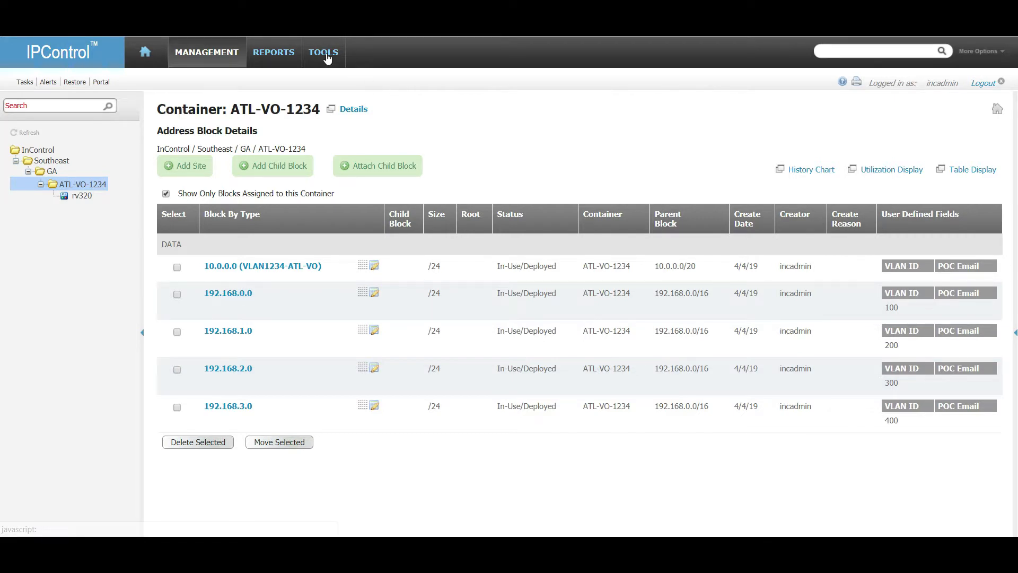
mouse_move(325, 55)
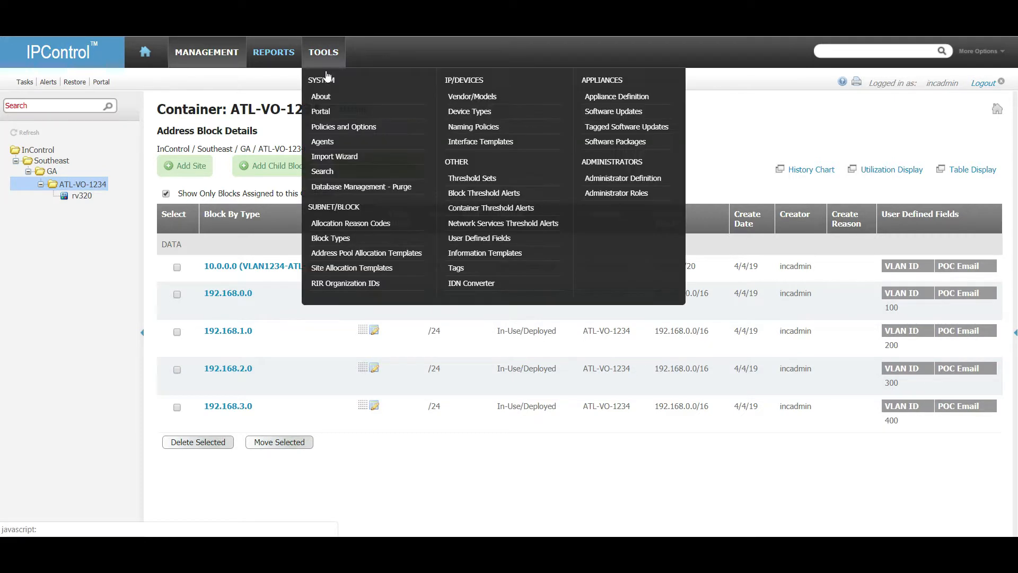
Show the Device Types page listing 12 types from Access Point to VPN.
left_click(469, 117)
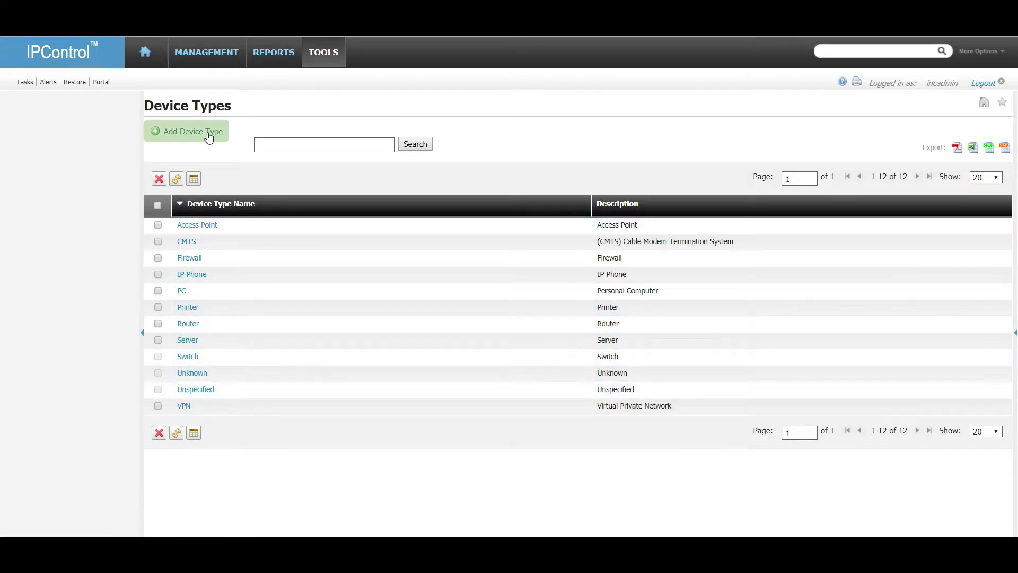
left_click(324, 51)
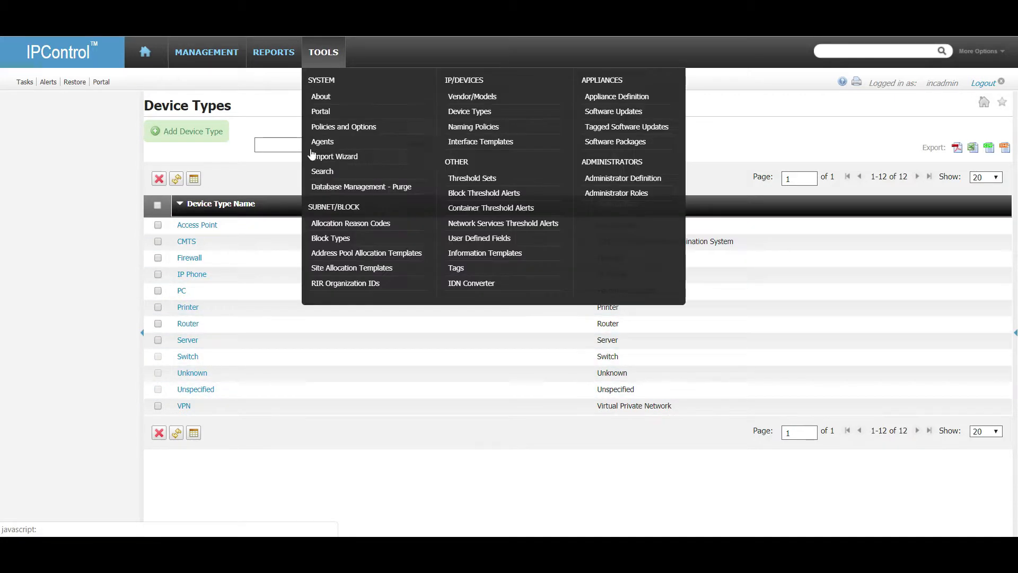
Set the Server naming policy to free text 'srvr-' followed by the dash-separated IPv4 address.
left_click(493, 129)
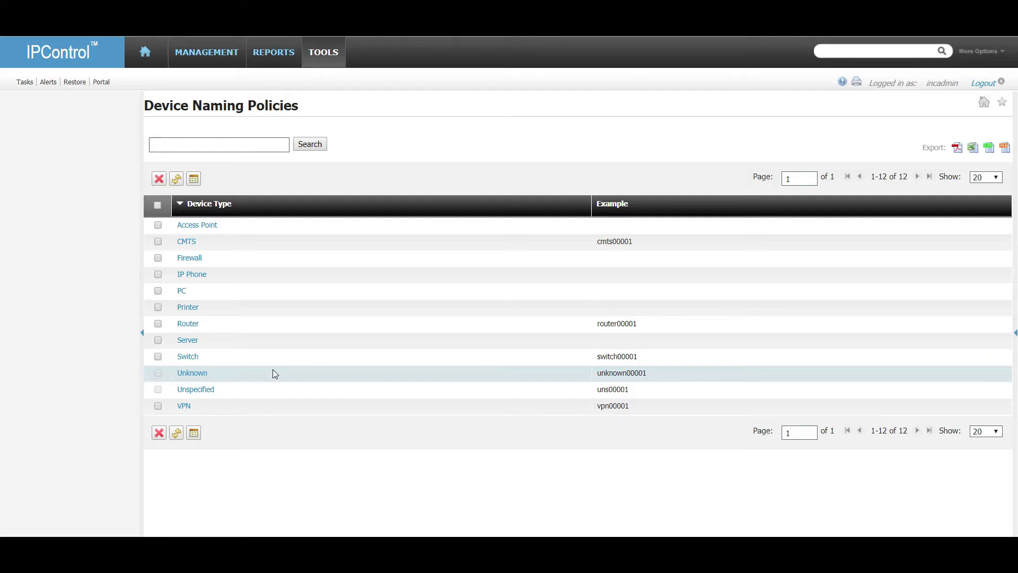
left_click(190, 340)
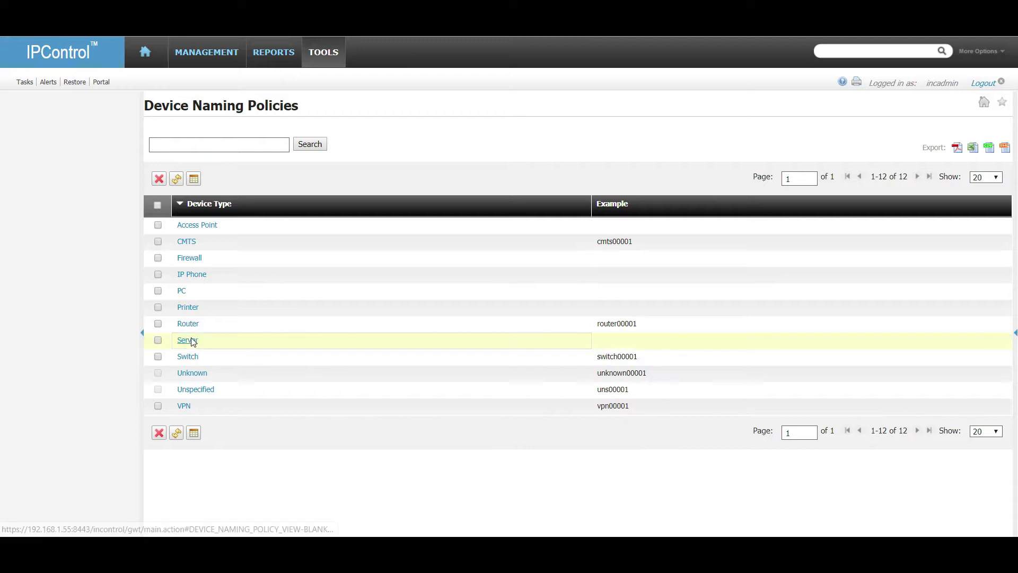
left_click(200, 174)
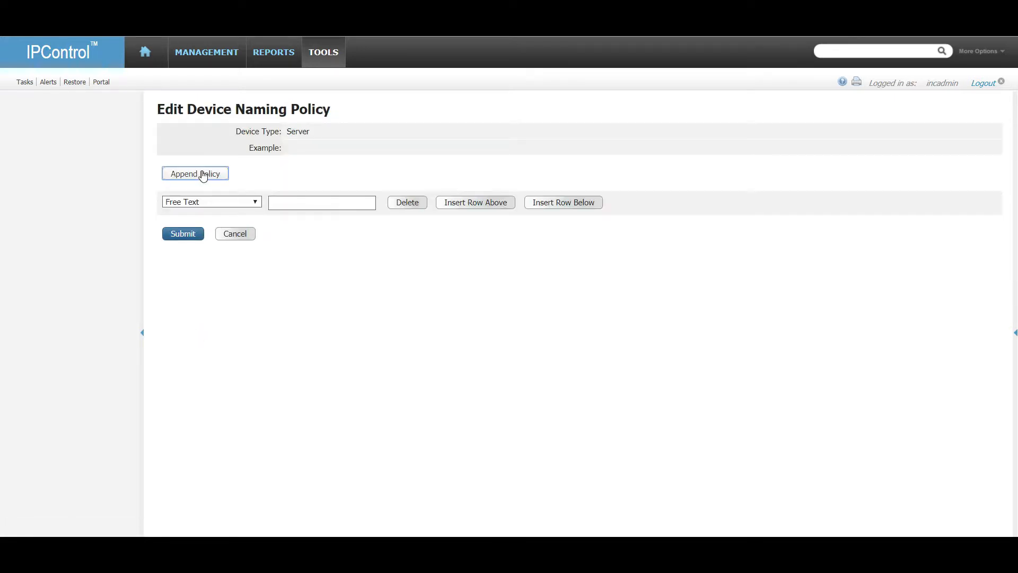
left_click(257, 202)
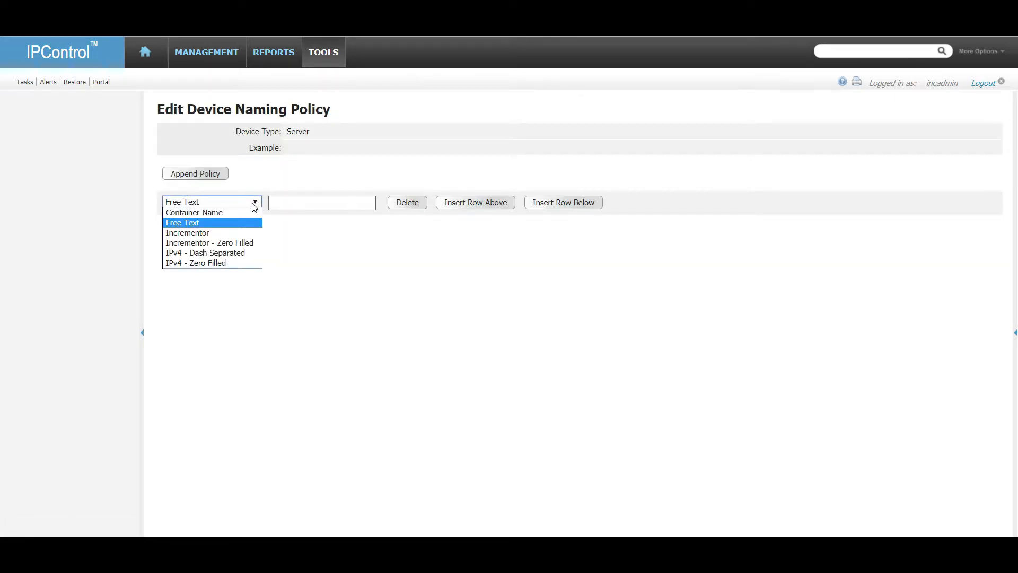
left_click(220, 222)
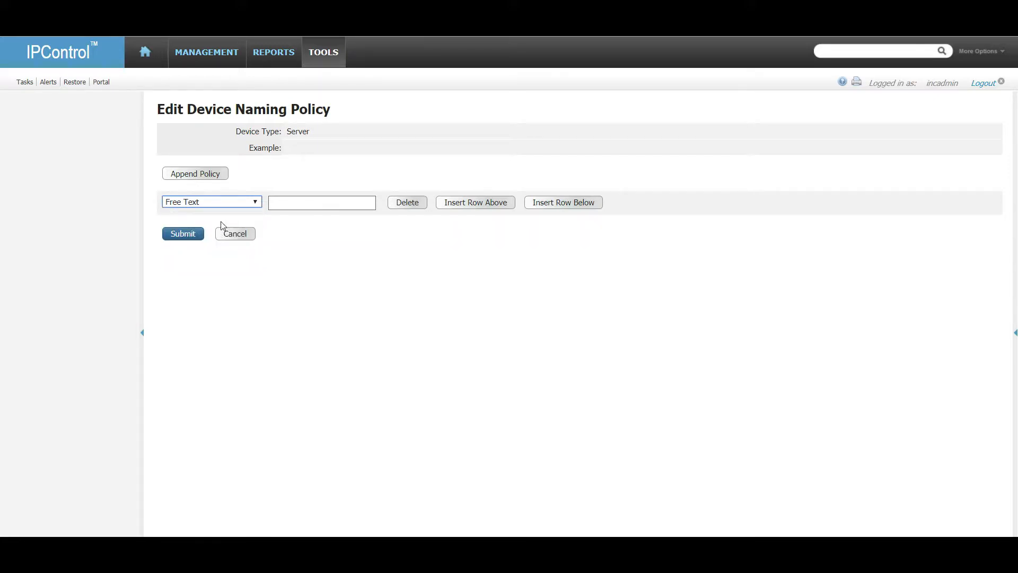
left_click(338, 205)
type("srvr-")
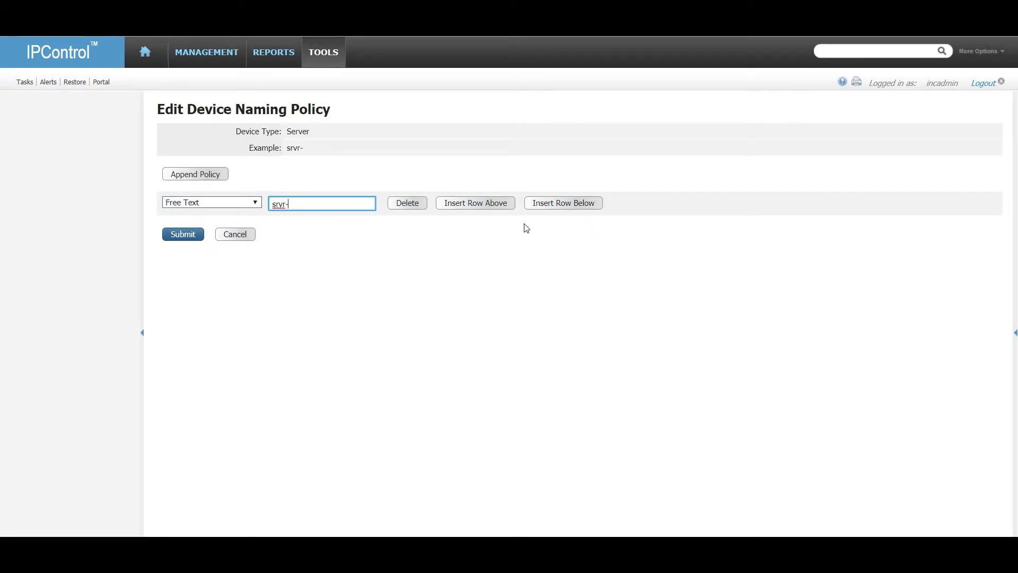
left_click(564, 203)
left_click(256, 223)
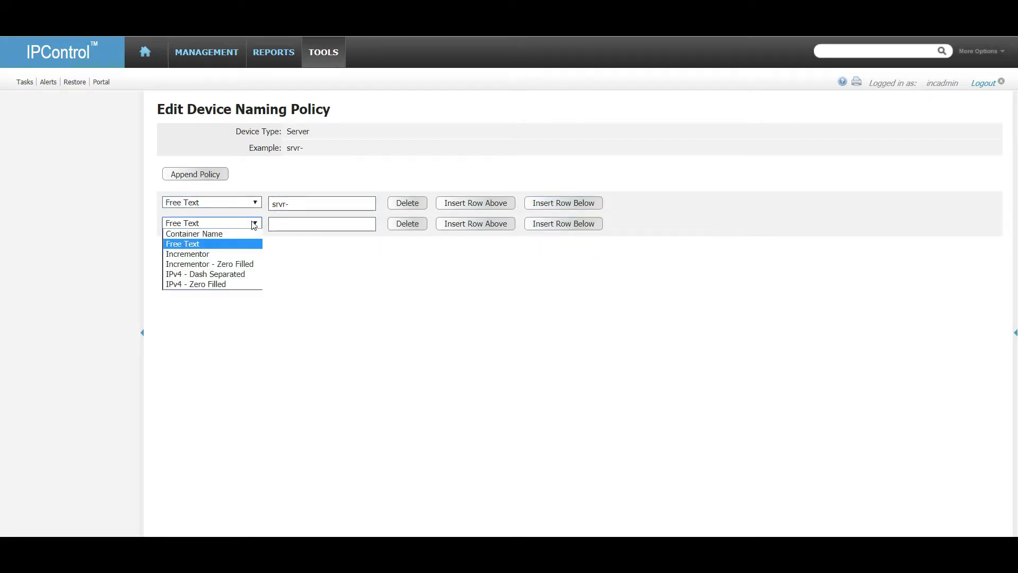
left_click(239, 274)
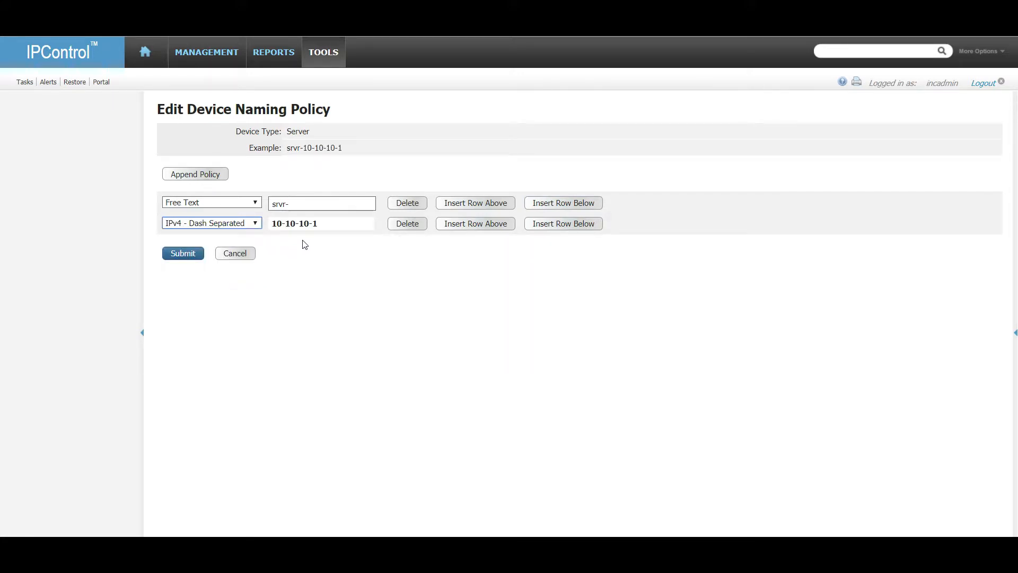
left_click(186, 253)
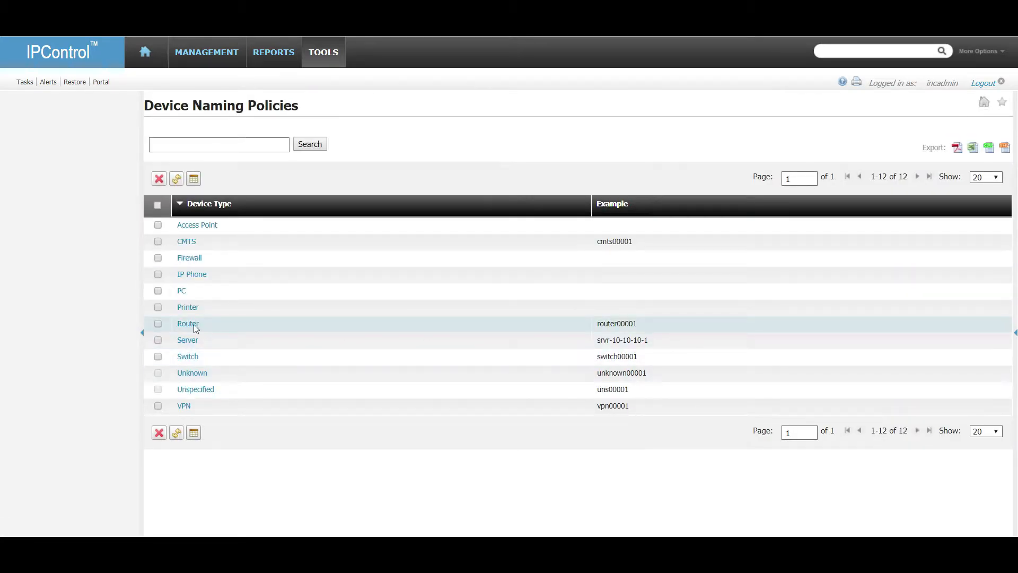
left_click(187, 307)
Give the Printer naming policy the prefix 'prn-' plus a dash-separated IPv4 address part.
left_click(223, 175)
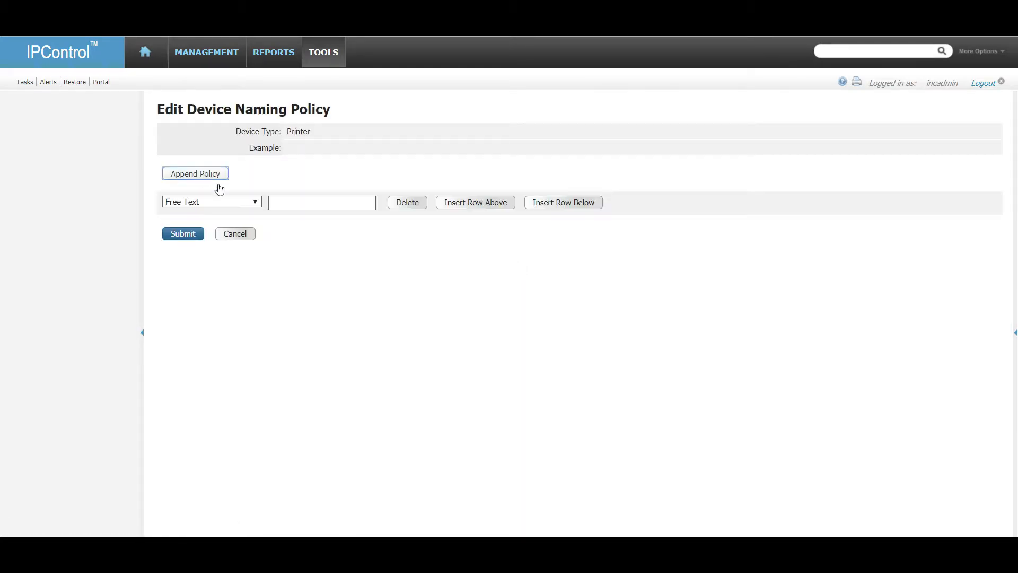
left_click(321, 207)
type("prn-")
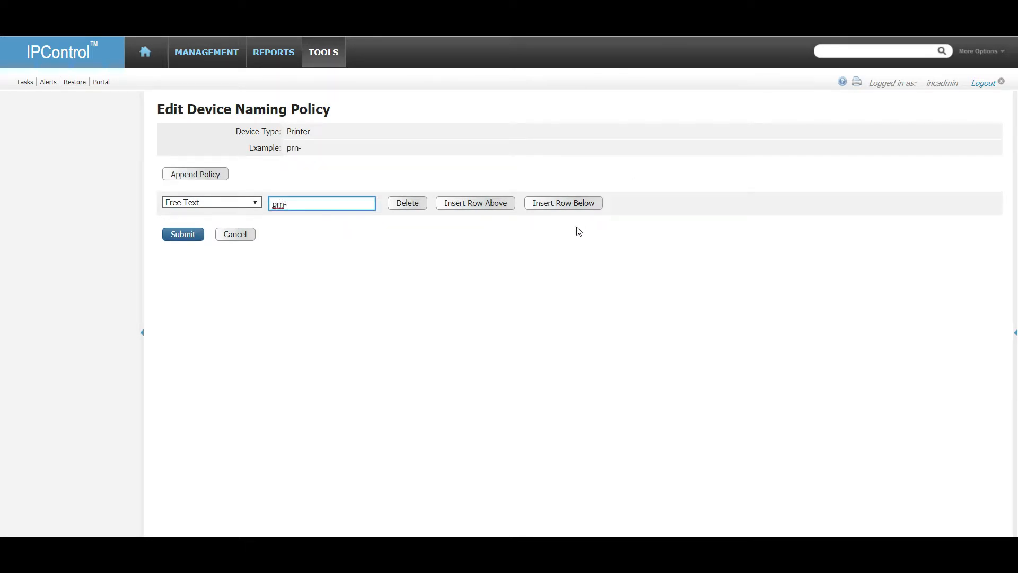
left_click(564, 202)
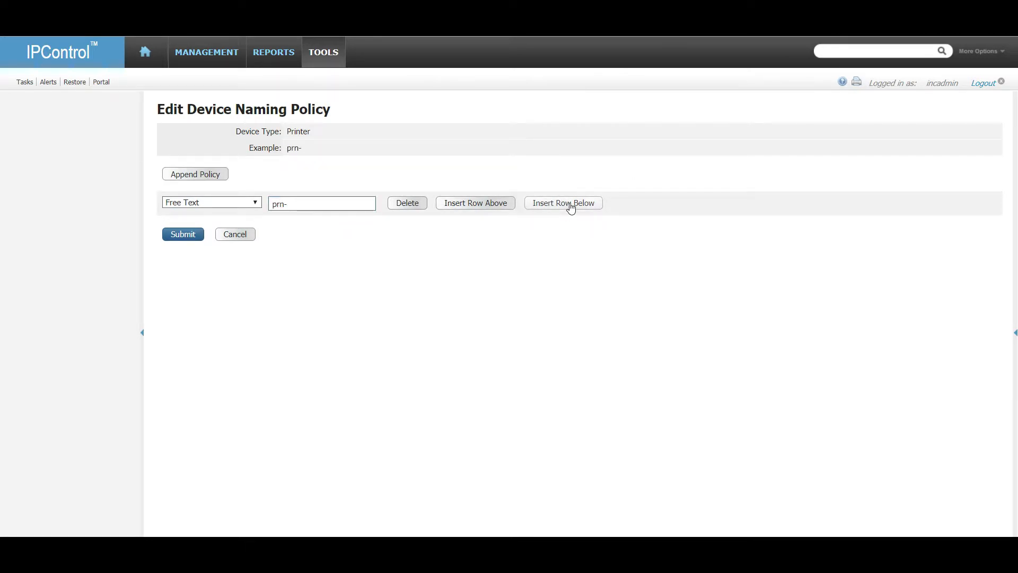
left_click(246, 227)
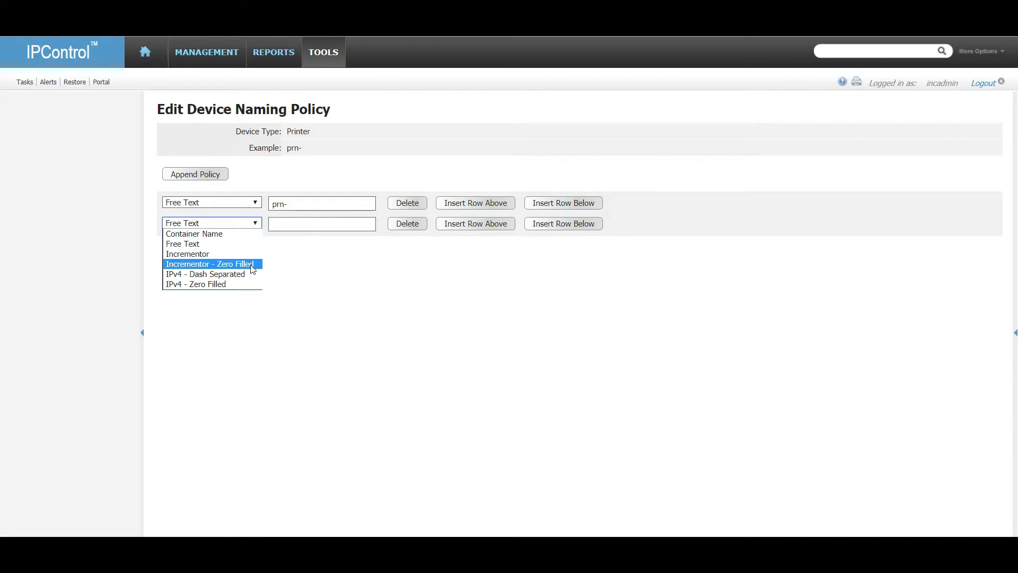
left_click(255, 274)
left_click(191, 252)
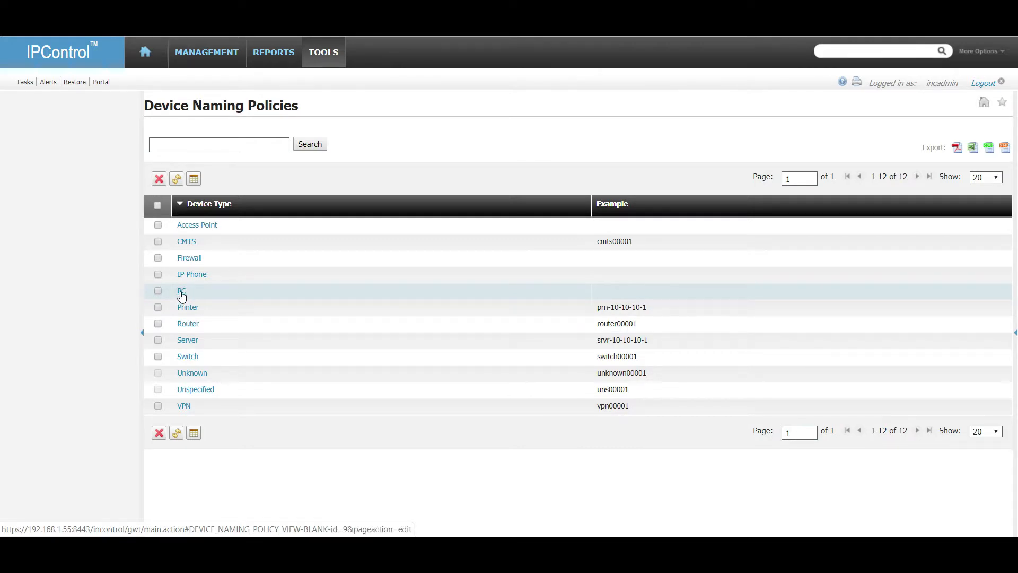
Define the PC naming policy as free text 'pc-' followed by the dash-separated IPv4 address.
left_click(181, 292)
left_click(208, 177)
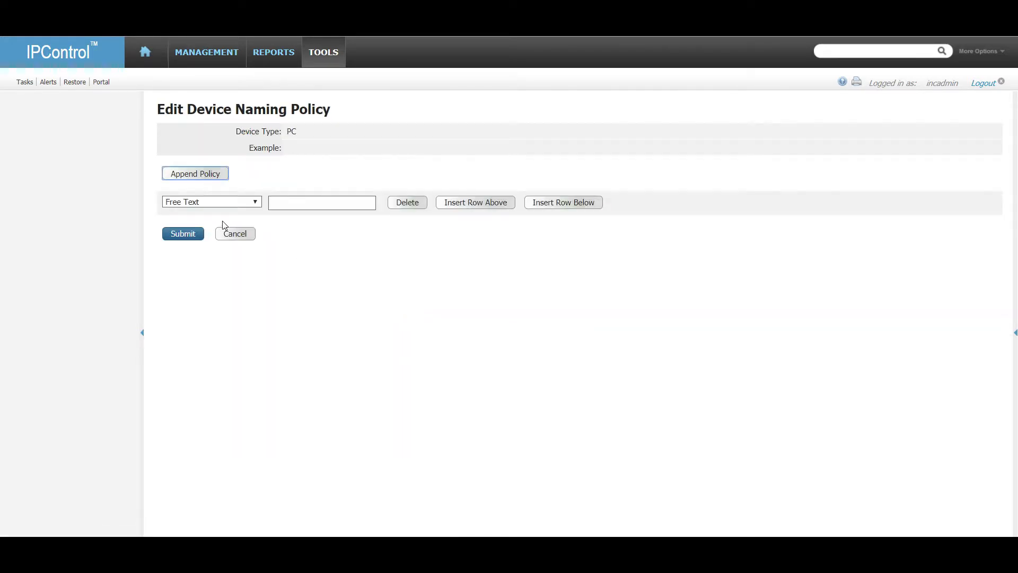
left_click(213, 205)
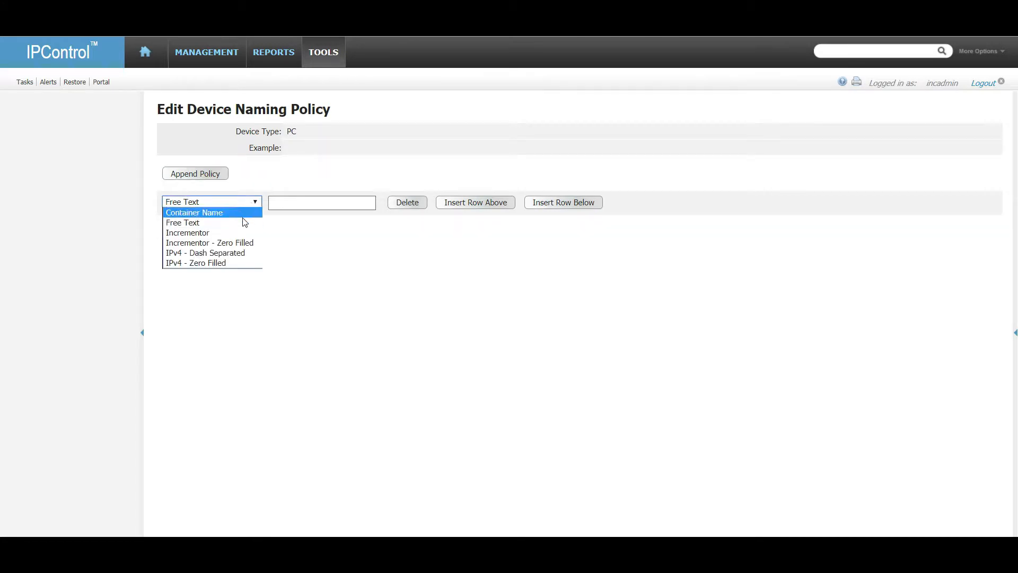
left_click(246, 220)
left_click(307, 208)
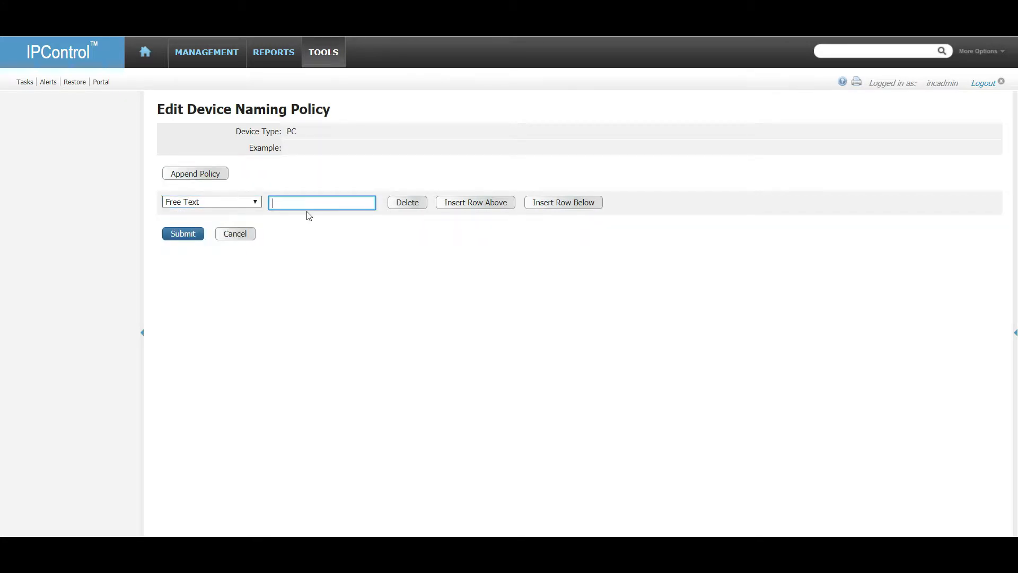
type("pc-")
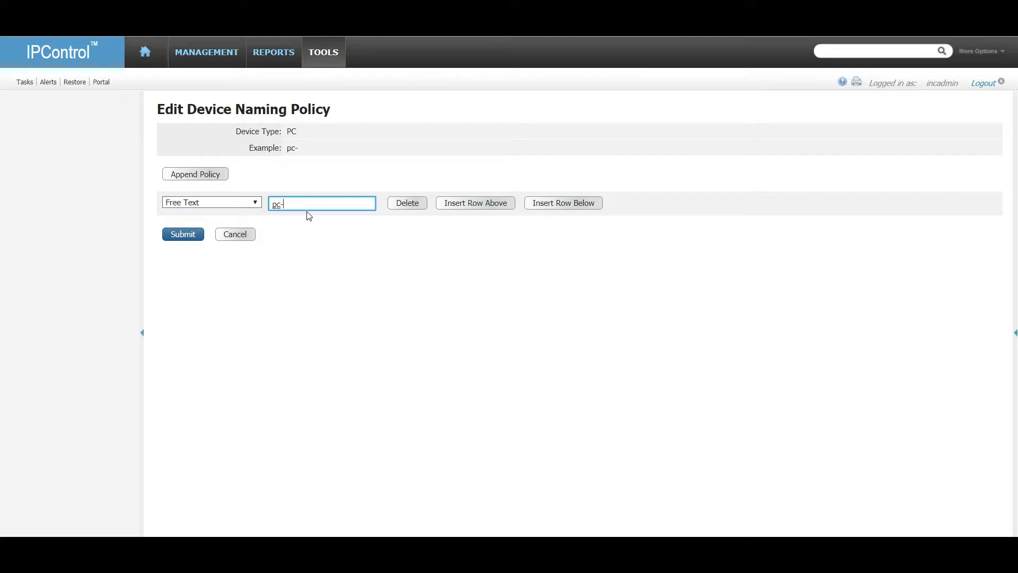
left_click(590, 207)
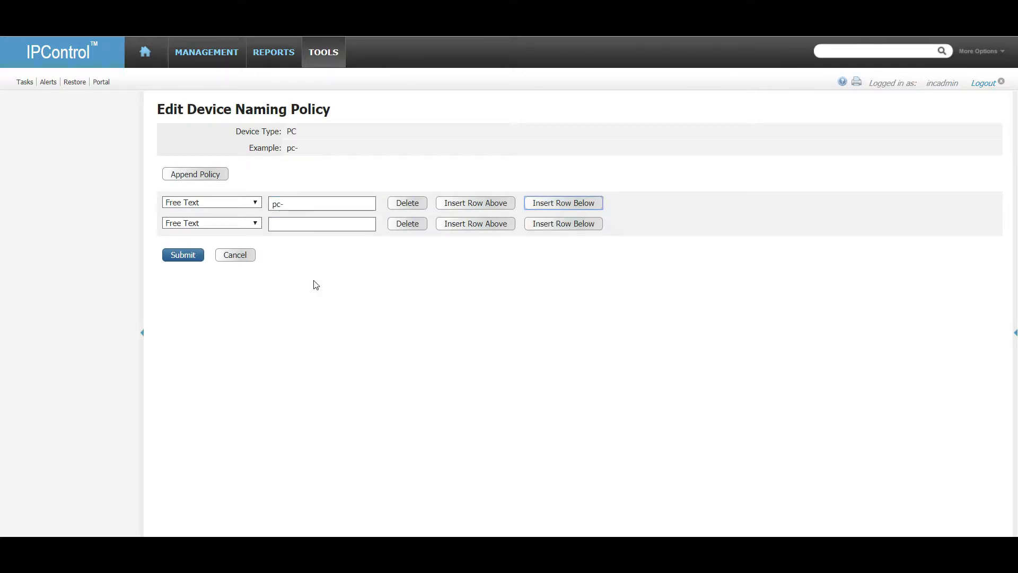
left_click(233, 223)
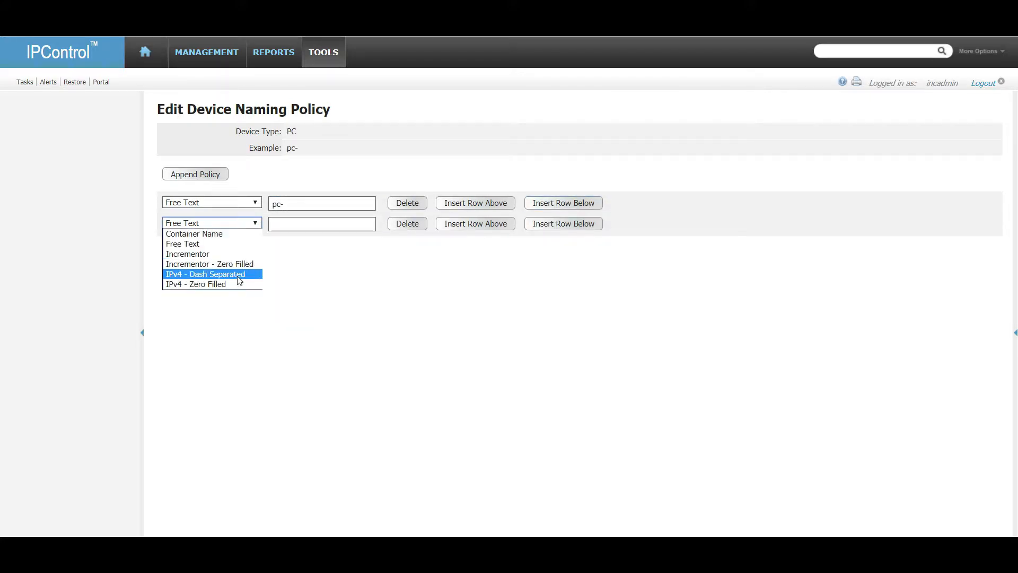
left_click(236, 274)
left_click(202, 254)
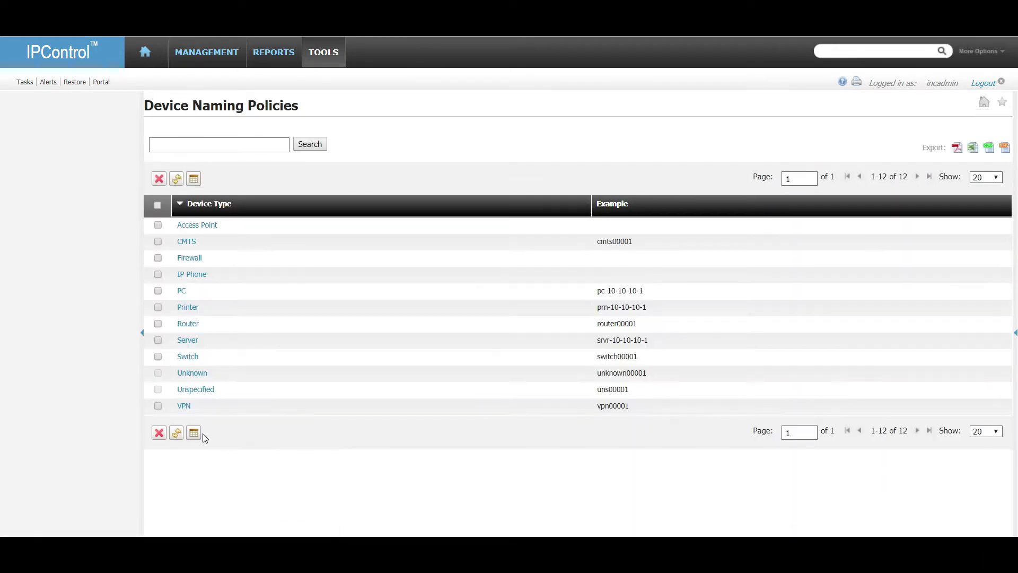
left_click(201, 324)
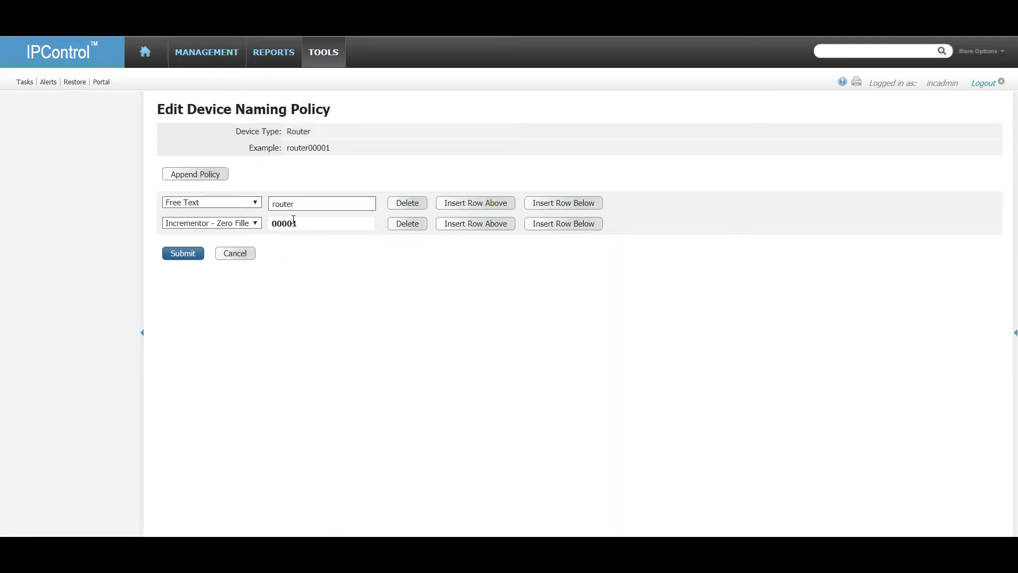
Replace the Router prefix 'router' with 'rtr' and swap the zero-filled incrementor for dash-separated IPv4.
left_click_drag(304, 205, 234, 209)
type("rtr")
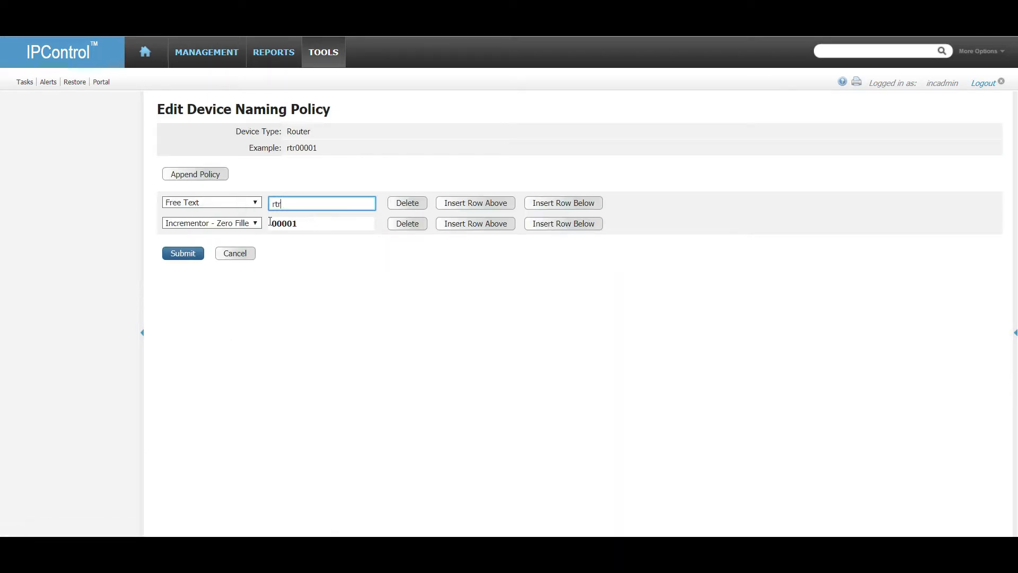
left_click(253, 225)
left_click(237, 274)
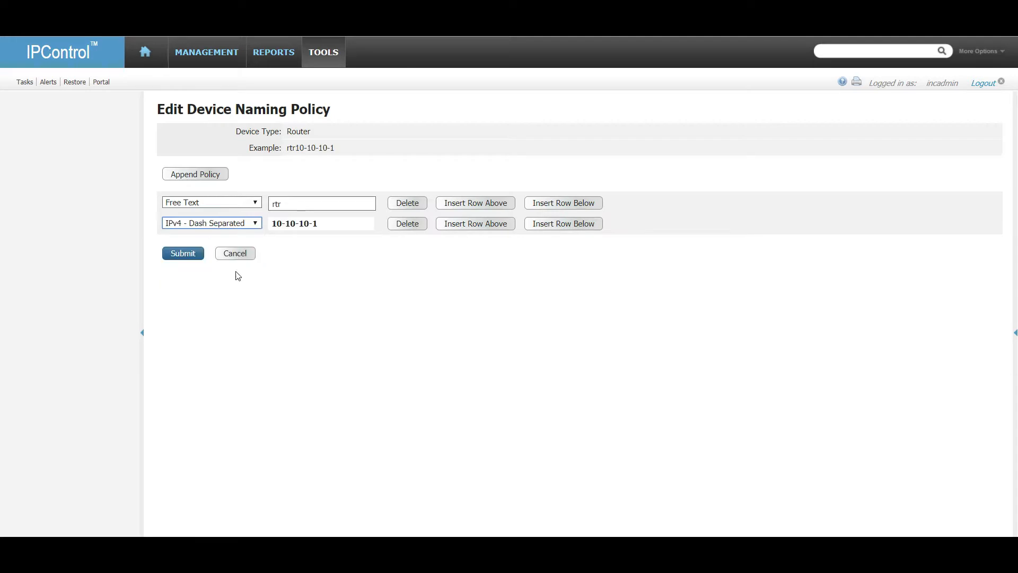
left_click(183, 254)
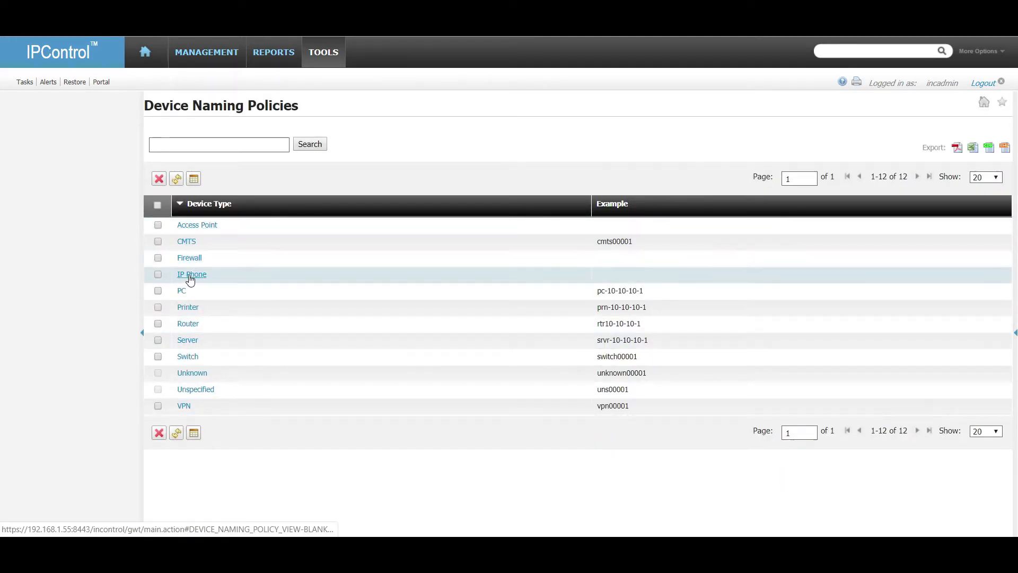
left_click(185, 280)
Build the IP Phone naming policy as prefix 'ip-phone-' plus the dash-separated IPv4 address.
left_click(204, 177)
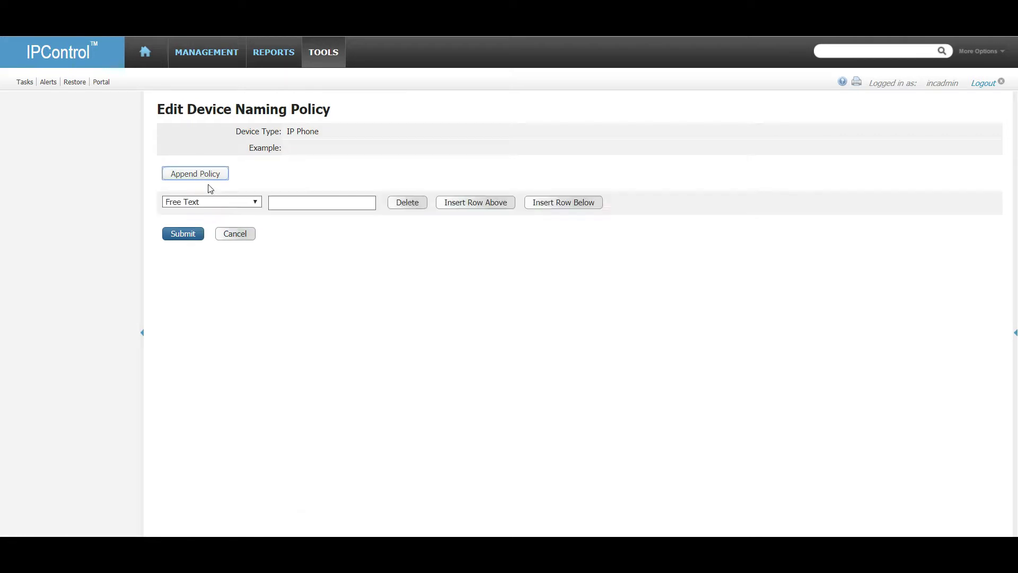
left_click(287, 202)
type("ip-")
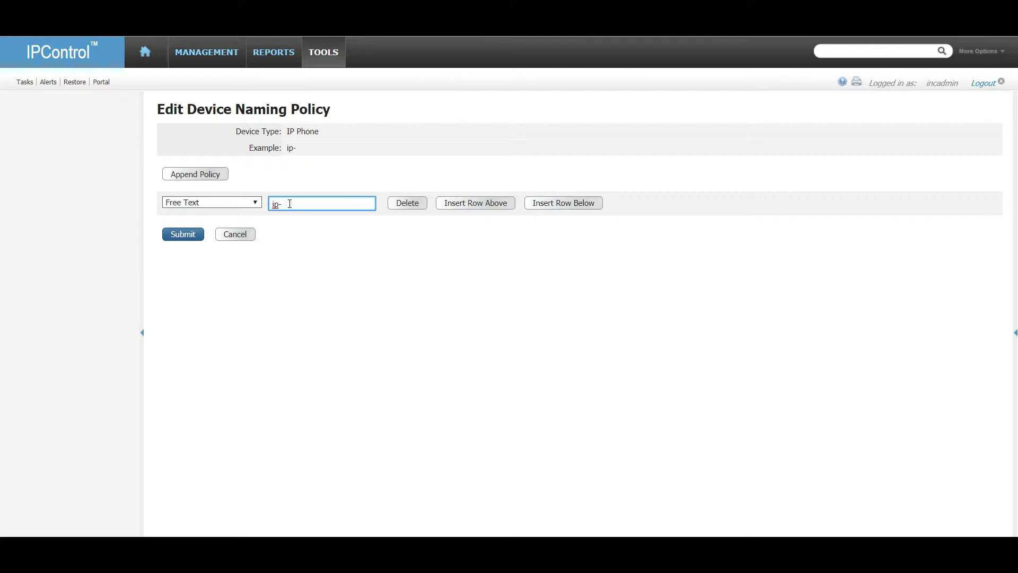
key("BackSpace")
type("phone-ip_")
key("BackSpace")
type("-")
left_click(557, 204)
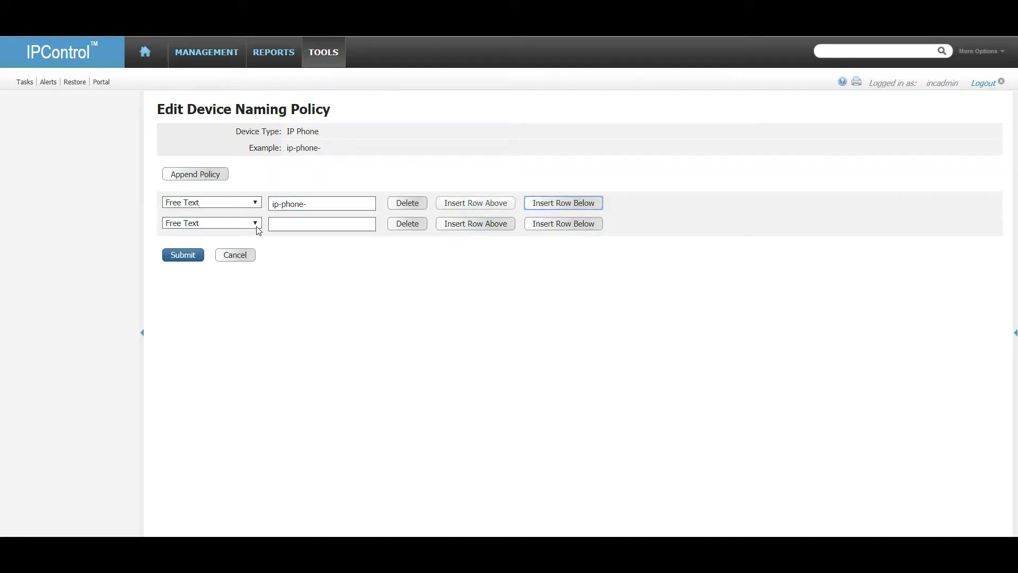
left_click(255, 223)
left_click(216, 273)
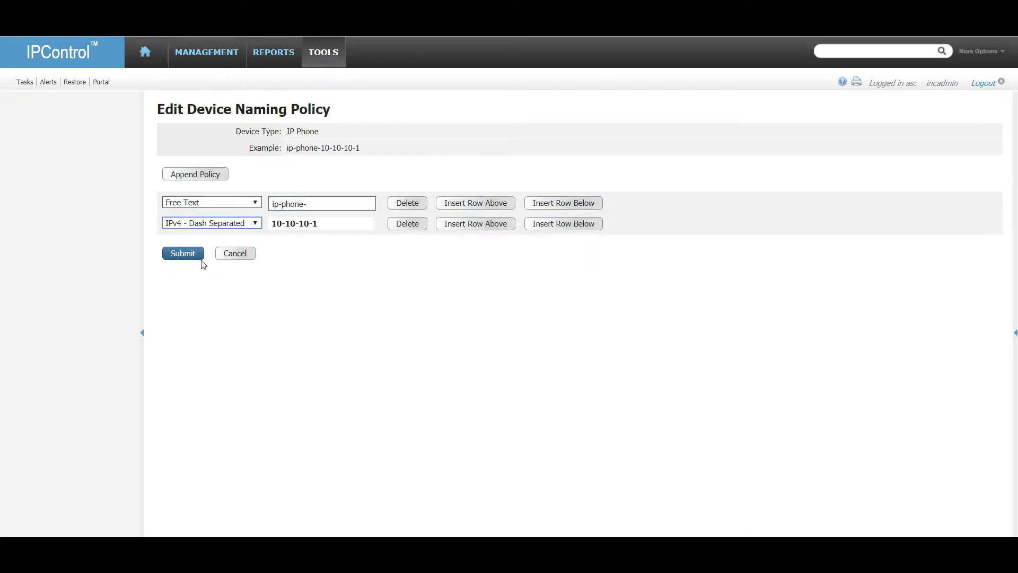
left_click(183, 254)
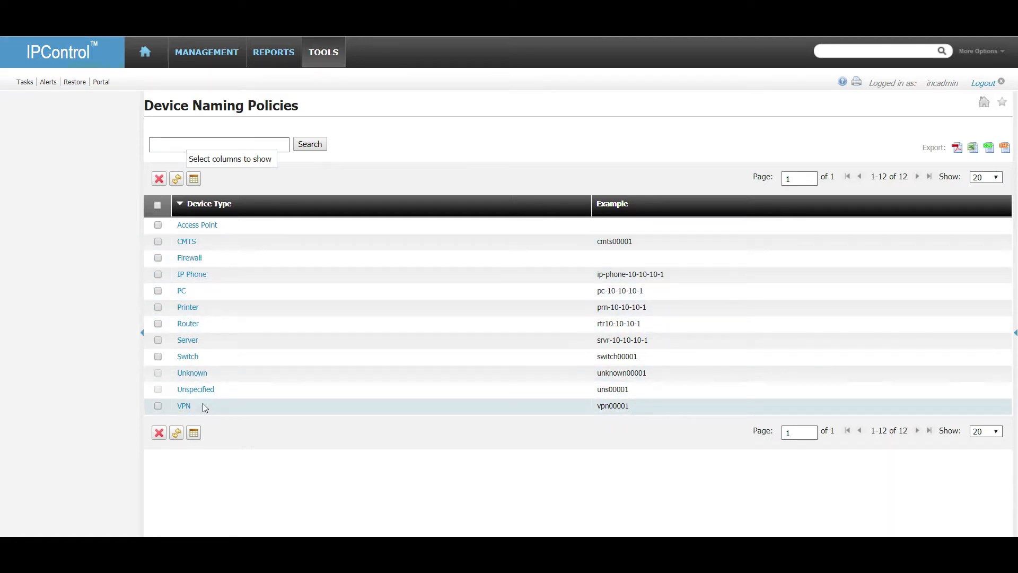
Start a new Static address in subnet 192.168.0.0/24 of container ATL-VO-1234.
mouse_move(191, 61)
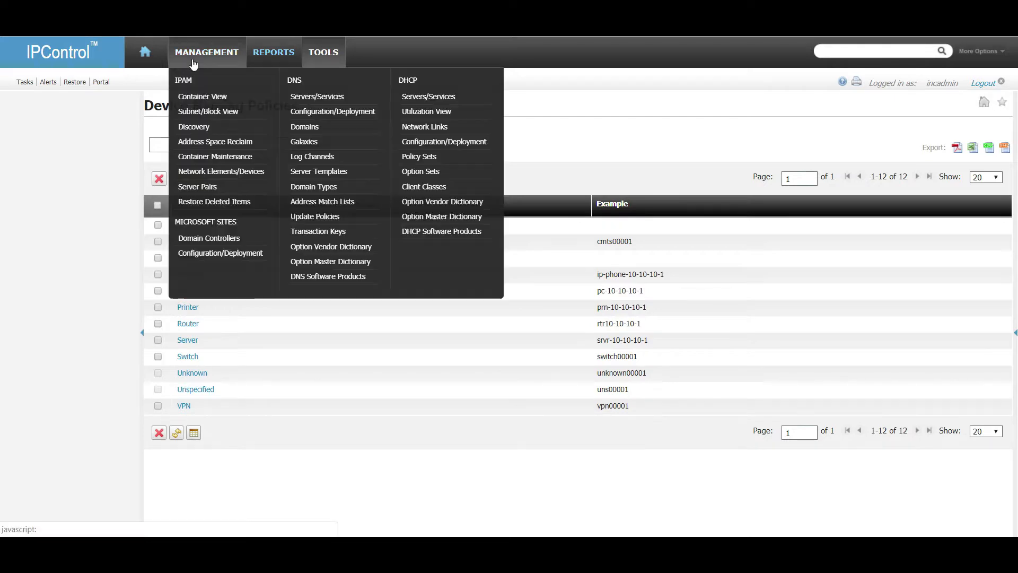
left_click(195, 95)
left_click(83, 182)
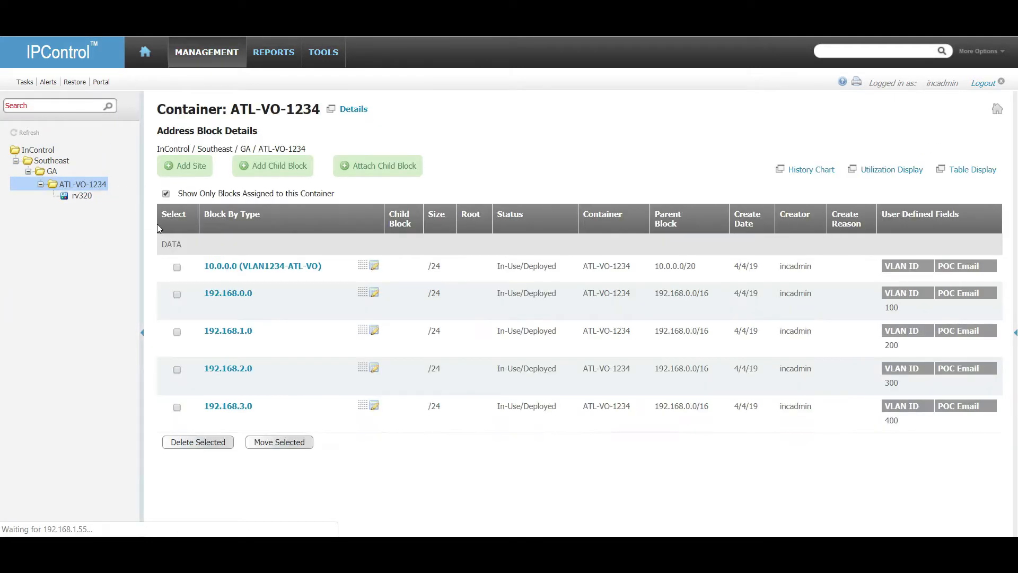
left_click(248, 293)
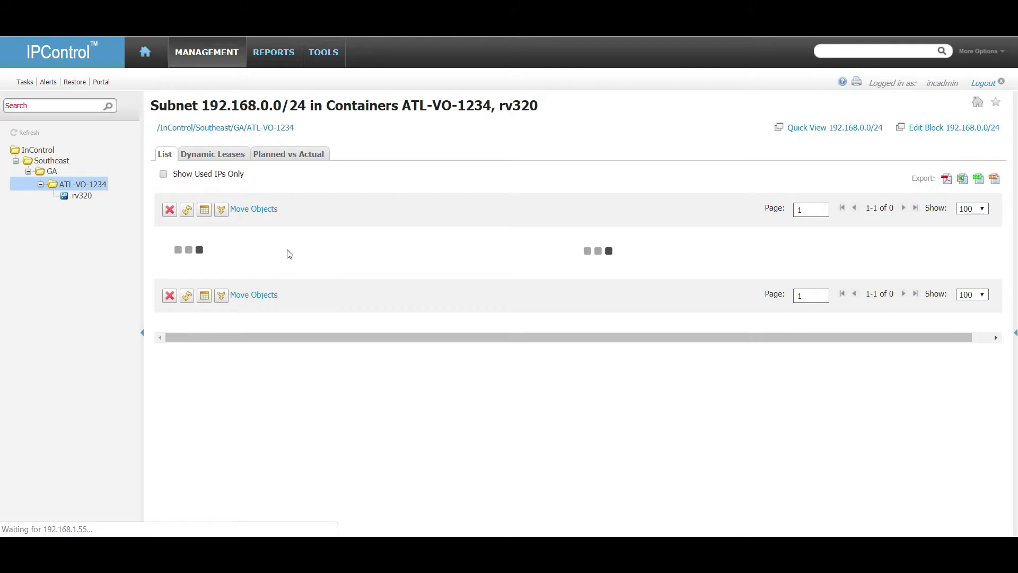
left_click(212, 177)
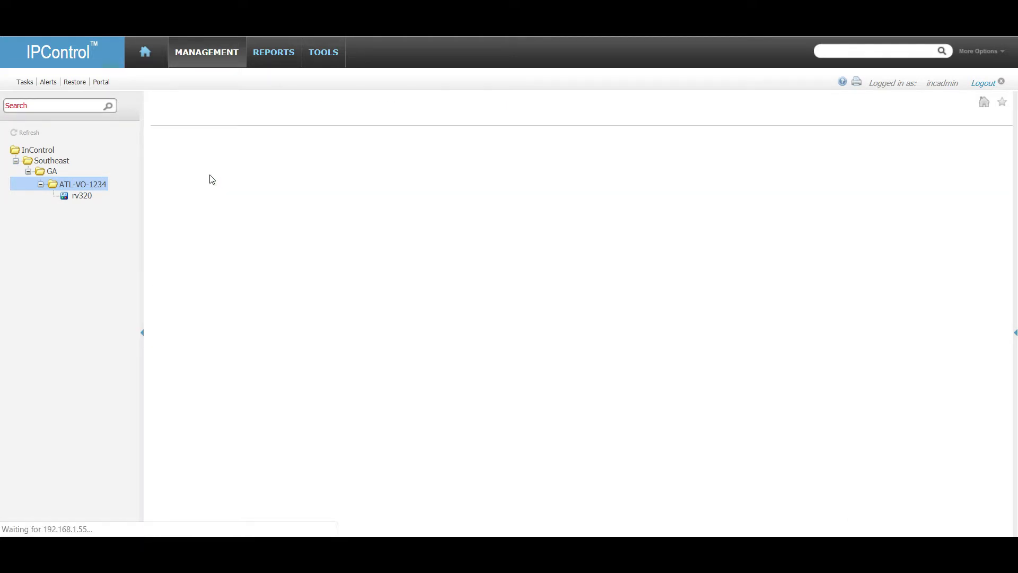
left_click(416, 236)
left_click(372, 258)
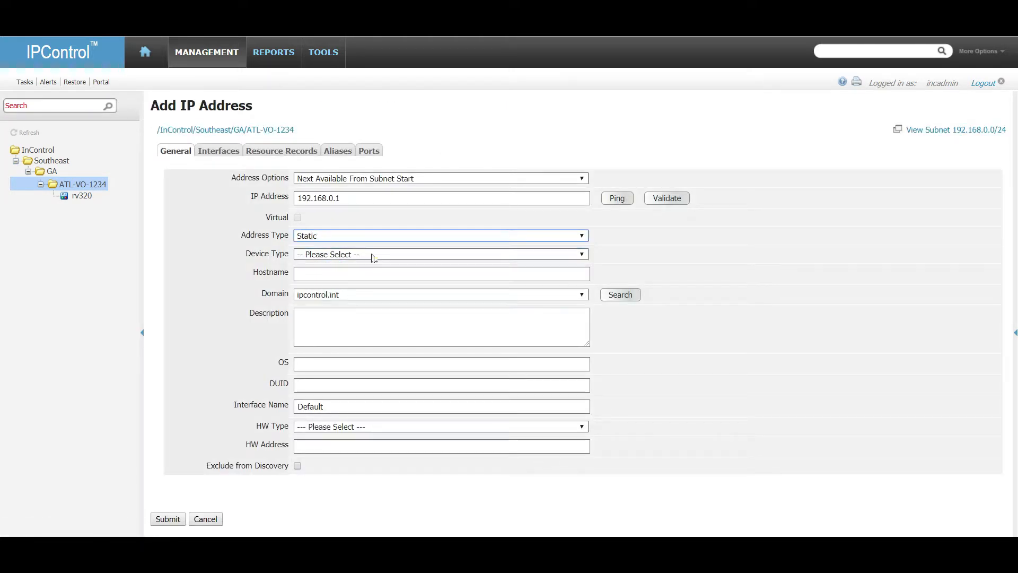
Make 192.168.0.1 a Server device, confirming hostname srvr-192-168-0-1 and domain ipcontrol.int.
left_click(373, 258)
left_click(371, 346)
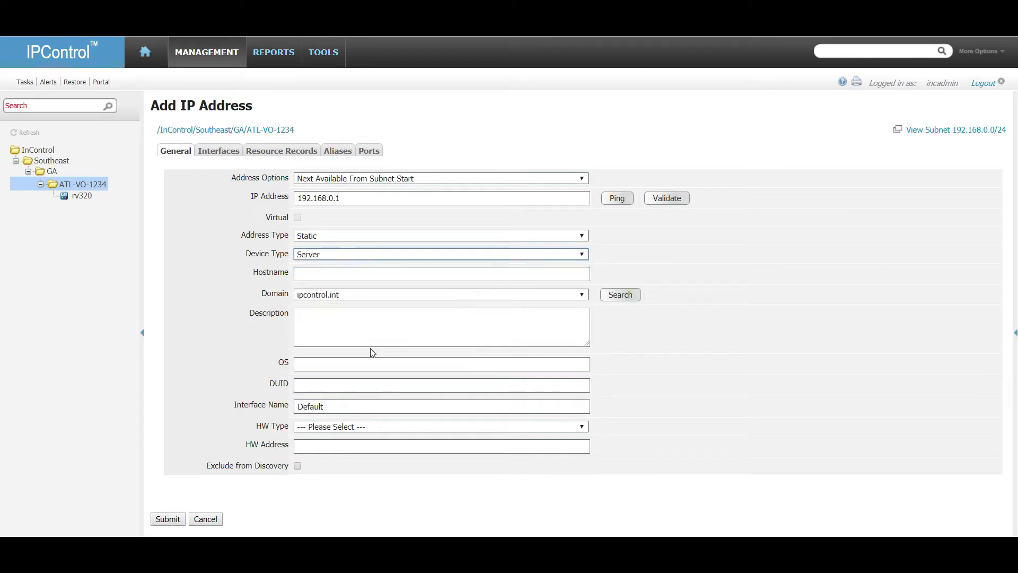
left_click(379, 273)
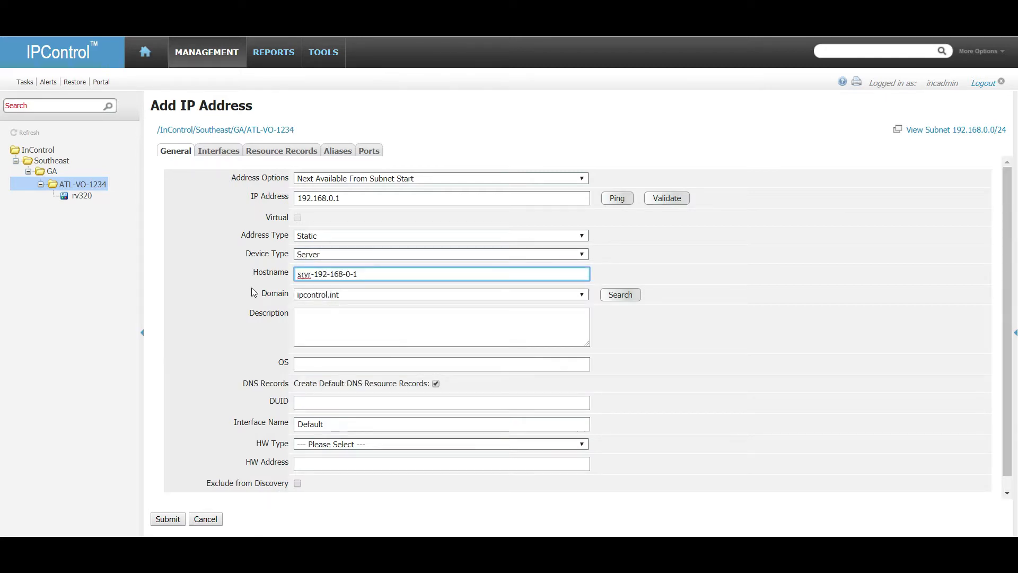
left_click(380, 293)
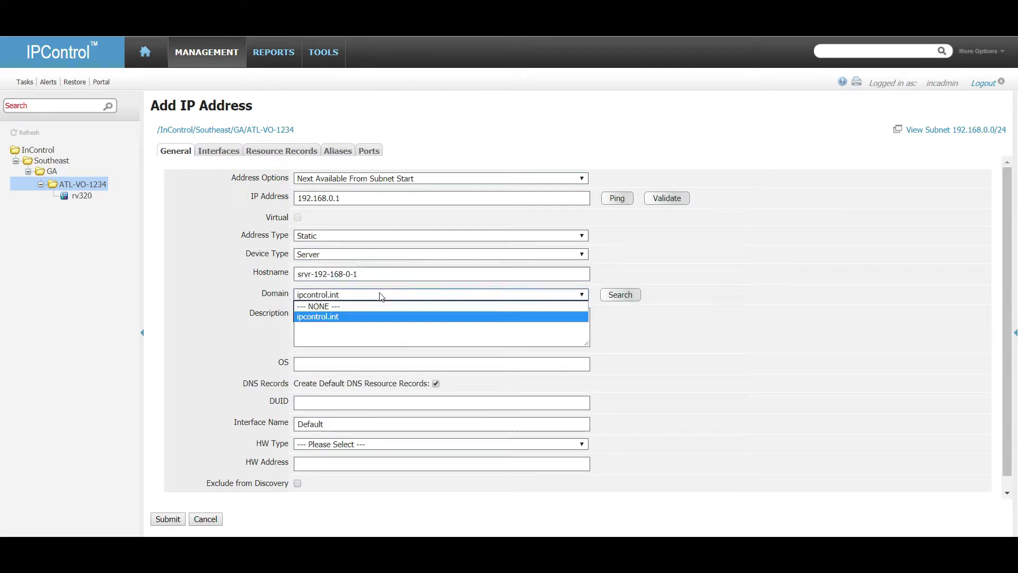
left_click(254, 313)
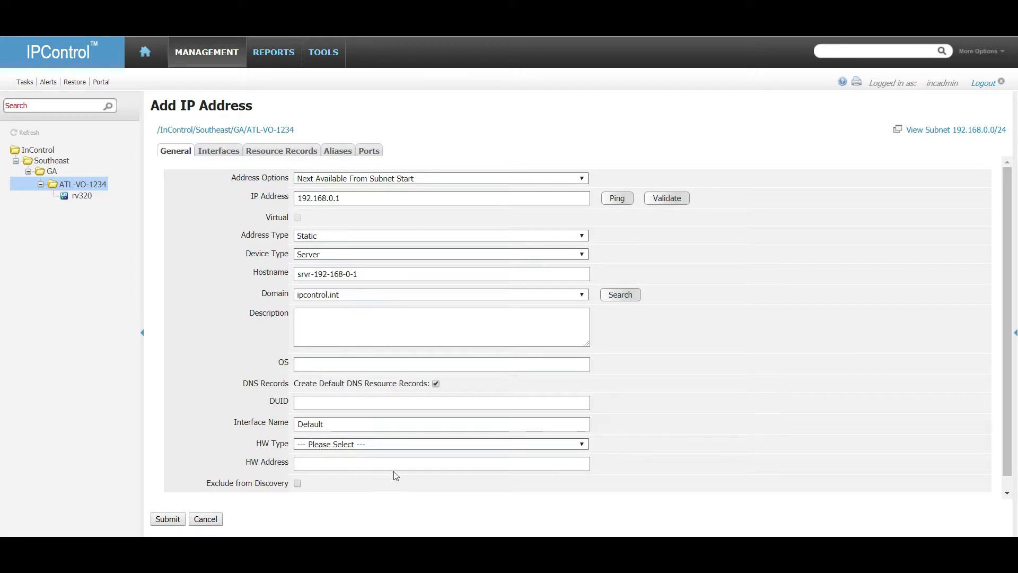
scroll(548, 438, "down", 1)
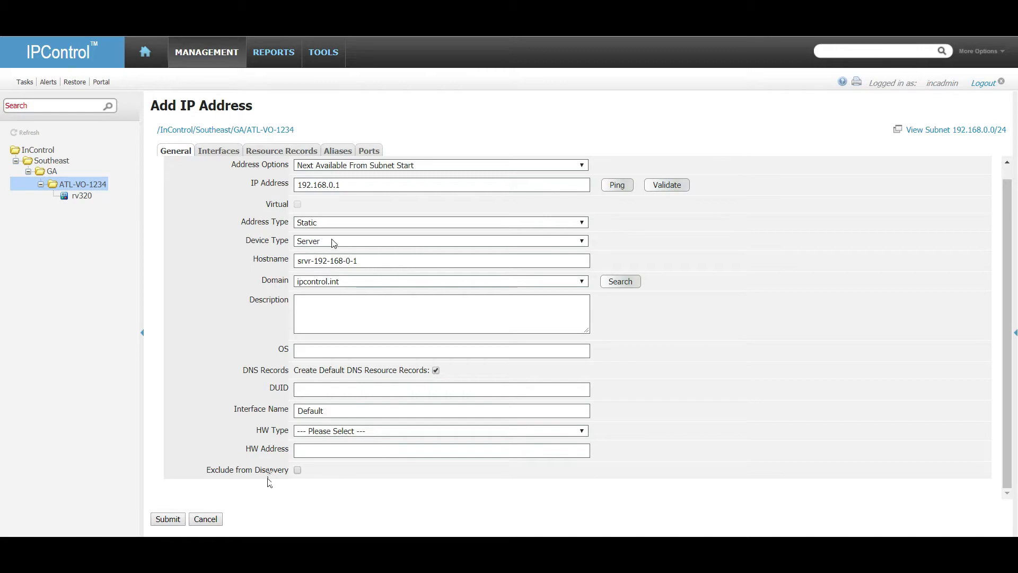
Cancel the new-address form and open the SERVER_UDF information template for editing.
left_click(205, 519)
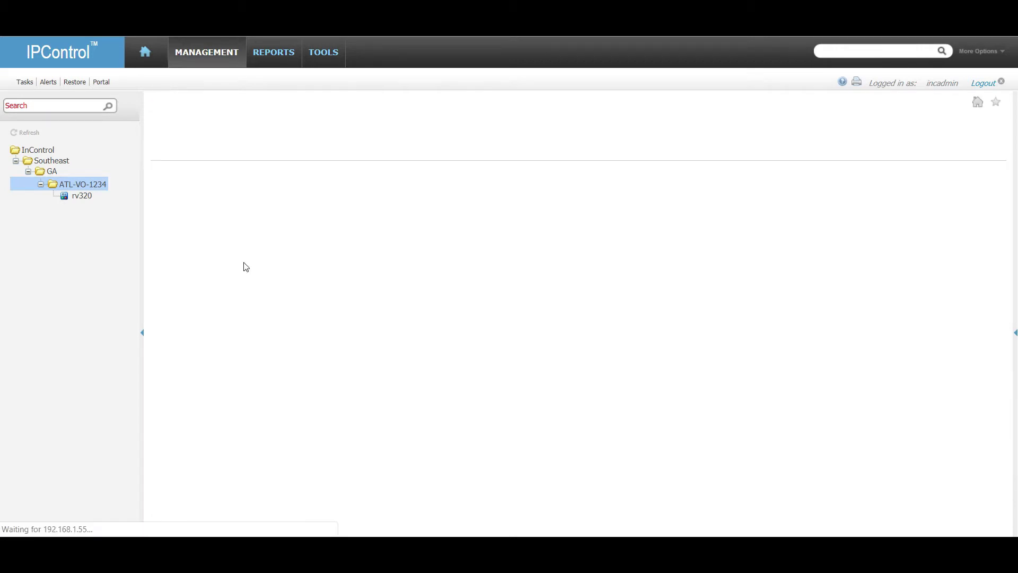
left_click(324, 52)
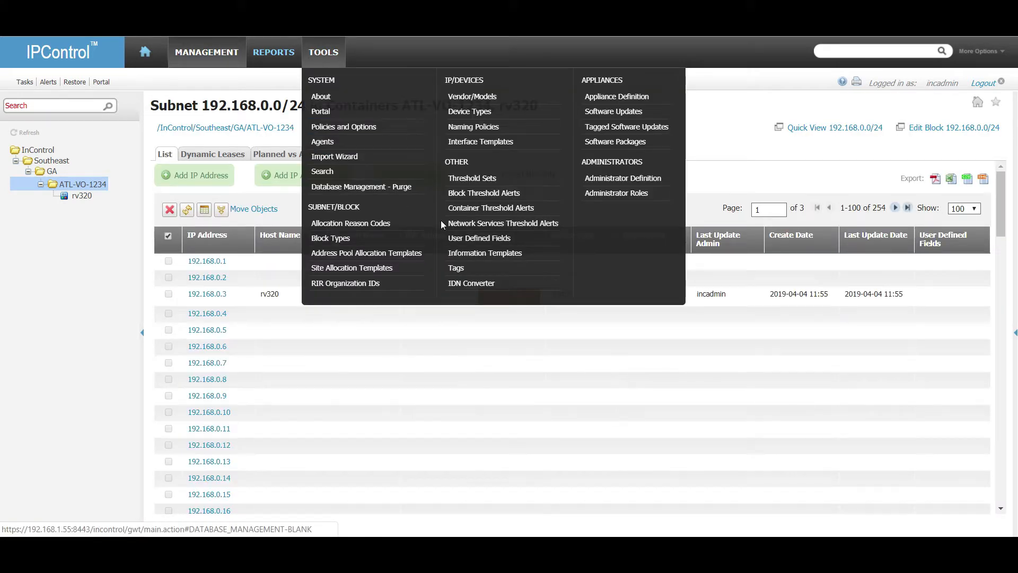
left_click(477, 253)
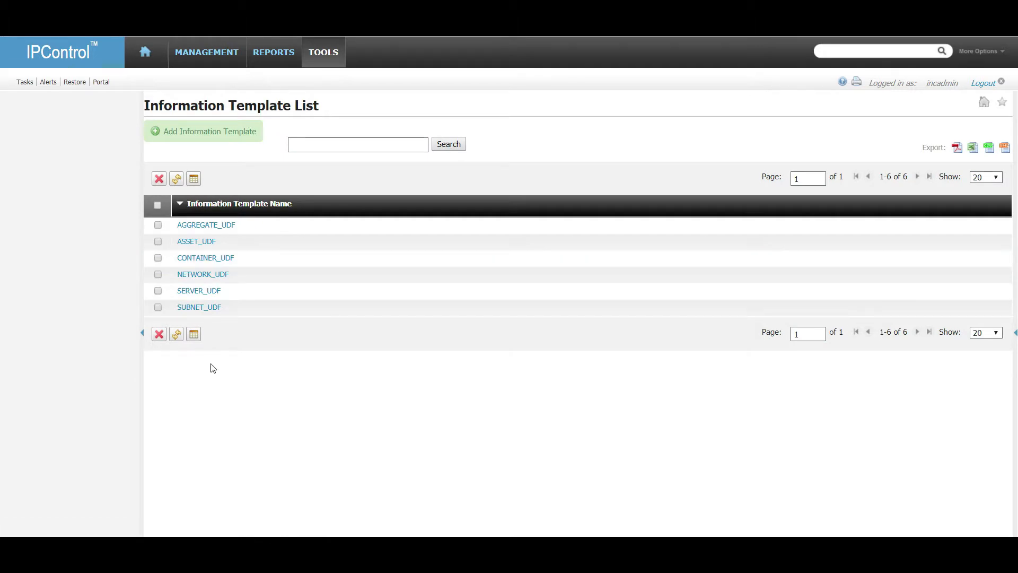
left_click(212, 292)
Append POC Email and POC Name fields, enable List Display for both, and save.
left_click(230, 135)
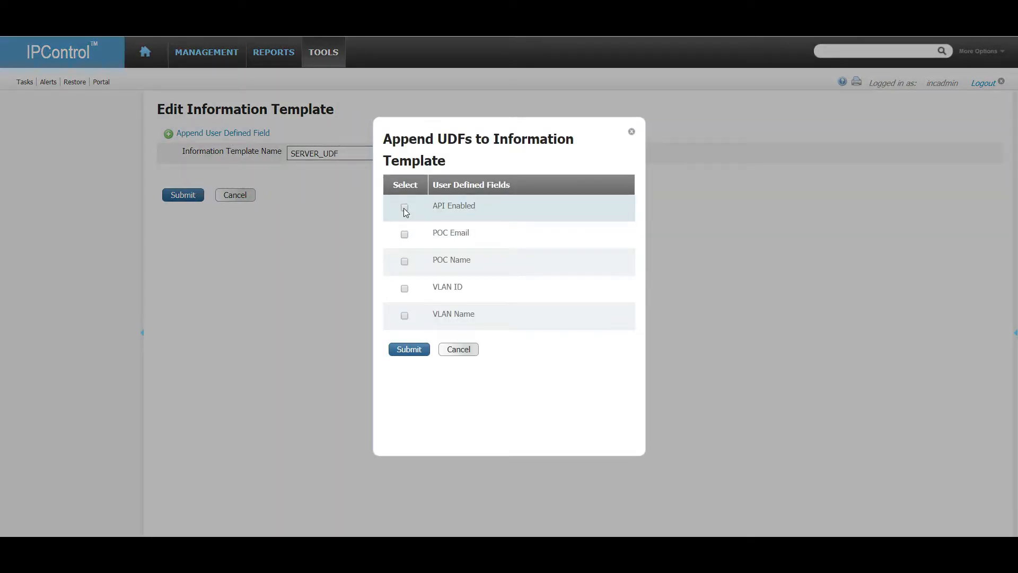
left_click(404, 234)
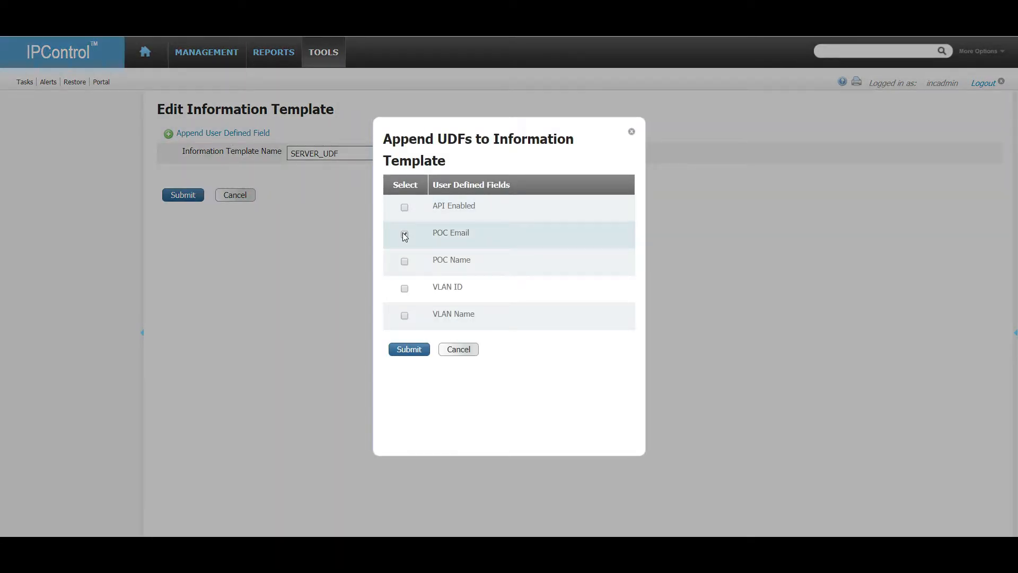
left_click(404, 261)
left_click(409, 349)
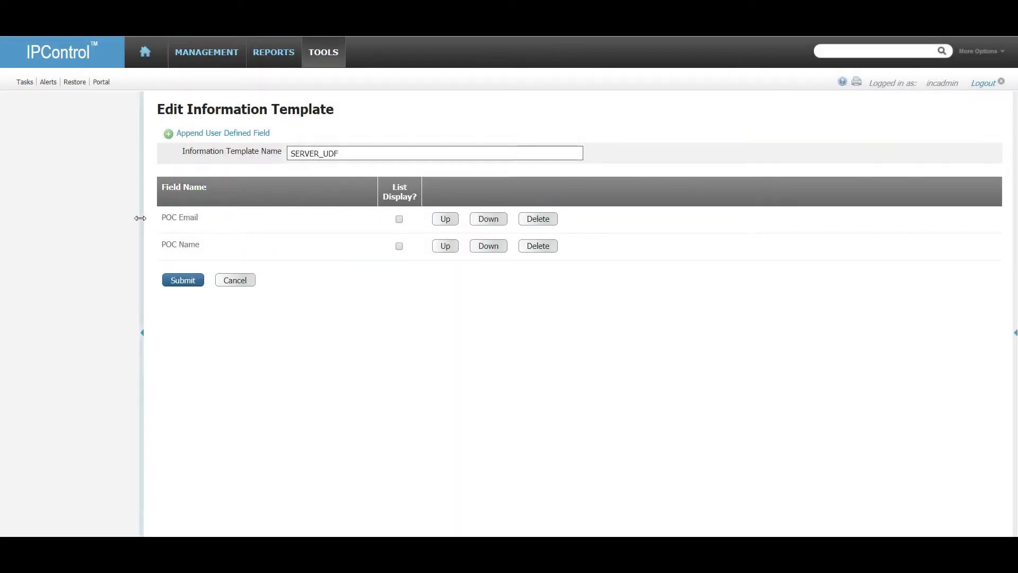
left_click(400, 218)
left_click(402, 246)
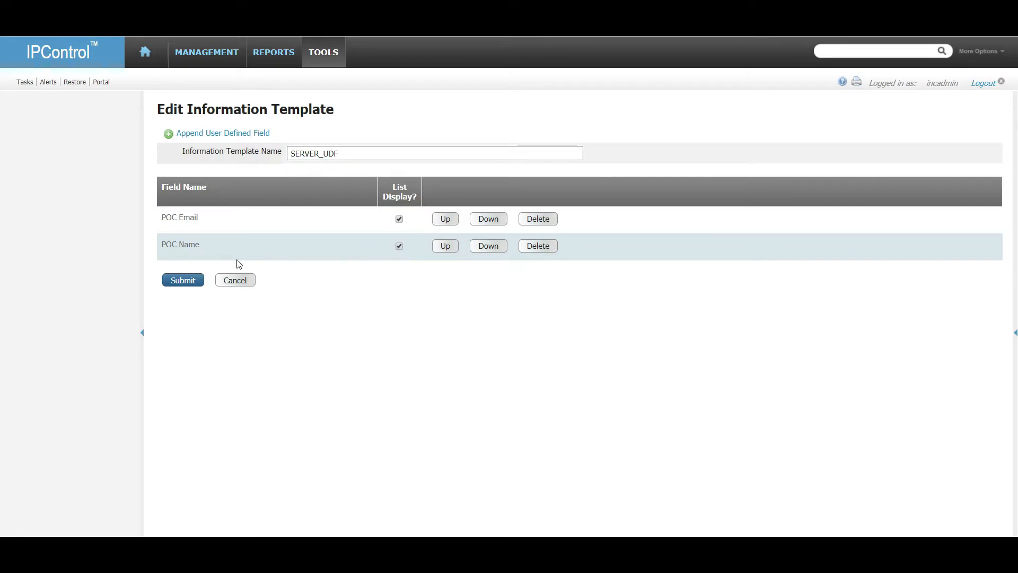
left_click(172, 284)
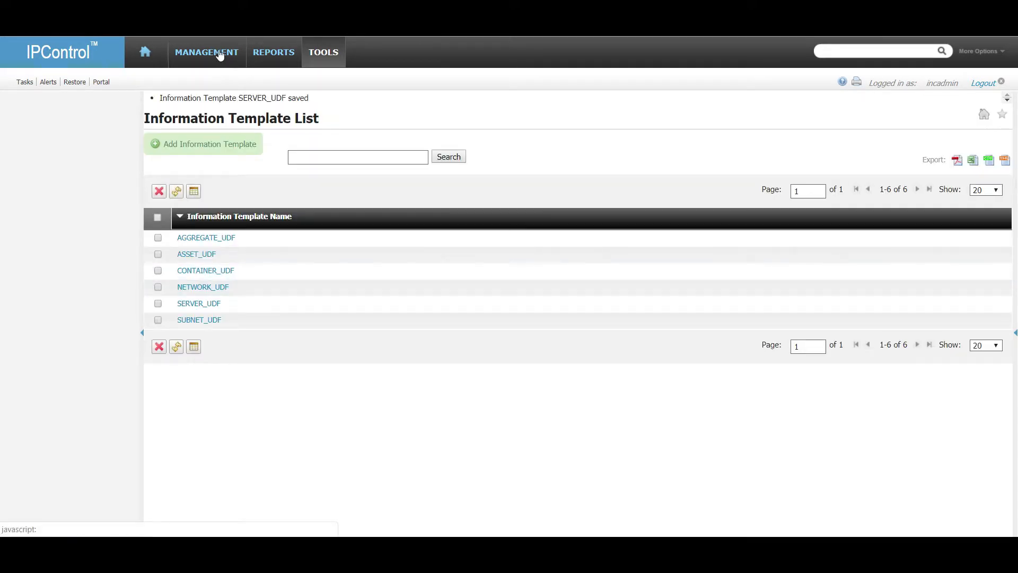
Go to subnet 192.168.0.0 in container ATL-VO-1234 in Container View.
mouse_move(220, 55)
left_click(207, 95)
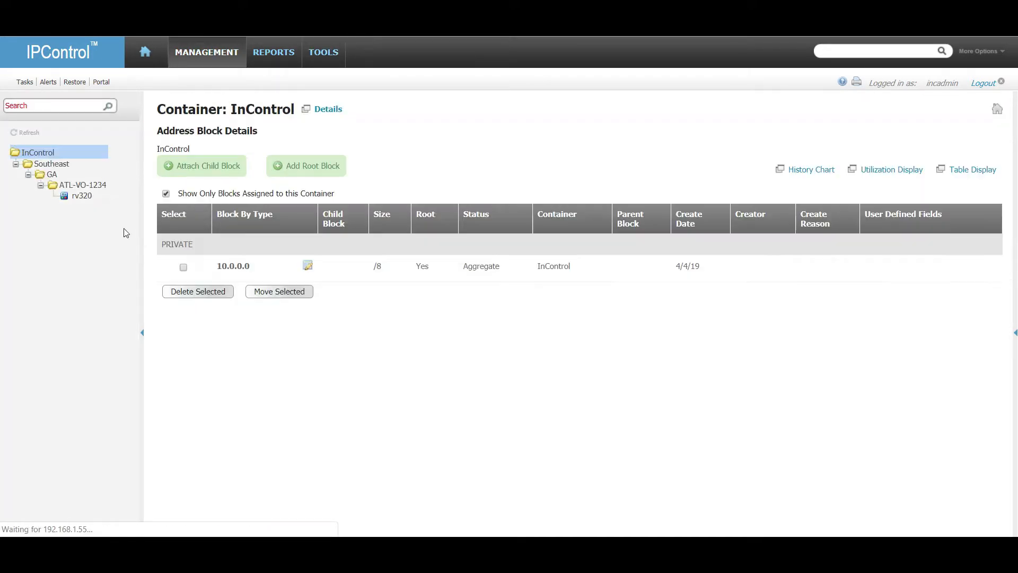
left_click(82, 184)
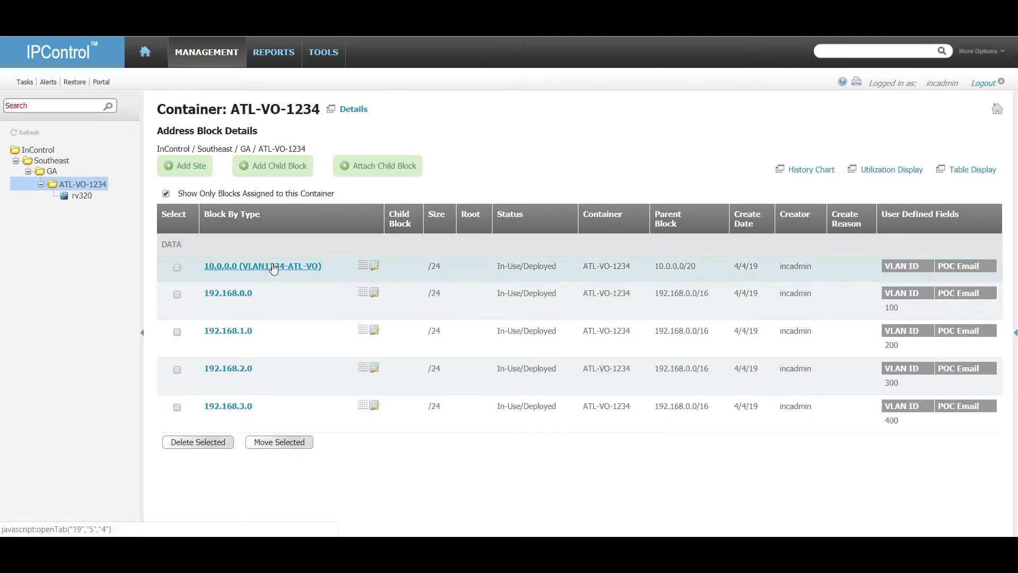
left_click(238, 295)
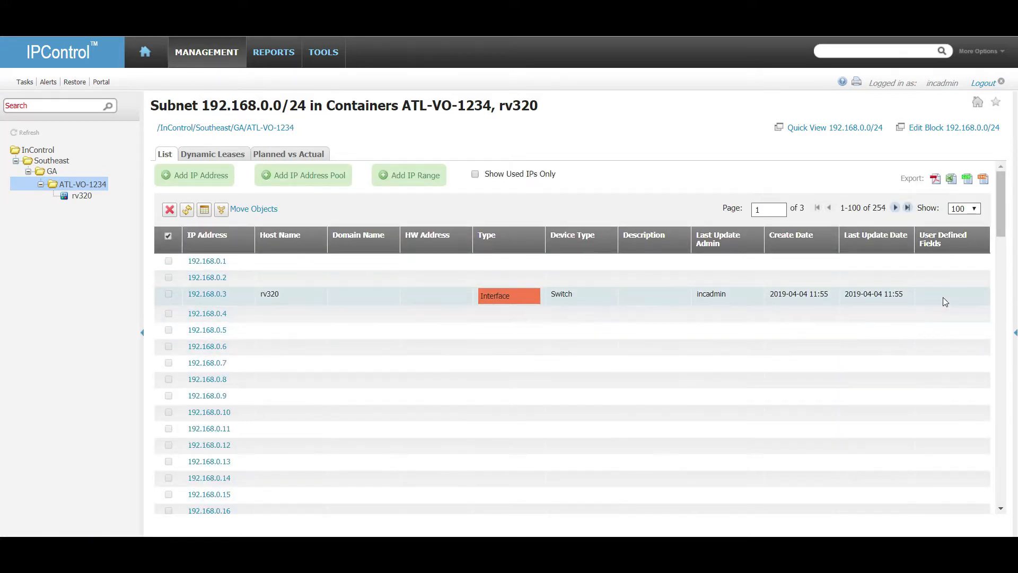
scroll(940, 289, "down", 5)
scroll(936, 291, "up", 5)
Trial-add 192.168.0.4 as a Server, check the POC Email and POC Name fields, then cancel.
left_click(208, 314)
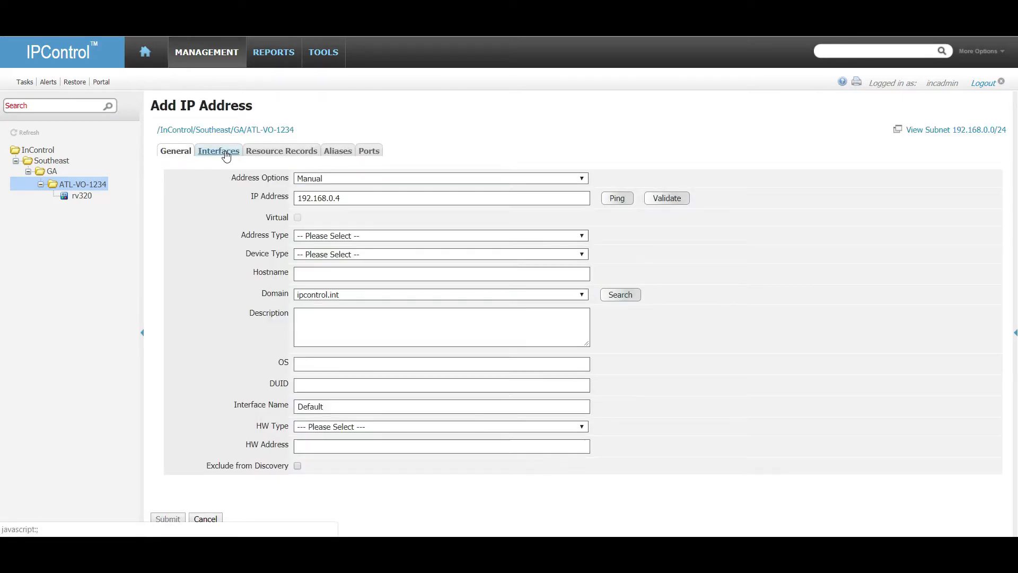
left_click(376, 255)
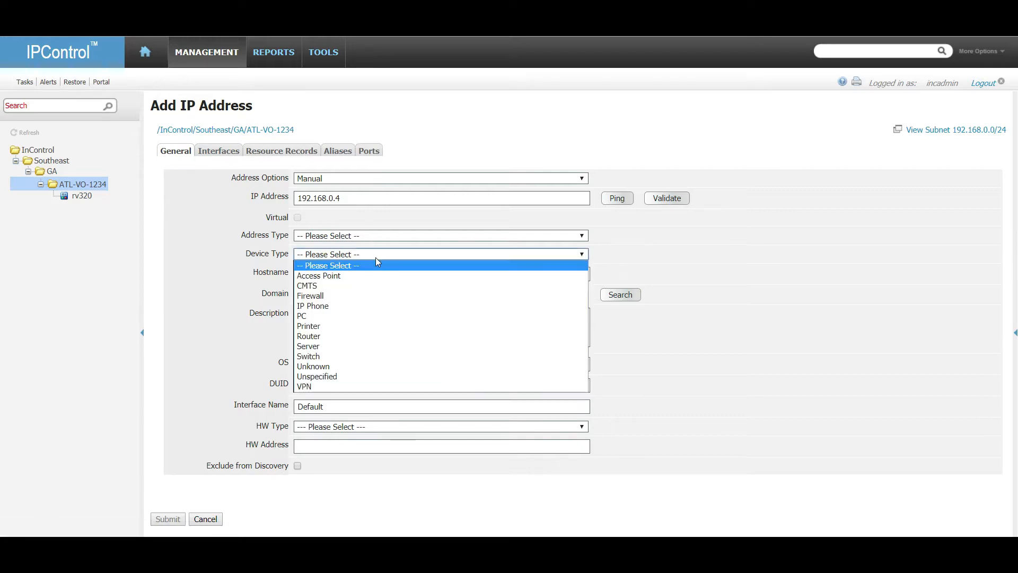
left_click(357, 346)
left_click(318, 446)
left_click(326, 466)
left_click(326, 448)
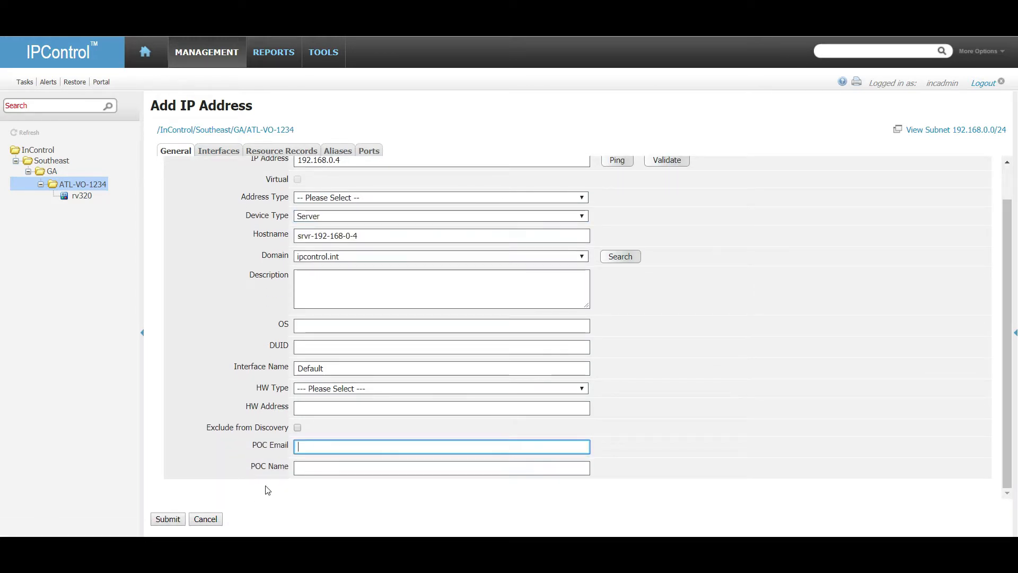
left_click(207, 519)
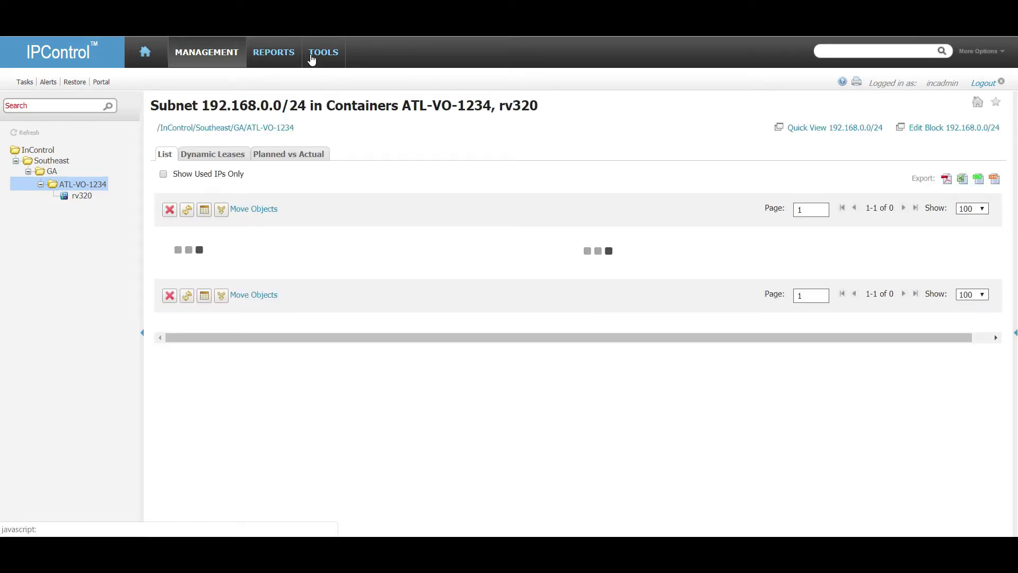
Go to Tools > Policies and Options to reach the System Policies/Options page.
left_click(311, 53)
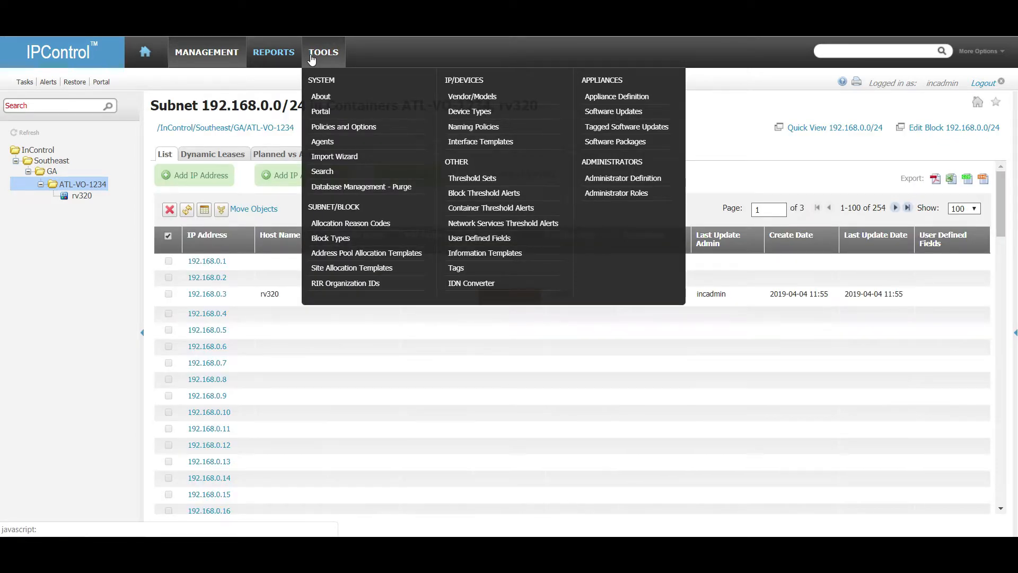
left_click(349, 127)
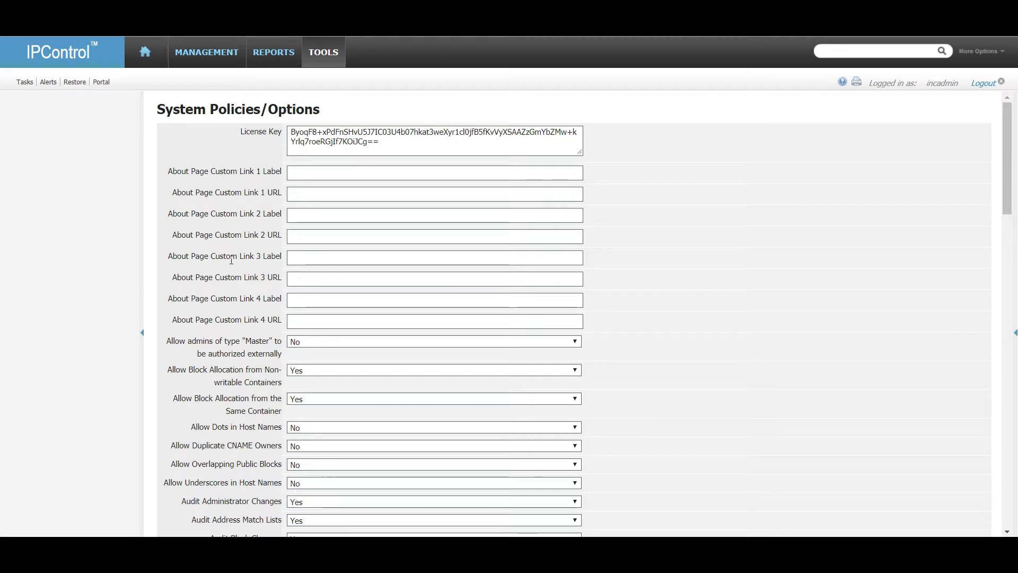
scroll(232, 264, "down", 2)
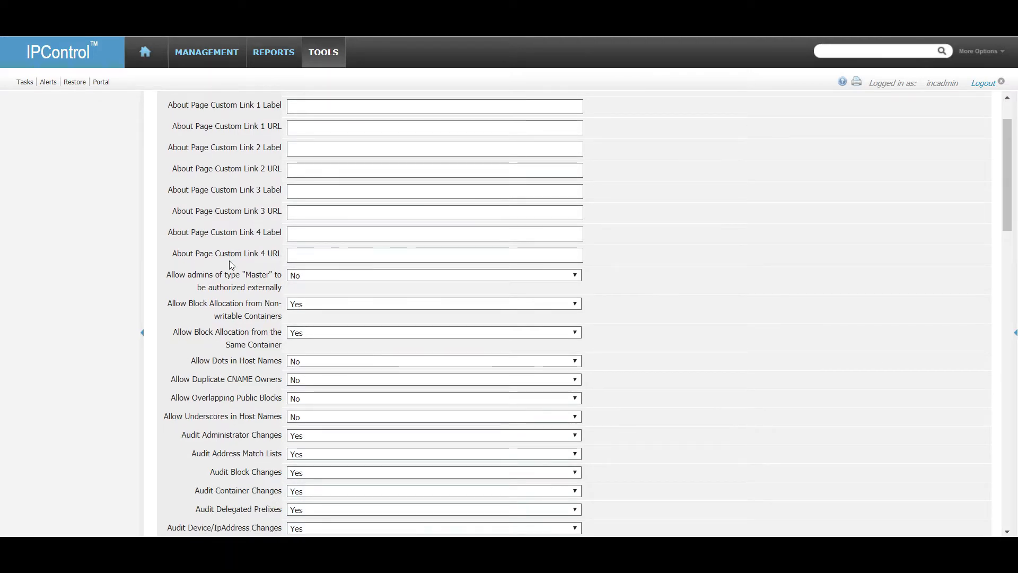
scroll(232, 265, "up", 2)
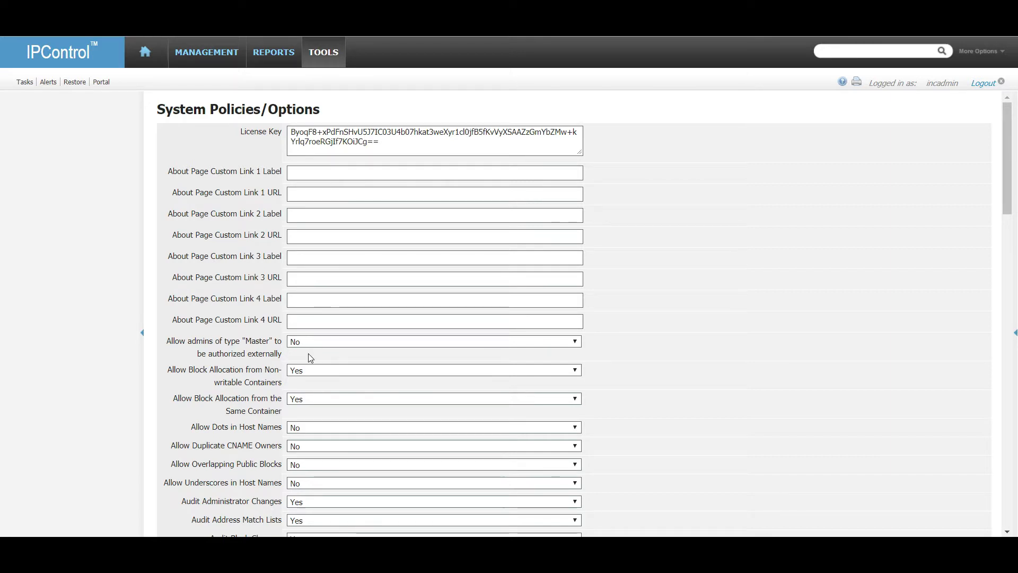
scroll(273, 351, "down", 1)
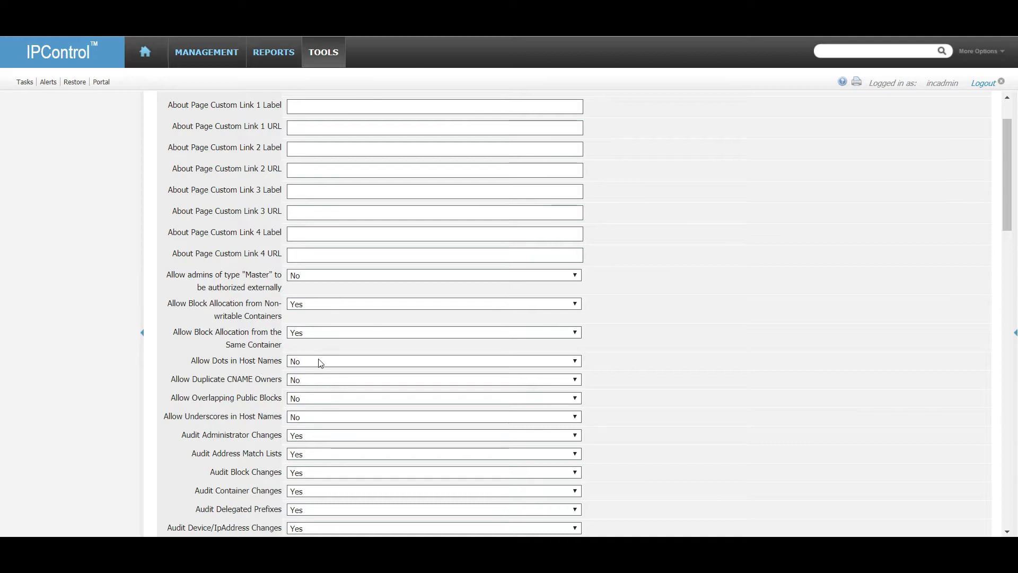
scroll(322, 363, "down", 3)
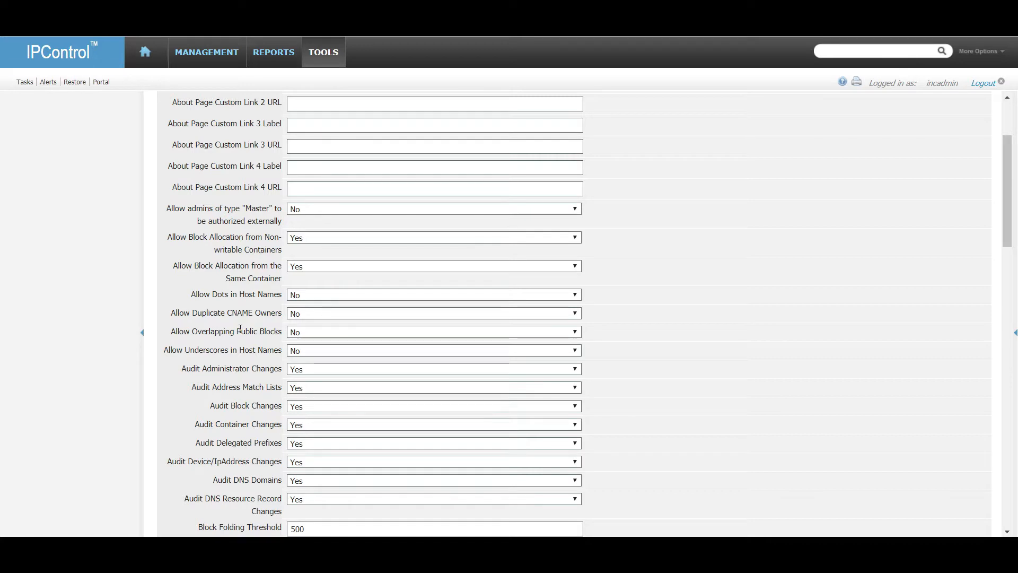
scroll(245, 338, "down", 1)
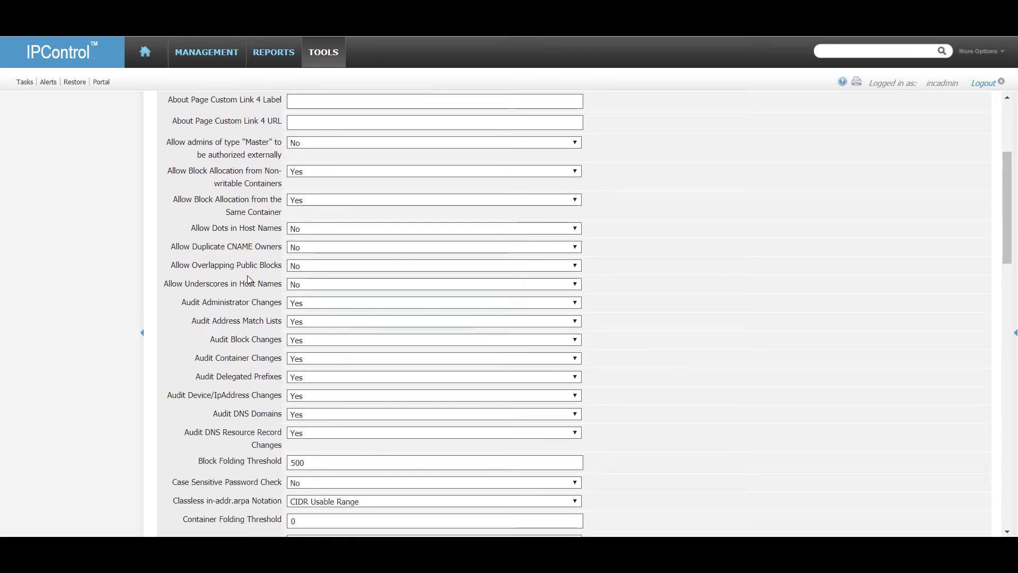
left_click_drag(241, 266, 264, 266)
left_click(267, 267)
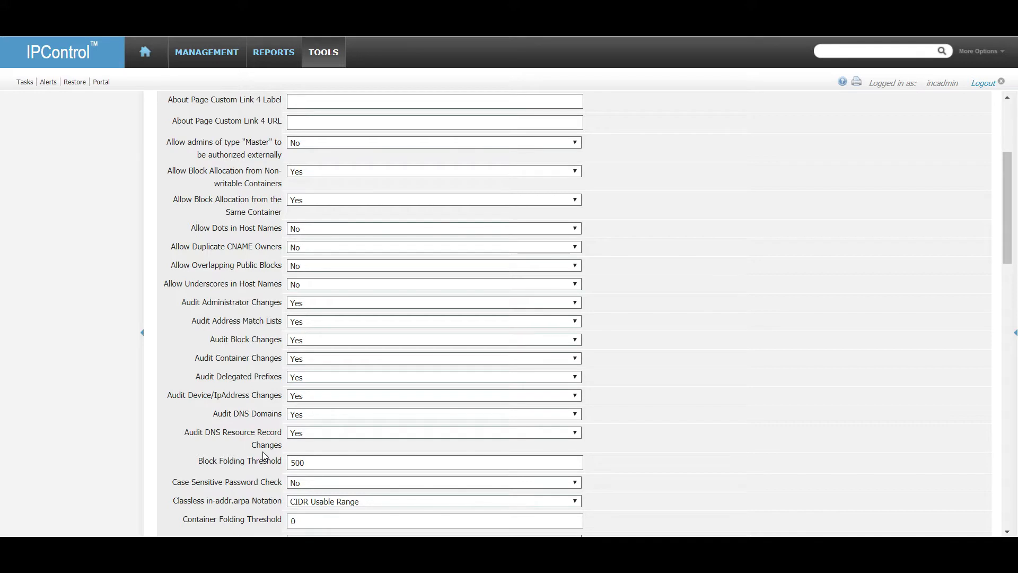
scroll(254, 344, "down", 1)
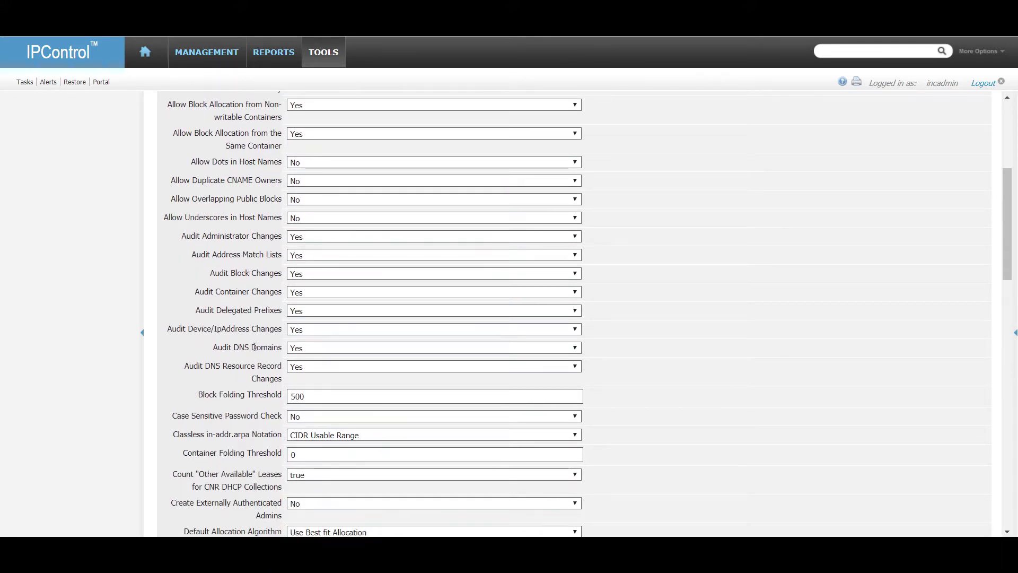
left_click(281, 58)
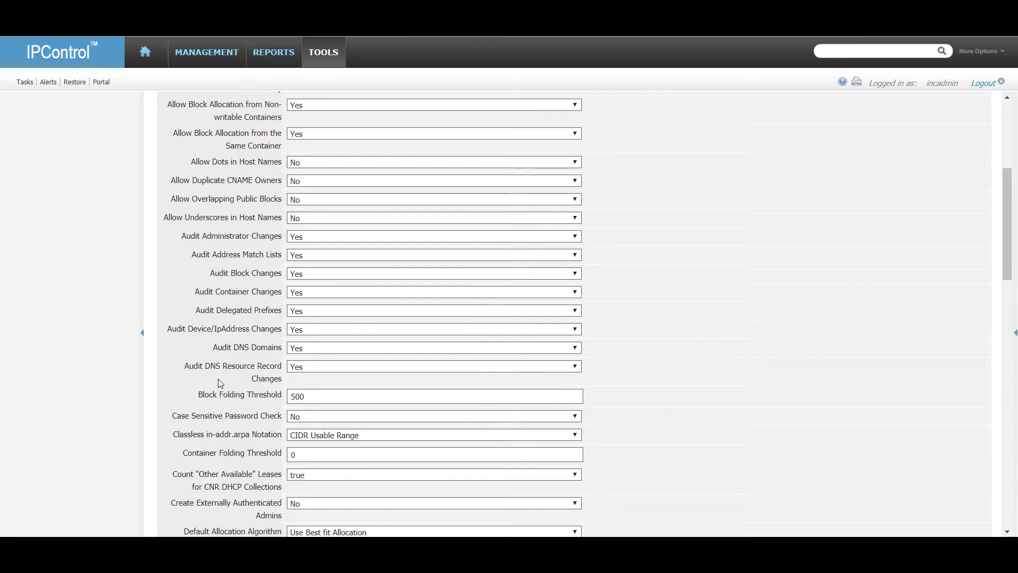
scroll(222, 377, "down", 1)
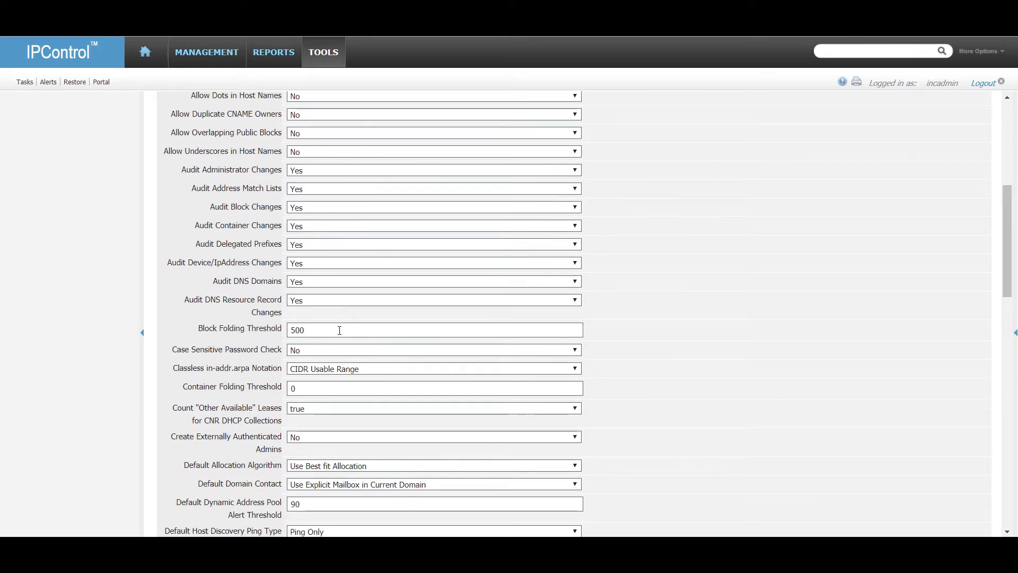
Change the Block Folding Threshold value from 500 to 5000.
left_click(323, 329)
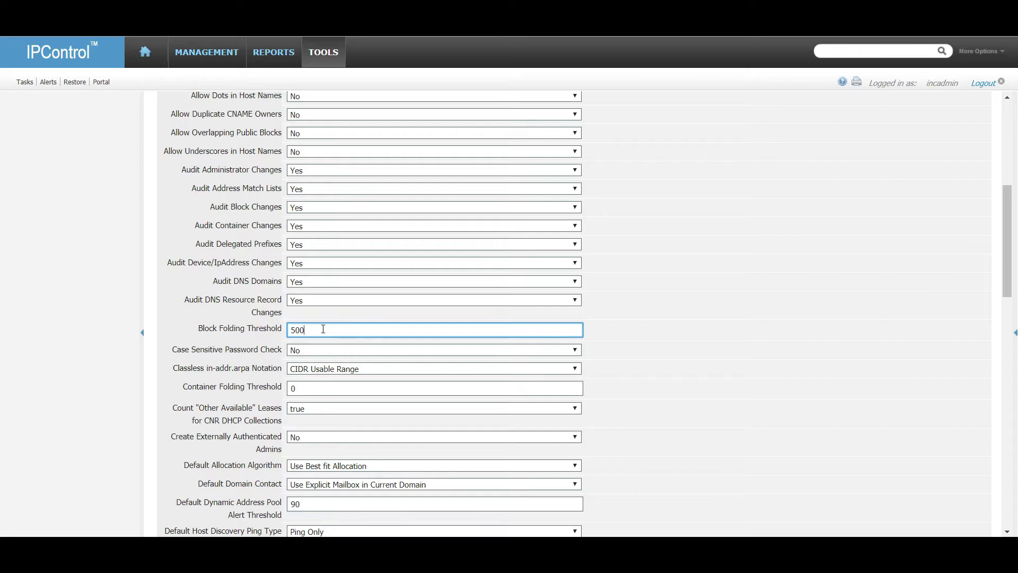
type("0")
key("Tab")
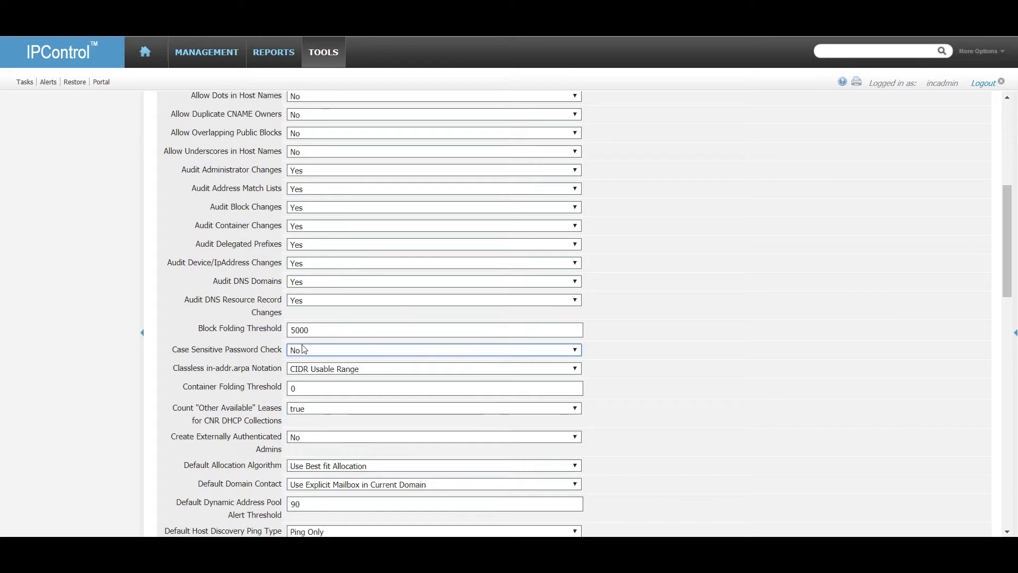
scroll(309, 260, "down", 1)
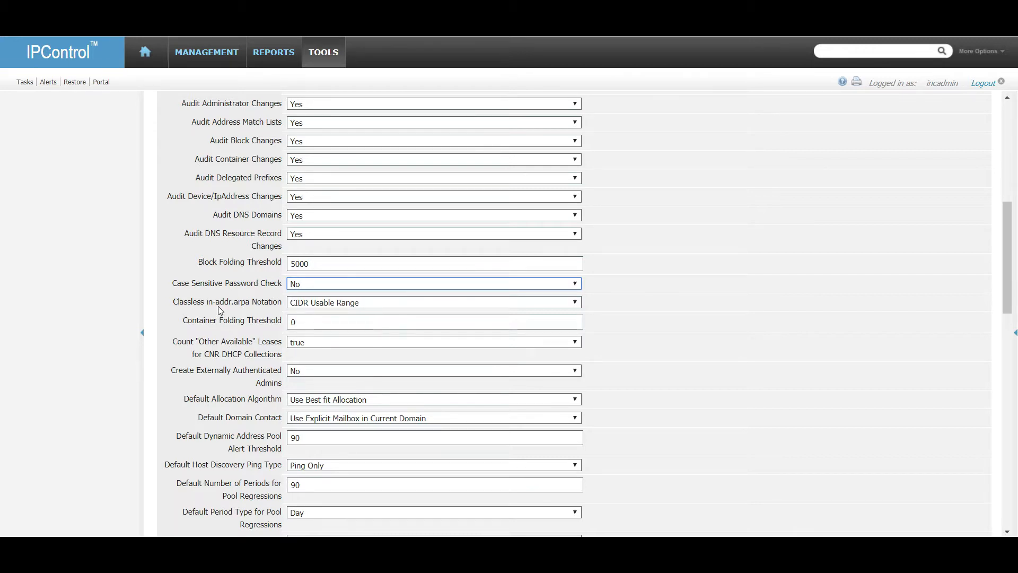
scroll(322, 255, "down", 1)
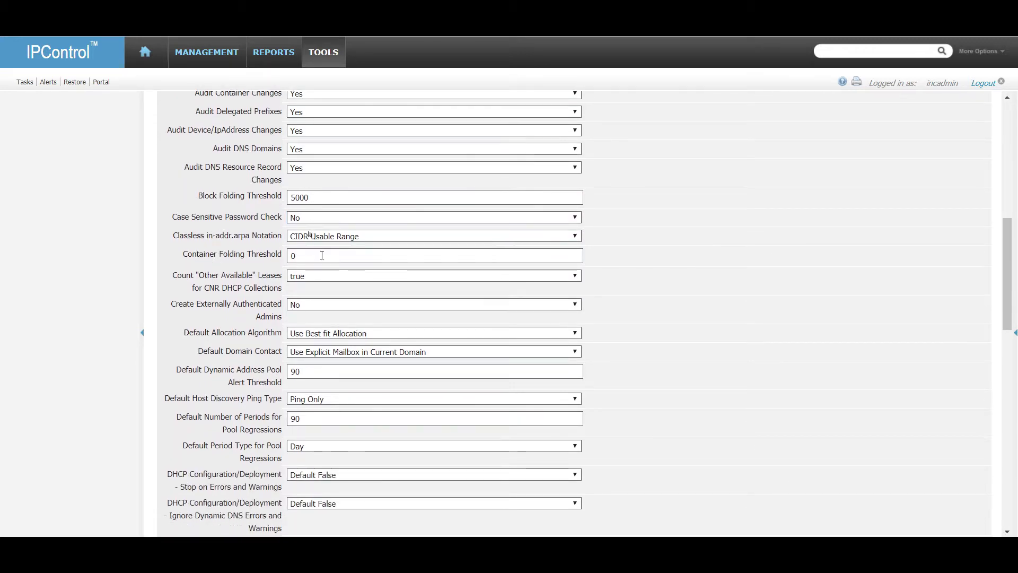
scroll(228, 354, "down", 1)
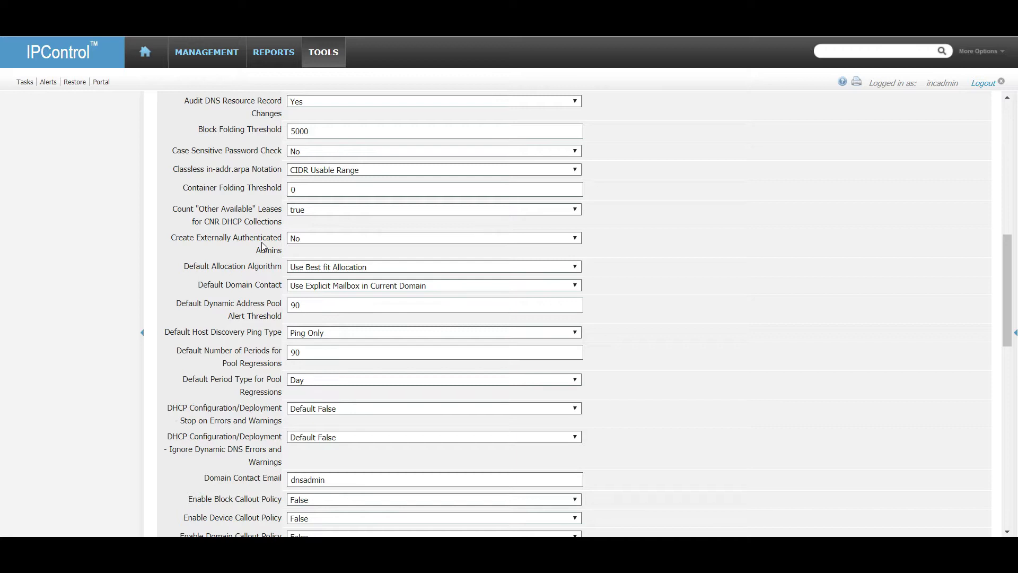
Choose Yes for the Create Externally Authenticated Admins policy.
left_click(313, 241)
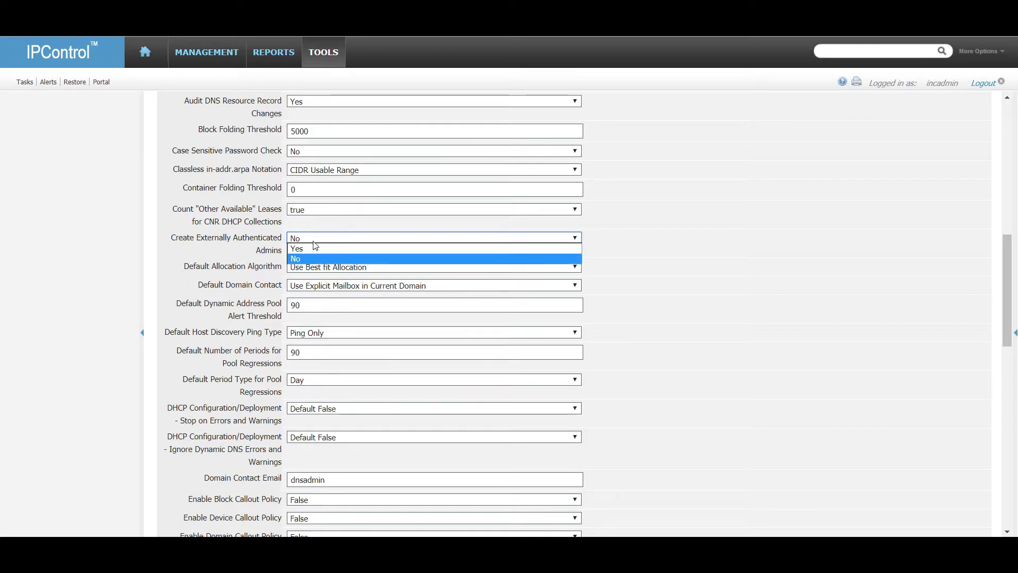
left_click(320, 249)
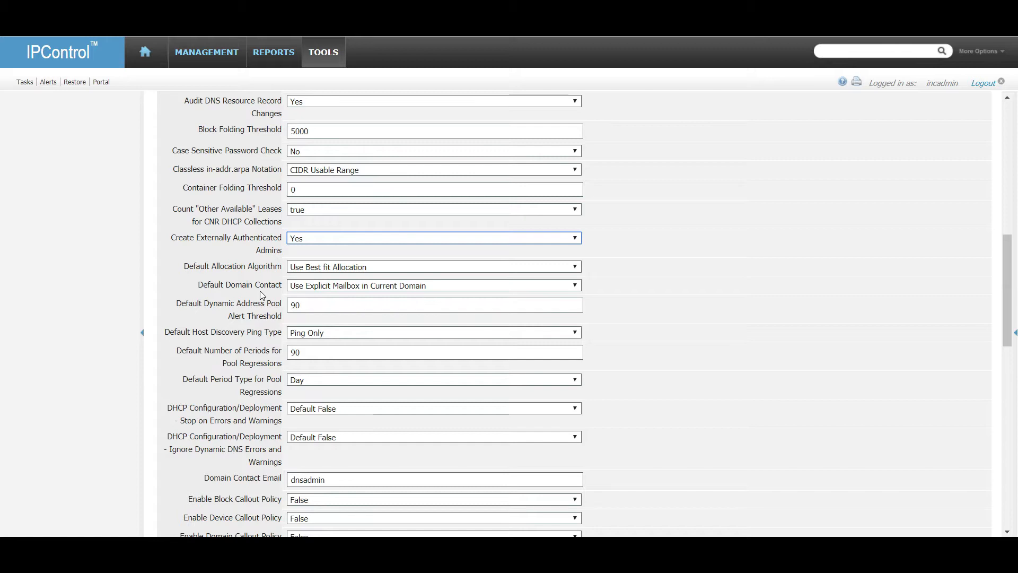
scroll(260, 296, "down", 2)
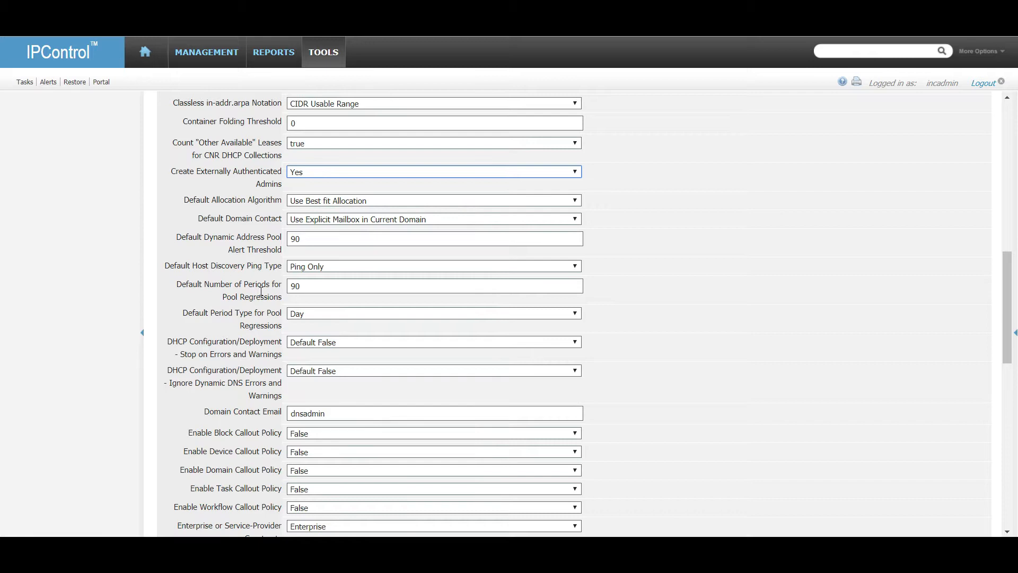
left_click(314, 238)
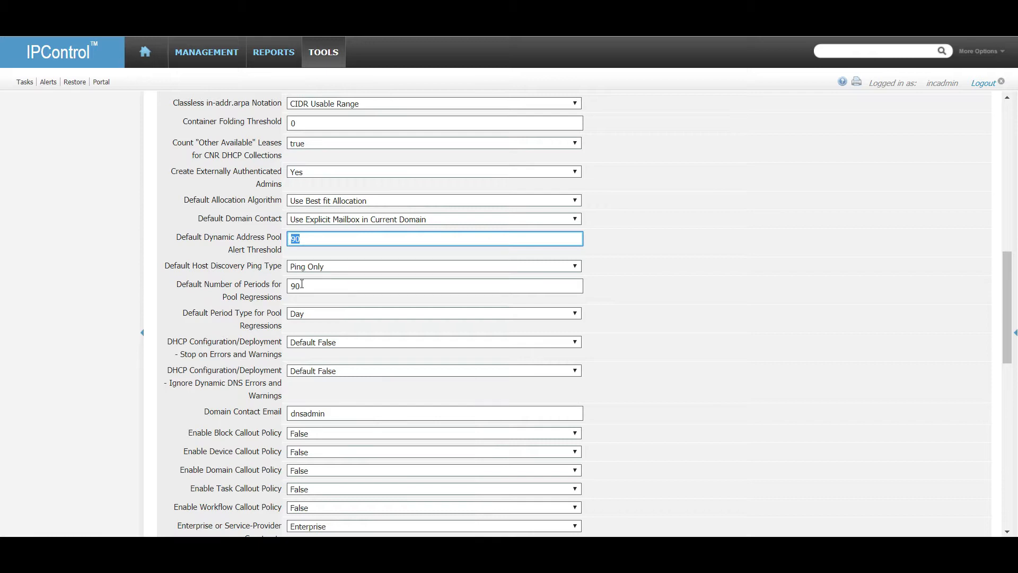
left_click_drag(300, 287, 281, 281)
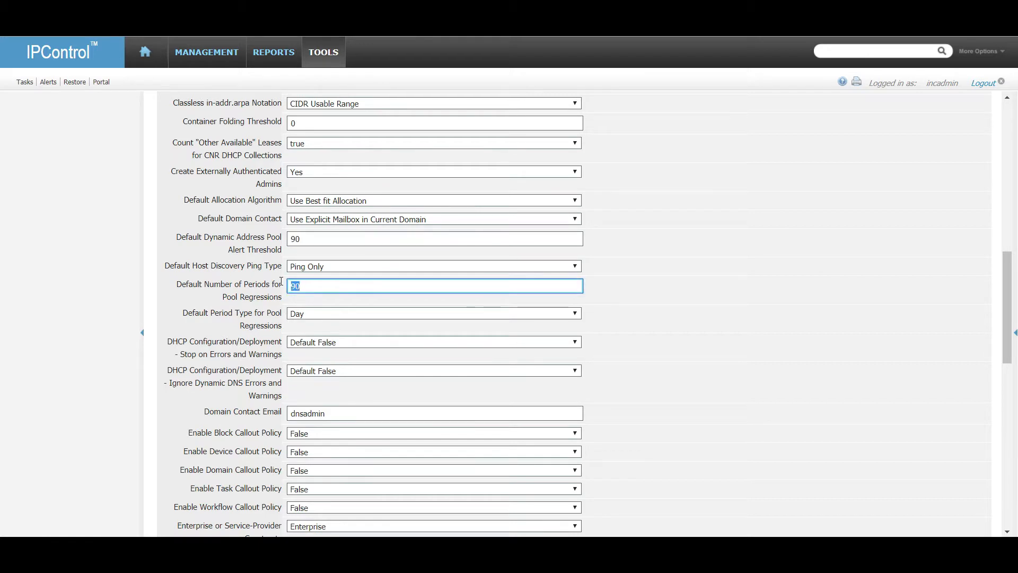
left_click(372, 266)
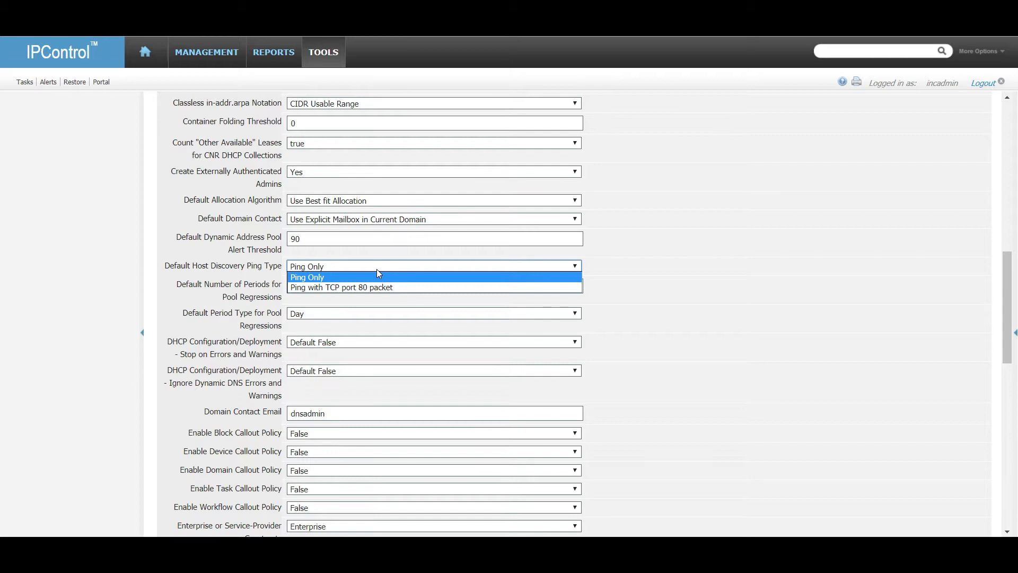
left_click(378, 275)
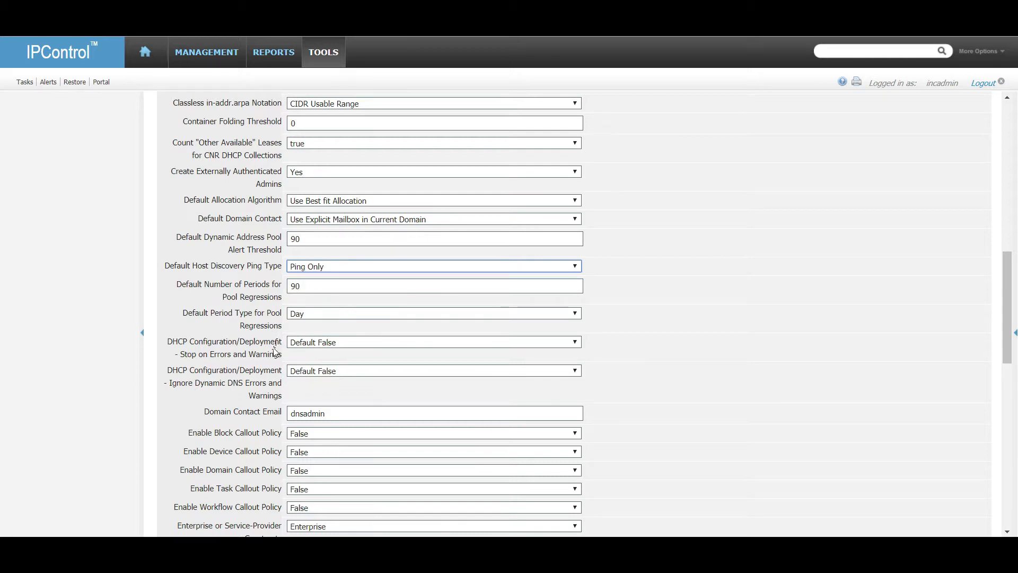
scroll(275, 351, "down", 3)
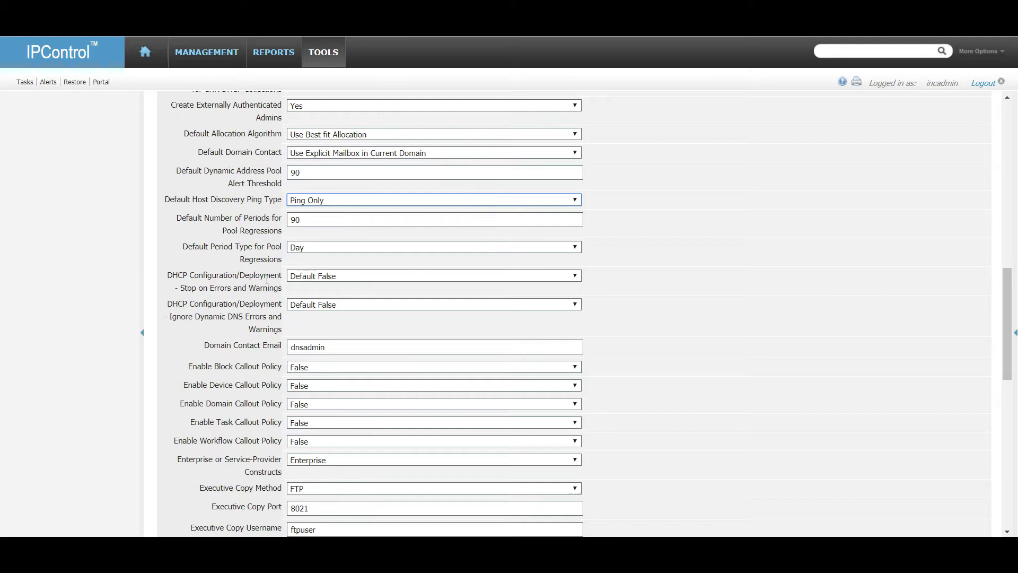
scroll(267, 278, "down", 3)
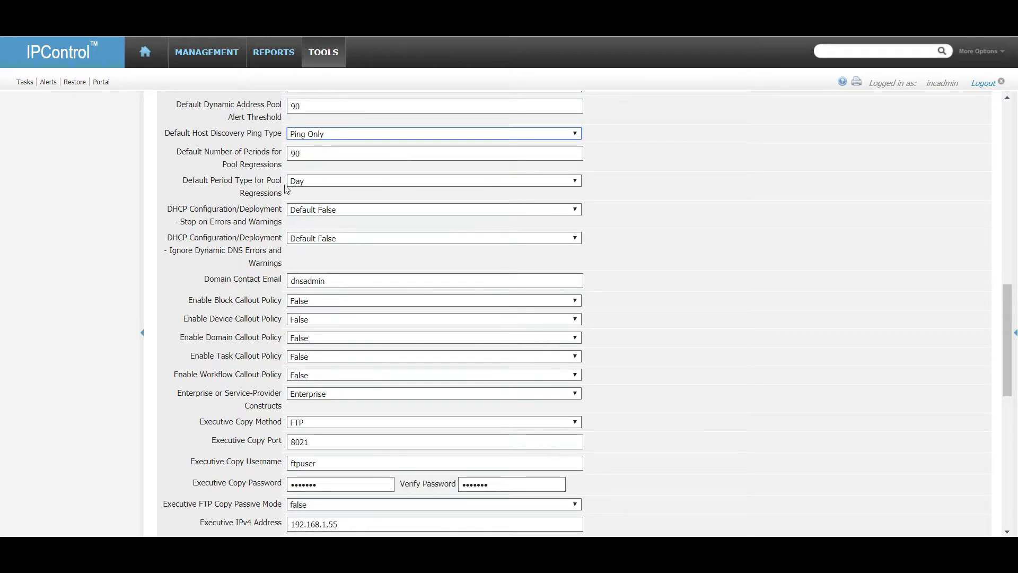
left_click(337, 208)
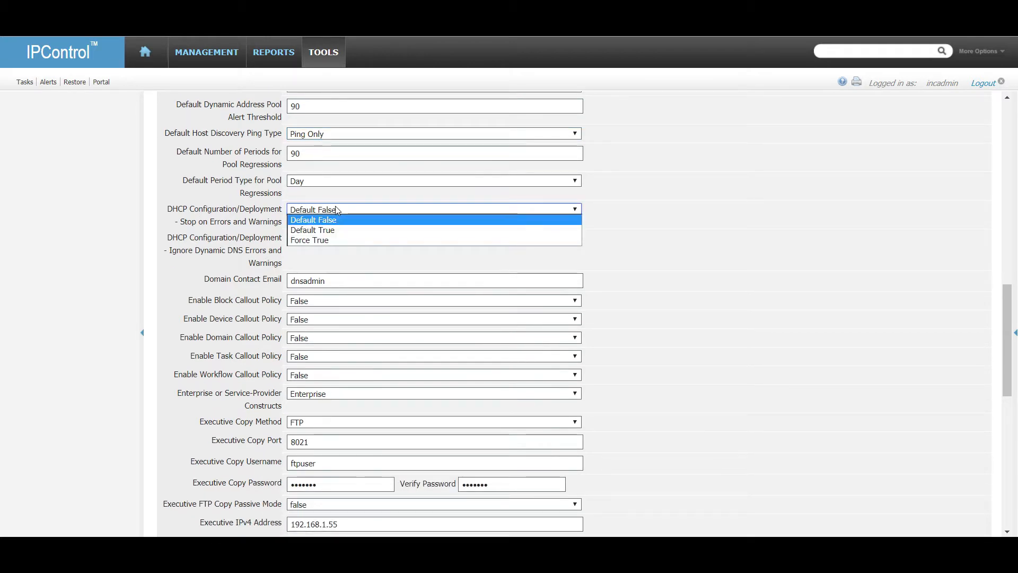
left_click(341, 211)
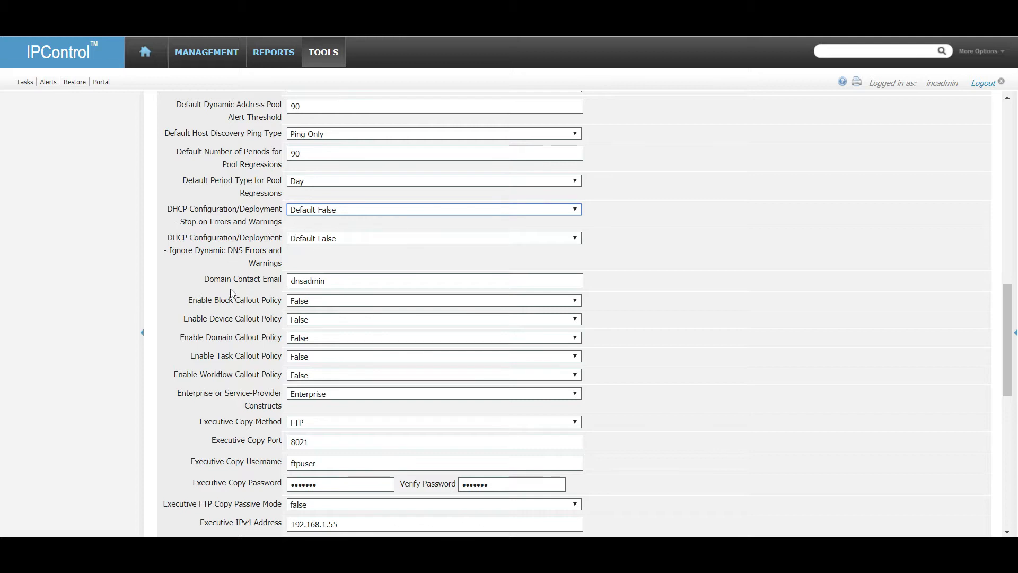
scroll(233, 287, "down", 1)
scroll(236, 281, "down", 1)
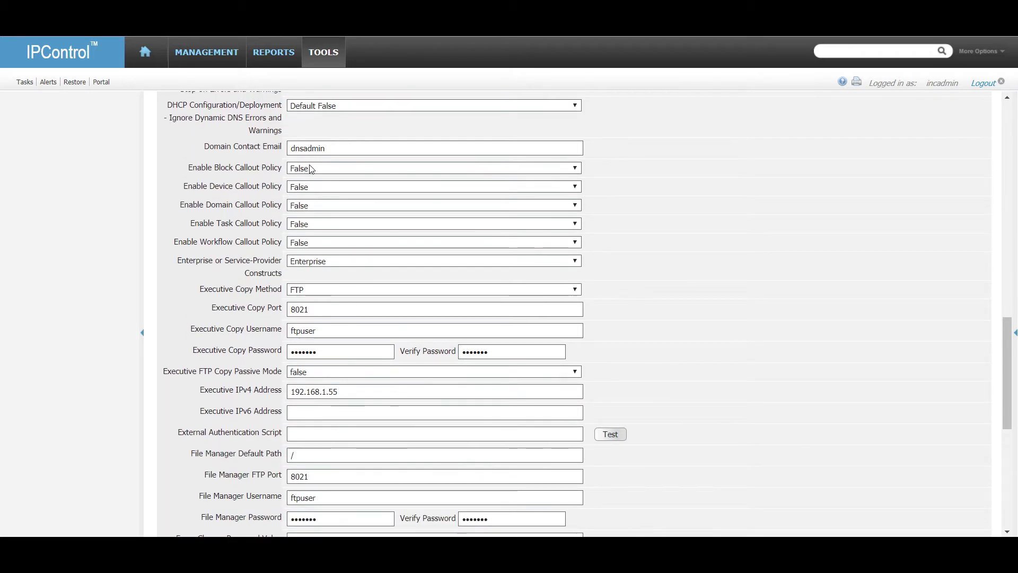
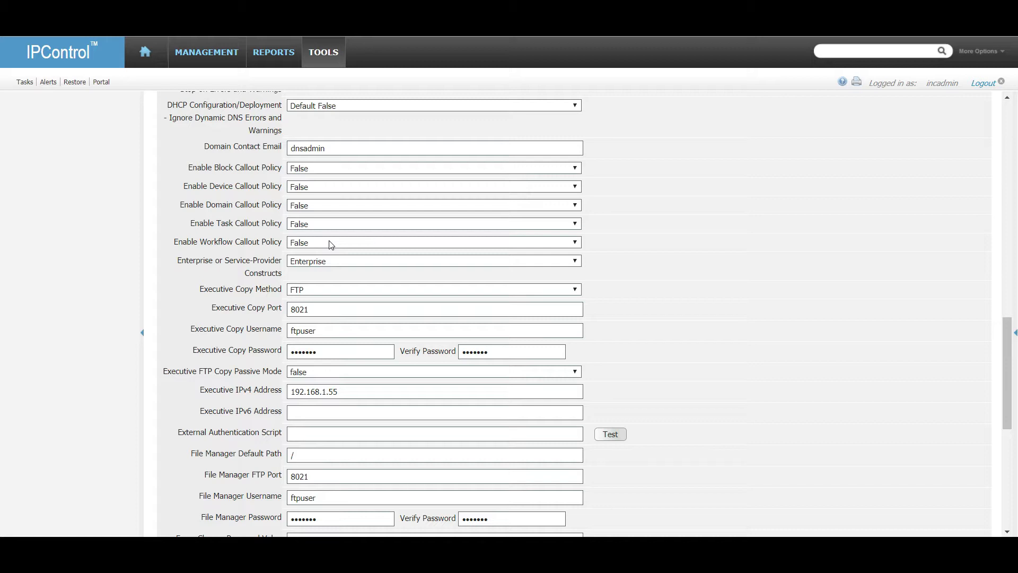
Set the Workflow, Task and Domain Callout Policies to True.
left_click(331, 244)
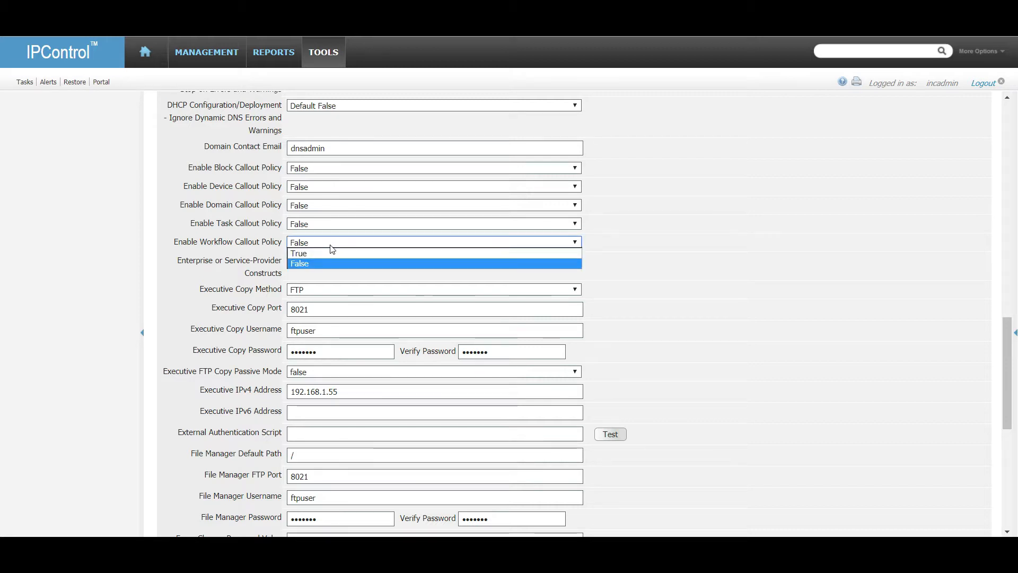
left_click(330, 253)
left_click(325, 225)
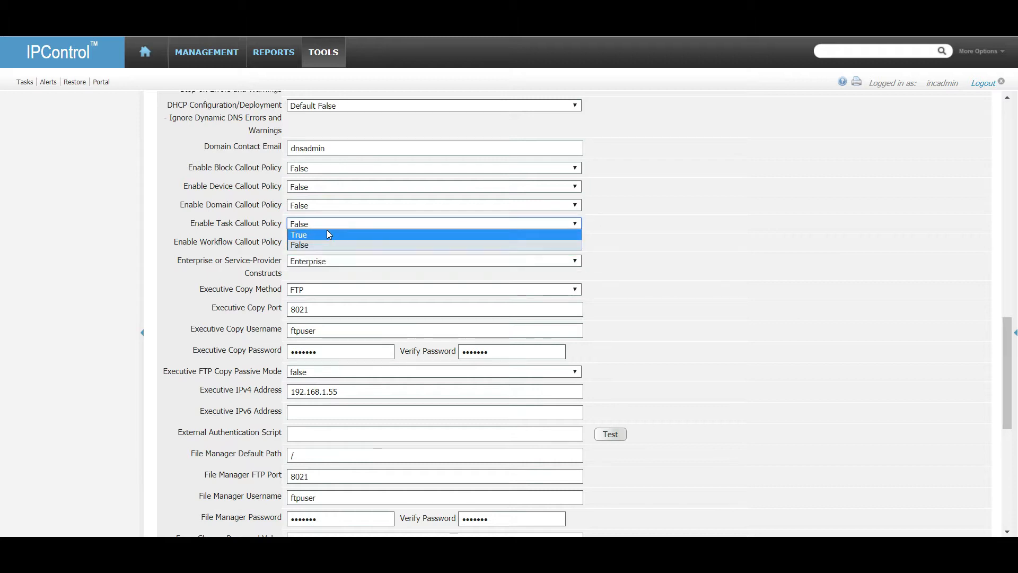
left_click(326, 233)
left_click(324, 205)
left_click(324, 215)
Set Device Callout Policy to Device and Block Callout Policy to True.
left_click(320, 189)
left_click(322, 200)
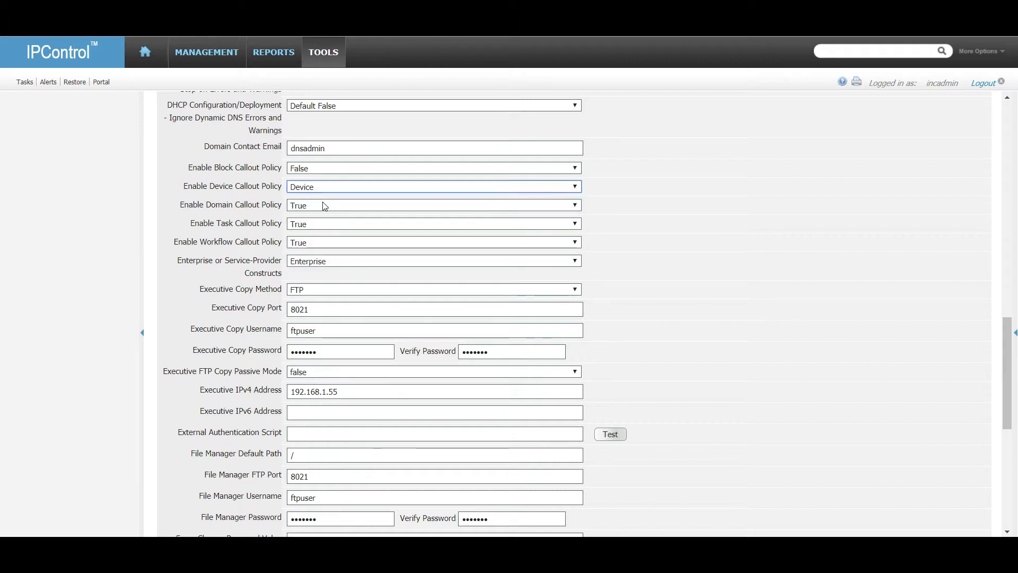
left_click(322, 189)
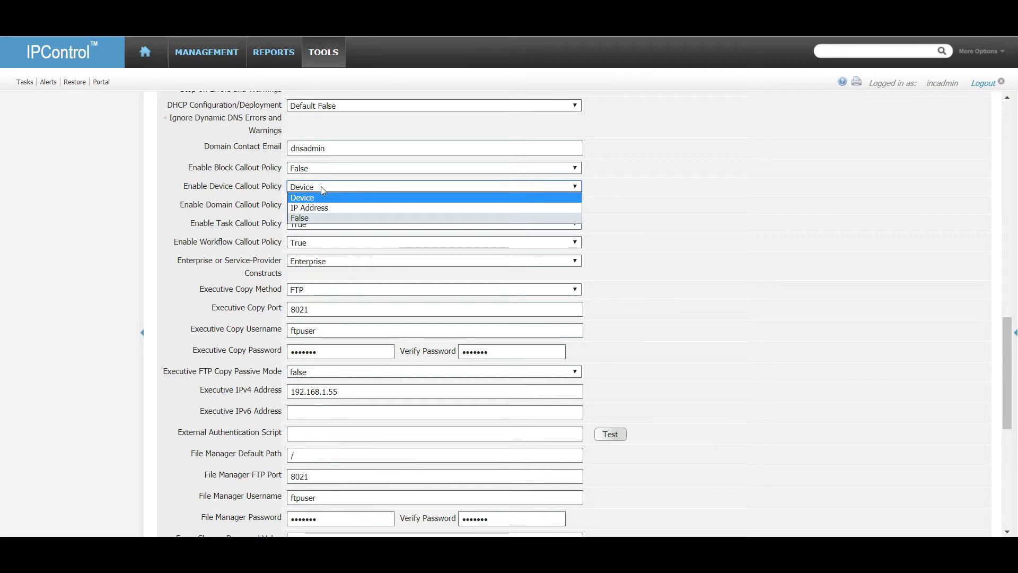
left_click(323, 189)
left_click(328, 170)
left_click(327, 180)
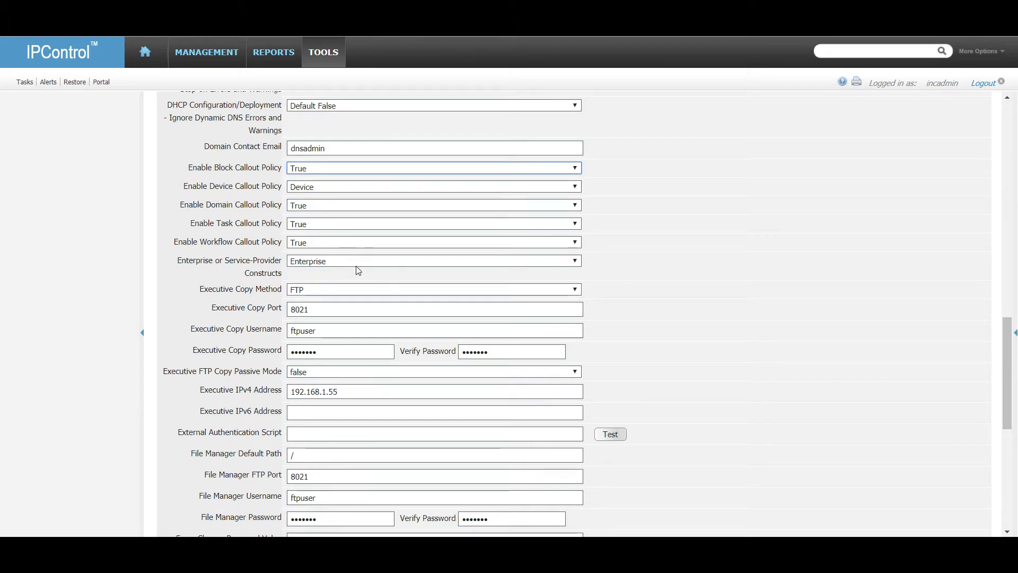
scroll(214, 303, "down", 1)
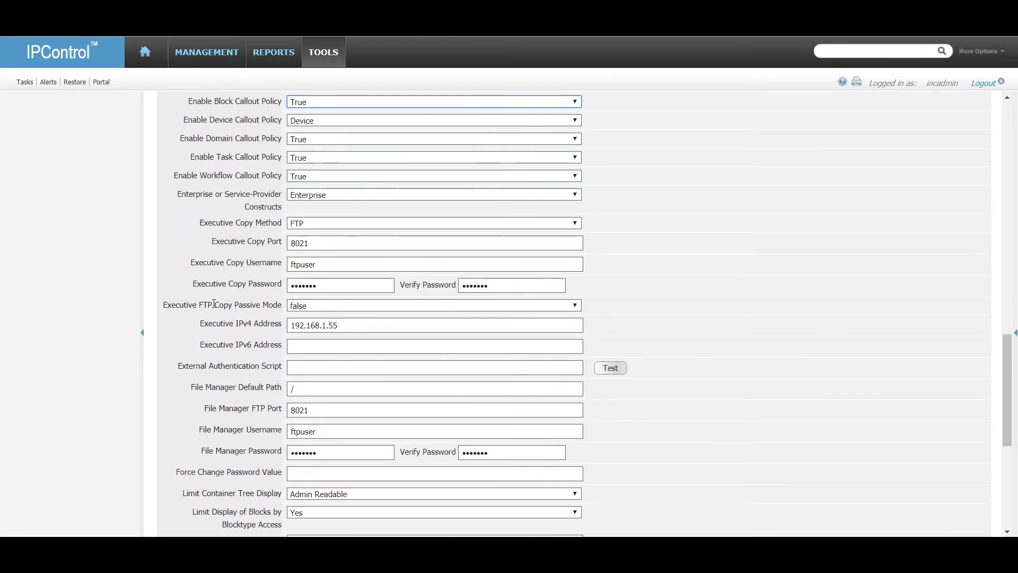
Switch the Executive Copy Method to SCP.
left_click(330, 224)
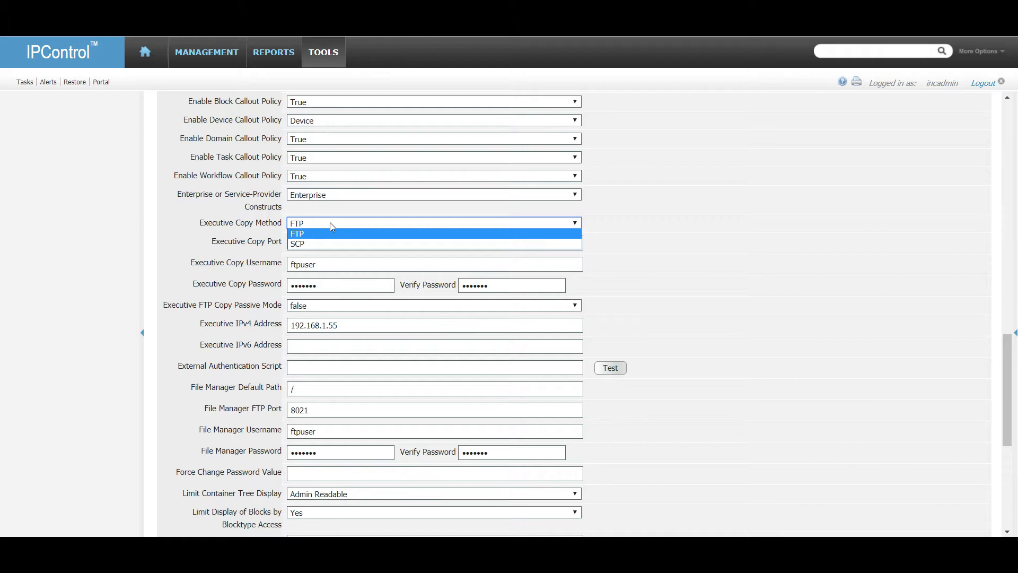
left_click(322, 243)
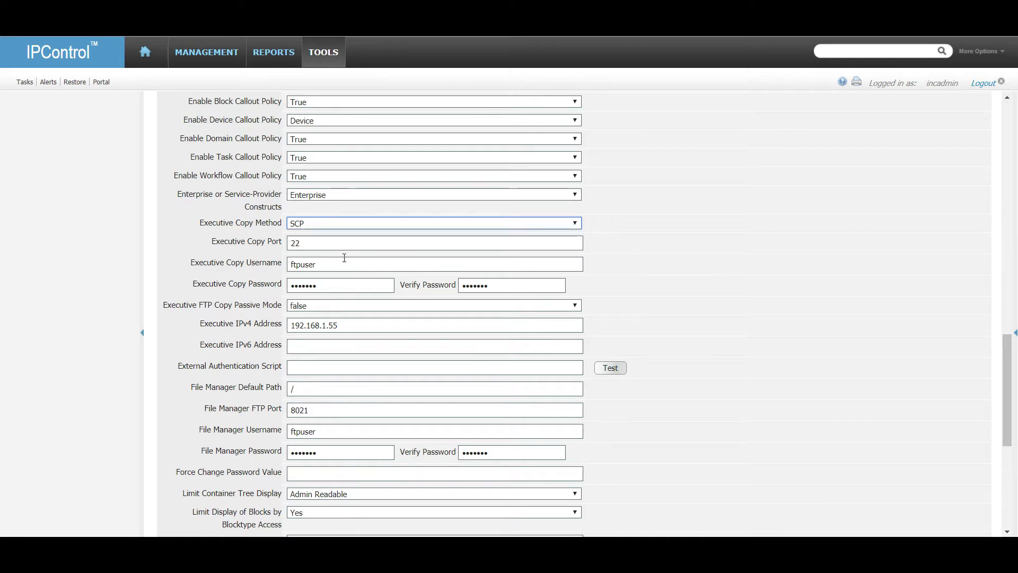
left_click(250, 259)
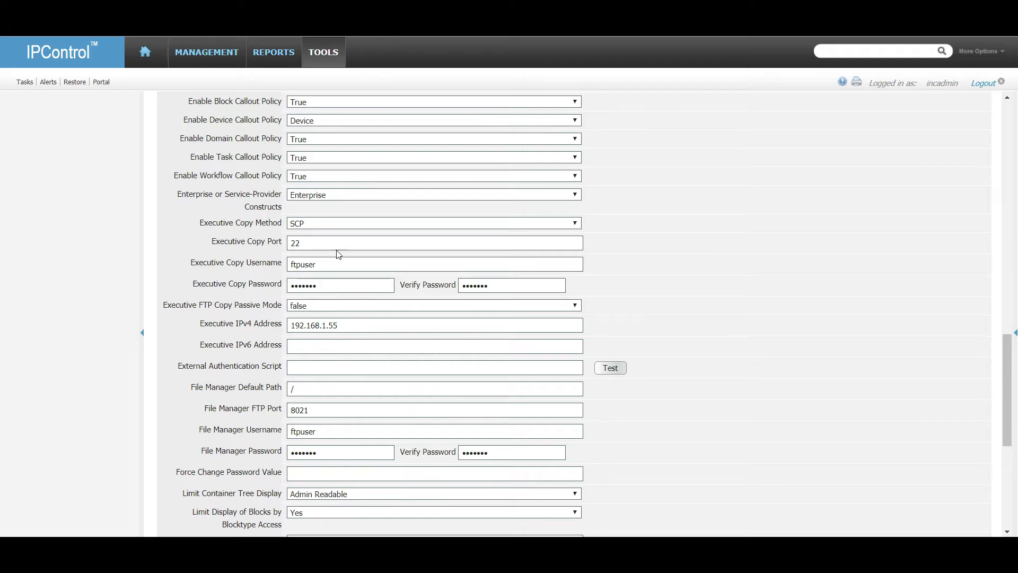
Replace the Executive Copy username, password and verify password with the admin account's credentials.
left_click(239, 274)
key("BackSpace")
type("incadmin")
key("Tab")
type("incadmin")
key("Tab")
type("incadmin")
key("Tab")
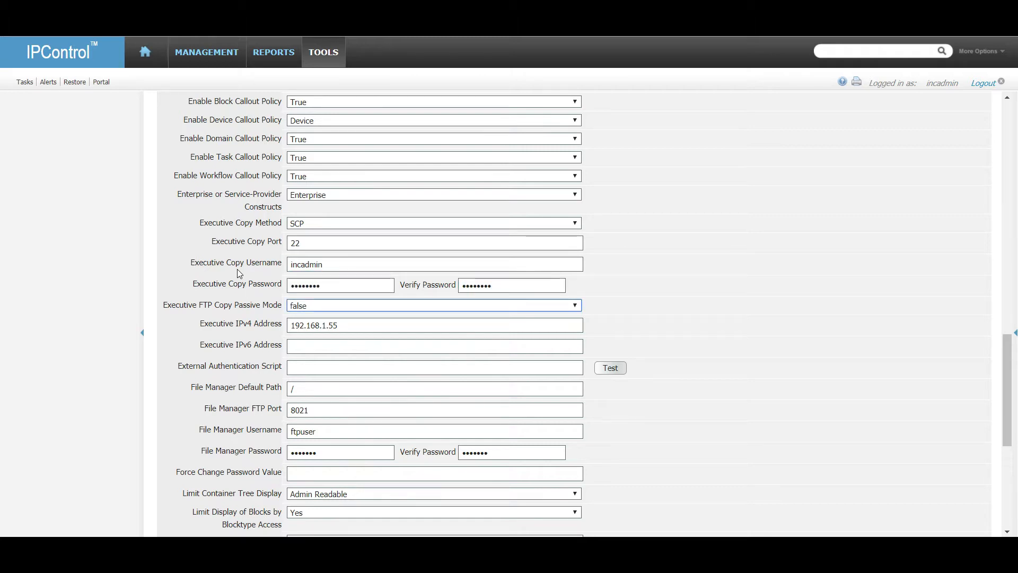
Move down to the External Authentication Script setting and select it.
left_click(319, 389)
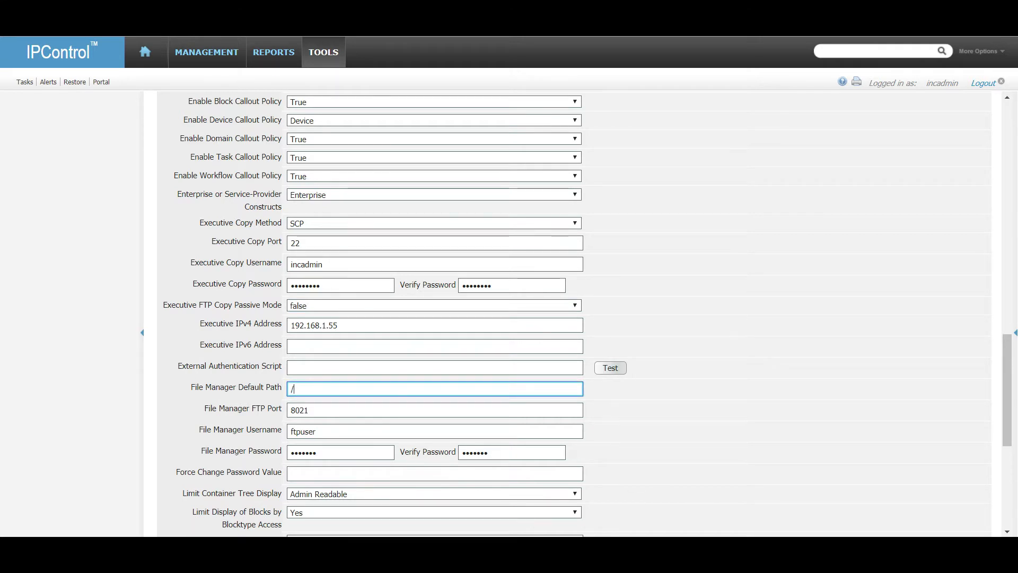
mouse_move(768, 546)
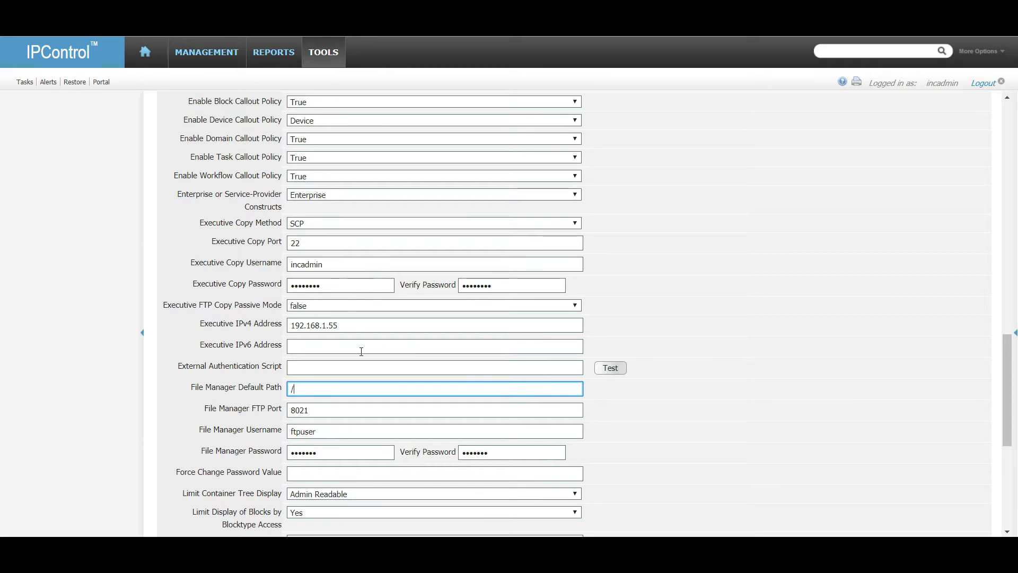
scroll(319, 313, "down", 1)
left_click(307, 298)
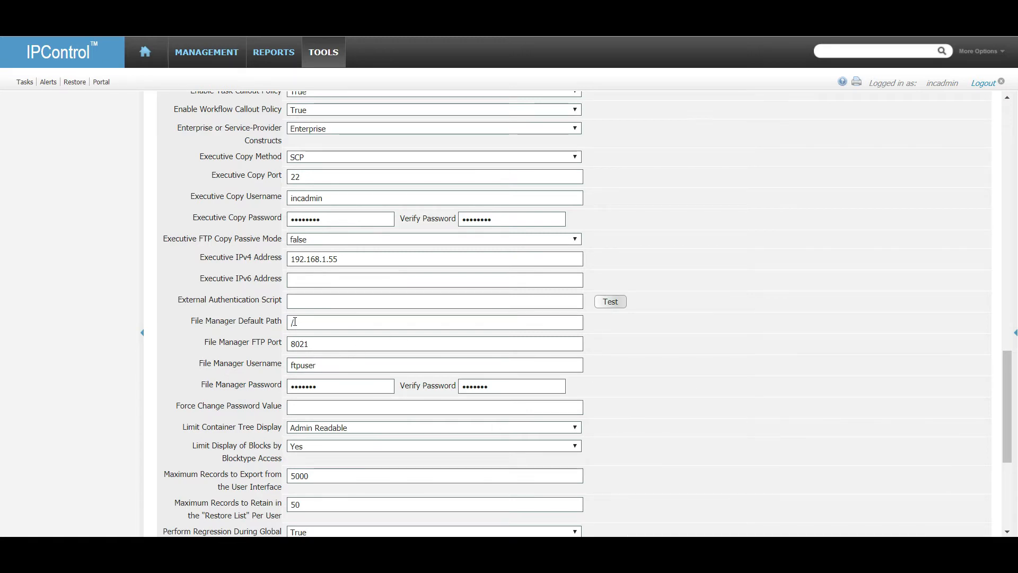
Enter 'perl /opt/incontrol/etc/support/sample-scripts/extauth-msad.pl' as the External Authentication Script.
left_click(295, 301)
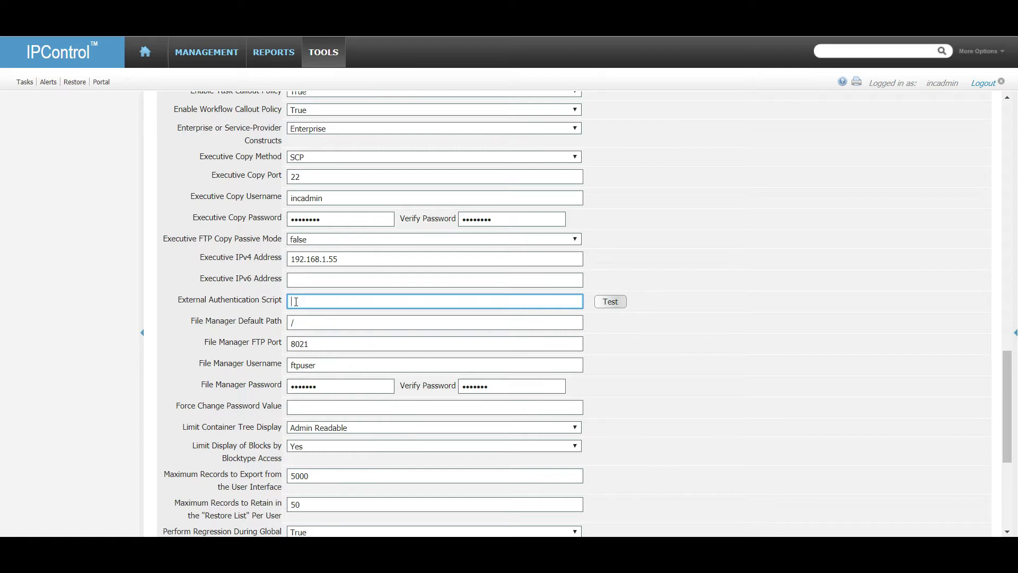
type("opt/")
key("BackSpace")
key("BackSpace")
key("BackSpace")
type("perl /opt/incontrol/etc/su")
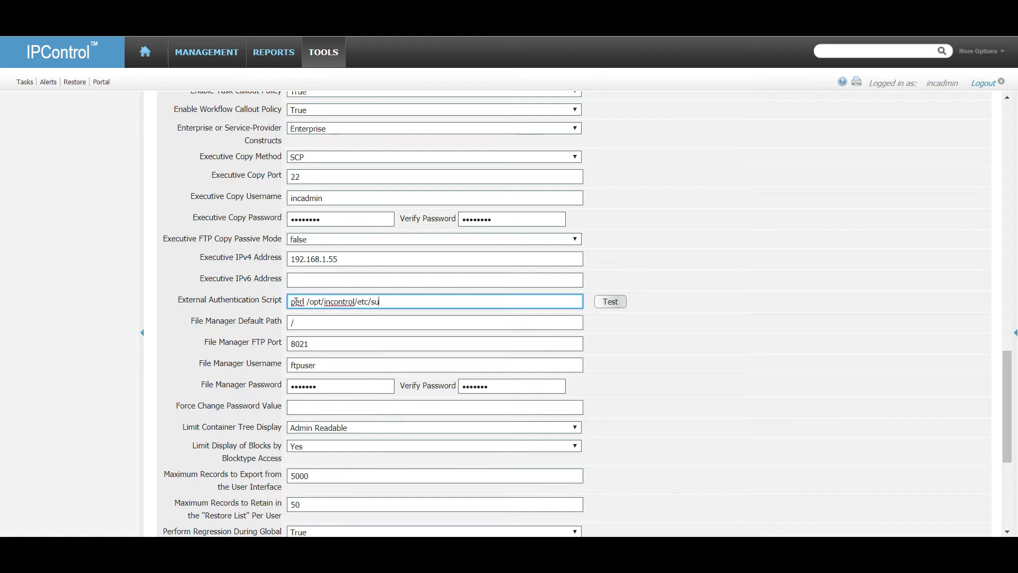
type("pport/sampl")
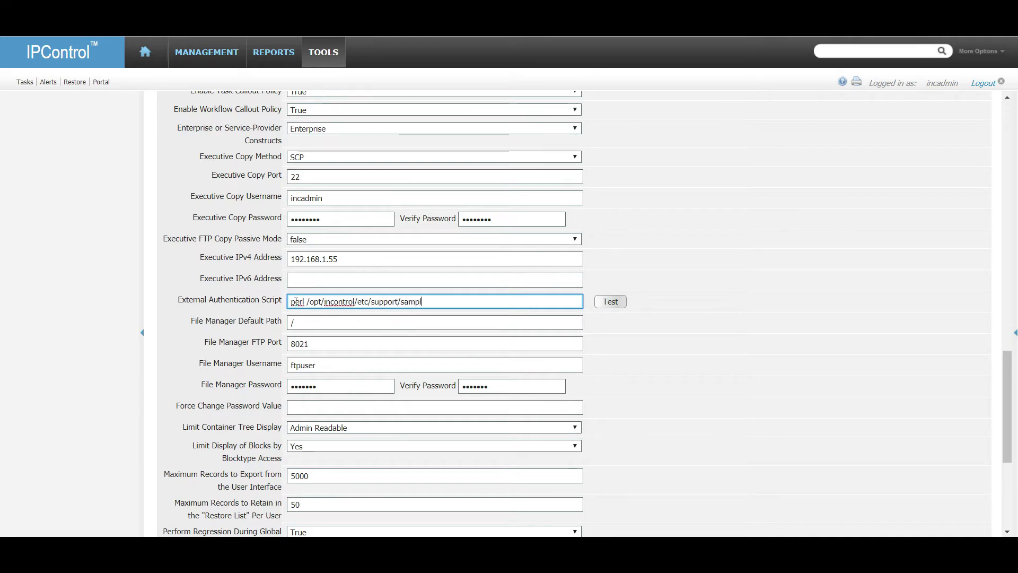
type("e-scripts/extauth-msad.pl")
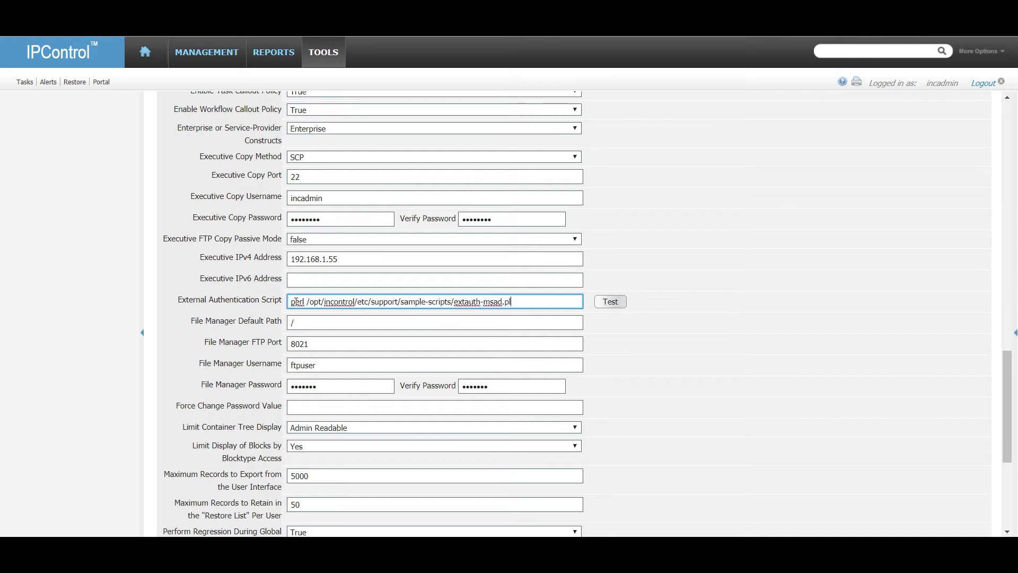
Test the authentication script with the ipam-user test credentials and close the failed result.
left_click(616, 302)
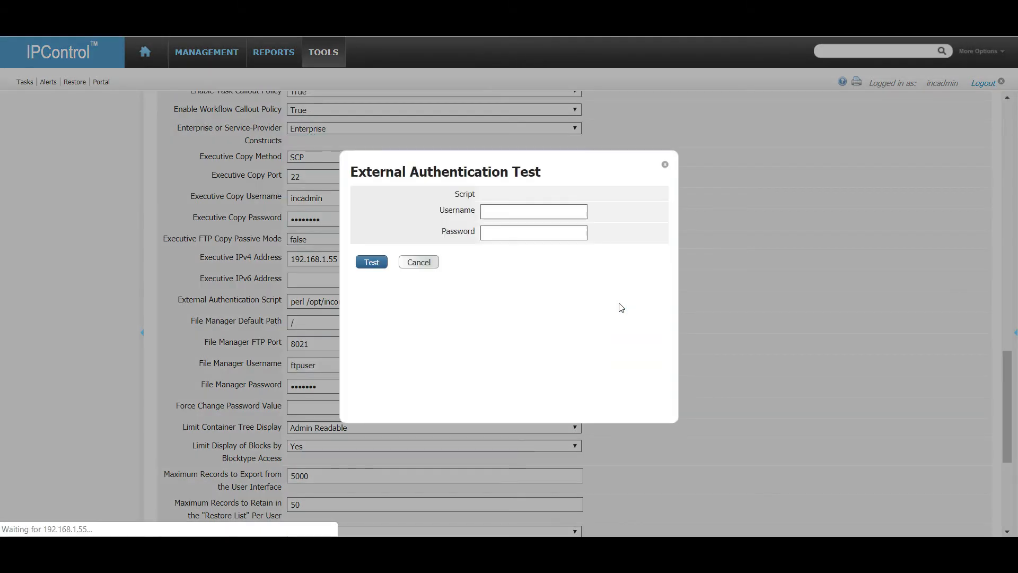
left_click(520, 228)
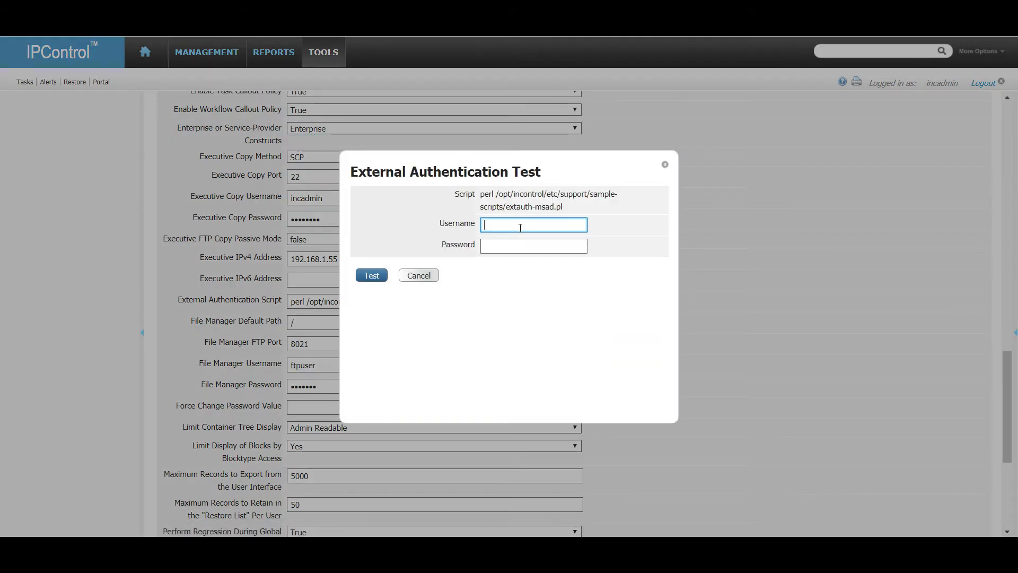
type("ipam-user")
key("Tab")
type("passw")
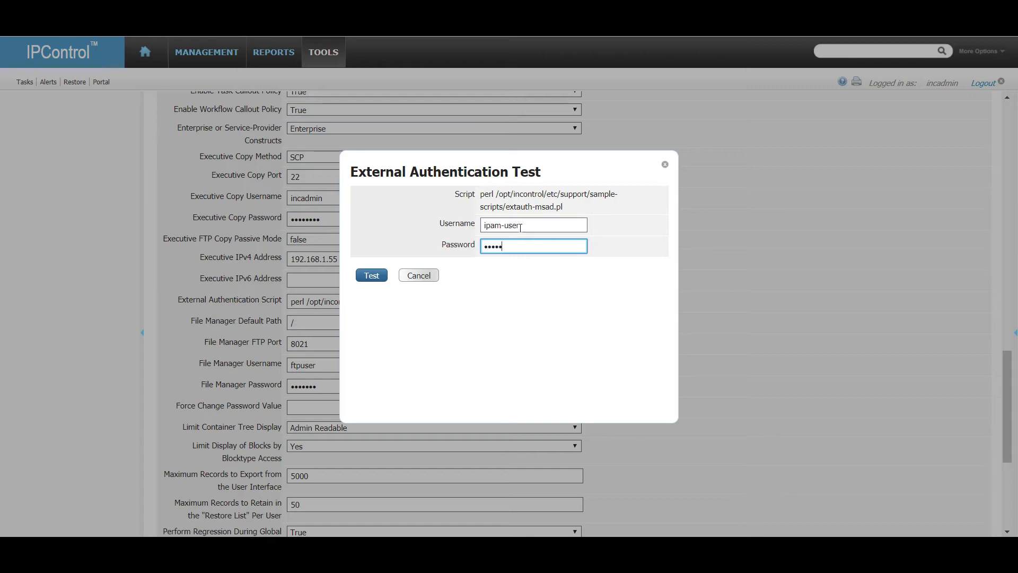
key("BackSpace")
key("BackSpace")
type("password1")
left_click(371, 280)
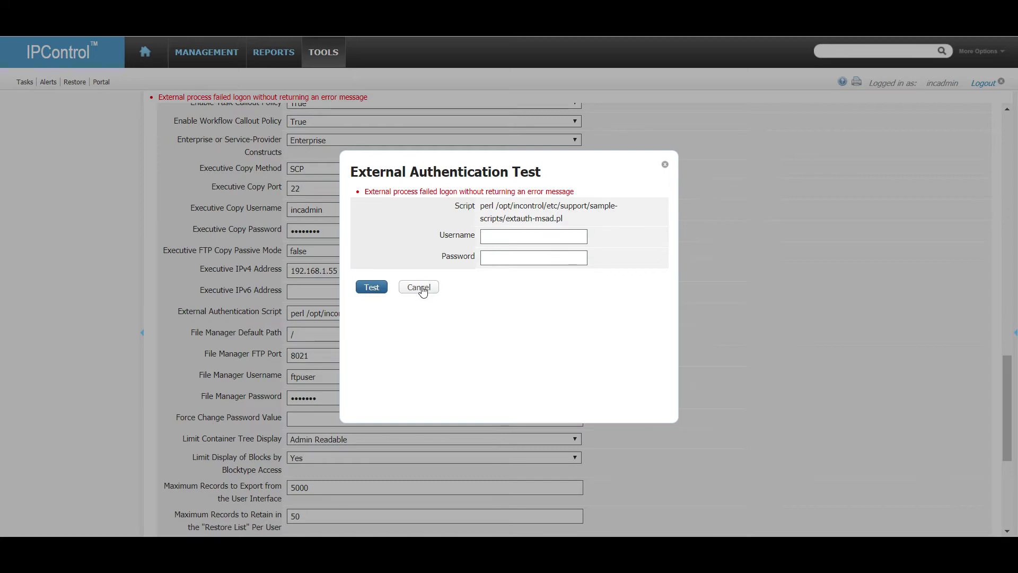
left_click(419, 288)
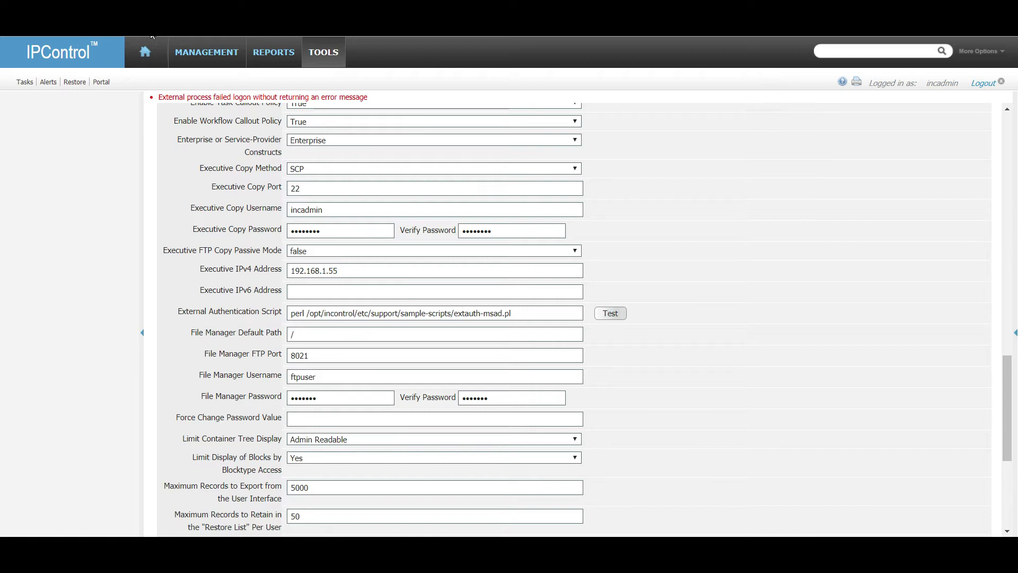
Rerun the ipam-user authentication test until it reports SUCCESS, then close it.
left_click(616, 315)
left_click(524, 225)
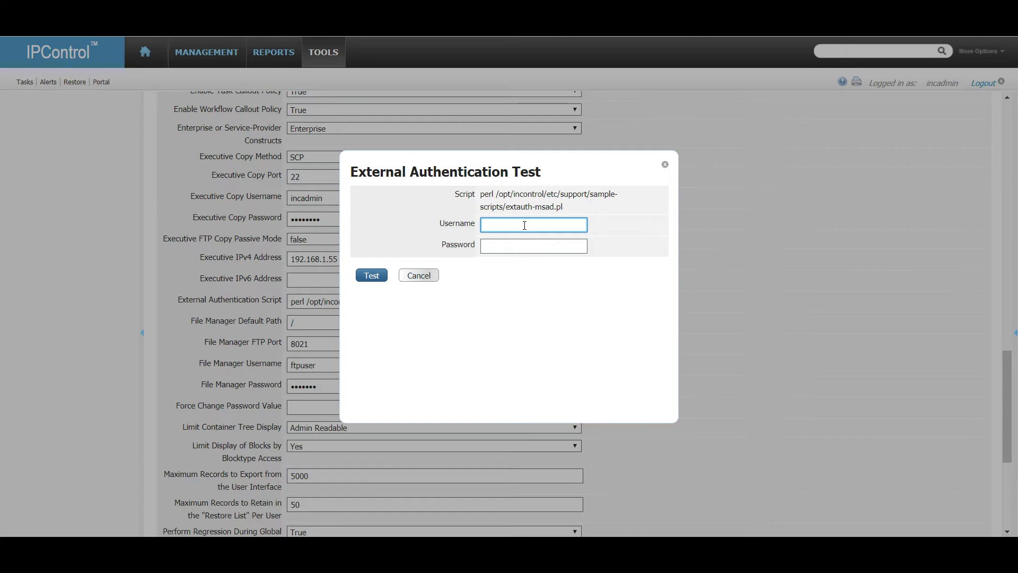
type("ipam-user")
key("Tab")
type("password1")
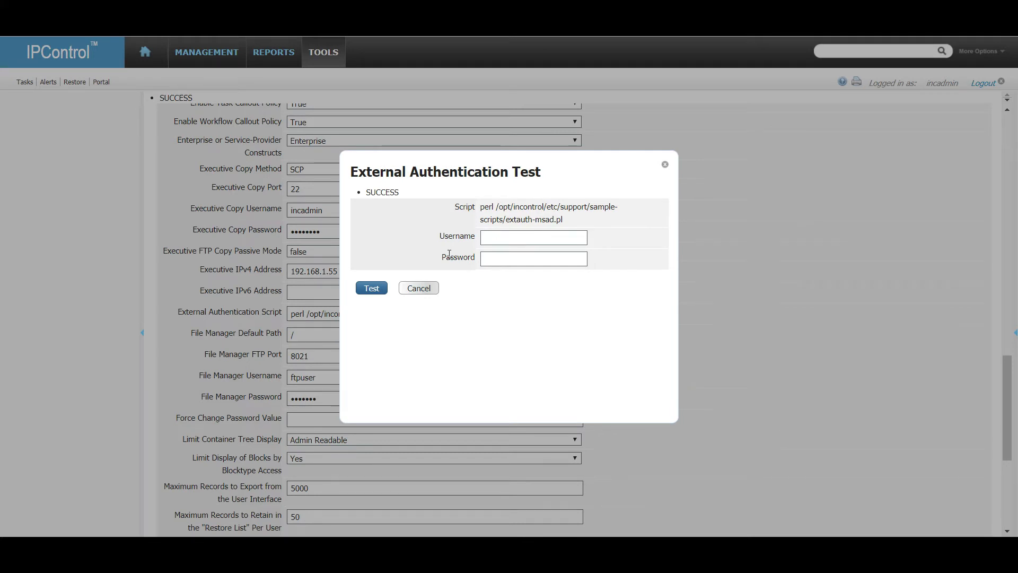
left_click(427, 292)
Review the display and export settings, keeping Limit Container Tree Display at Admin Readable.
scroll(231, 342, "down", 5)
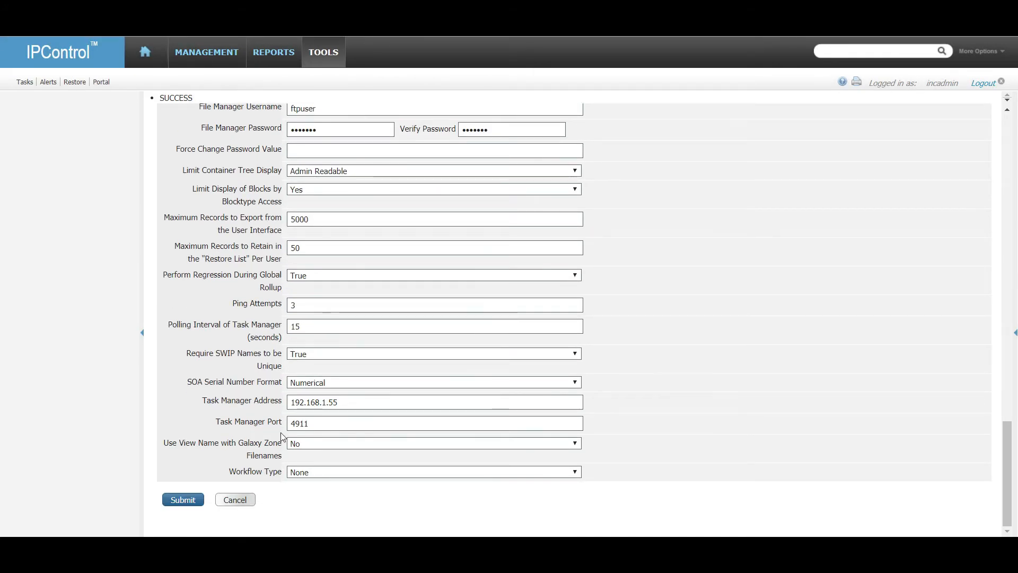
scroll(318, 223, "up", 3)
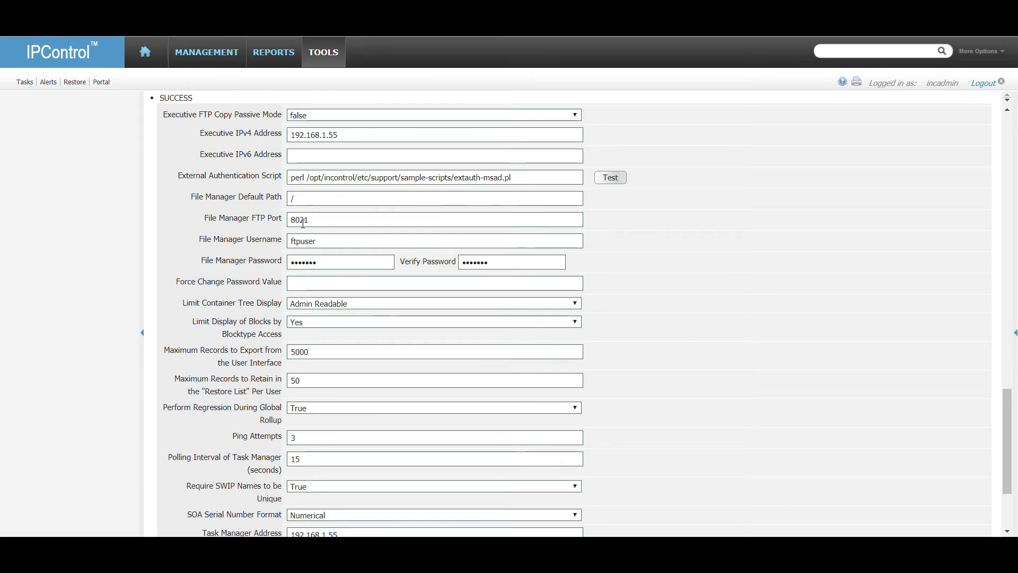
scroll(242, 309, "down", 3)
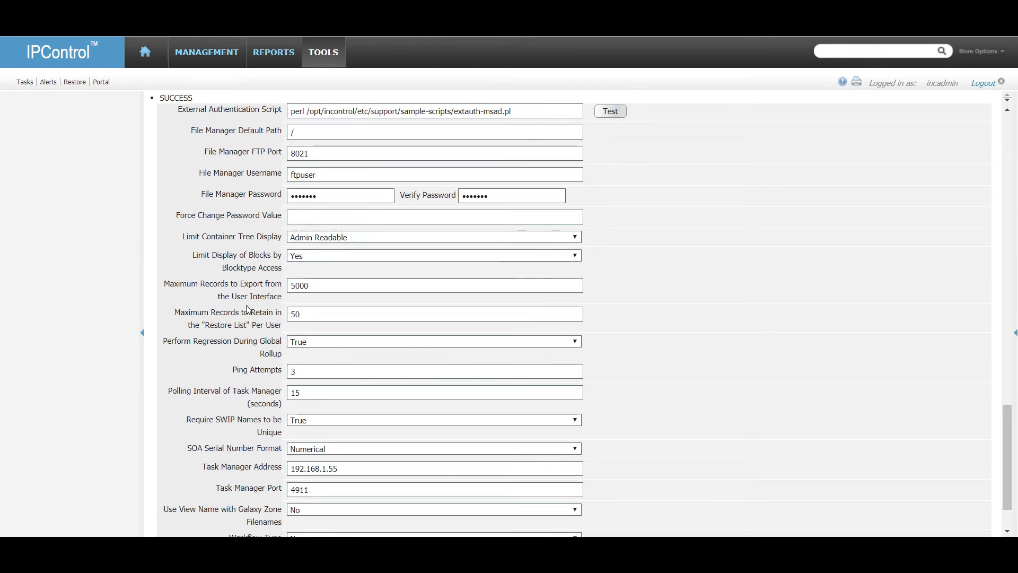
scroll(247, 309, "down", 3)
left_click(343, 171)
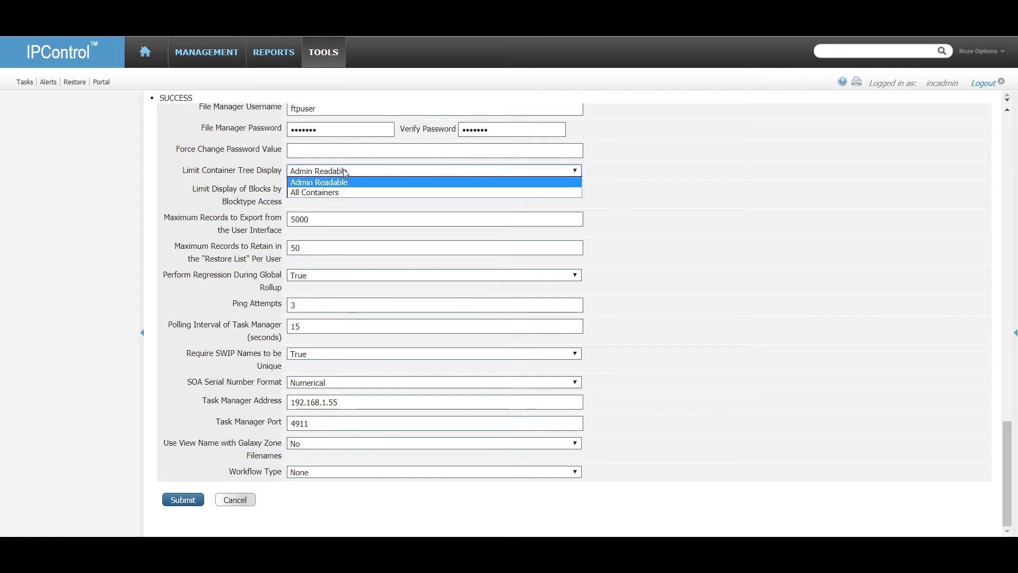
left_click(352, 181)
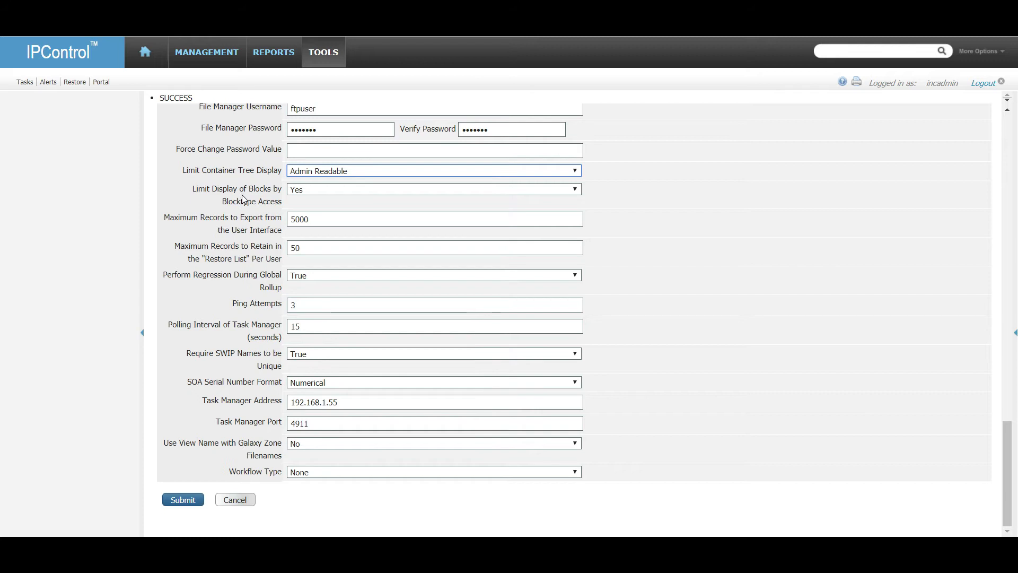
left_click(322, 218)
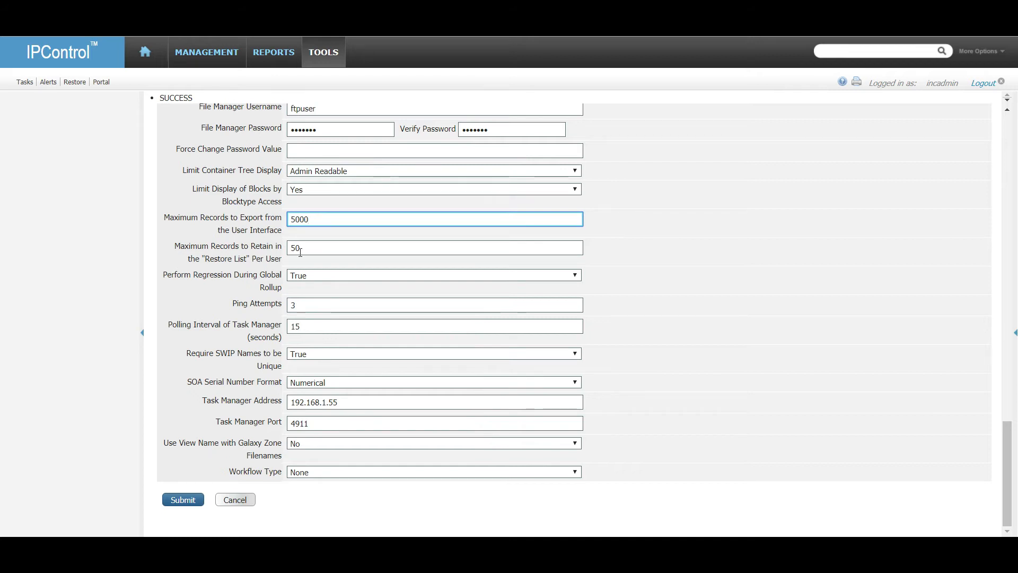
Set Restore List retention to 100 records per user and Ping Attempts to 2.
left_click(298, 247)
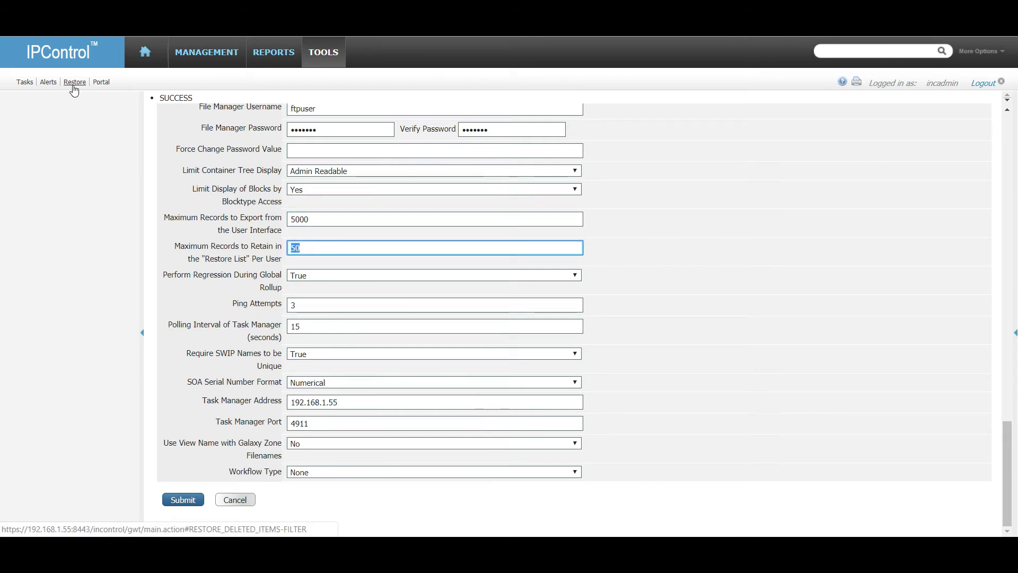
left_click(315, 246)
type("100")
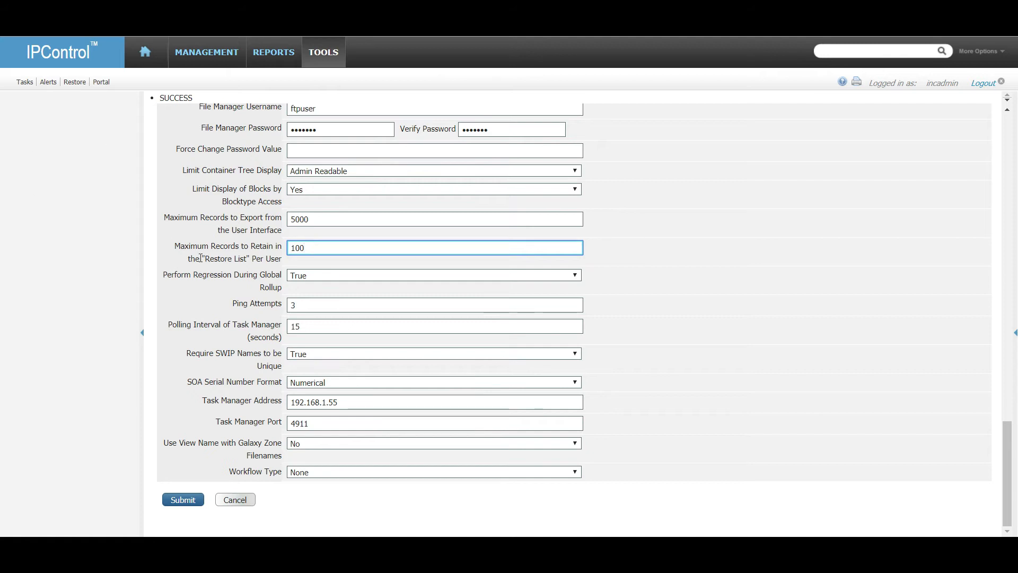
double_click(318, 301)
type("1")
double_click(293, 304)
type("2")
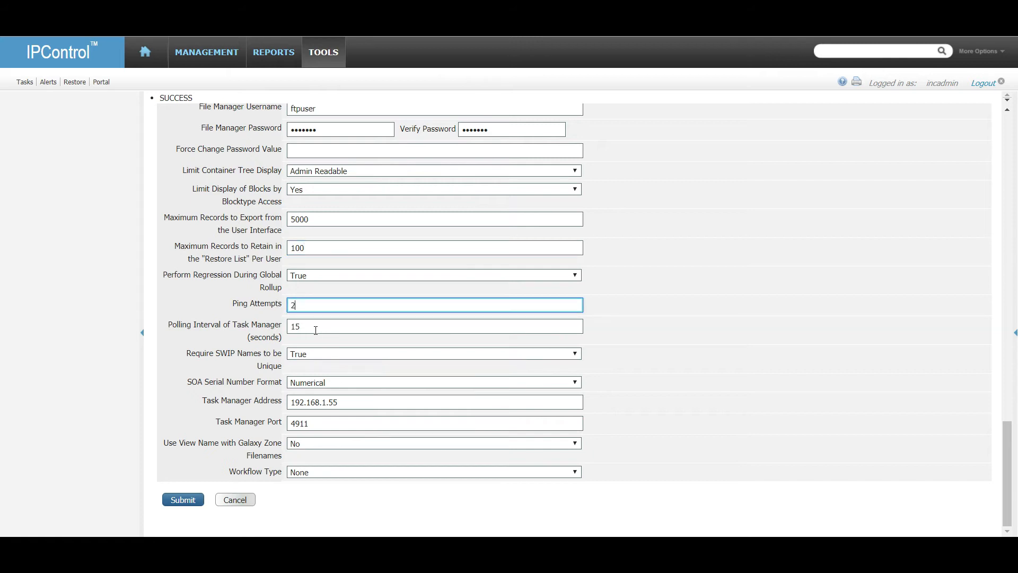
Leave SOA Serial Number Format as Numerical and compare the Task Manager and Executive IPv4 addresses.
left_click(333, 383)
left_click(333, 382)
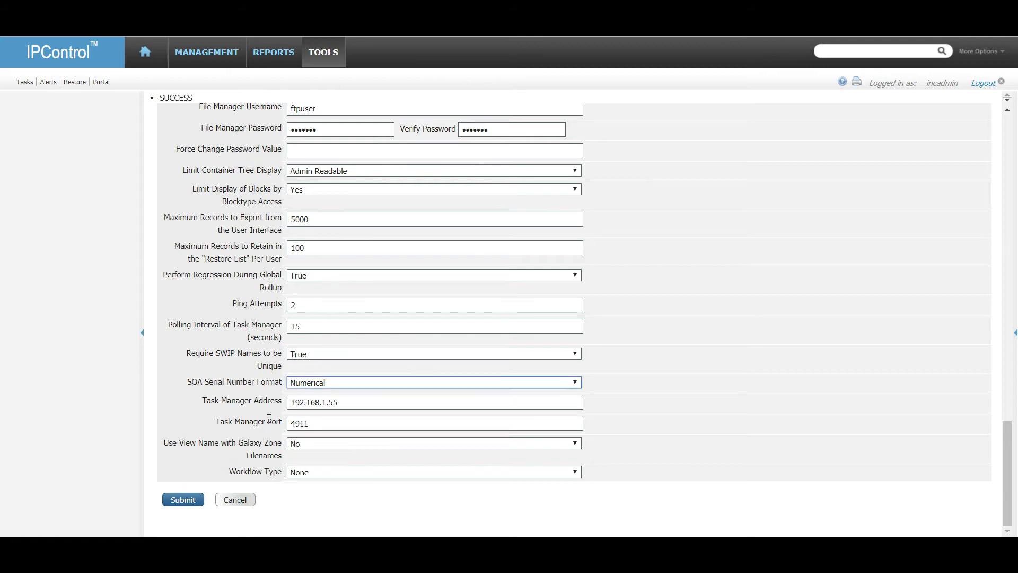
left_click(336, 401)
left_click(335, 401)
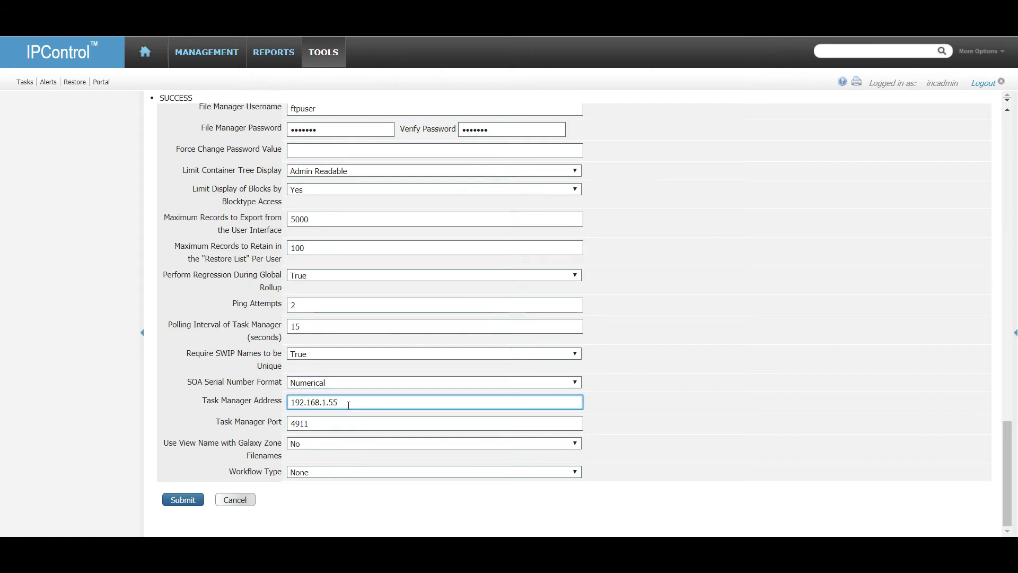
left_click_drag(207, 402, 287, 403)
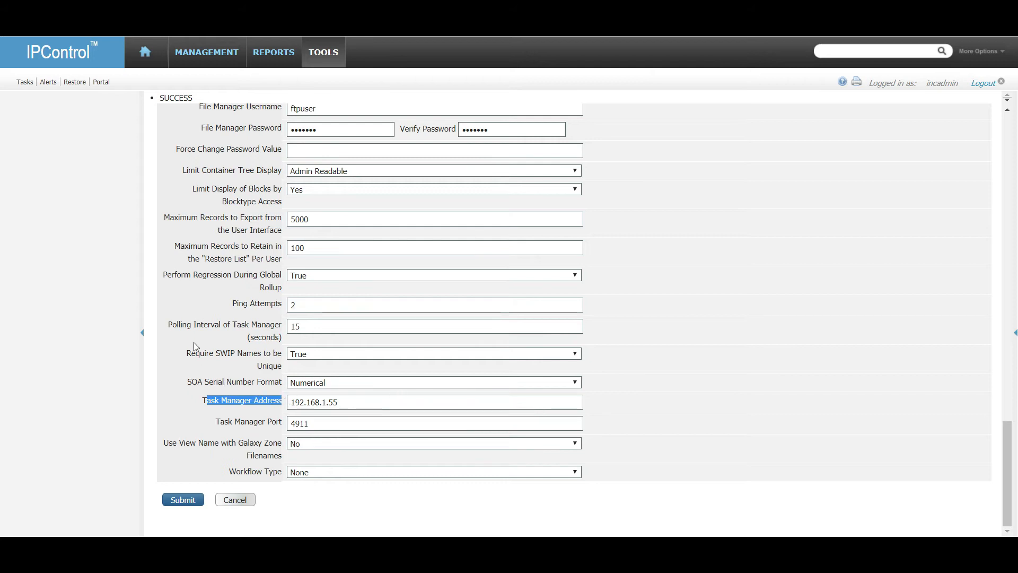
scroll(221, 306, "up", 4)
left_click(355, 199)
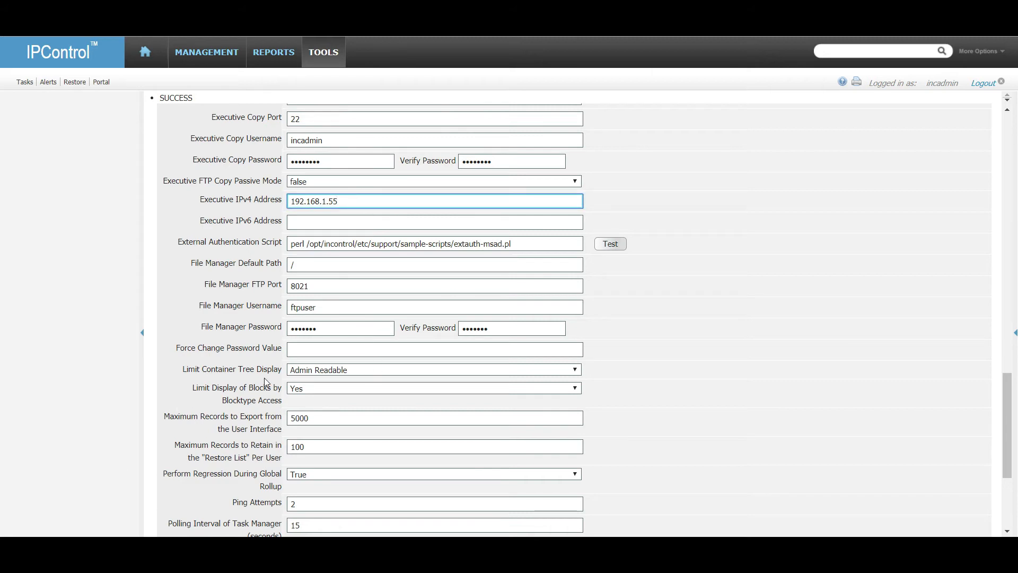
scroll(264, 377, "down", 4)
Set Workflow Type to Resource Records, enable Galaxy zone view names, and submit the policies.
left_click(382, 472)
left_click(377, 491)
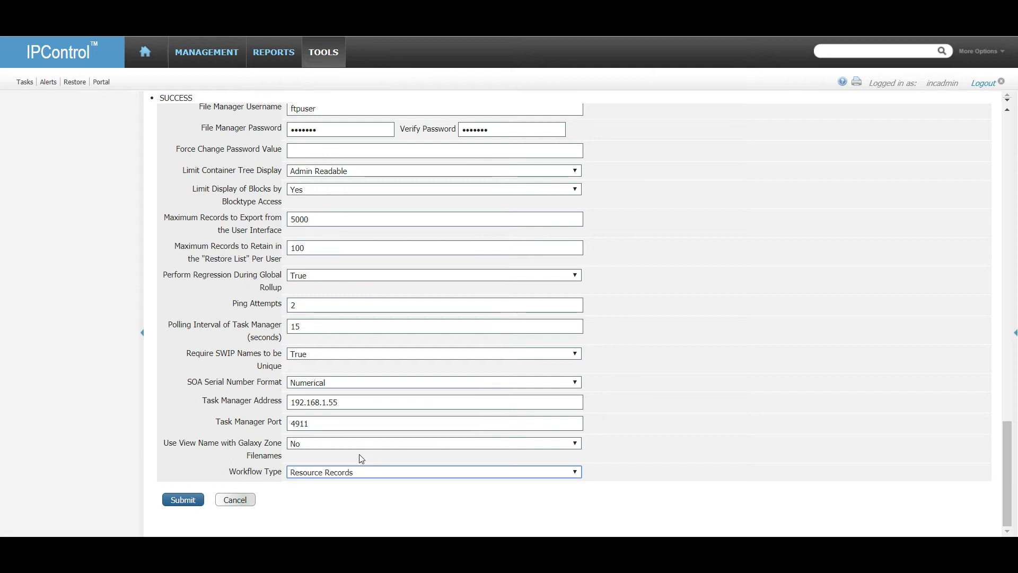
left_click(323, 445)
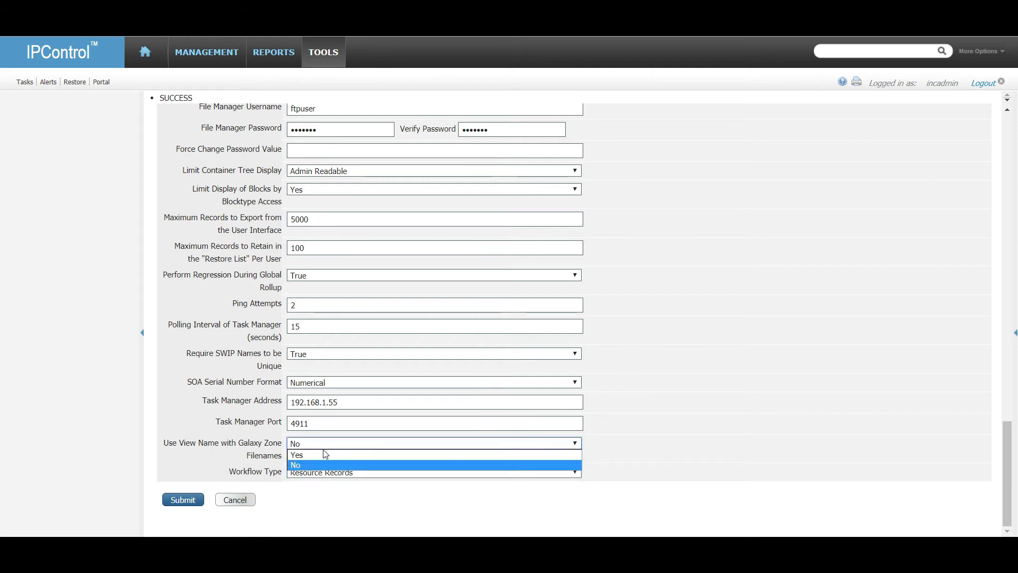
left_click(326, 453)
left_click(183, 500)
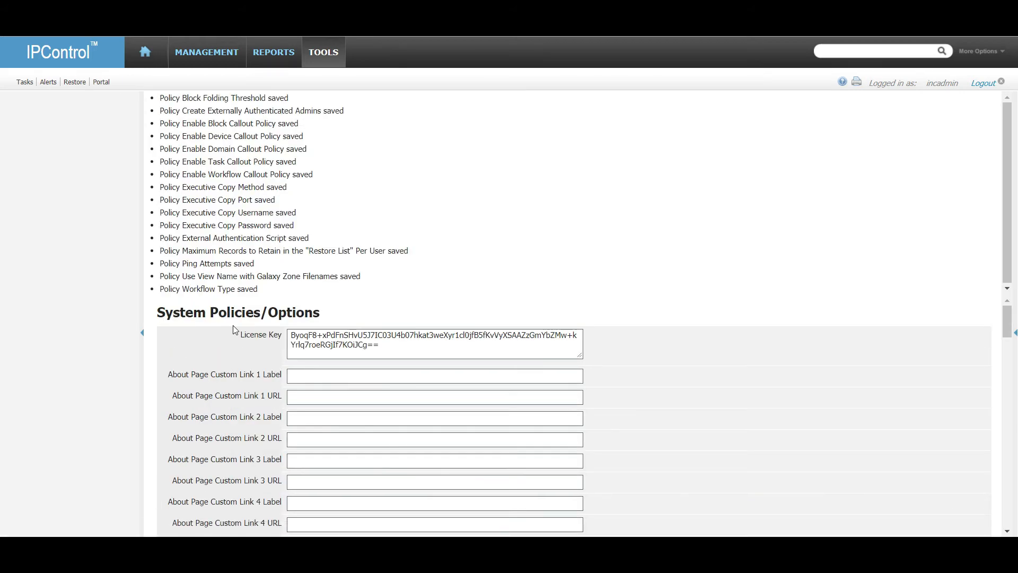
View the Administrator List under Tools > Administrator Definition, then log out.
scroll(717, 431, "down", 5)
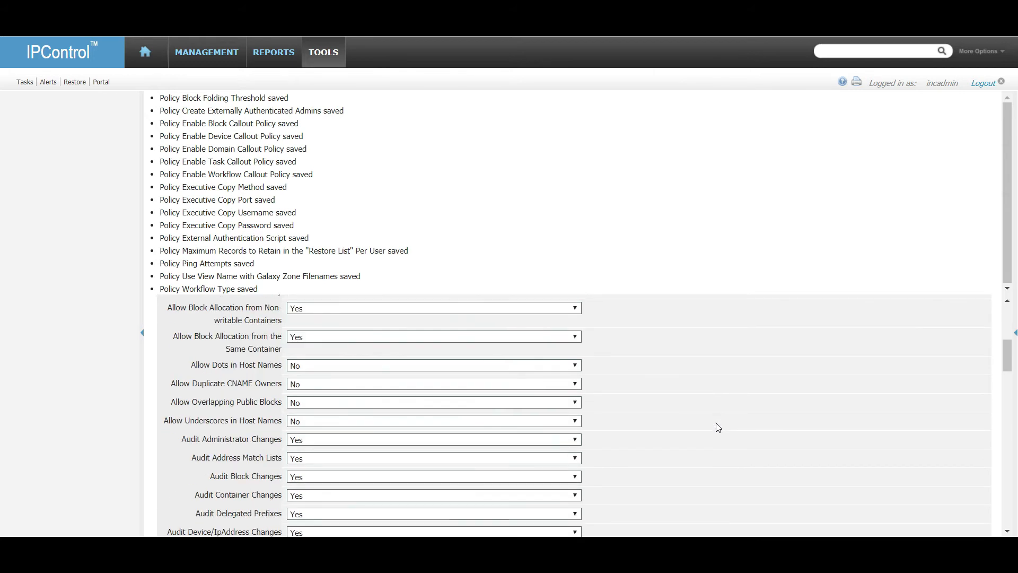
scroll(720, 400, "down", 5)
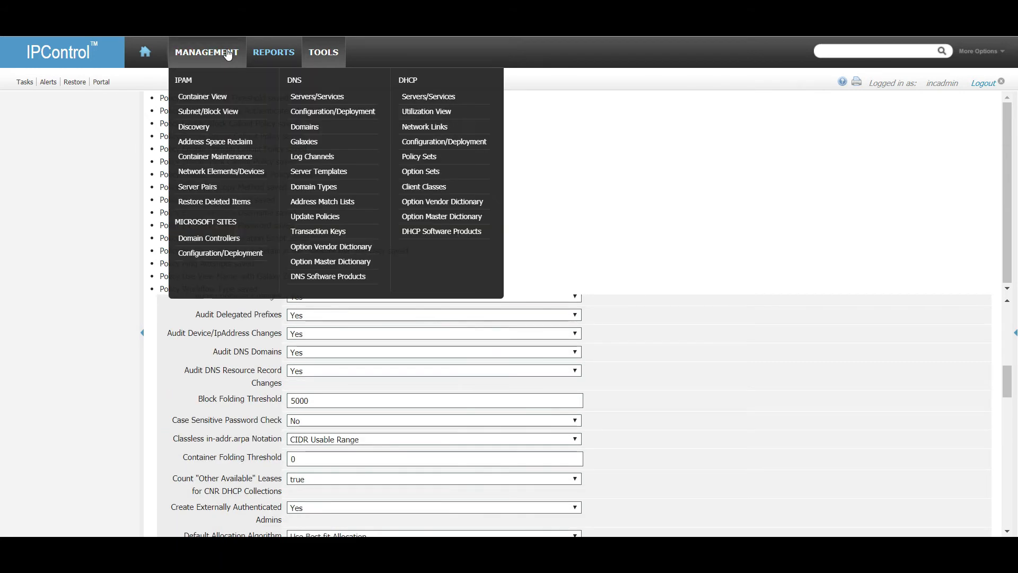
mouse_move(331, 57)
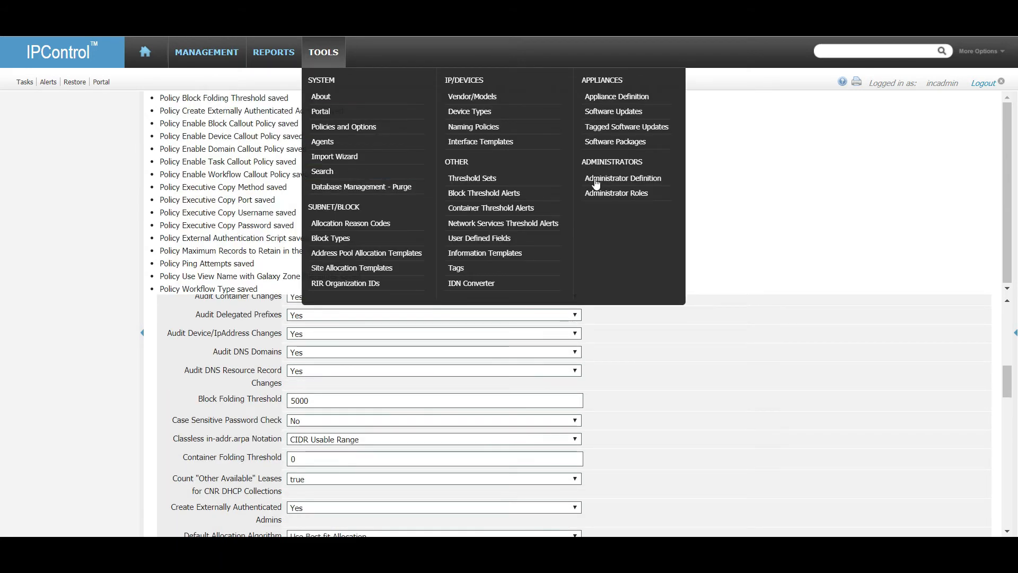
left_click(613, 183)
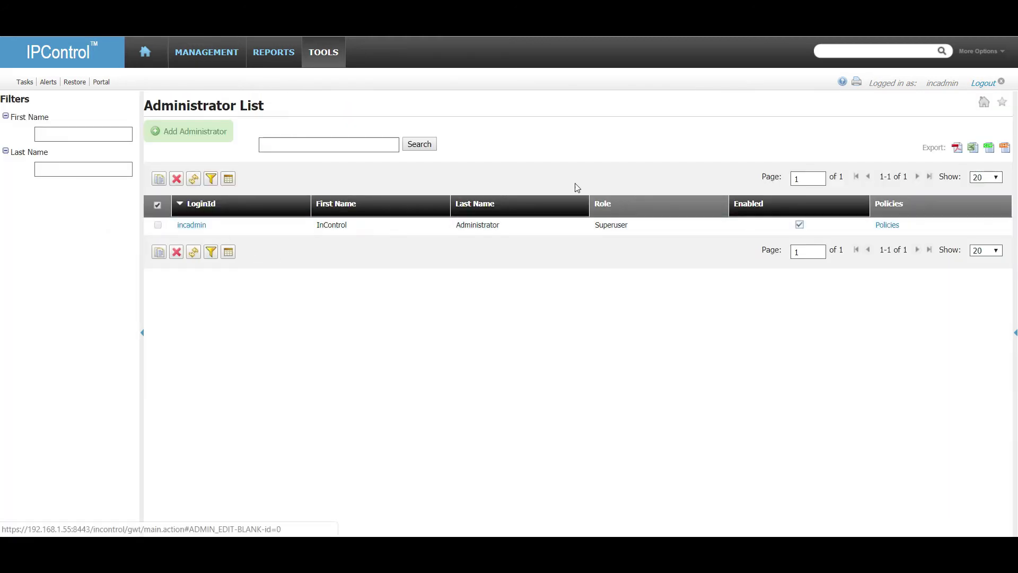
left_click(982, 84)
Log in as ipam-user, retyping the password after the first attempt fails authorization.
left_click(126, 233)
type("ipam-user")
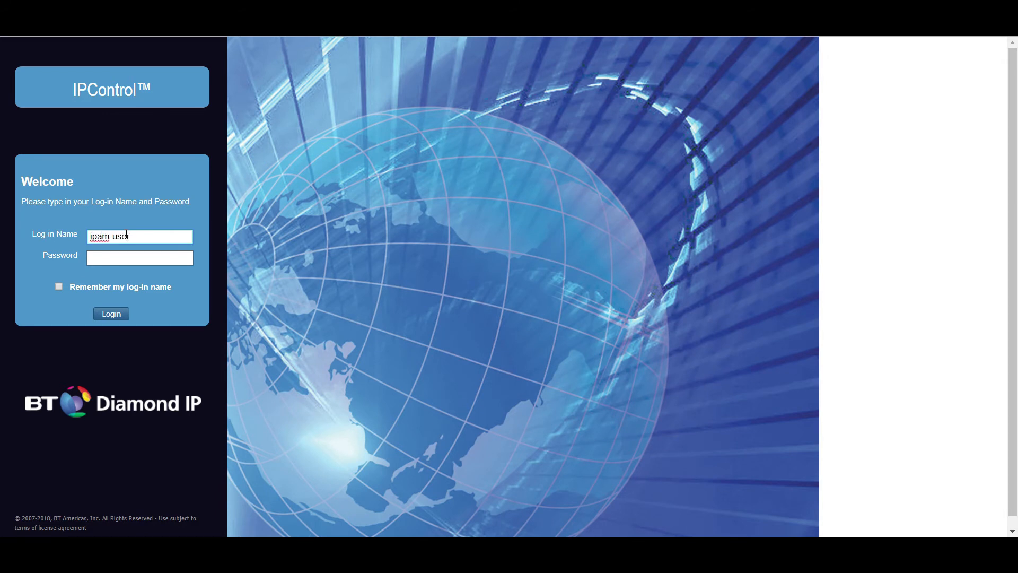
key("Tab")
type("••")
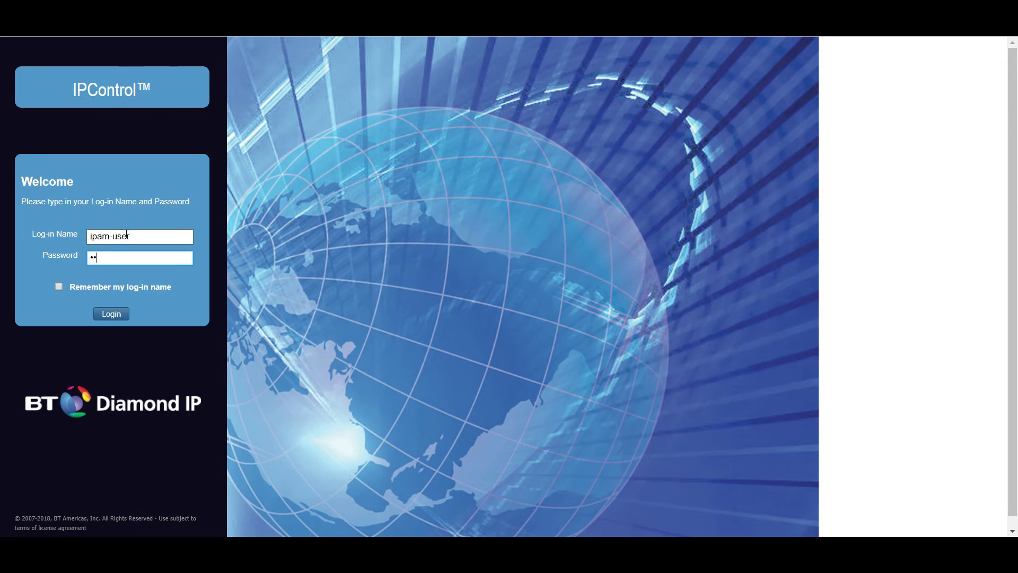
key("BackSpace")
key("BackSpace")
type("••••••••")
left_click(113, 316)
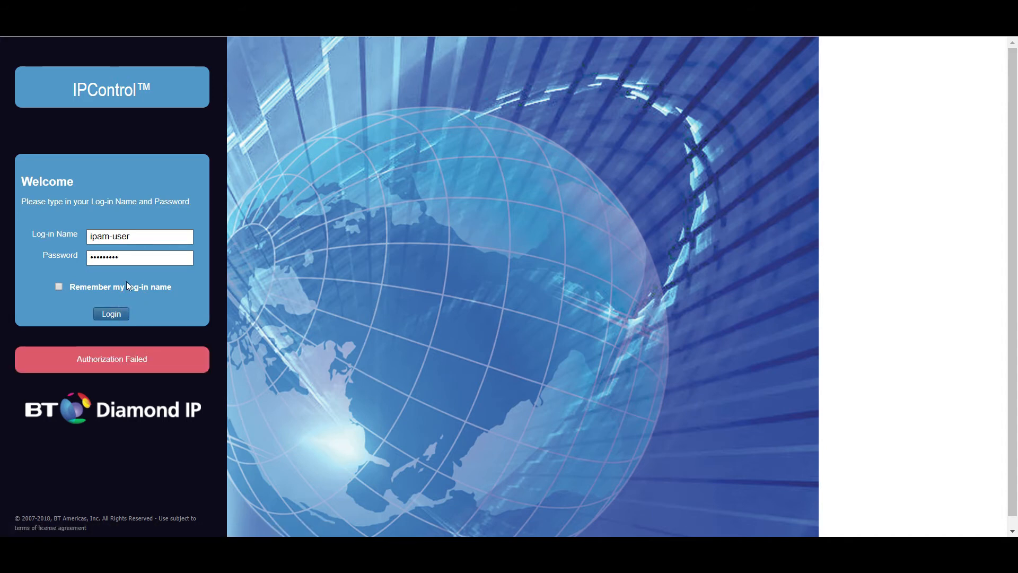
left_click_drag(131, 252, 49, 255)
type("****")
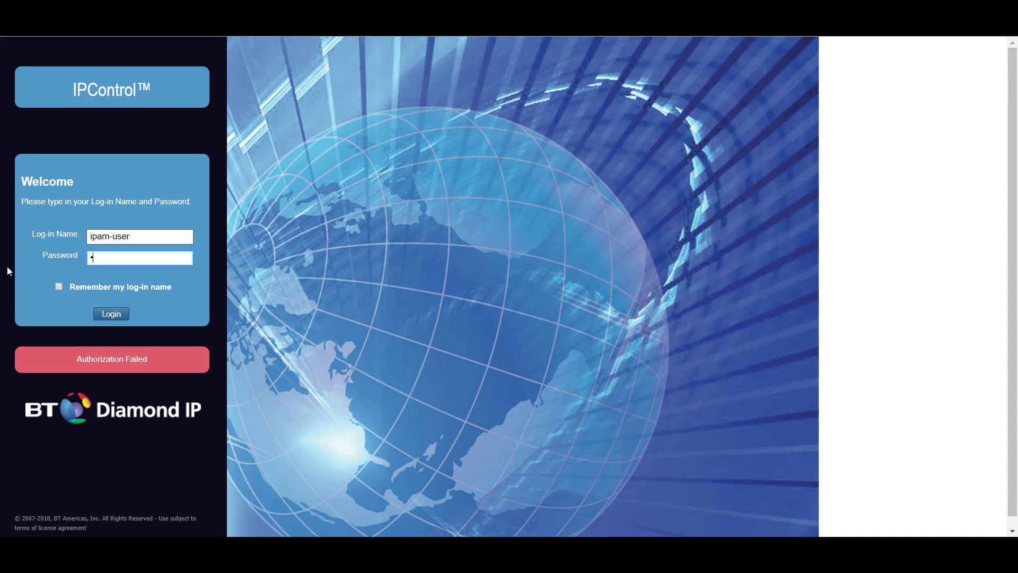
type("*****")
key("Return")
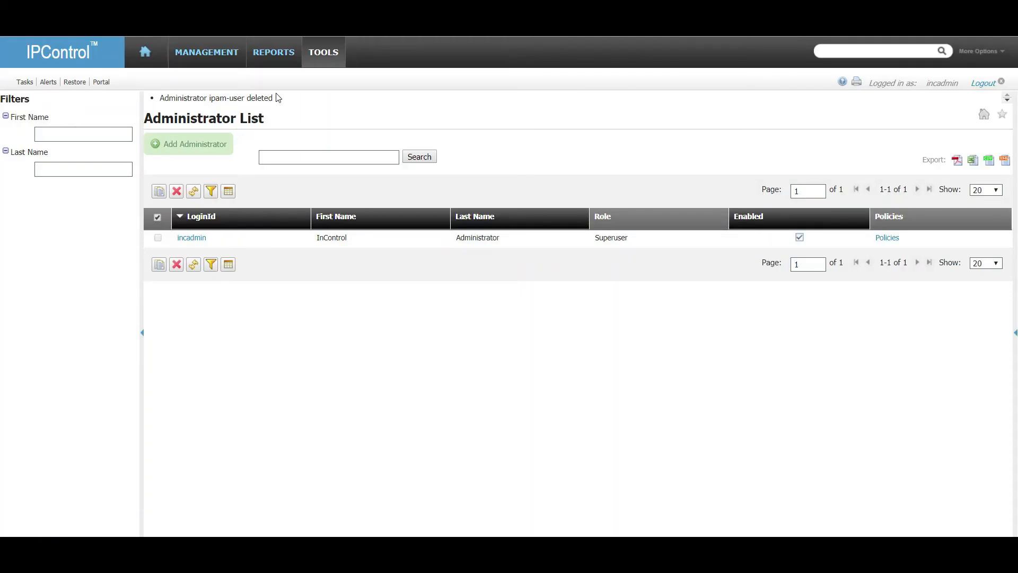
Reopen System Policies/Options and keep external authorization of Master admins set to Yes.
left_click(325, 56)
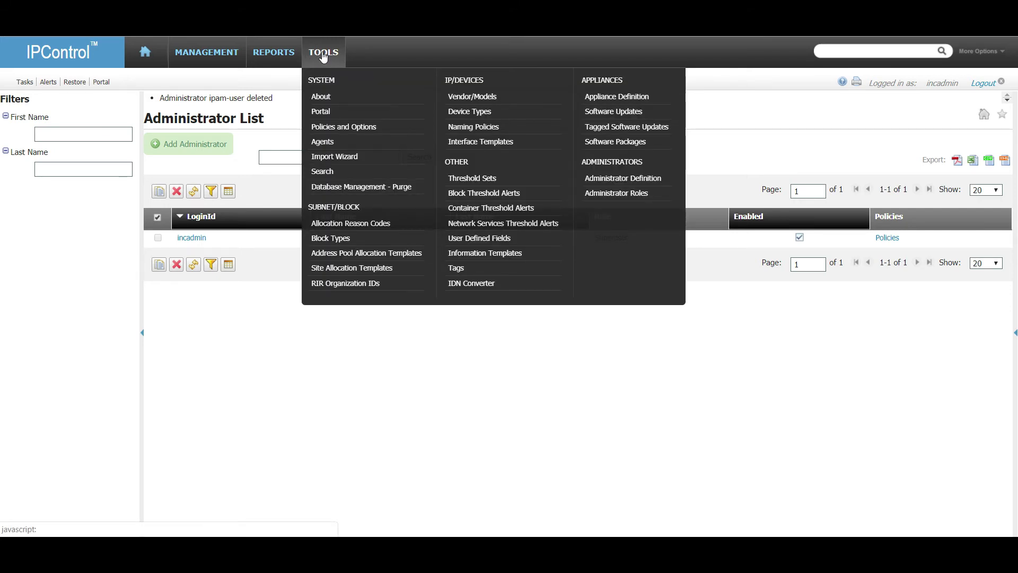
left_click(360, 129)
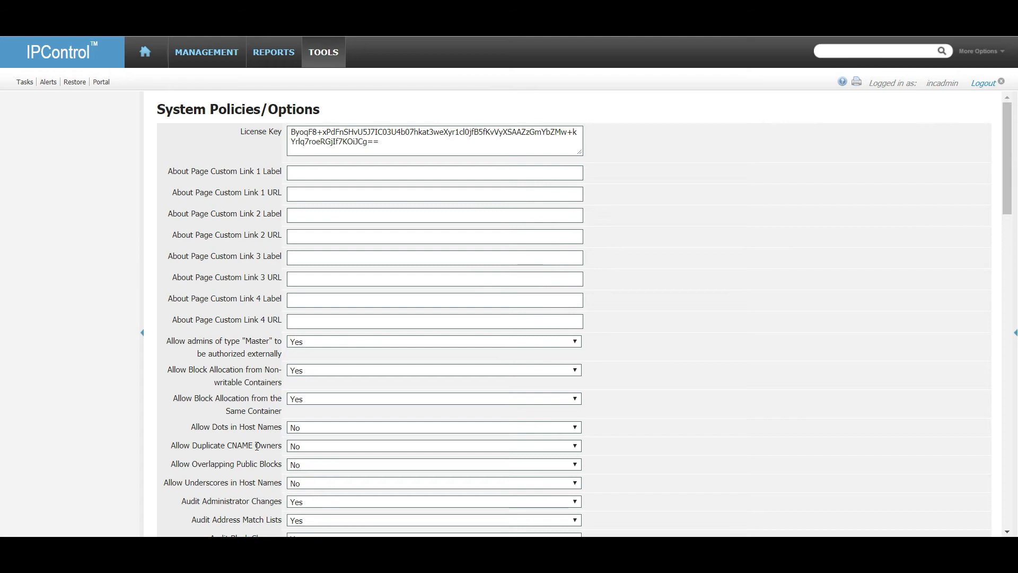
left_click(305, 345)
left_click(303, 341)
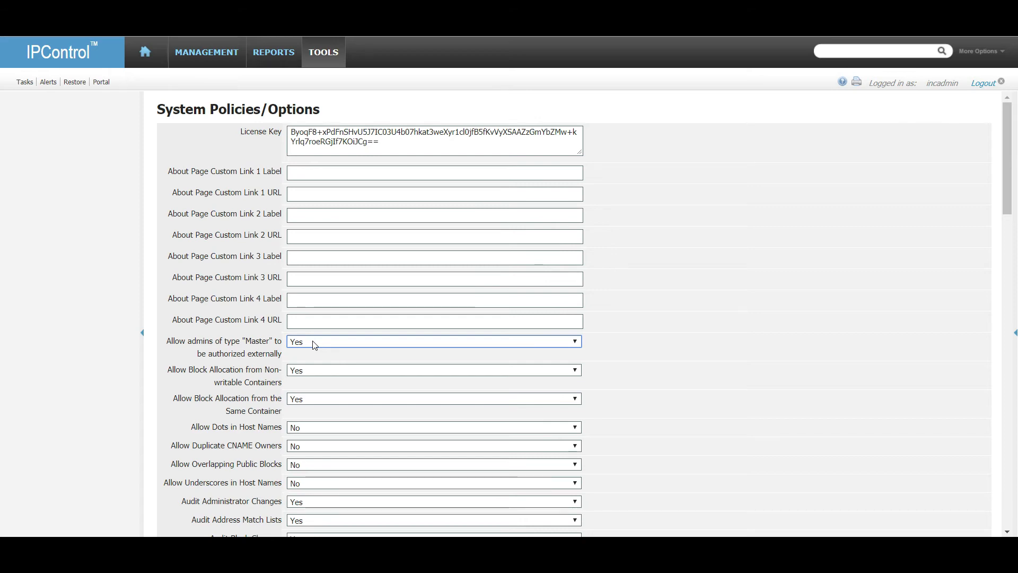
Submit the system policies and open the Administrator Roles list.
scroll(642, 435, "down", 20)
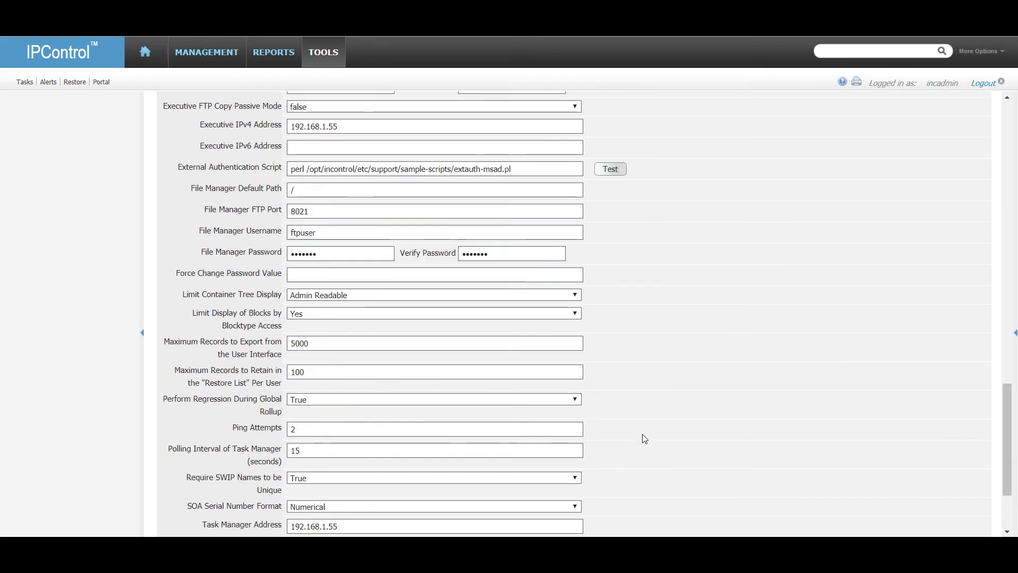
left_click(181, 500)
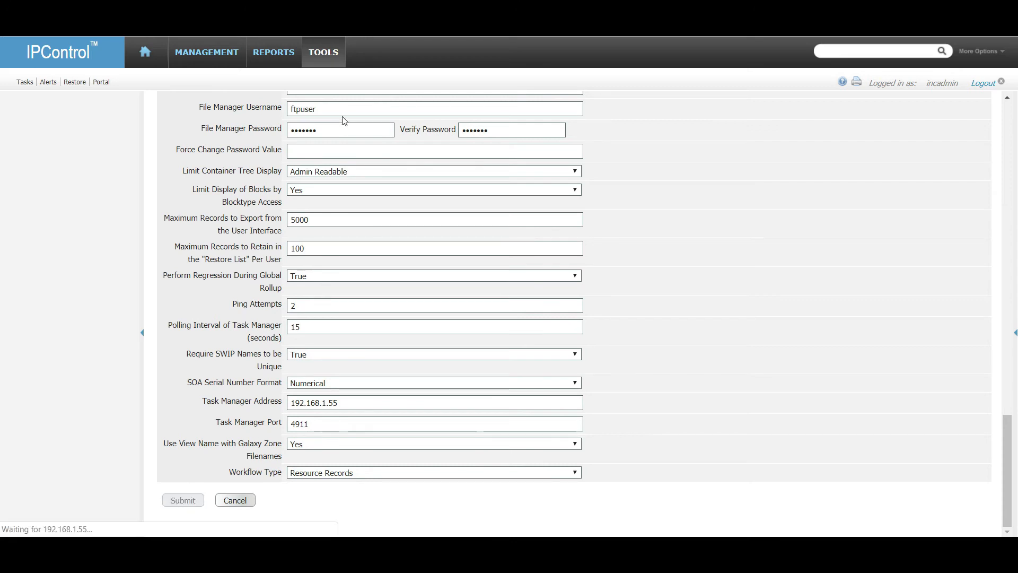
left_click(331, 53)
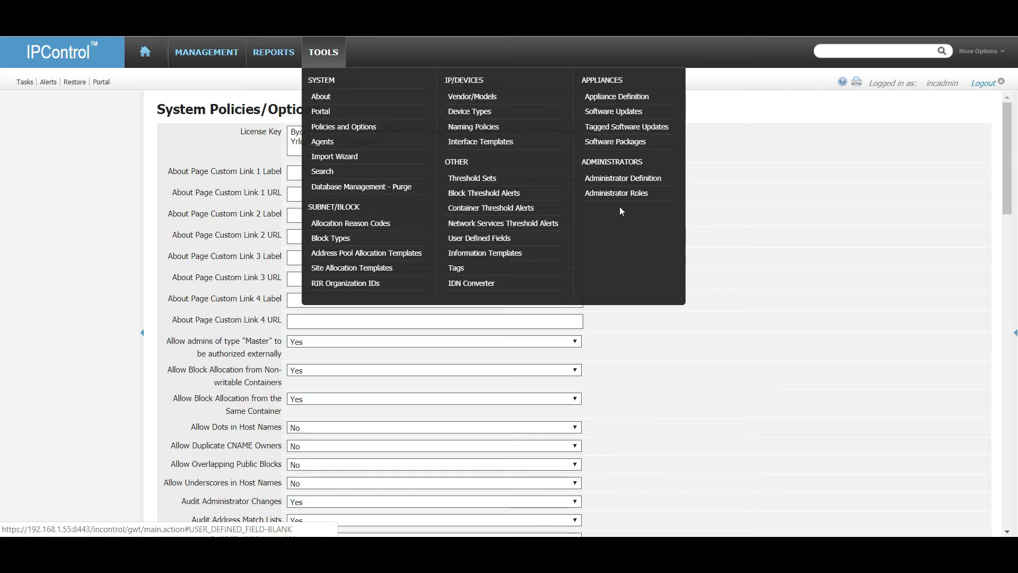
left_click(648, 201)
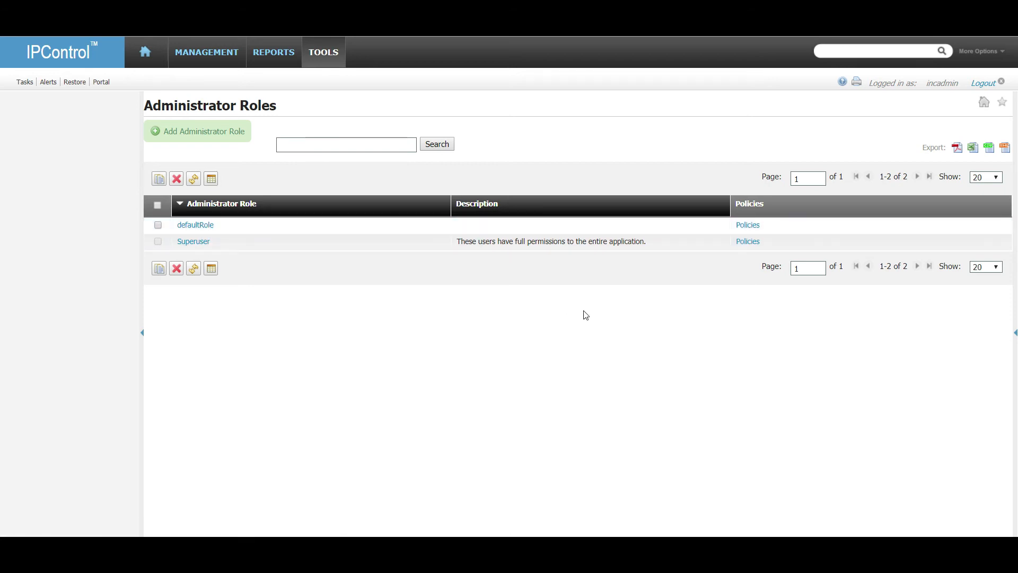
Inspect defaultRole's policies, confirming no Authorized Functions are checked, then log out.
left_click(749, 226)
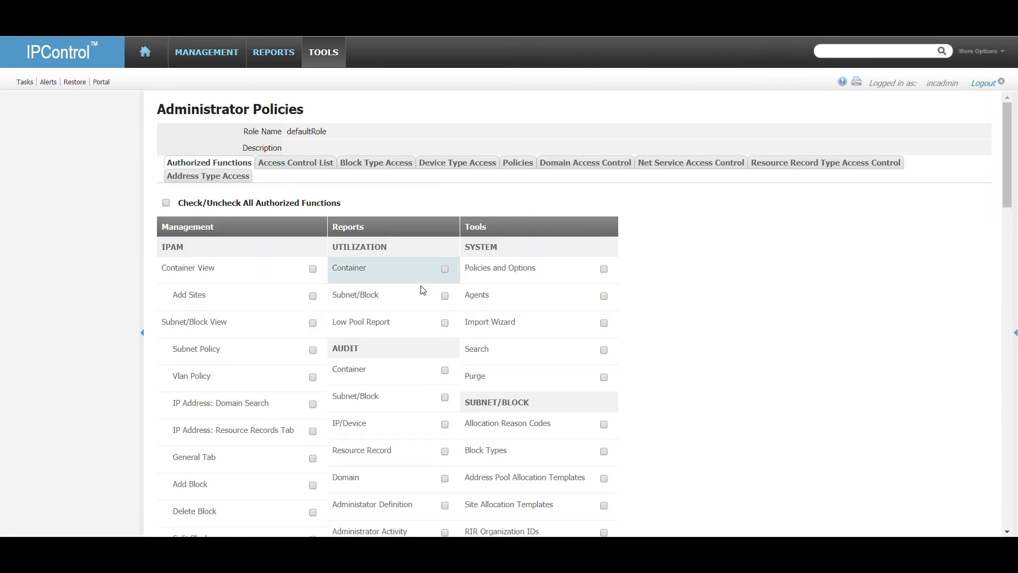
scroll(525, 402, "down", 3)
scroll(525, 398, "down", 6)
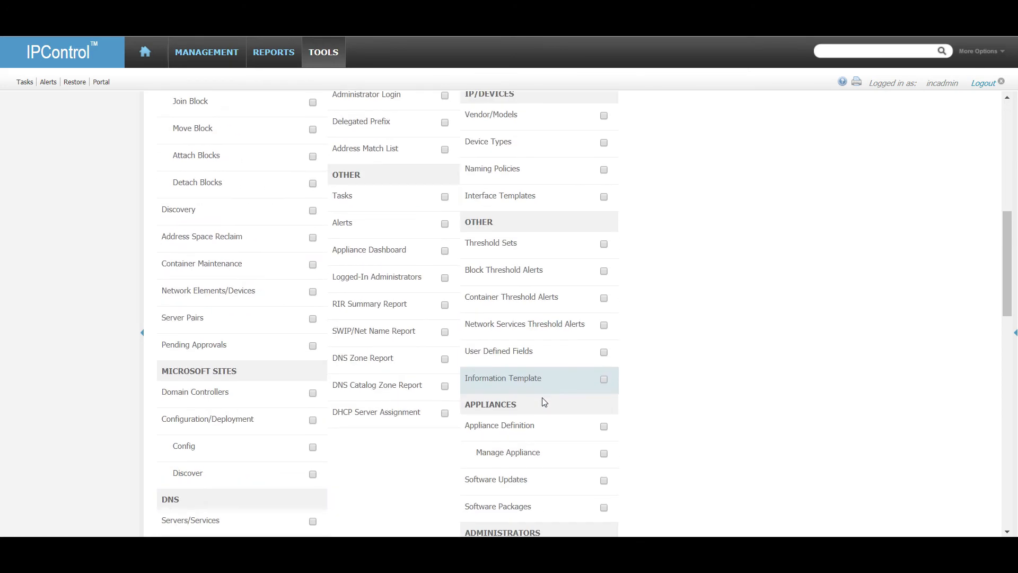
scroll(546, 401, "up", 7)
scroll(548, 402, "up", 2)
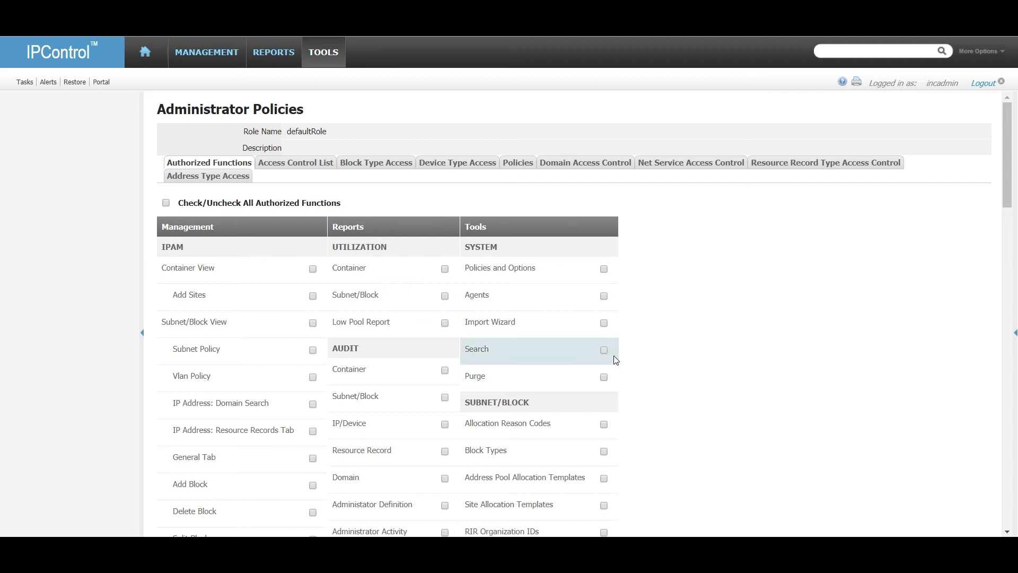
scroll(650, 351, "down", 5)
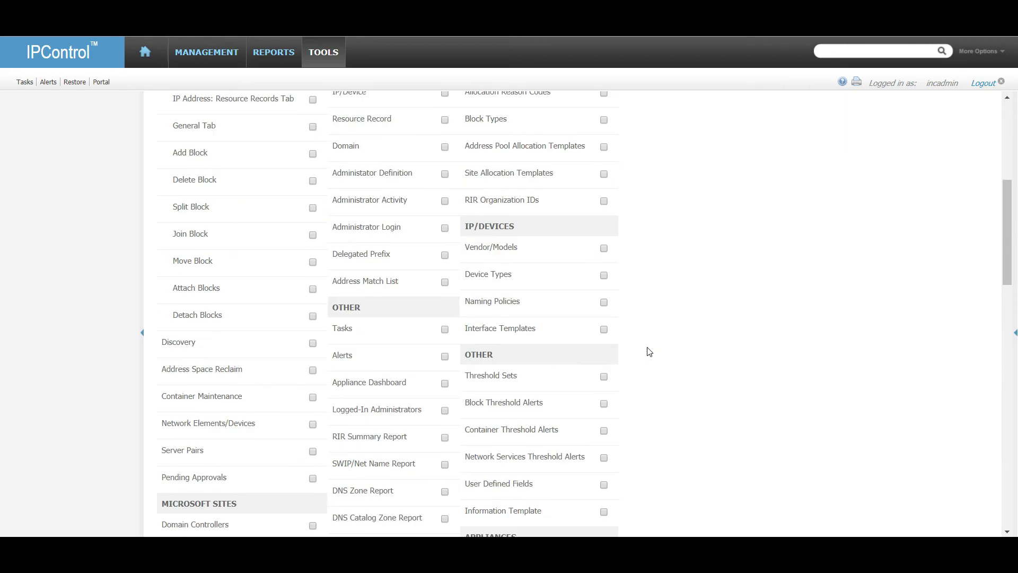
scroll(650, 351, "down", 14)
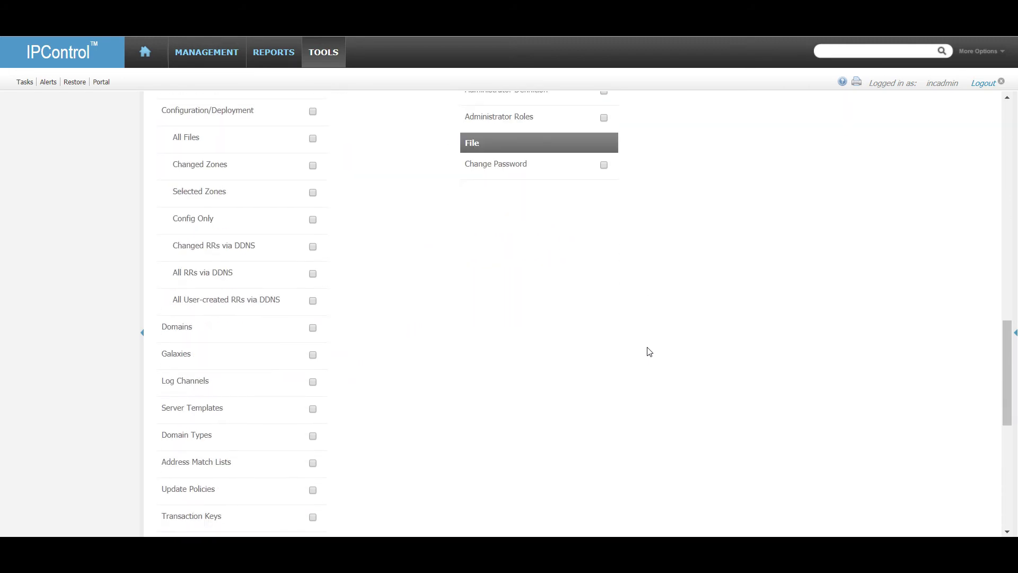
scroll(650, 351, "up", 5)
left_click(984, 83)
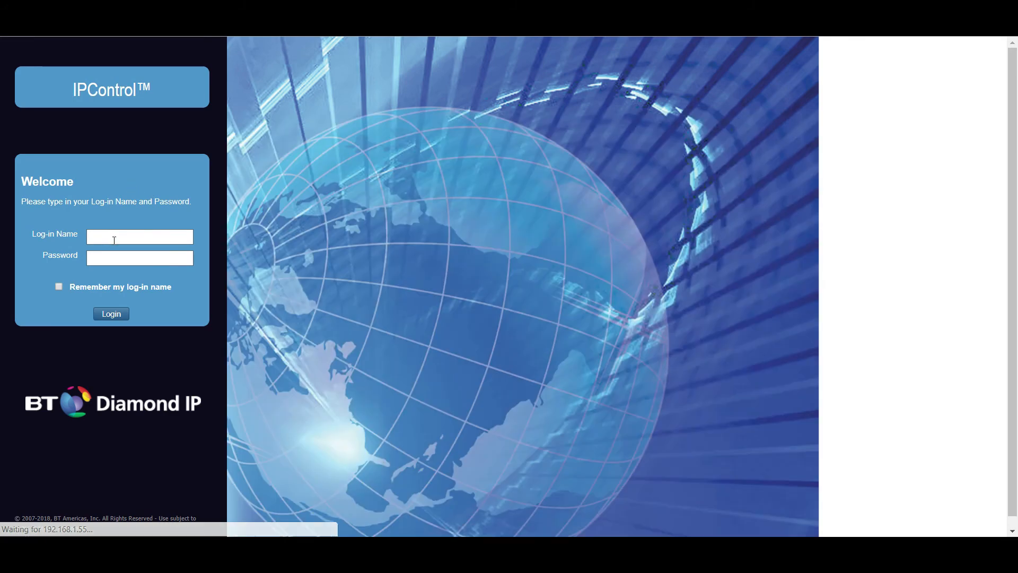
Sign in to IPControl as ipam-user.
left_click(111, 238)
type("ipamuser")
key("Tab")
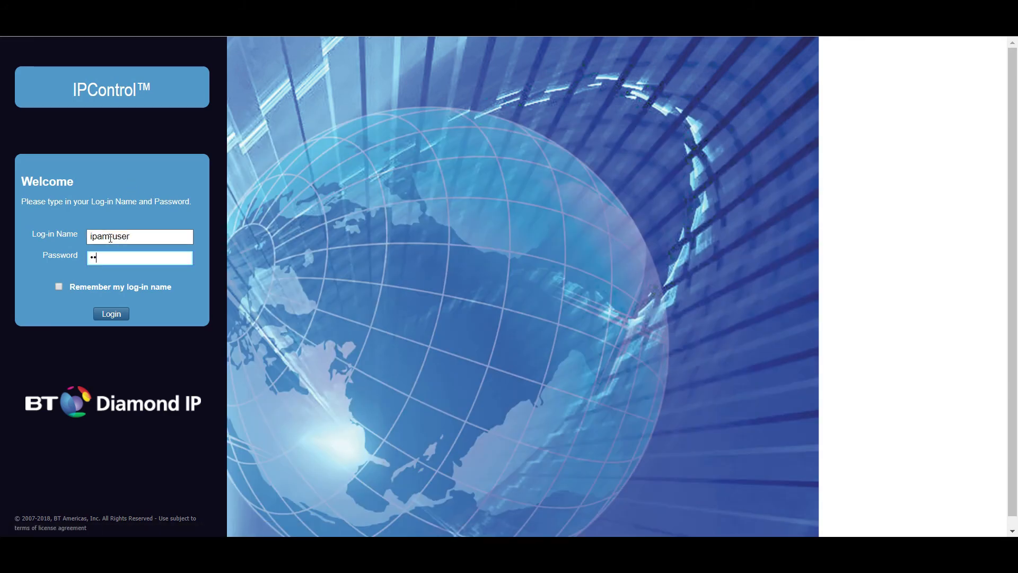
type("•••••••••")
key("Return")
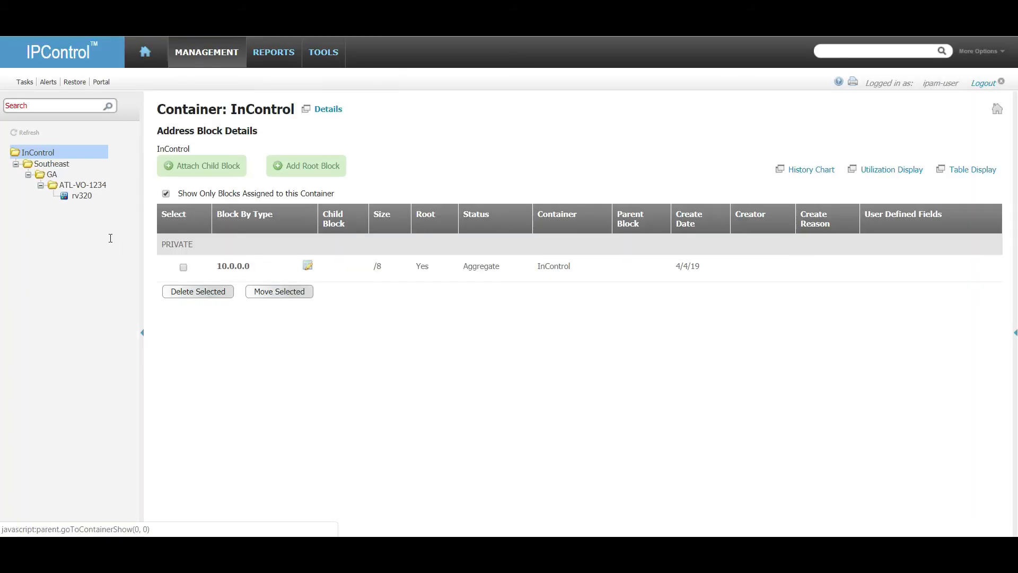
Check ipam-user's entry in the Administrator List is an enabled Superuser, then log out.
left_click(323, 52)
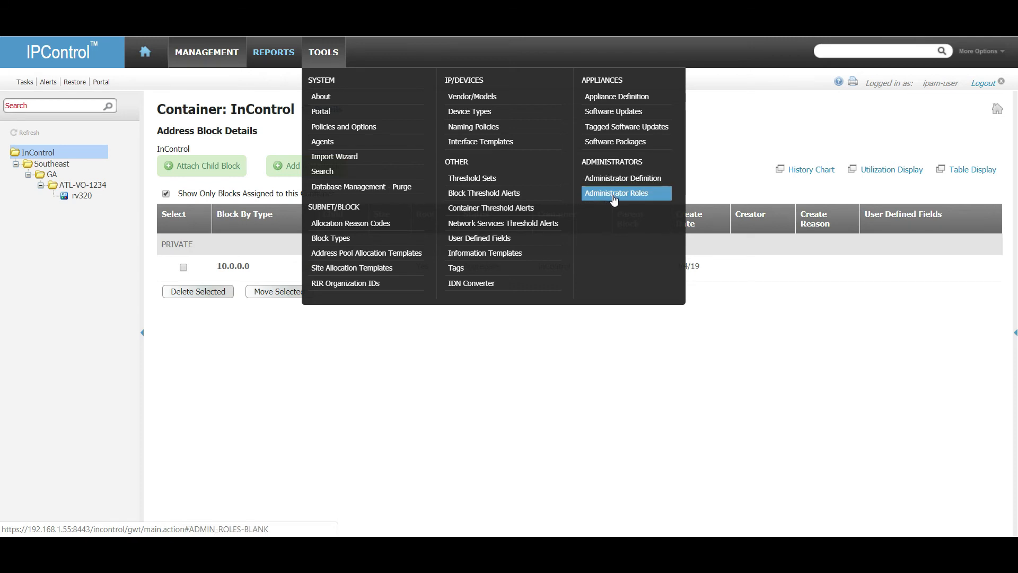
left_click(602, 181)
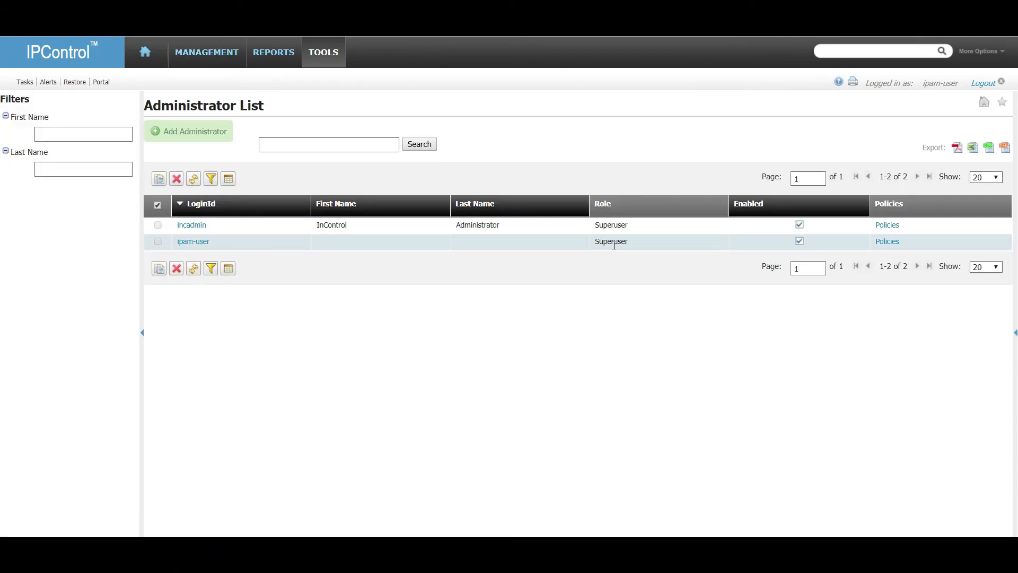
left_click(192, 241)
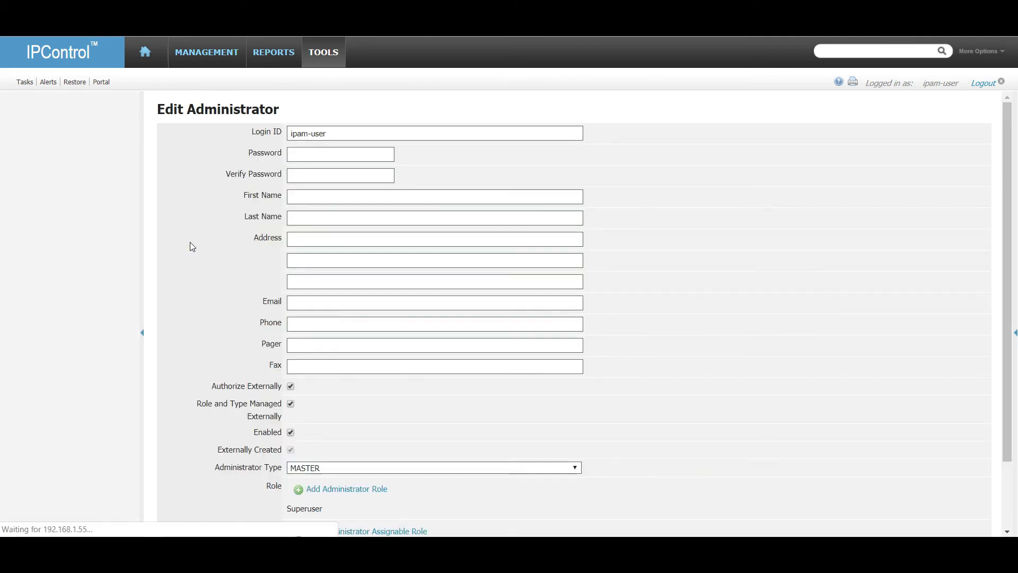
scroll(562, 444, "down", 3)
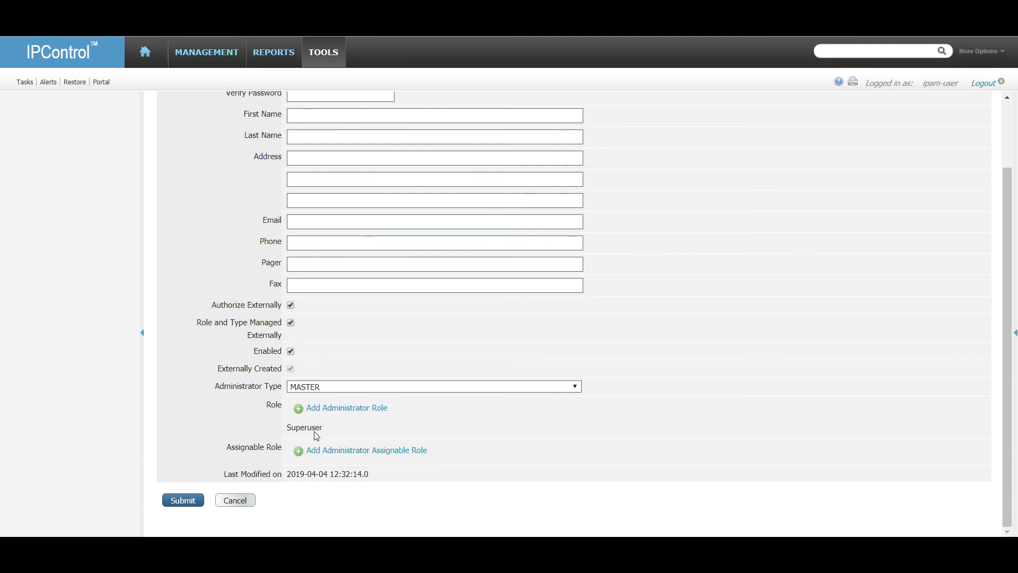
left_click(238, 500)
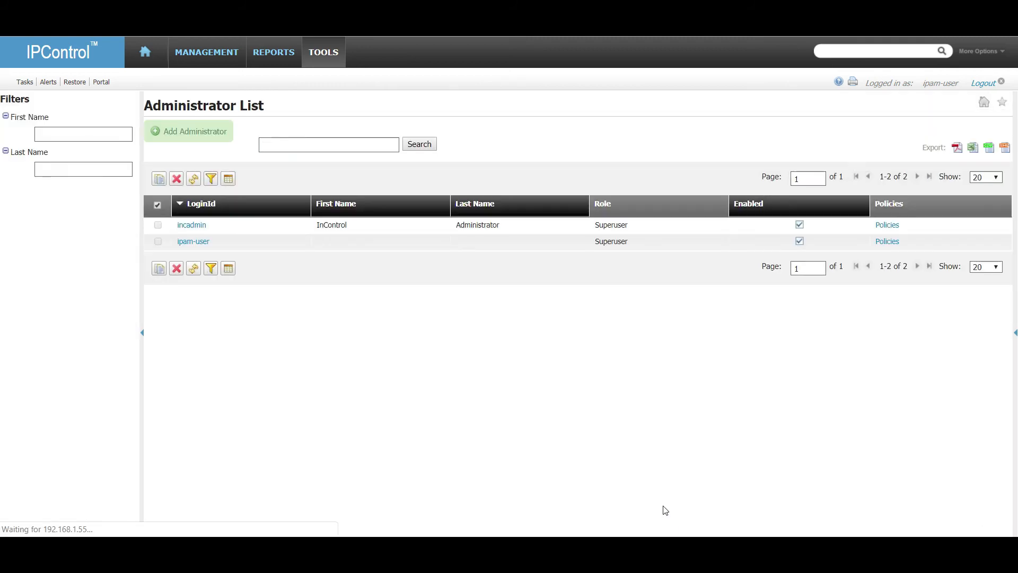
left_click(989, 85)
On the domain controller, remove the ipam user from the IPControl group via Member Of, confirm and apply.
mouse_move(655, 546)
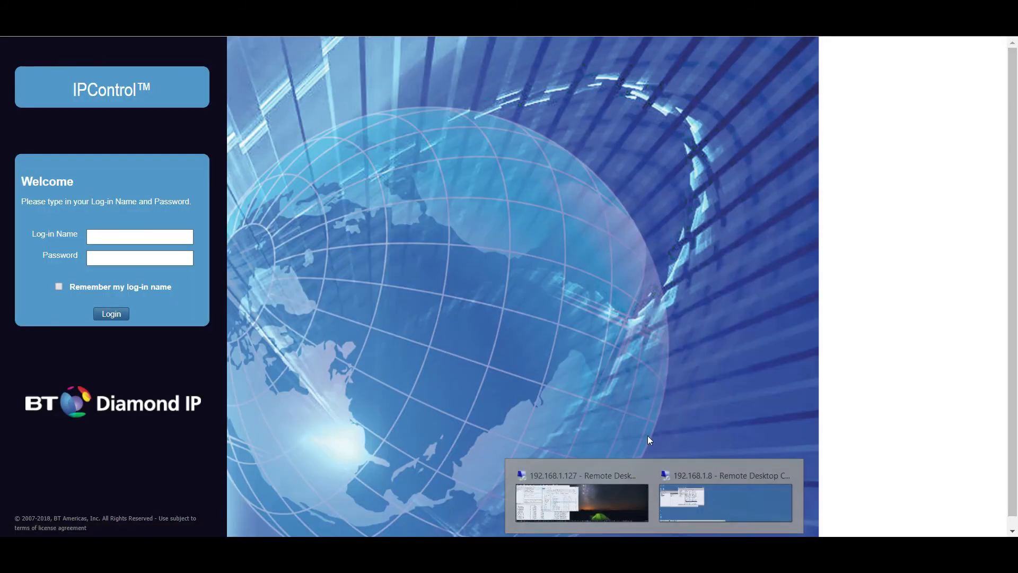
left_click(699, 485)
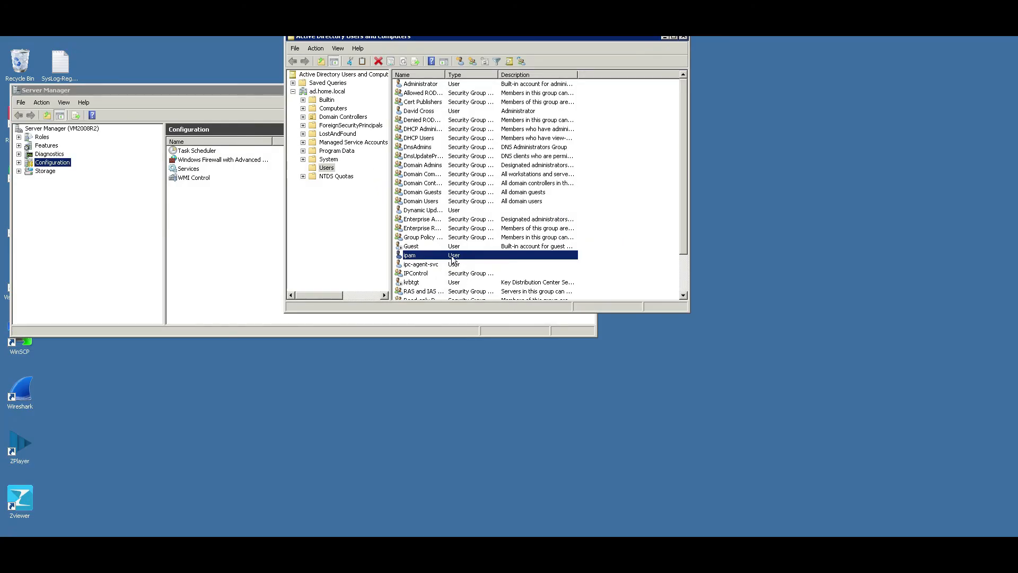
right_click(454, 257)
left_click(413, 259)
double_click(413, 256)
left_click(462, 42)
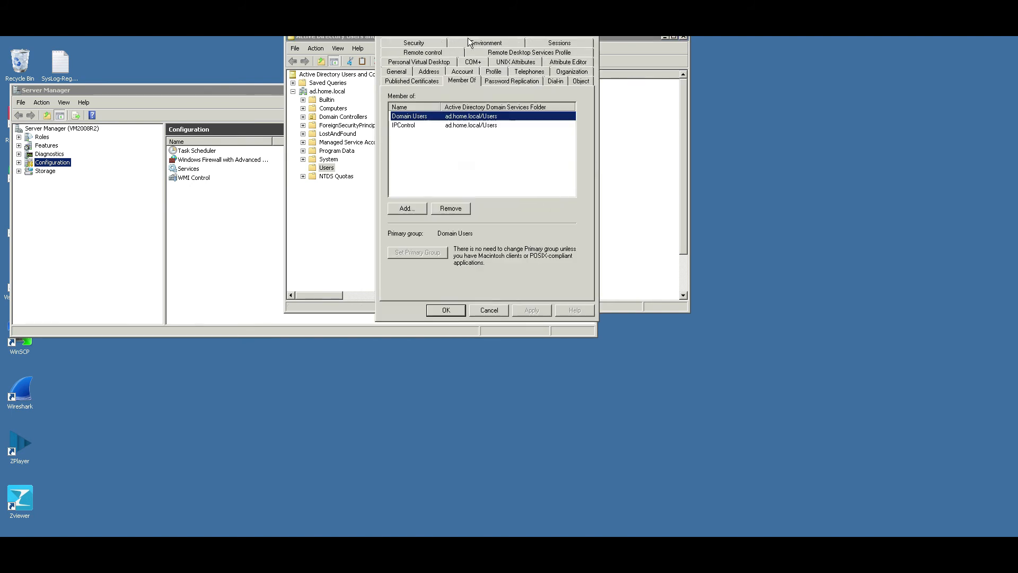
left_click(416, 126)
left_click(451, 208)
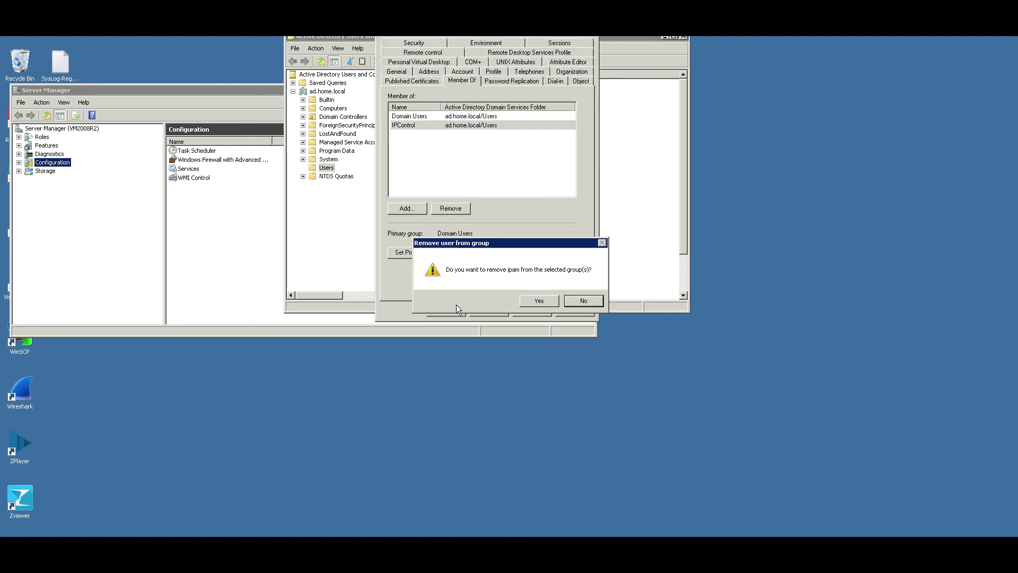
left_click(545, 299)
left_click(446, 311)
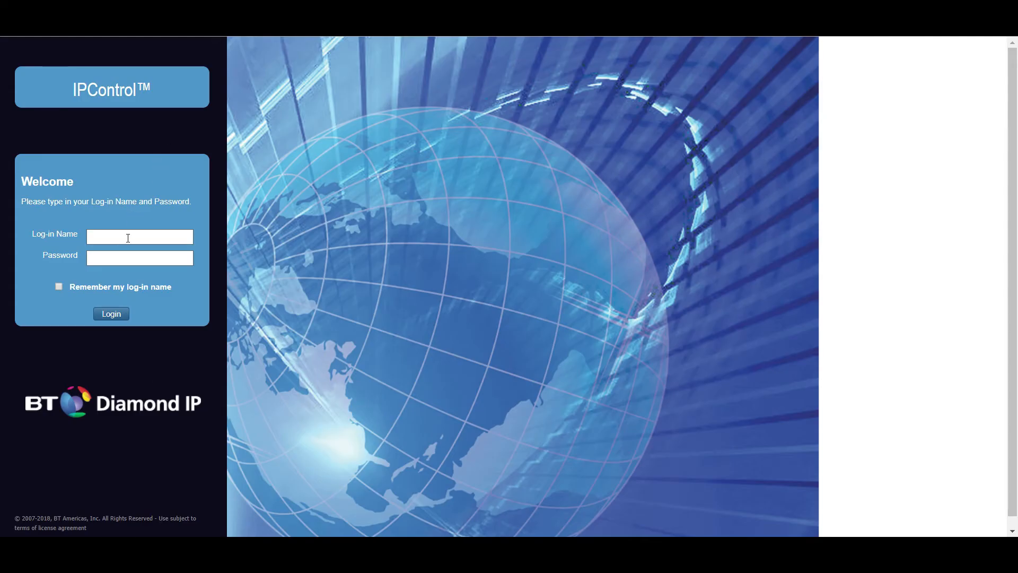
Enter ipam-user as the log-in name, correcting the typo, and submit the login.
left_click(128, 239)
type("ipam-usre")
key("Tab")
key("shift+Tab")
type("ipam-user")
key("Tab")
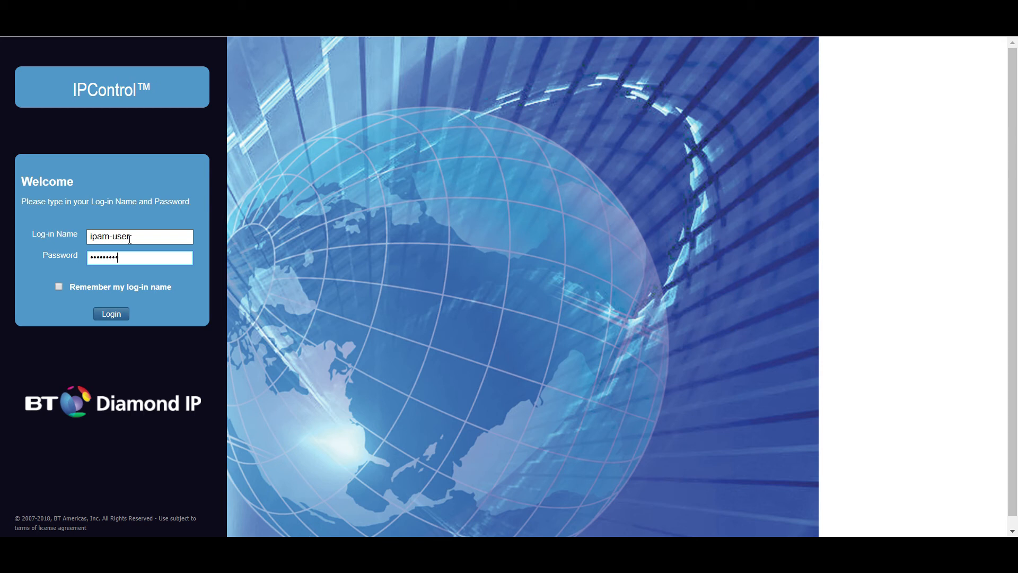
key("Return")
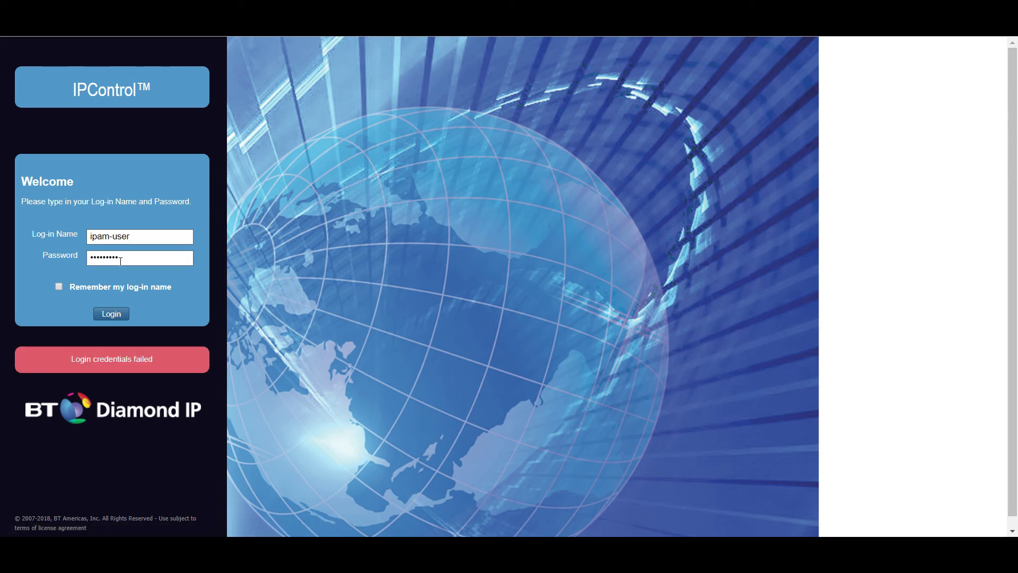
After the failed attempt, re-enter the account password and sign in again.
left_click_drag(128, 250, 2, 249)
left_click_drag(131, 258, 43, 260)
type("•••")
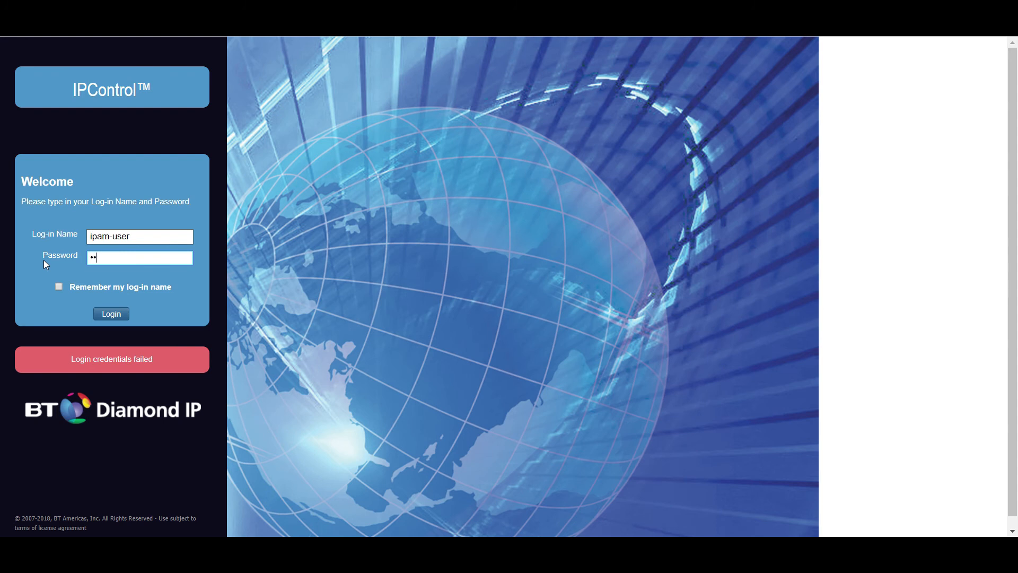
type("••••••")
key("Return")
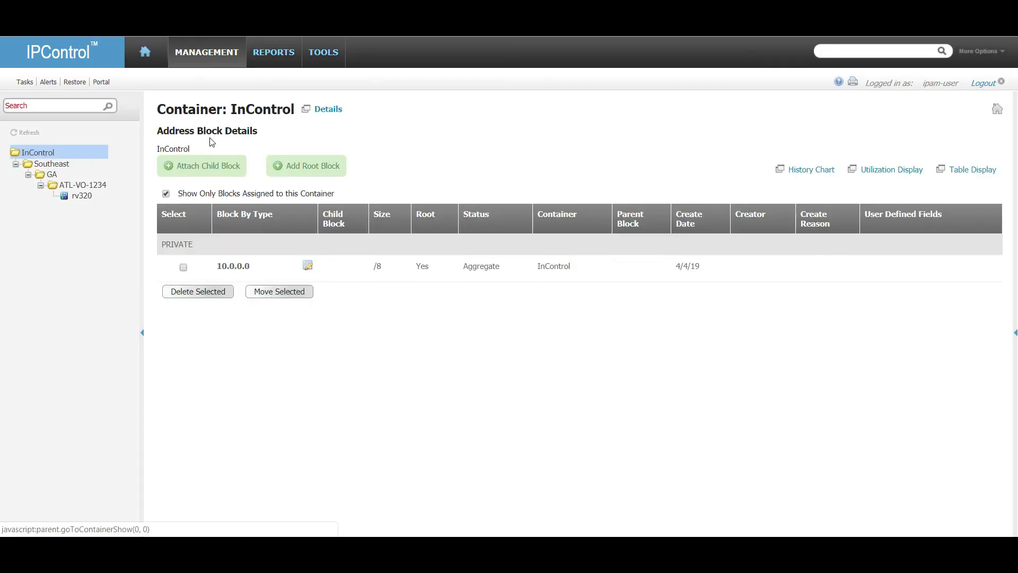
Check in Tools > Administrator Definition that ipam-user now has defaultRole.
left_click(324, 52)
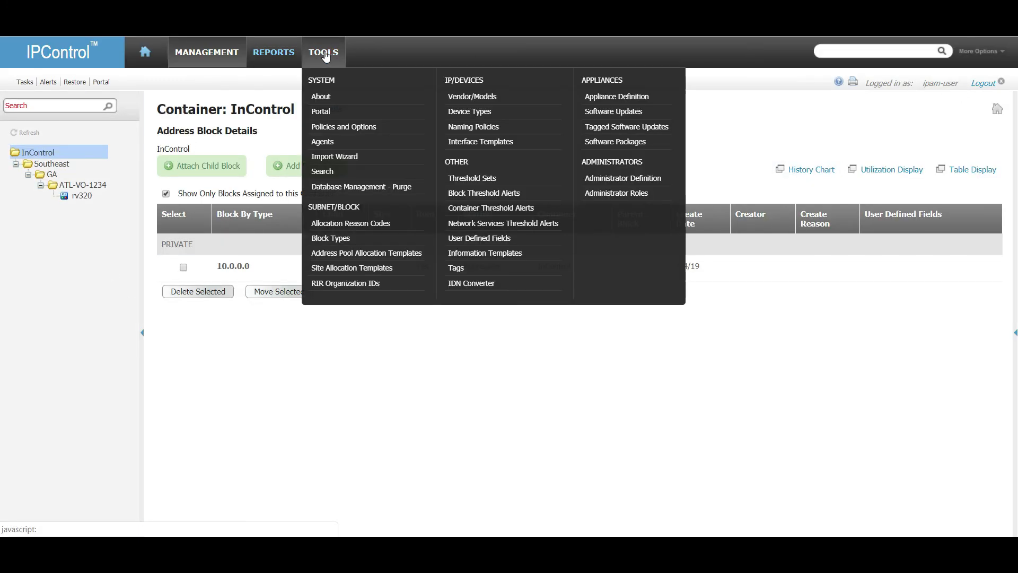
left_click(607, 179)
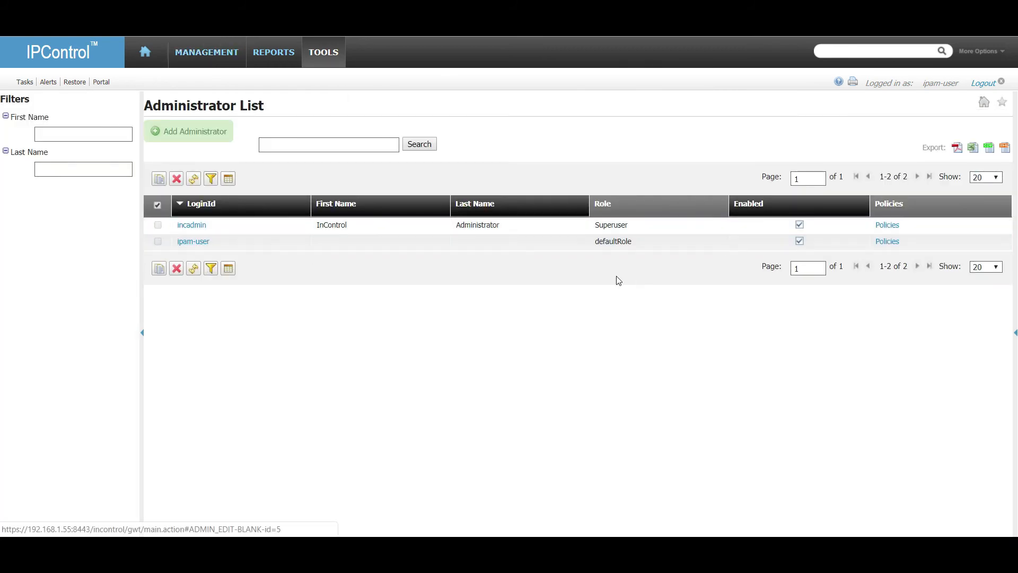
left_click_drag(632, 242, 594, 242)
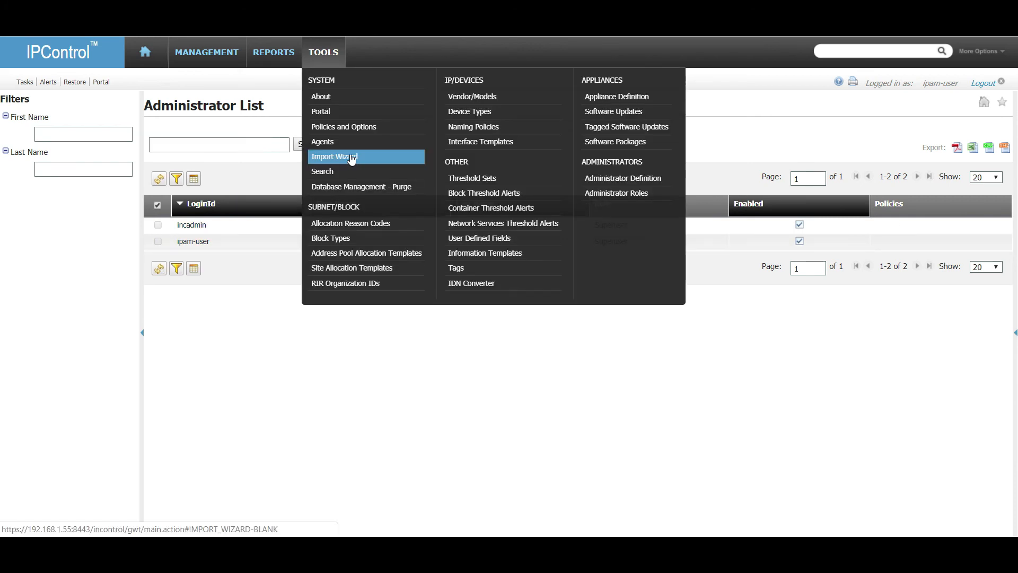
Go to Allocation Reason Codes and, at the redirected login, enter the incadmin log-in name.
left_click(380, 225)
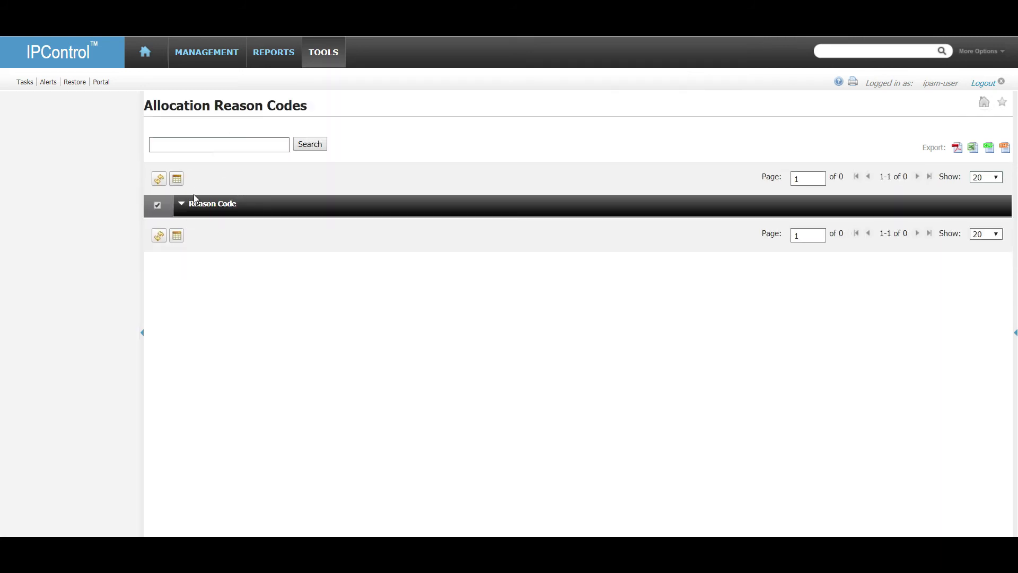
left_click(319, 50)
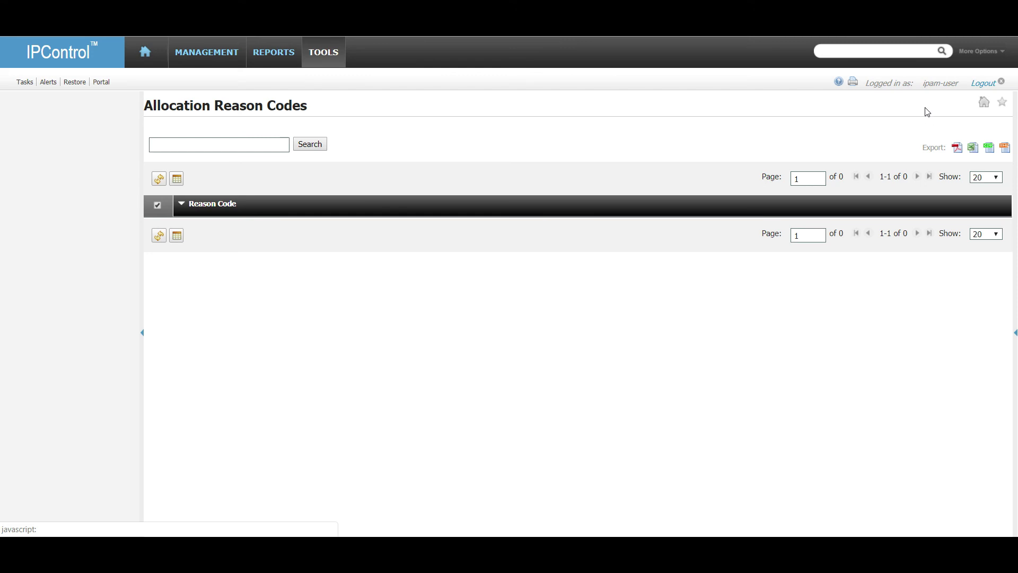
type("incadmin")
key("Tab")
Sign in as the superuser and open Tools > Allocation Reason Codes.
type("*")
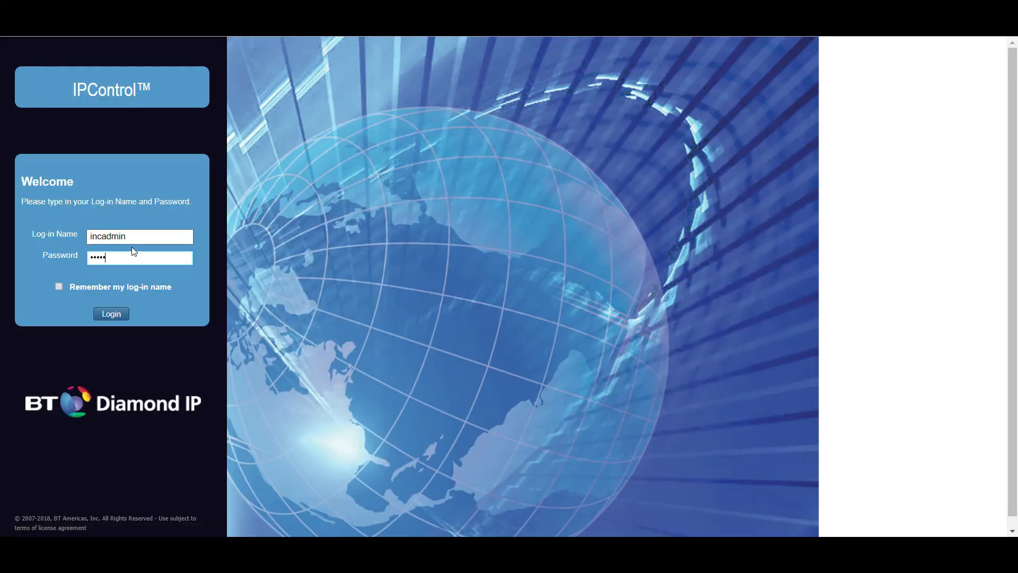
key("Return")
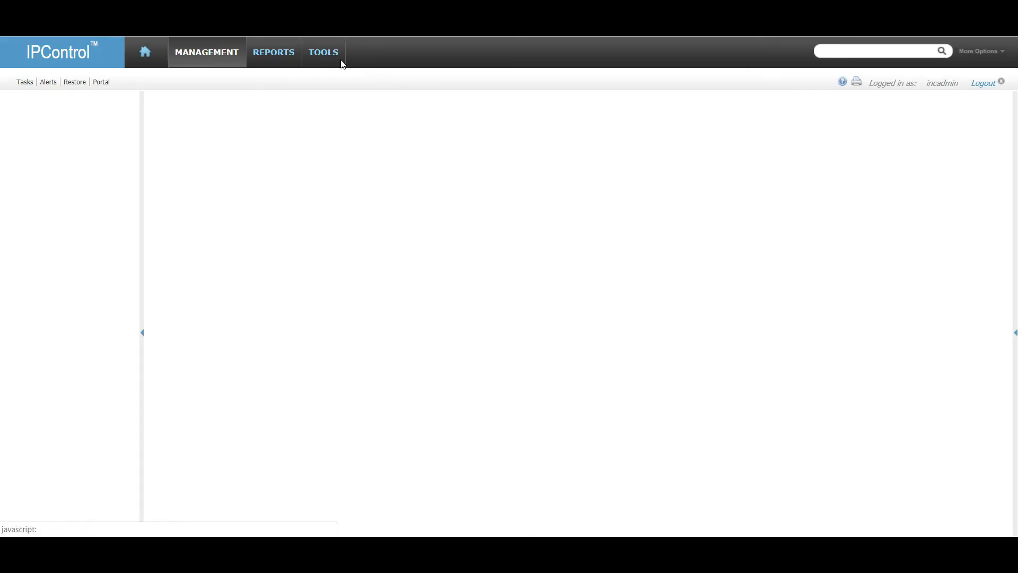
left_click(330, 62)
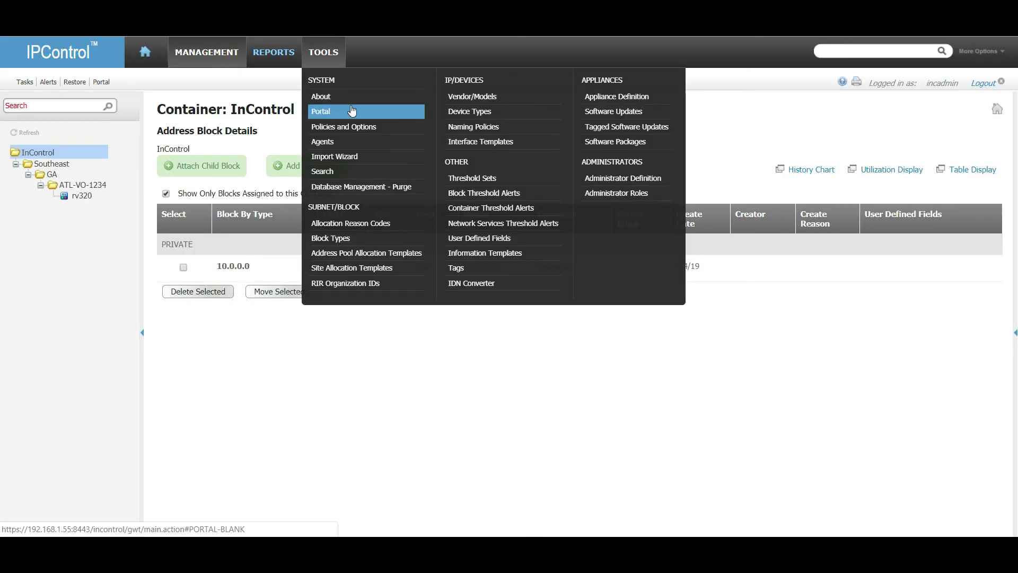
left_click(374, 223)
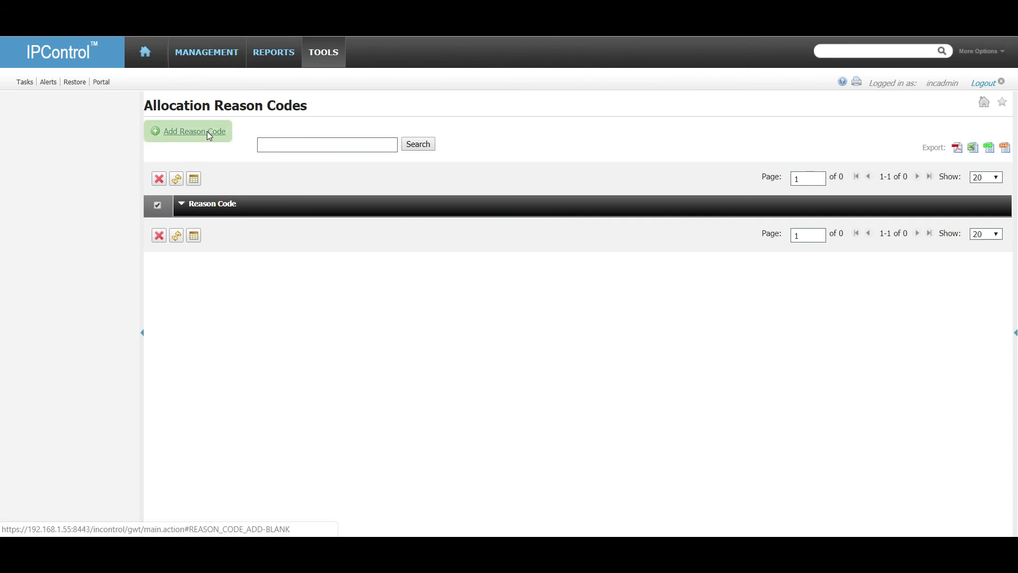
Add and save reason code '#101: New Subnet Request'.
left_click(207, 132)
left_click(313, 139)
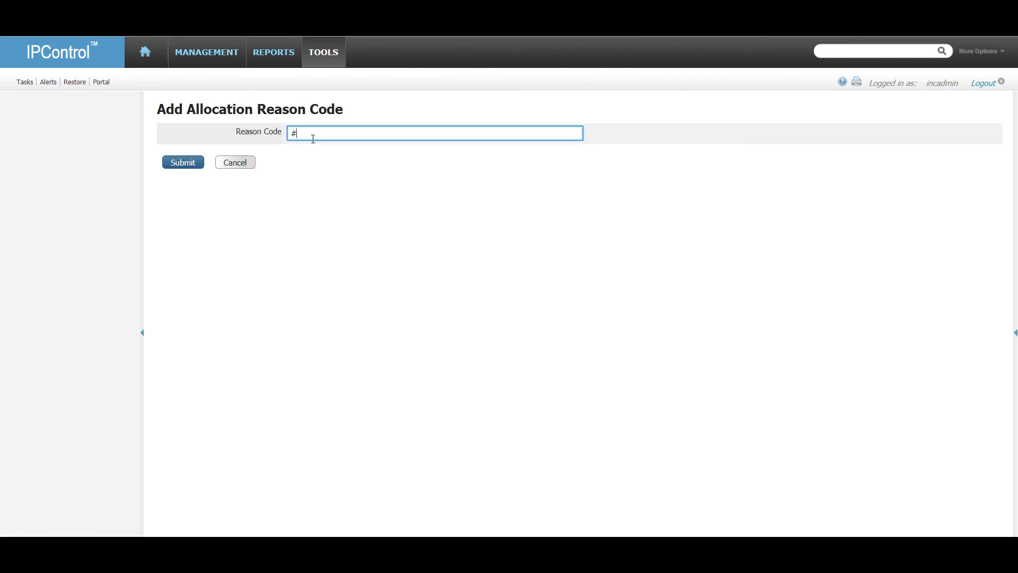
type("#101: New Subnet Request")
right_click(176, 163)
left_click(178, 166)
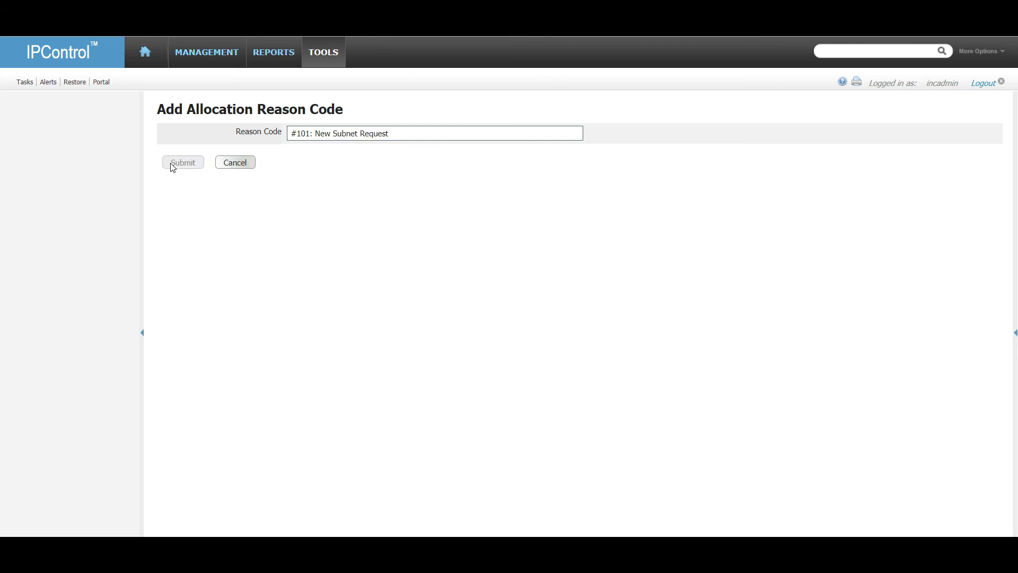
Add and save reason code '#102: New VM IP', then return to the container view.
left_click(212, 144)
type("#102: New Vm  IP")
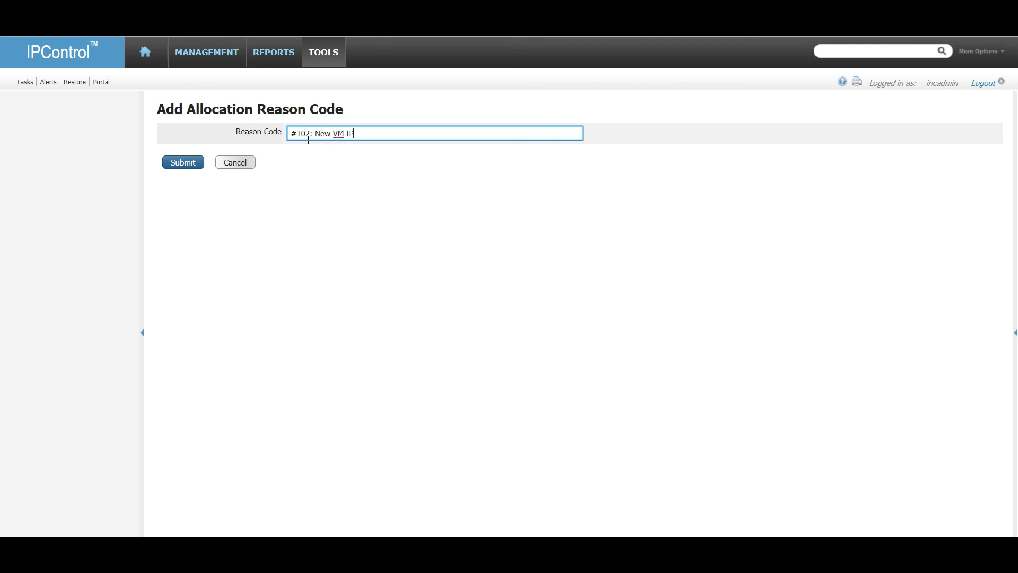
left_click(186, 162)
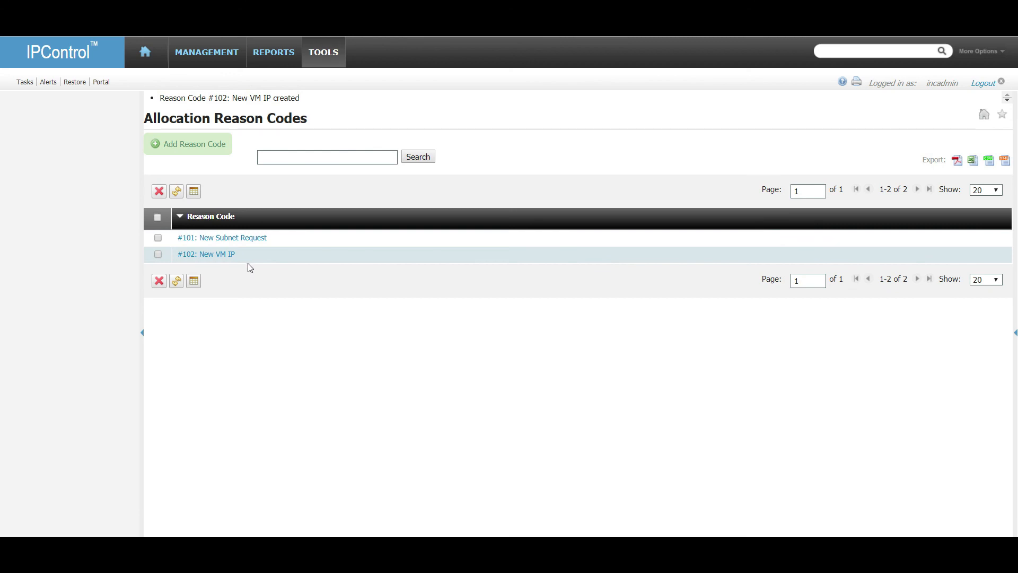
left_click(222, 56)
left_click(204, 98)
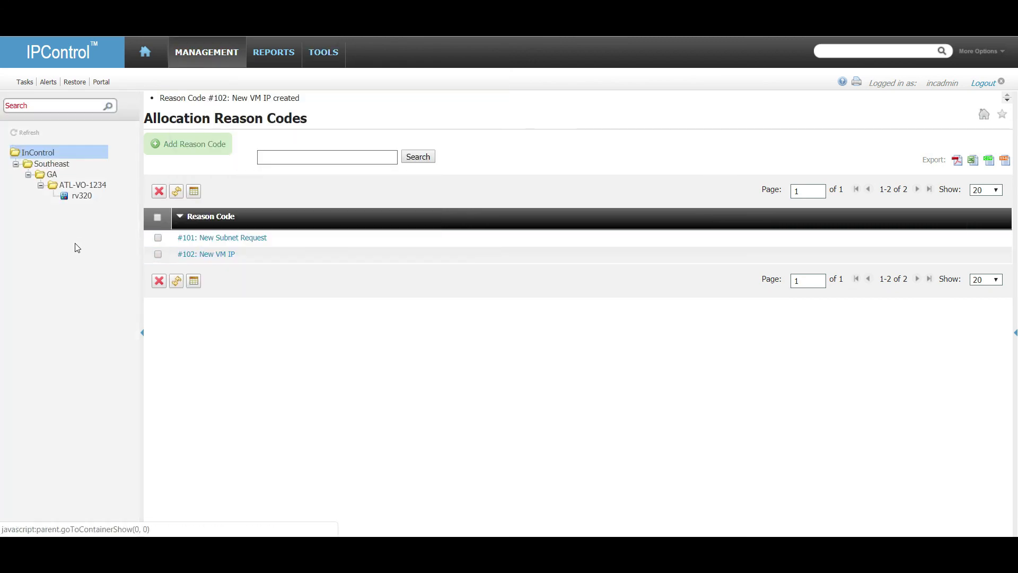
In ATL-VO-1234's Add Child Block form, verify #101 and #102 appear under Reason for Allocation.
left_click(81, 185)
left_click(280, 167)
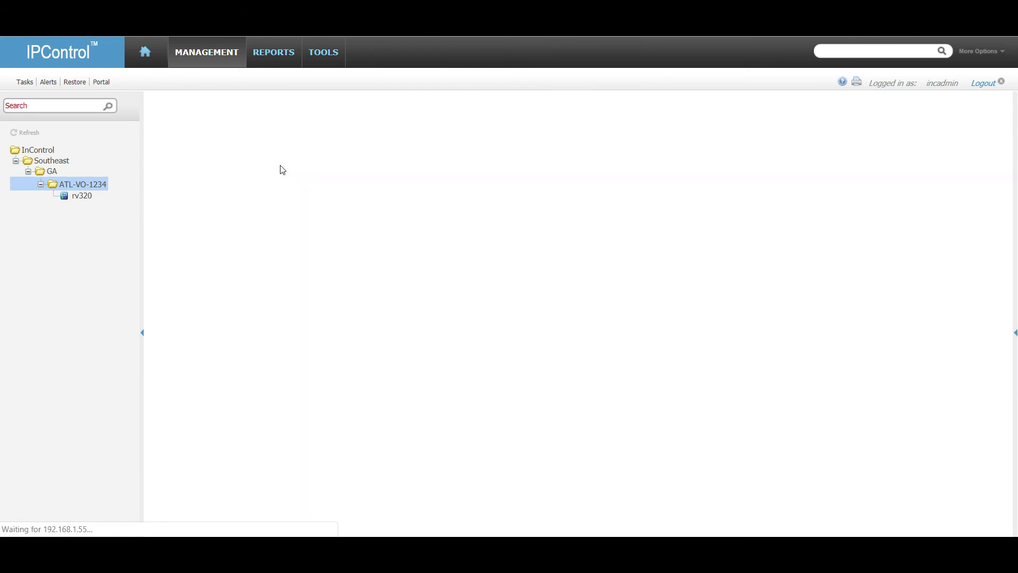
scroll(240, 376, "down", 6)
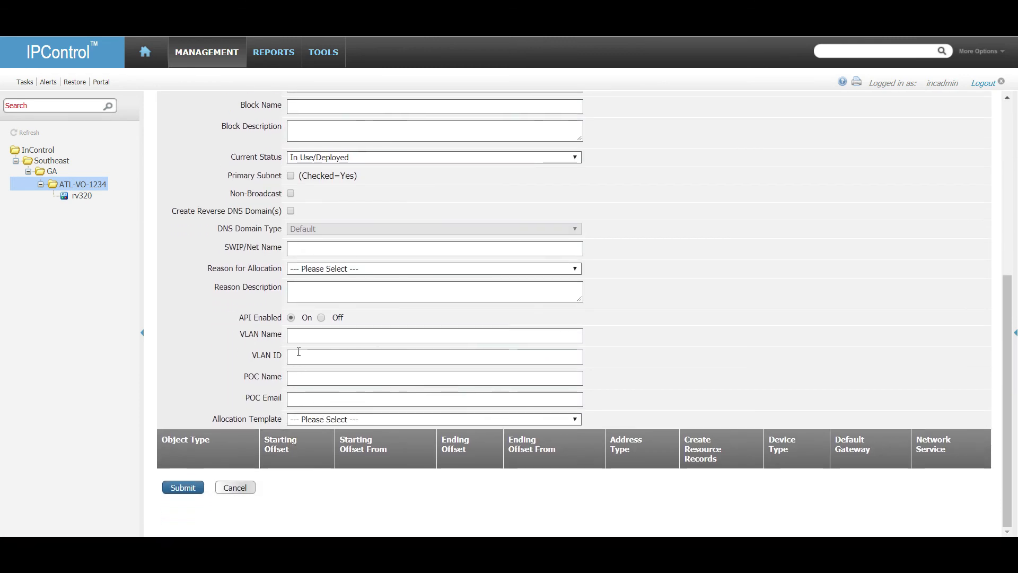
left_click(344, 270)
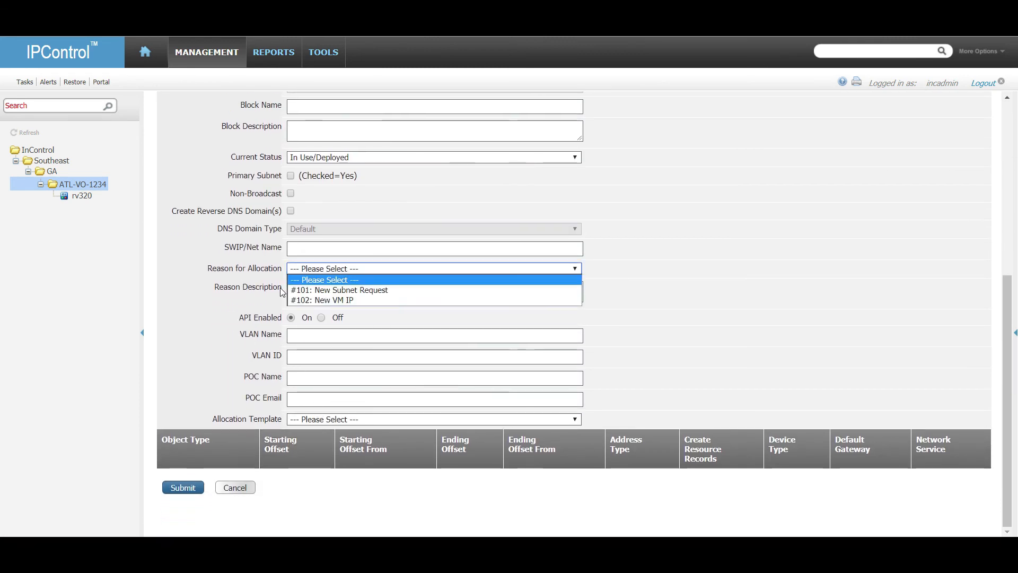
left_click(328, 279)
left_click(342, 291)
left_click(326, 272)
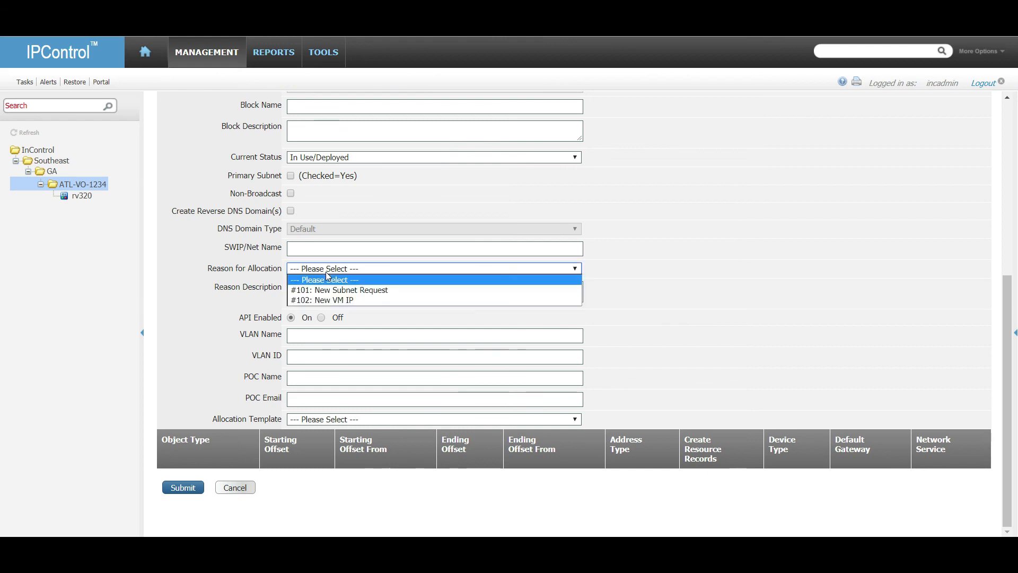
left_click(252, 154)
left_click_drag(252, 155, 254, 154)
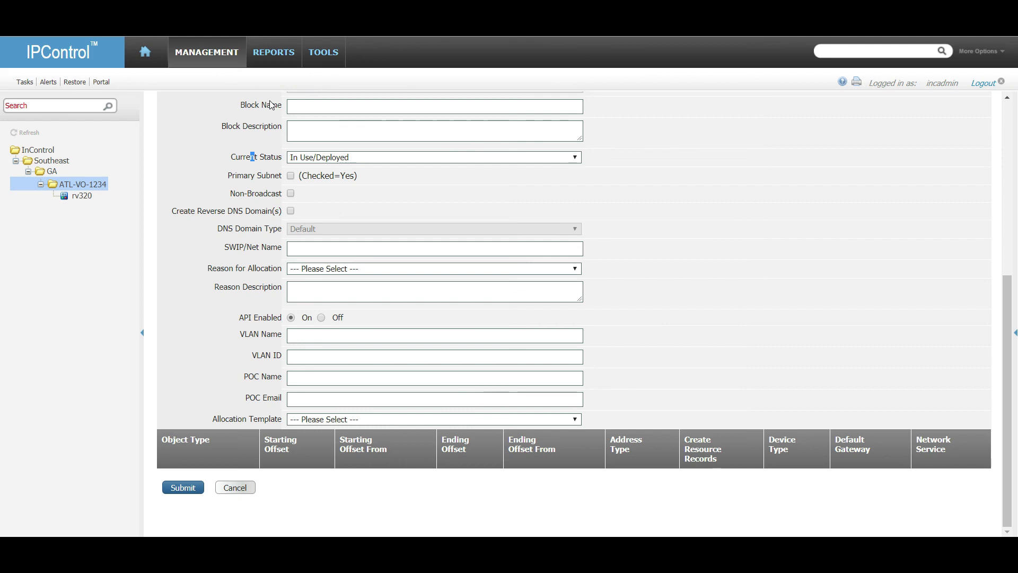
Show the rv320 container's address blocks from the tree.
left_click(280, 53)
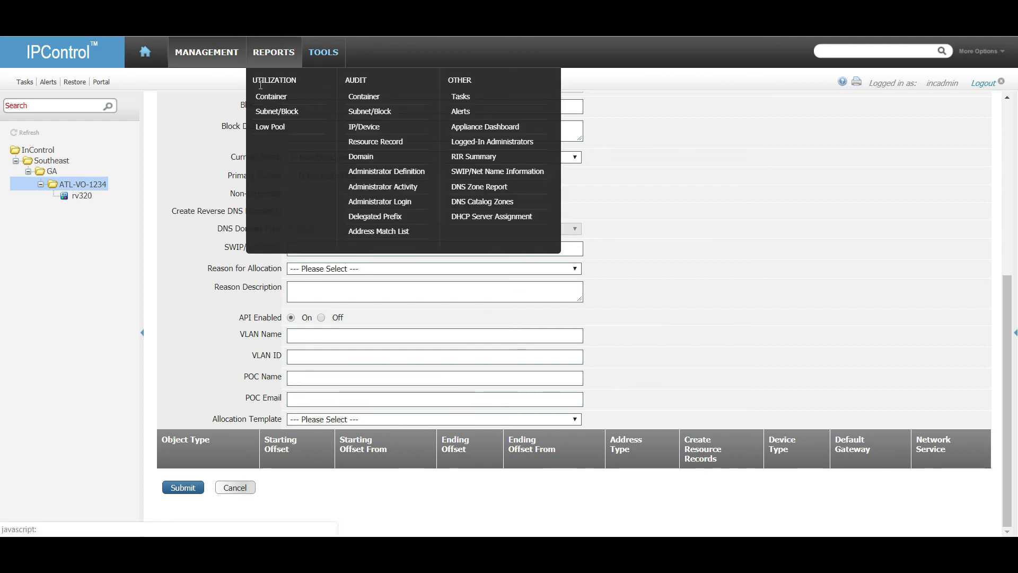
scroll(199, 239, "up", 5)
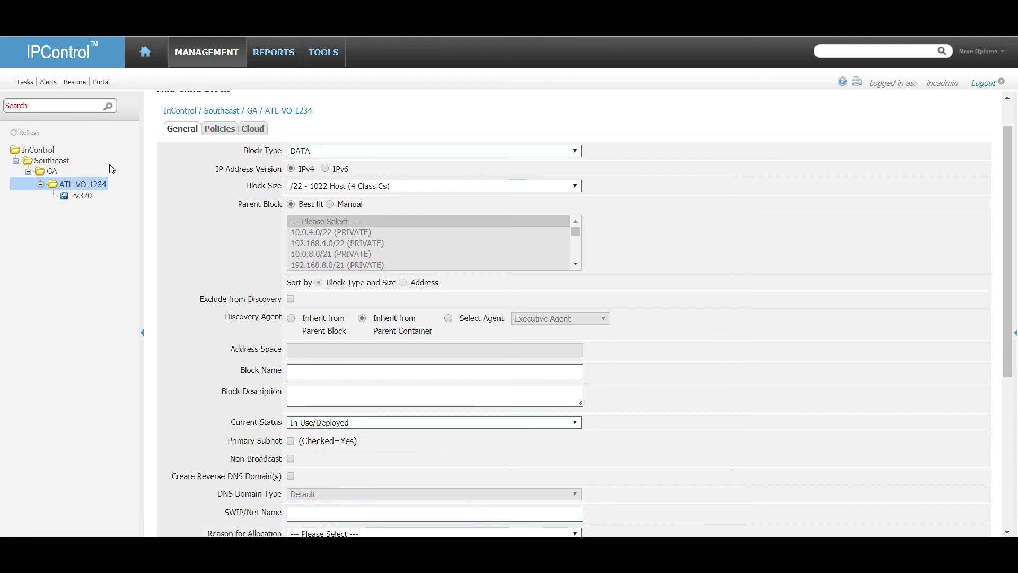
left_click(84, 196)
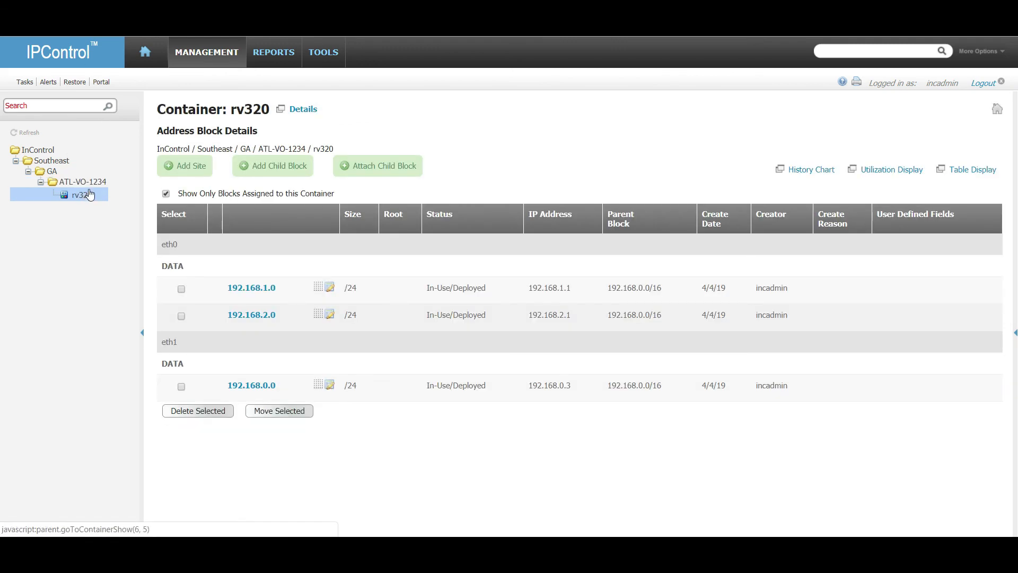